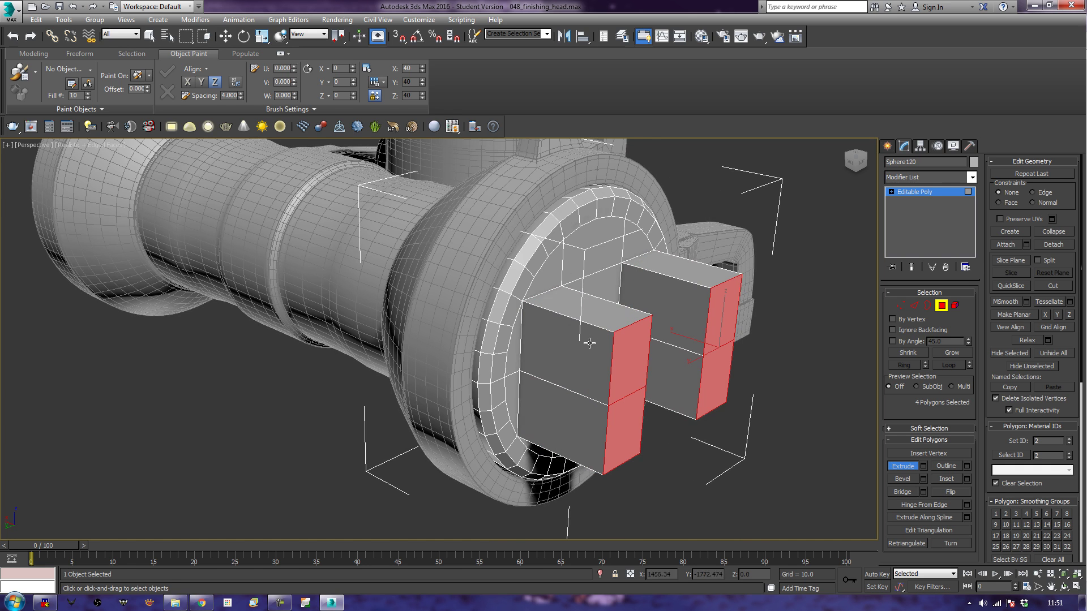
- Undo the last extrusion and extrude the four end polygons of the two prongs again, slightly shorter
{"action": "key", "text": "ctrl+z"}
{"action": "left_click_drag", "start_coordinate": [539, 417], "coordinate": [582, 179]}
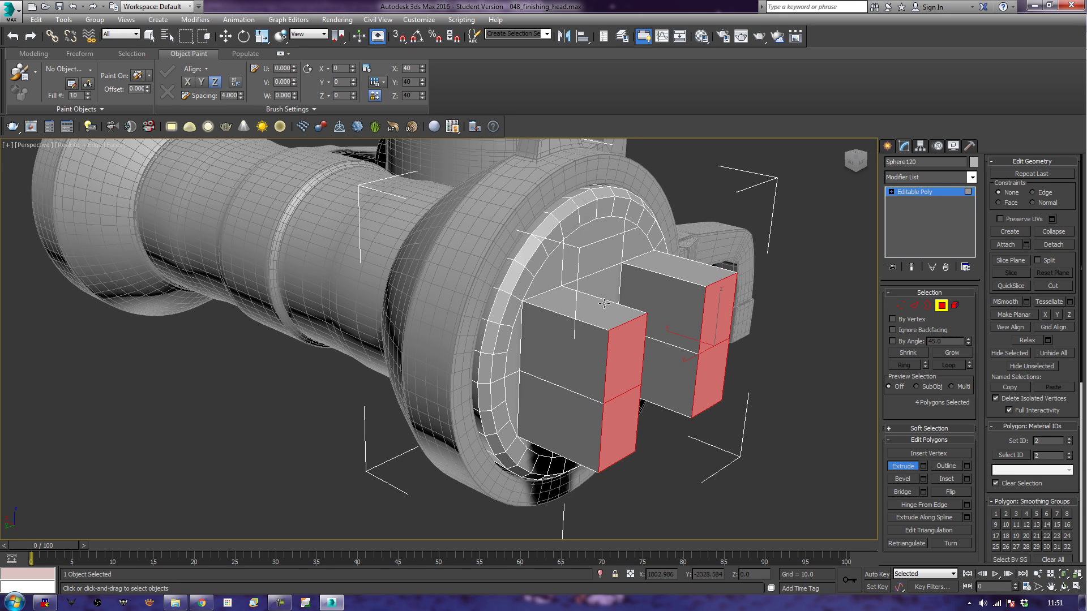
{"action": "left_click", "coordinate": [630, 404]}
{"action": "left_click", "coordinate": [719, 375], "text": "ctrl"}
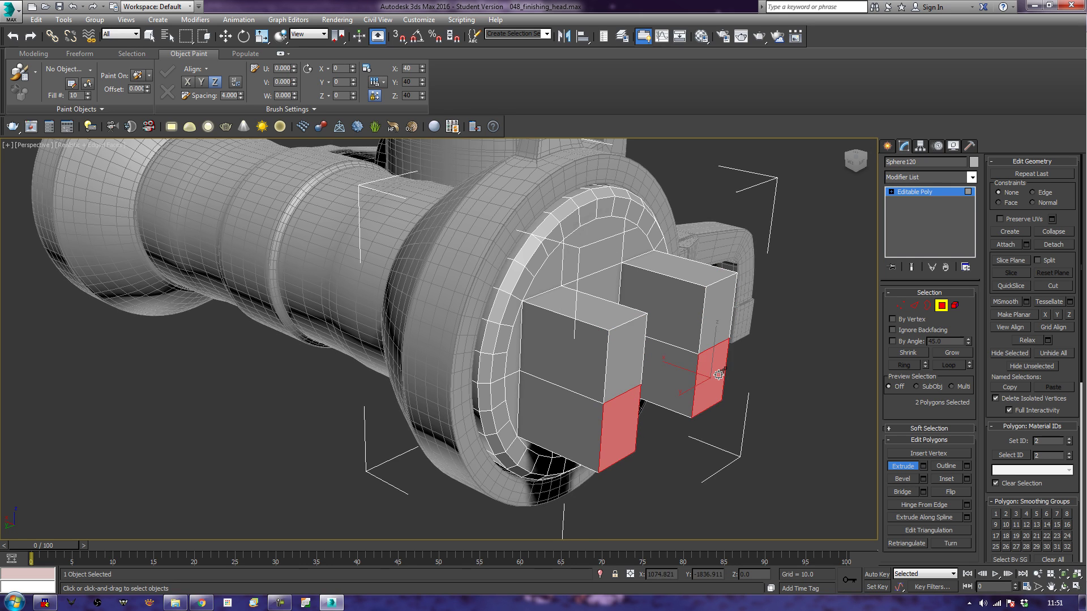
{"action": "key", "text": "Delete"}
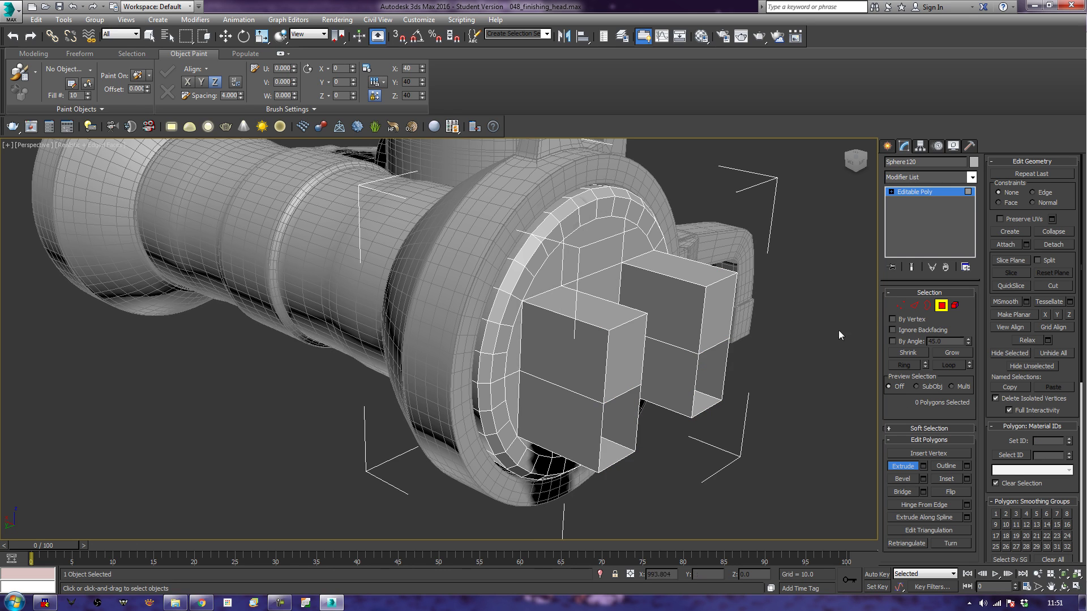
{"action": "key", "text": "ctrl+z"}
{"action": "key", "text": "ctrl+z"}
{"action": "key", "text": "ctrl+z"}
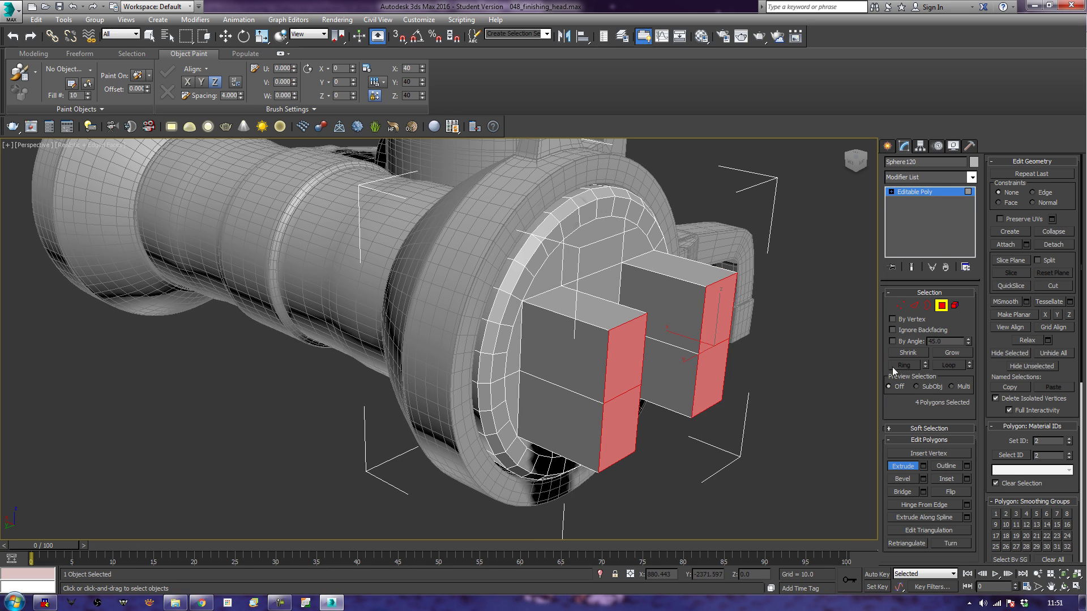
- Delete the lower end polygon of each of the two prongs
{"action": "key", "text": "e"}
{"action": "key", "text": "r"}
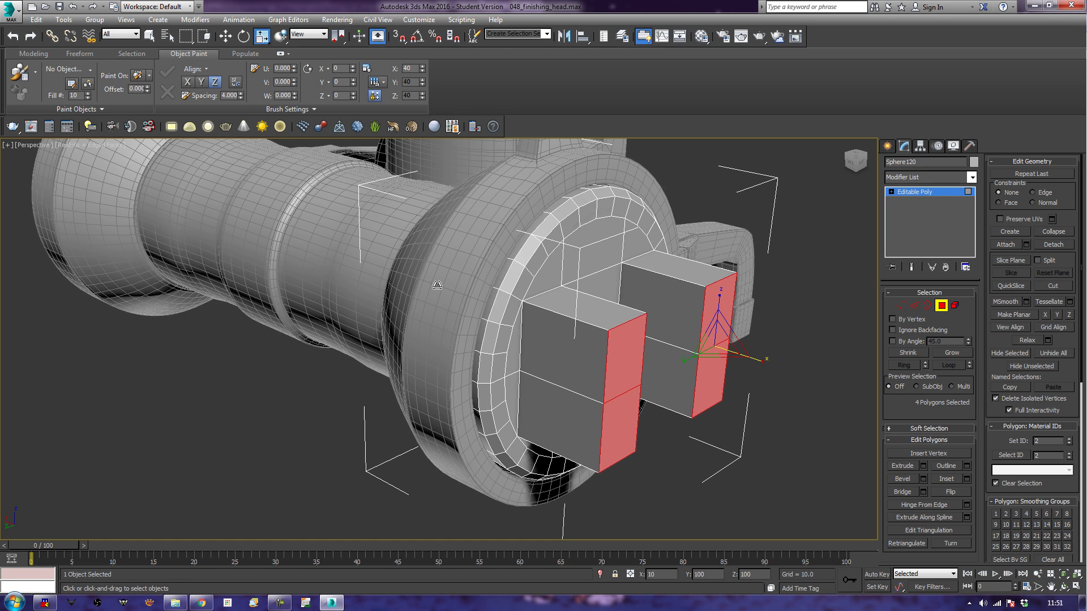
{"action": "left_click", "coordinate": [611, 427]}
{"action": "left_click", "coordinate": [705, 380], "text": "ctrl"}
{"action": "key", "text": "Delete"}
- Select the upper end polygon of each prong and open the Hinge From Edge settings
{"action": "left_click", "coordinate": [714, 305]}
{"action": "left_click", "coordinate": [621, 364], "text": "ctrl"}
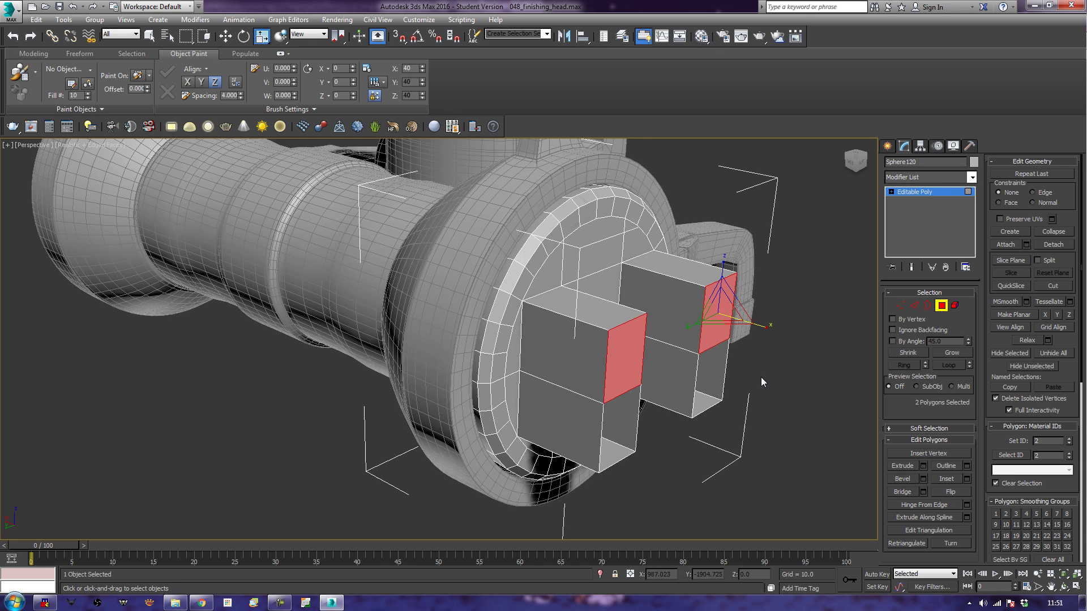
{"action": "left_click", "coordinate": [909, 508]}
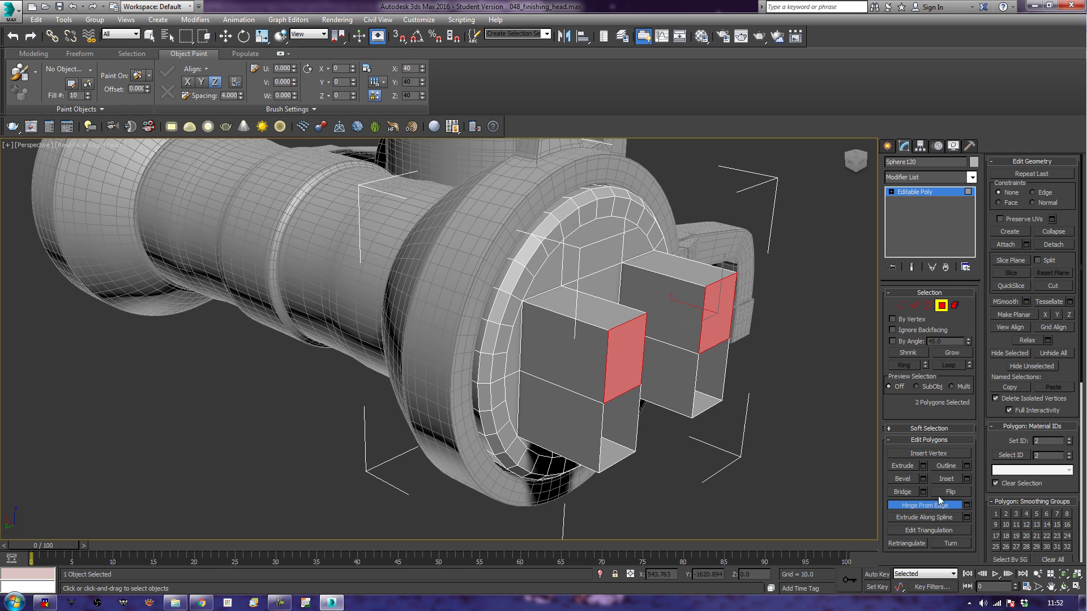
{"action": "left_click", "coordinate": [966, 506]}
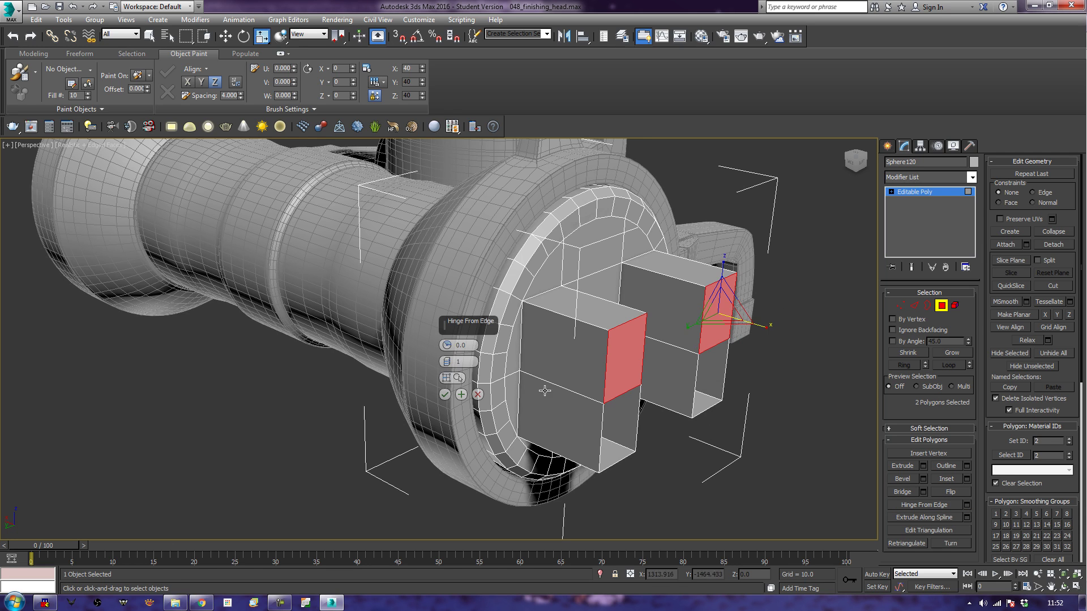
{"action": "left_click", "coordinate": [446, 378]}
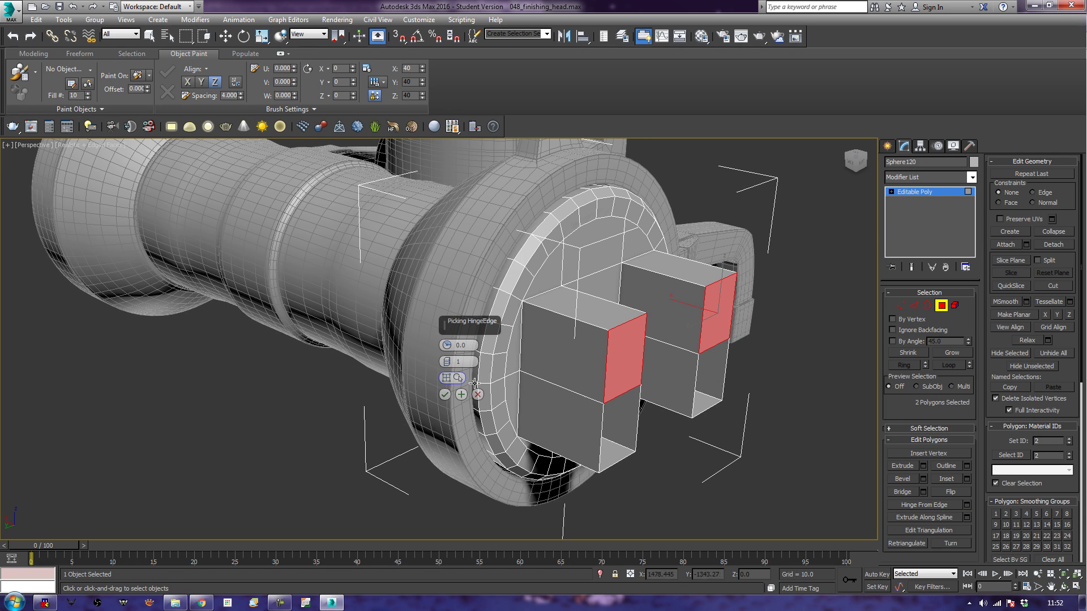
{"action": "left_click", "coordinate": [610, 399]}
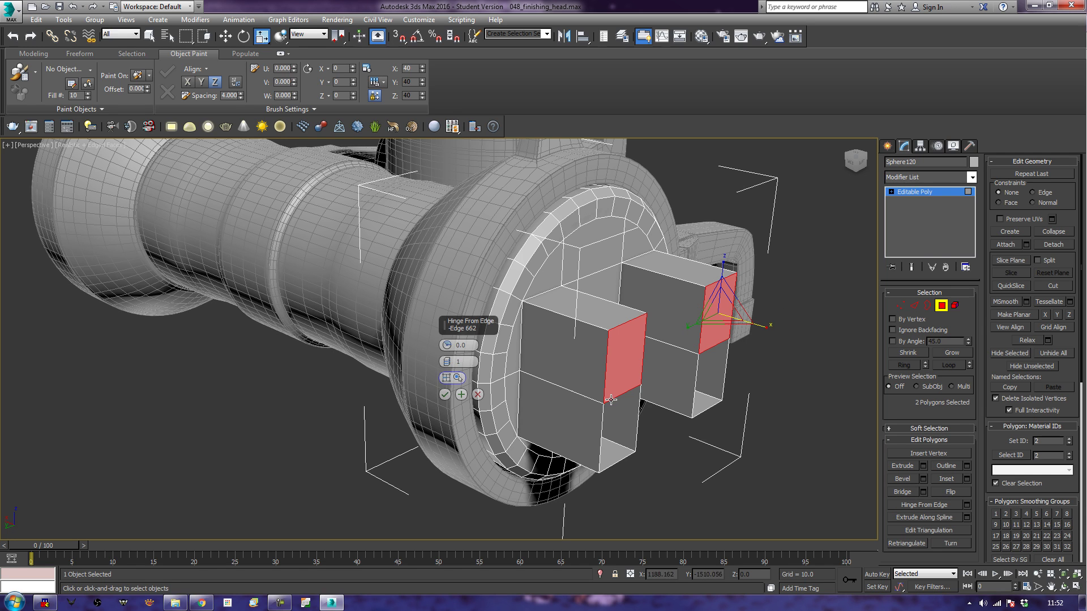
{"action": "left_click", "coordinate": [451, 380]}
{"action": "left_click", "coordinate": [452, 380]}
{"action": "right_click", "coordinate": [699, 425]}
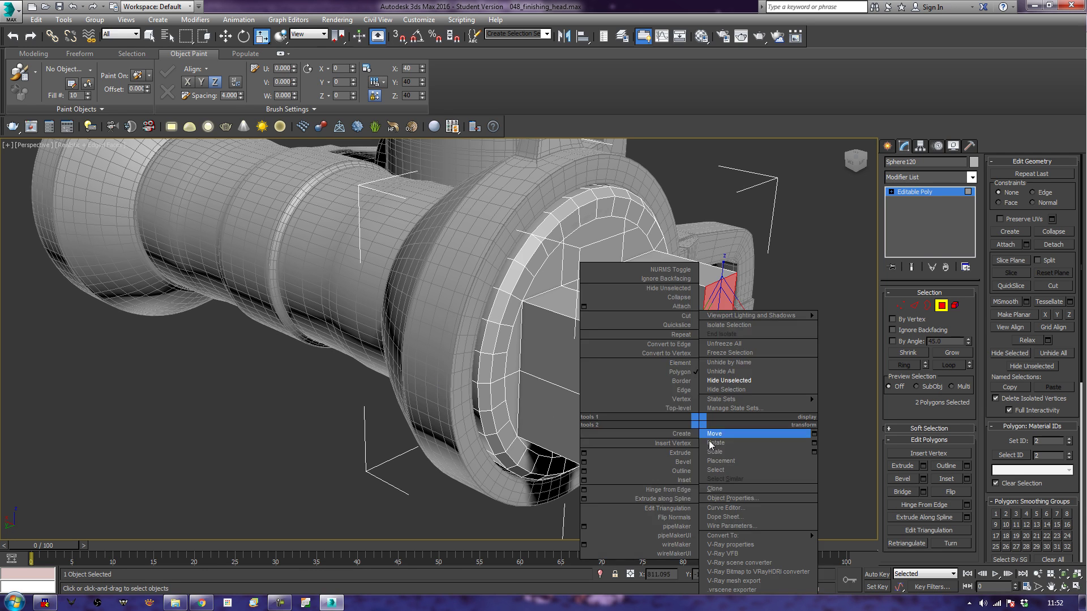
{"action": "key", "text": "ctrl+z"}
{"action": "key", "text": "ctrl+z"}
{"action": "key", "text": "ctrl+z"}
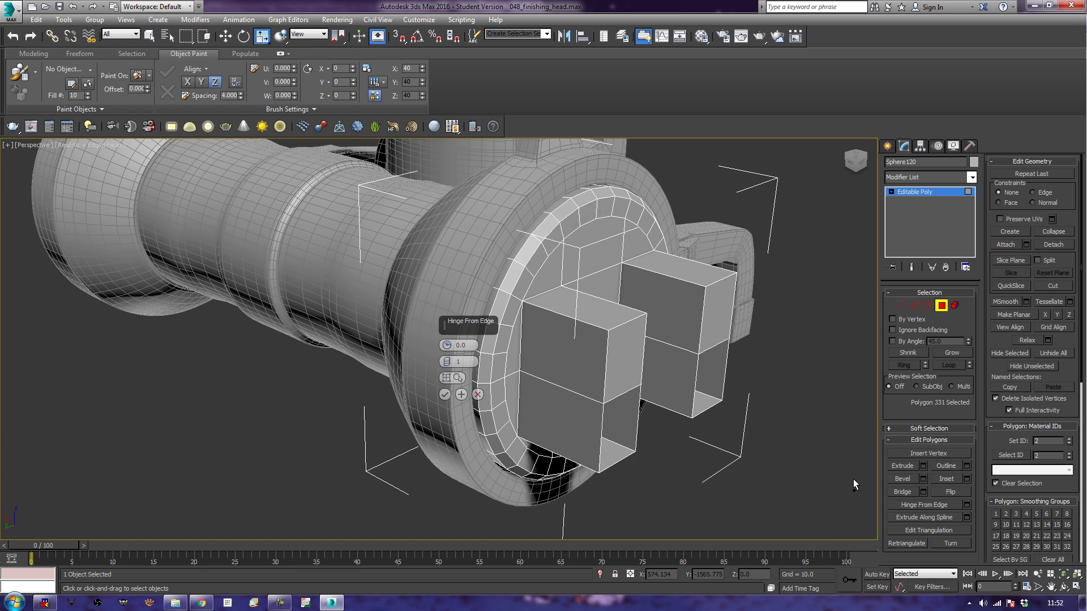
{"action": "key", "text": "Delete"}
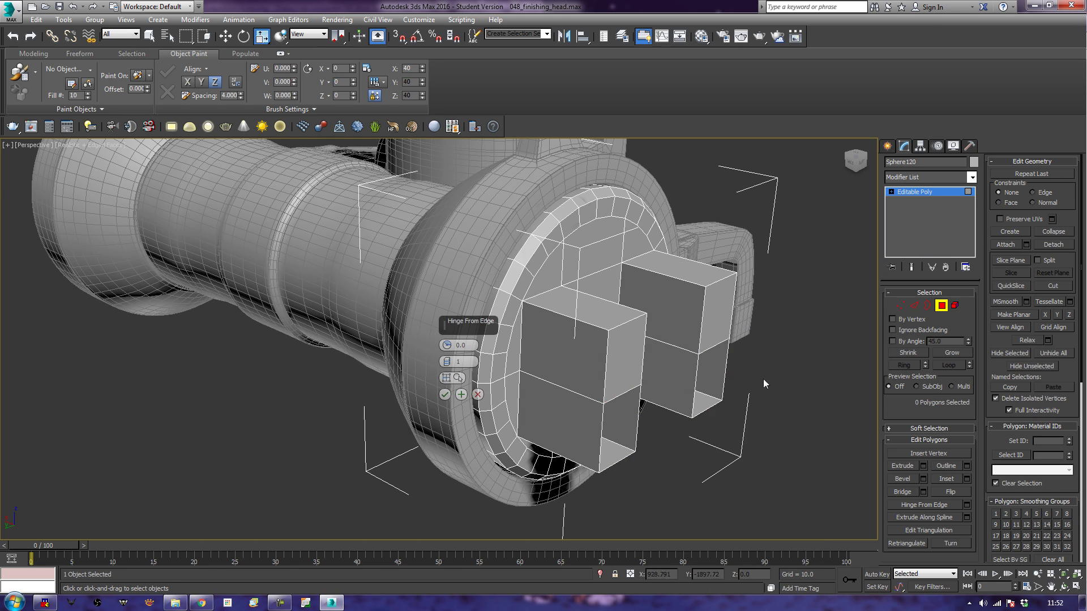
- Hinge the upper end polygons of both prongs from their lower edge by 180 degrees with 14 segments
{"action": "left_click", "coordinate": [609, 377]}
{"action": "left_click", "coordinate": [711, 311], "text": "ctrl"}
{"action": "scroll", "coordinate": [713, 317], "scroll_direction": "up", "scroll_amount": 4}
{"action": "middle_click_drag", "start_coordinate": [628, 433], "coordinate": [650, 380]}
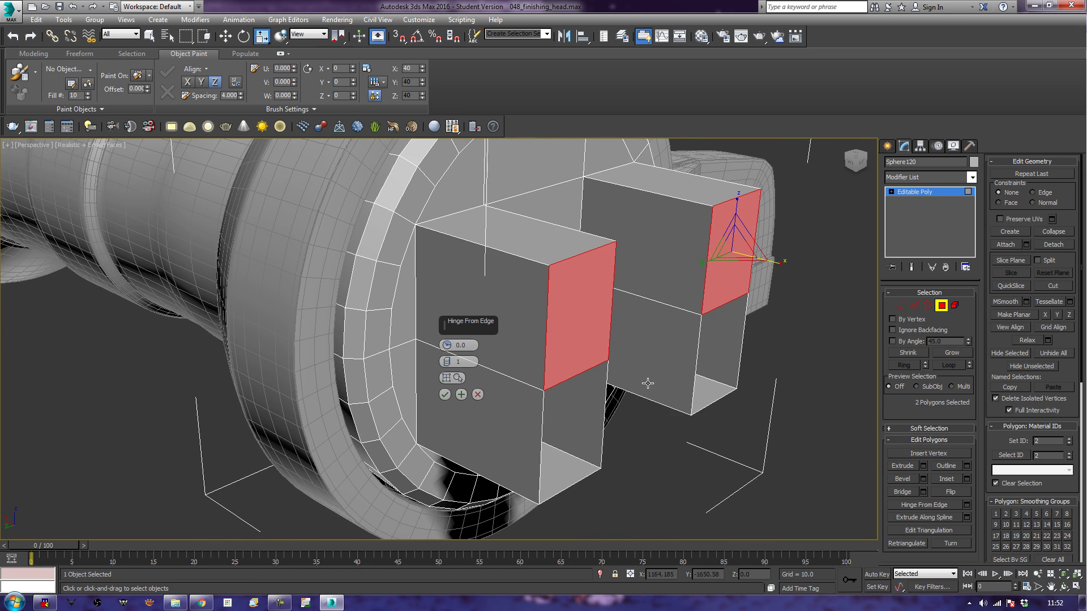
{"action": "left_click", "coordinate": [447, 378]}
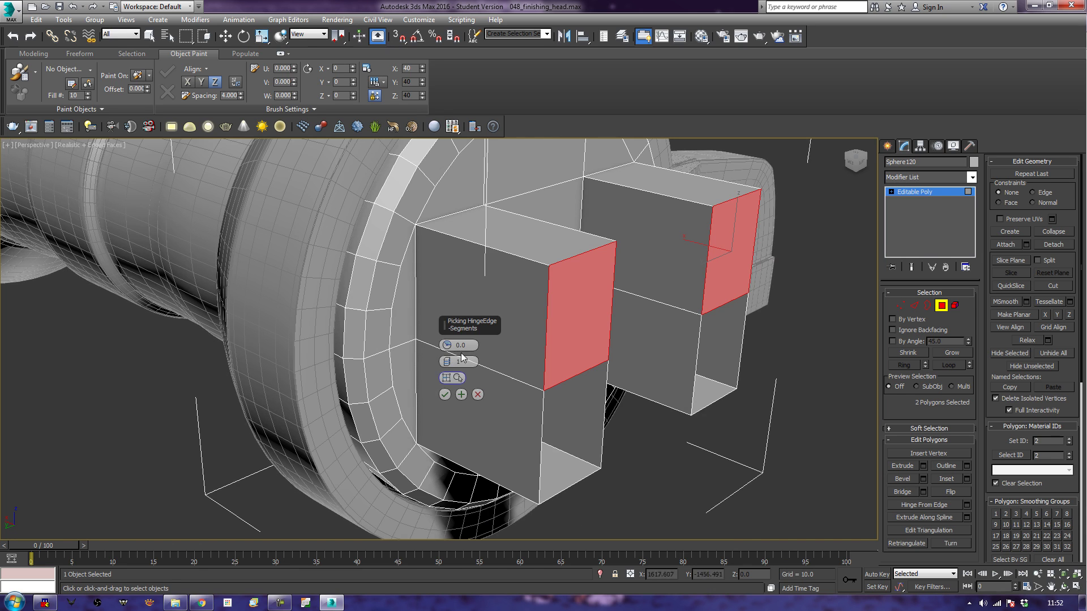
{"action": "type", "text": "180"}
{"action": "key", "text": "Tab"}
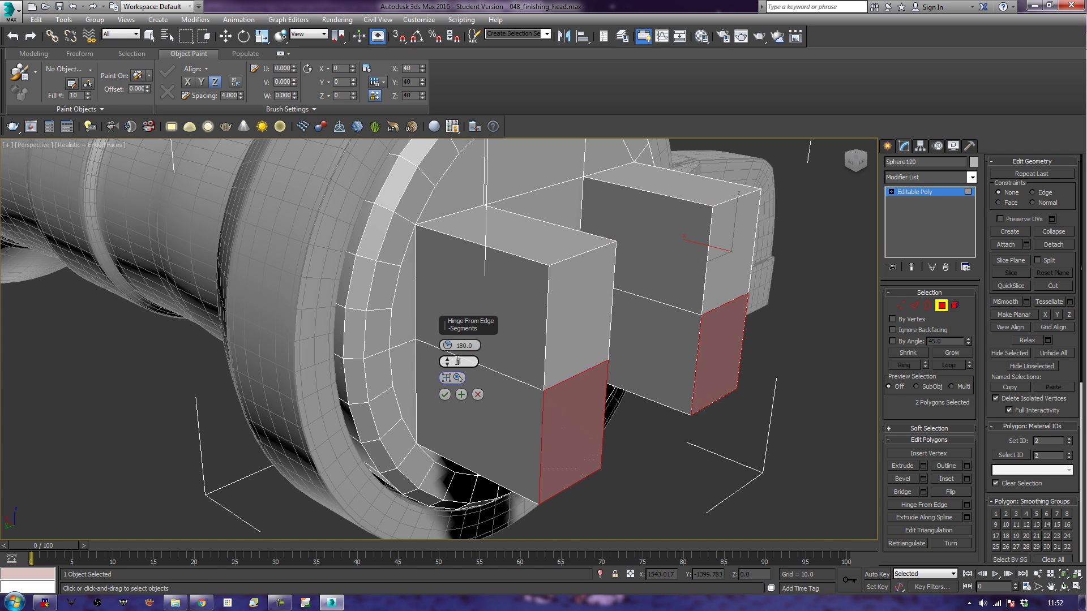
{"action": "left_click_drag", "start_coordinate": [447, 364], "coordinate": [445, 365]}
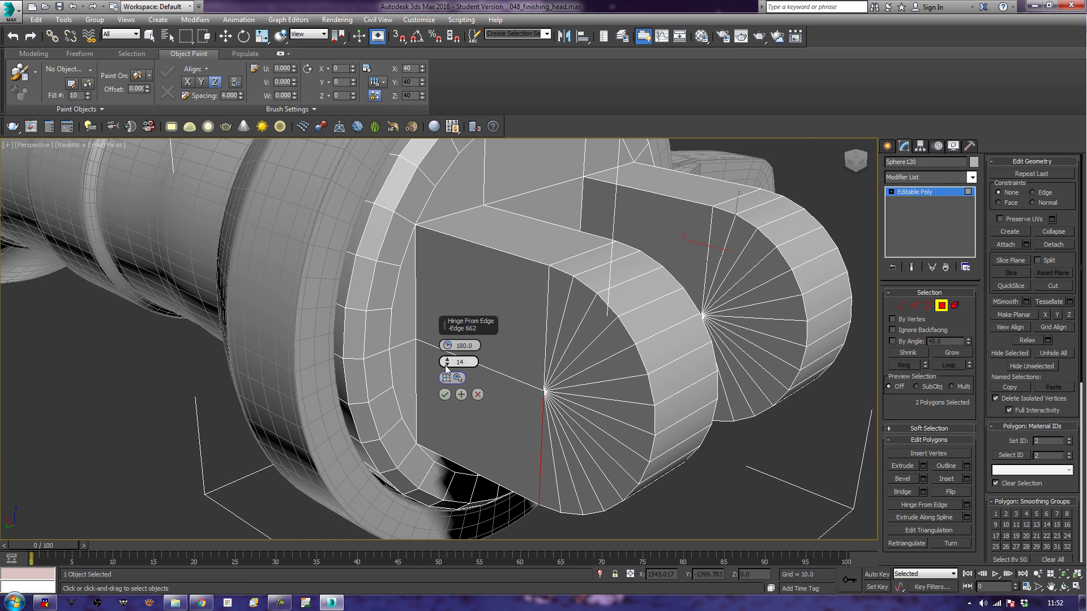
{"action": "left_click", "coordinate": [446, 393]}
- Delete the leftover hinged polygons and weld all vertices of the object with a 0.1 threshold
{"action": "key", "text": "Delete"}
{"action": "middle_click_drag", "start_coordinate": [490, 355], "coordinate": [527, 345]}
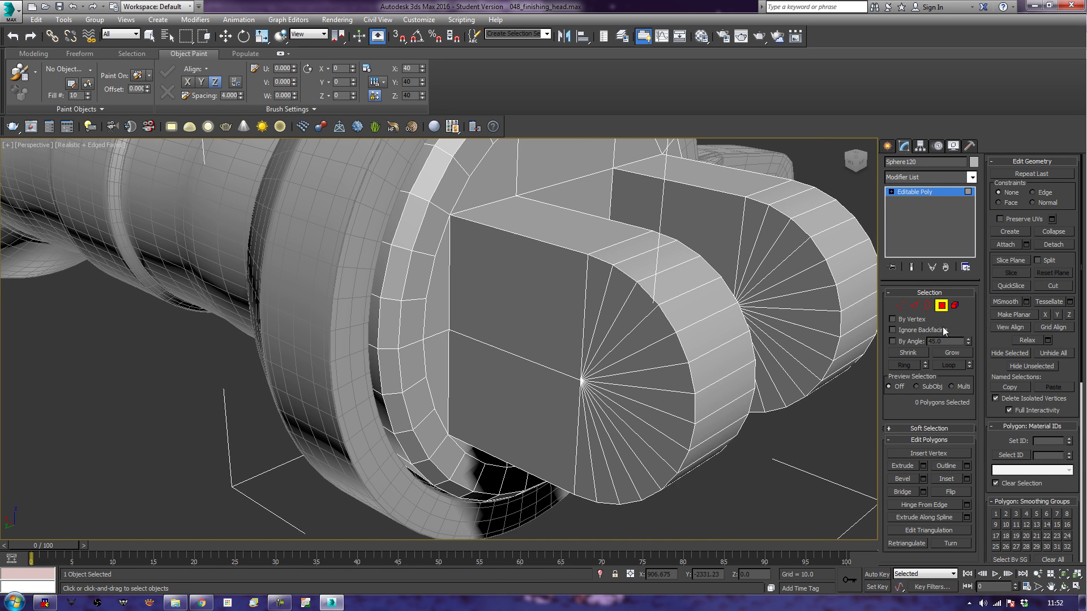
{"action": "left_click", "coordinate": [900, 305]}
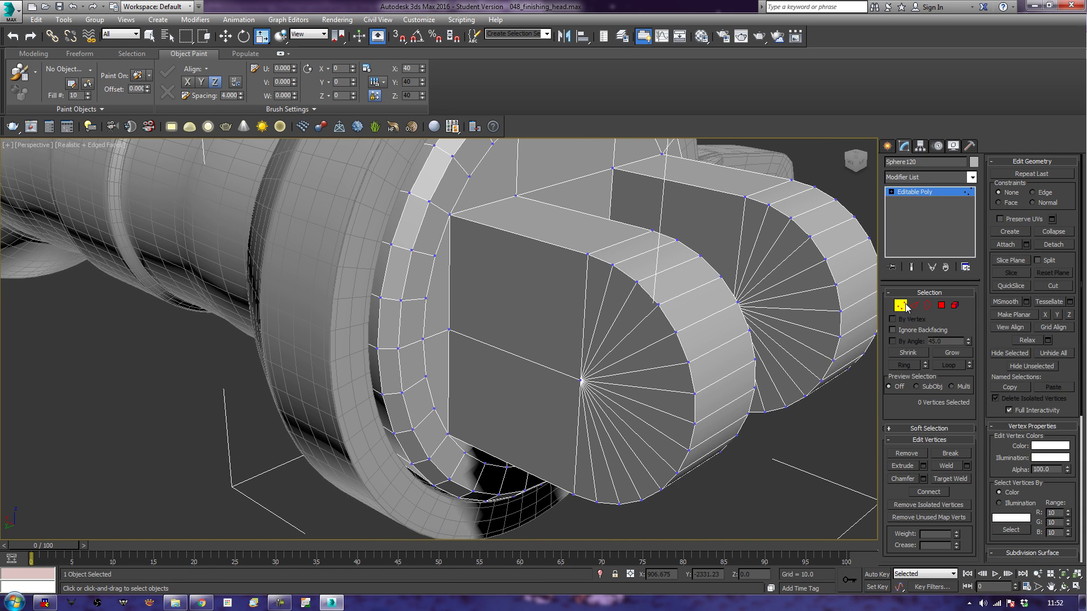
{"action": "left_click", "coordinate": [966, 465]}
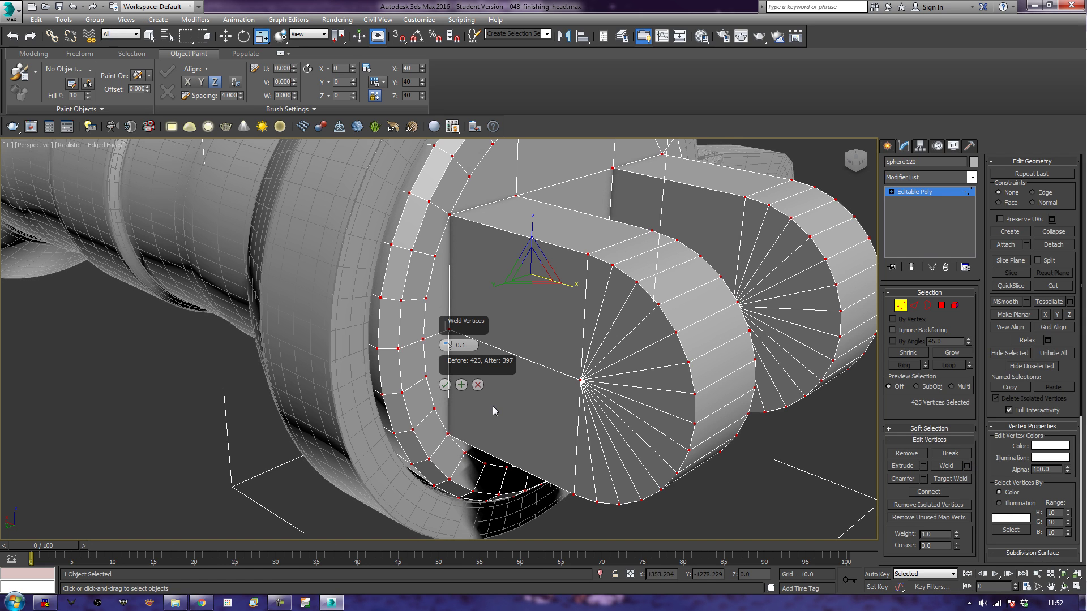
{"action": "left_click", "coordinate": [445, 386]}
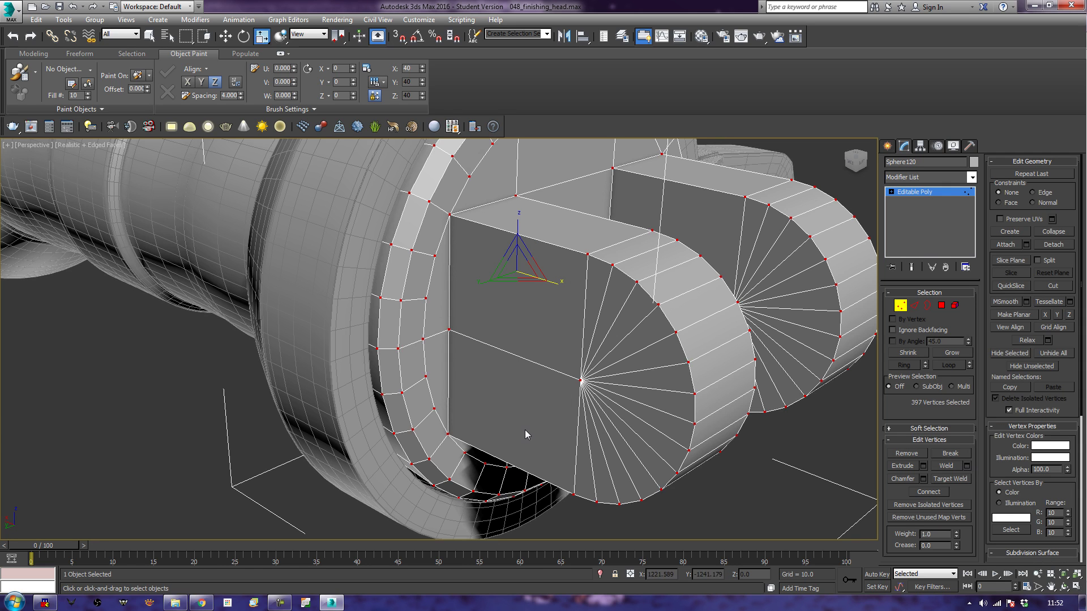
{"action": "left_click", "coordinate": [900, 307]}
- Select the outline edge loops of both rounded prongs plus the upper and side edges where they meet the disc
{"action": "mouse_move", "coordinate": [735, 375]}
{"action": "middle_mouse_down", "text": "alt"}
{"action": "mouse_move", "coordinate": [718, 379]}
{"action": "mouse_move", "coordinate": [735, 388]}
{"action": "middle_mouse_up", "text": "alt"}
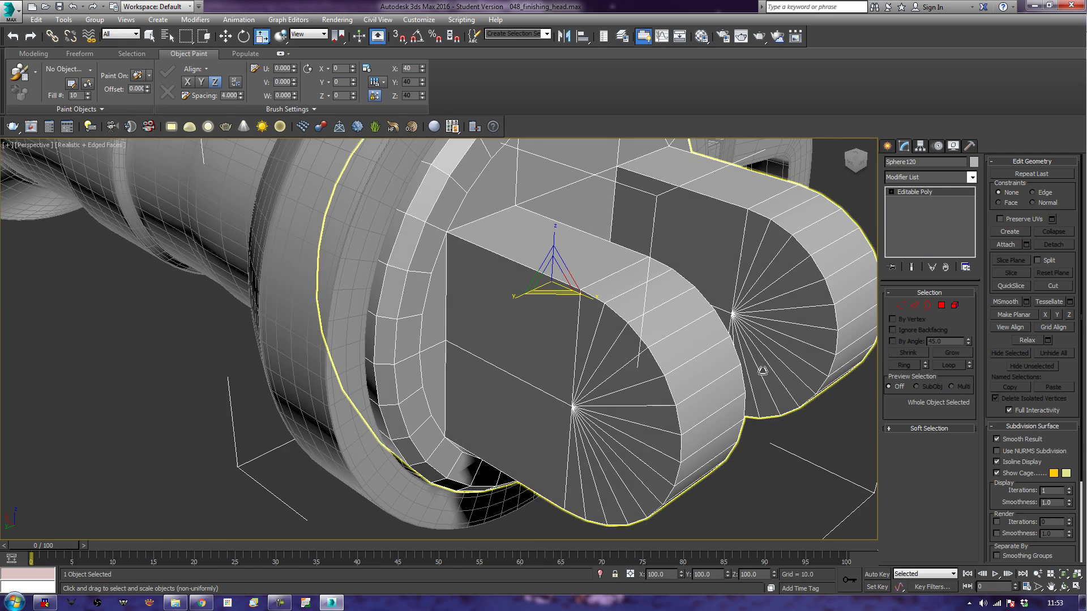
{"action": "middle_click_drag", "start_coordinate": [704, 332], "coordinate": [675, 350], "text": "alt"}
{"action": "left_click", "coordinate": [915, 305]}
{"action": "double_click", "coordinate": [547, 311]}
{"action": "double_click", "coordinate": [614, 276], "text": "ctrl"}
{"action": "double_click", "coordinate": [698, 203], "text": "ctrl"}
{"action": "double_click", "coordinate": [776, 165], "text": "ctrl"}
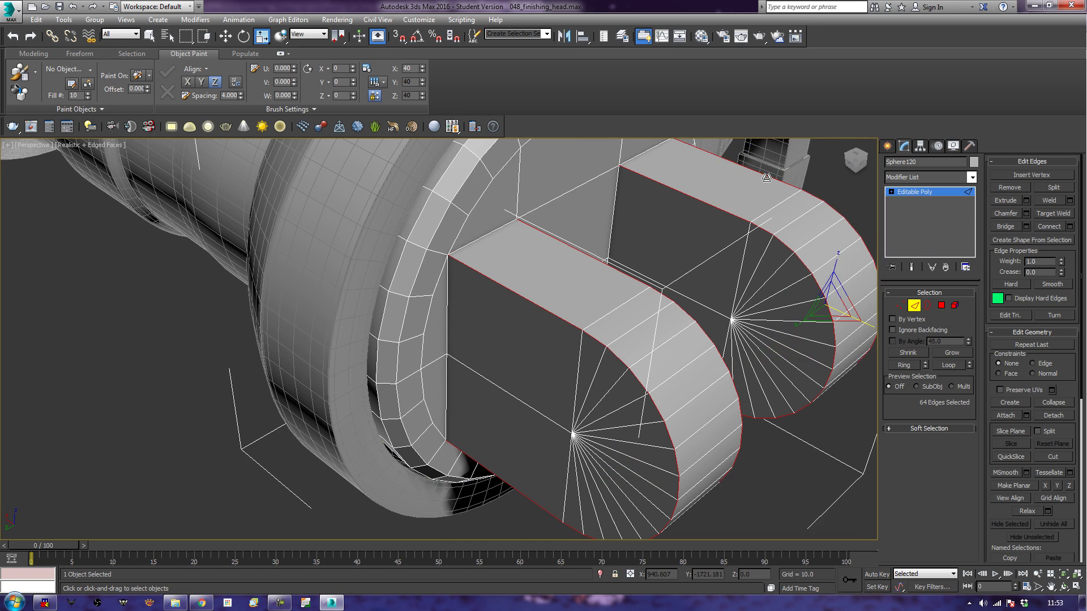
{"action": "double_click", "coordinate": [445, 312], "text": "ctrl"}
{"action": "left_click", "coordinate": [481, 238], "text": "ctrl"}
{"action": "double_click", "coordinate": [615, 195], "text": "ctrl"}
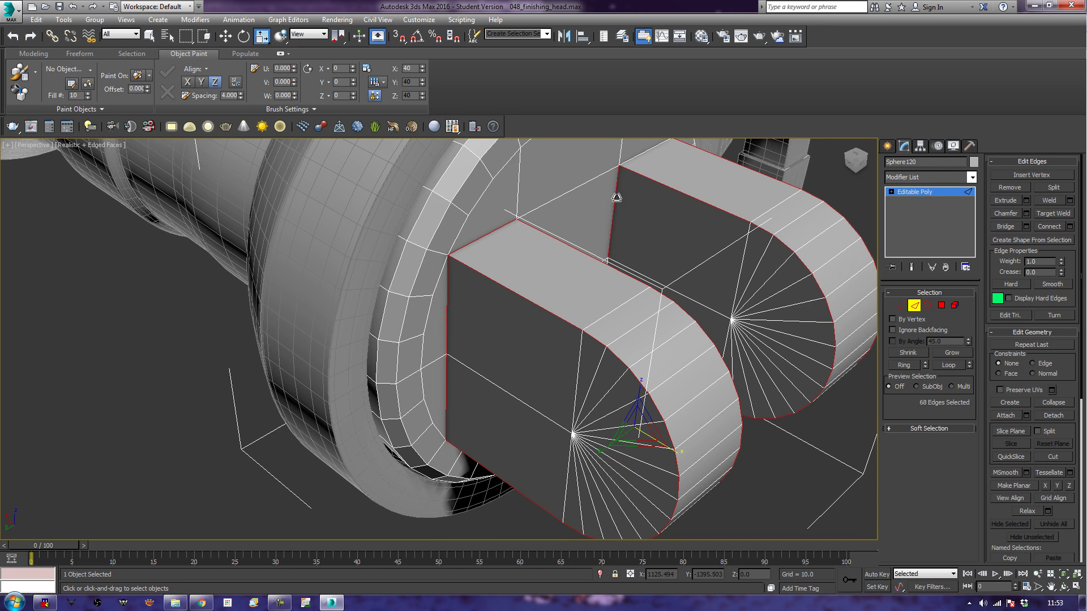
{"action": "left_click", "coordinate": [645, 156], "text": "ctrl"}
- Add the underside and remaining side edges at the base of both prongs to the edge selection
{"action": "middle_click_drag", "start_coordinate": [719, 287], "coordinate": [478, 242], "text": "alt"}
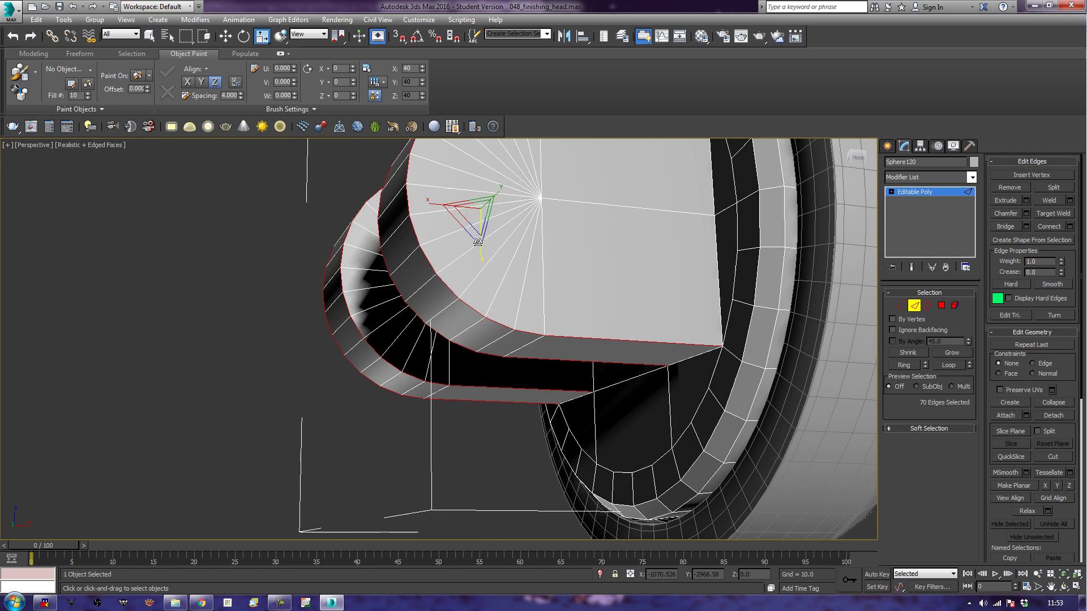
{"action": "left_click", "coordinate": [569, 400], "text": "ctrl"}
{"action": "left_click", "coordinate": [593, 376], "text": "ctrl"}
{"action": "left_click", "coordinate": [609, 374], "text": "ctrl"}
{"action": "left_click", "coordinate": [688, 360], "text": "ctrl"}
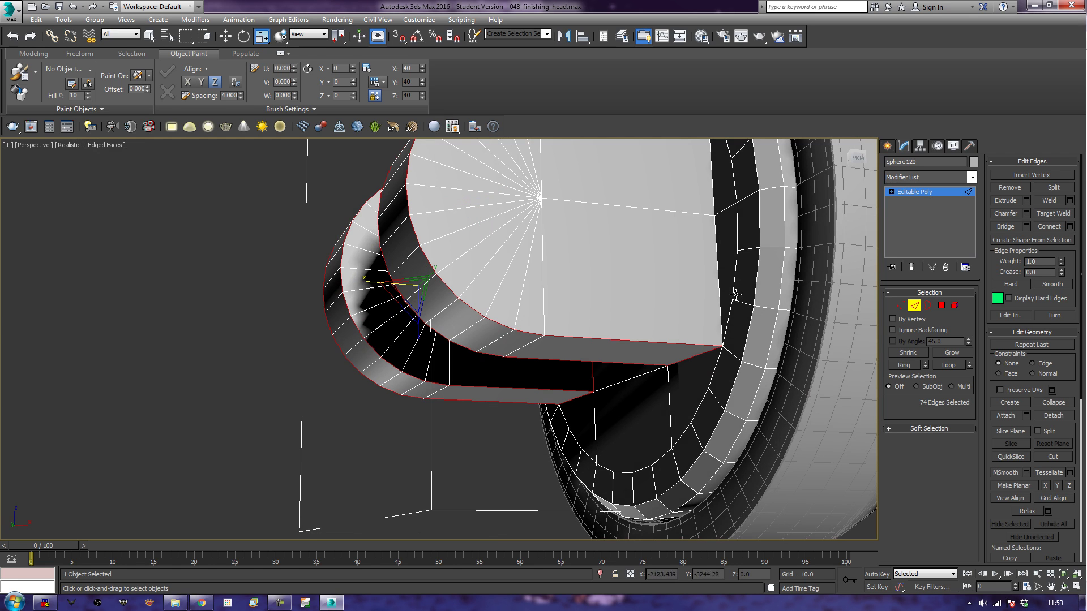
{"action": "left_click", "coordinate": [718, 279], "text": "ctrl"}
{"action": "middle_click_drag", "start_coordinate": [718, 279], "coordinate": [761, 405], "text": "alt"}
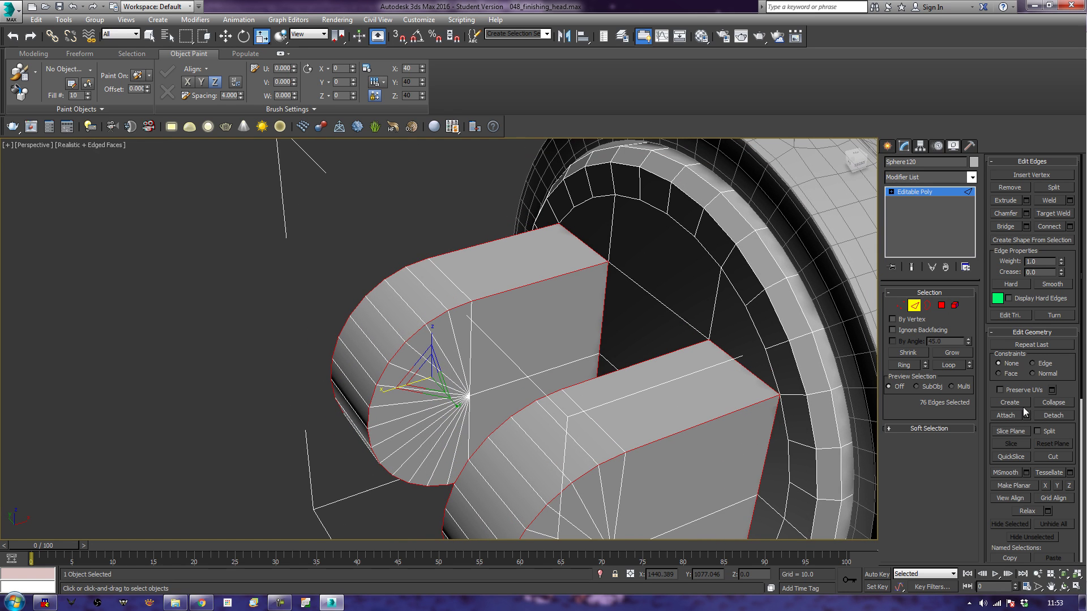
- Chamfer the selected prong edges in two small passes to round the borders
{"action": "left_click", "coordinate": [1014, 213]}
{"action": "scroll", "coordinate": [735, 346], "scroll_direction": "up", "scroll_amount": 5}
{"action": "middle_click_drag", "start_coordinate": [750, 387], "coordinate": [731, 330], "text": "alt"}
{"action": "left_click_drag", "start_coordinate": [716, 334], "coordinate": [723, 326]}
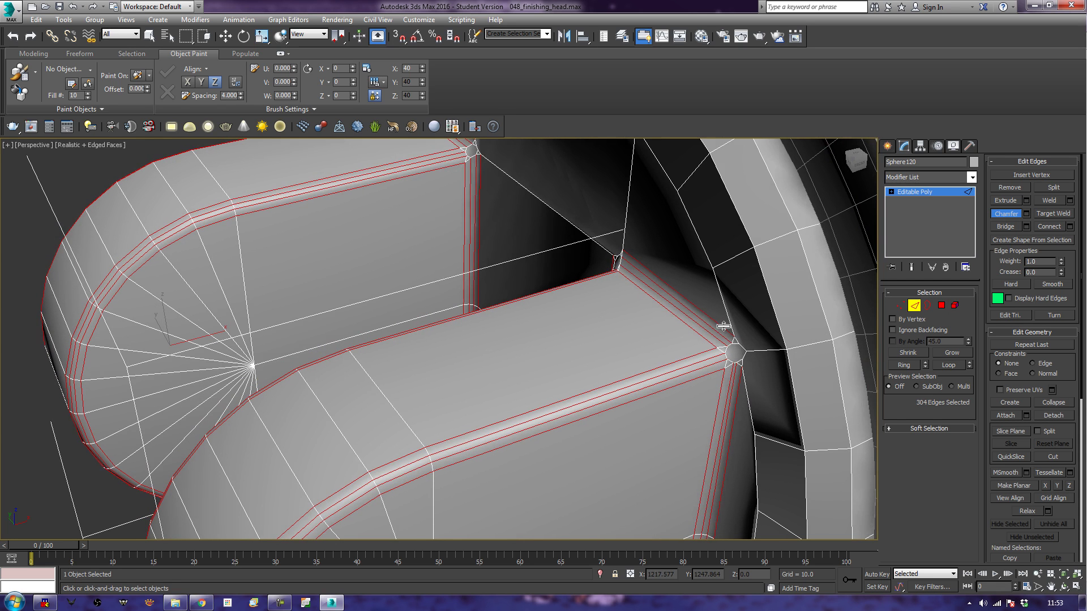
{"action": "scroll", "coordinate": [742, 340], "scroll_direction": "up", "scroll_amount": 5}
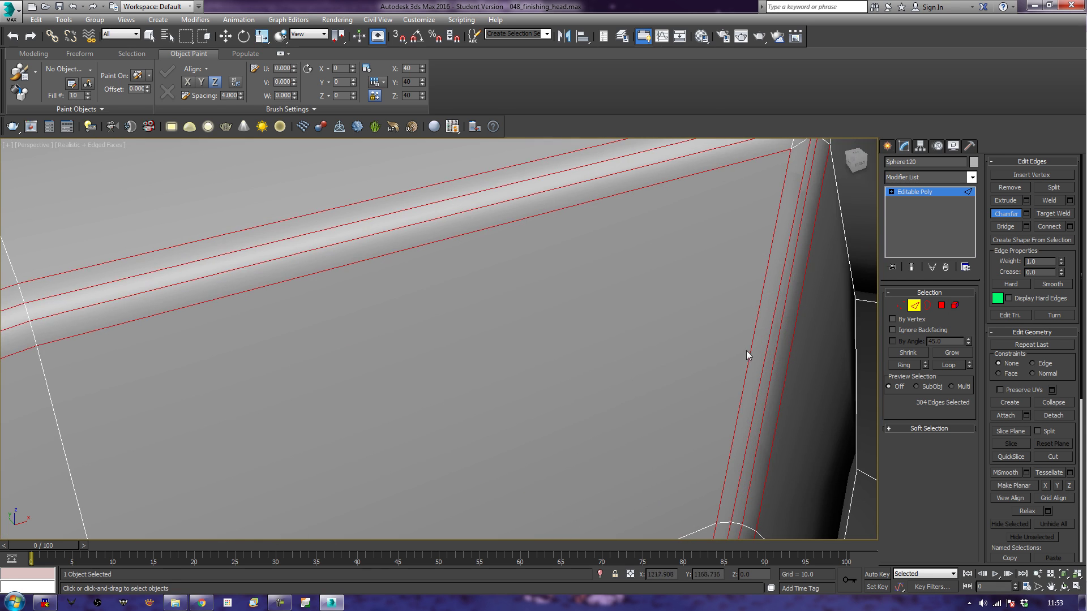
{"action": "middle_click_drag", "start_coordinate": [782, 255], "coordinate": [712, 359]}
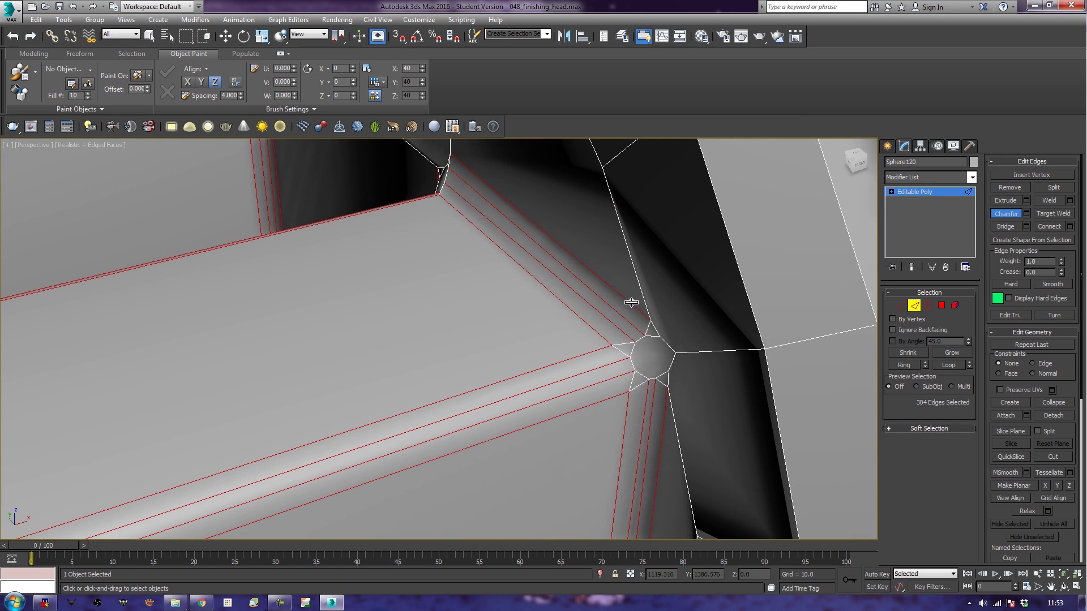
{"action": "left_click_drag", "start_coordinate": [632, 301], "coordinate": [631, 304]}
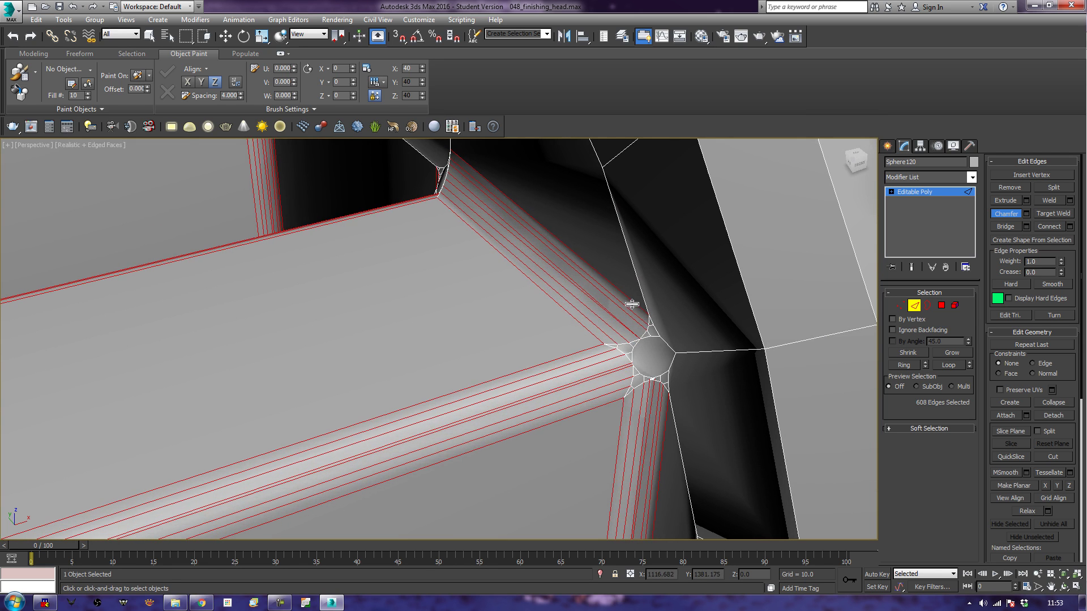
{"action": "key", "text": "ctrl+z"}
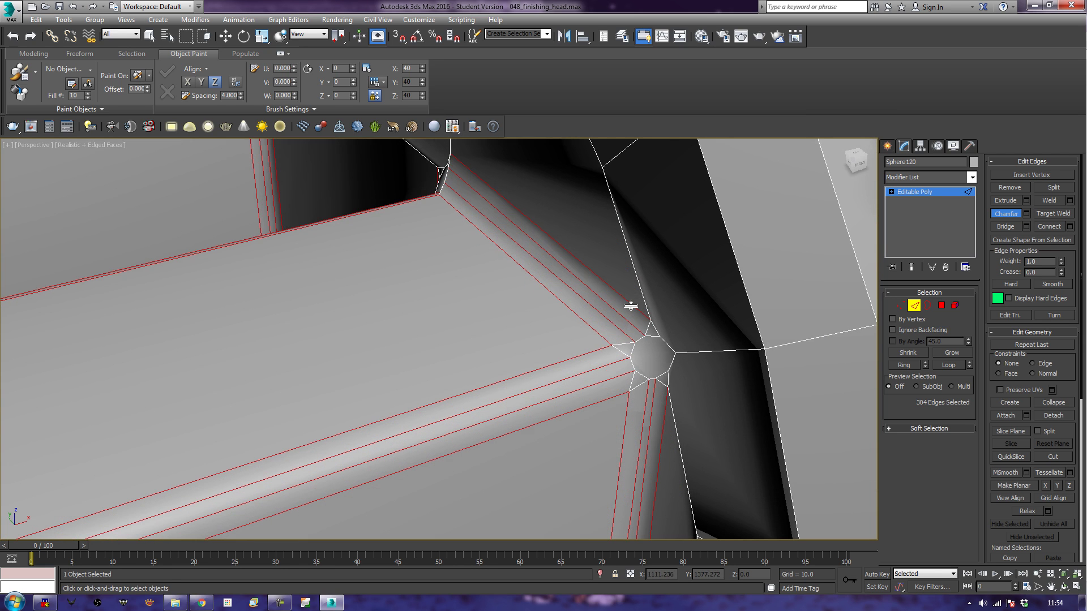
{"action": "left_click_drag", "start_coordinate": [631, 305], "coordinate": [632, 306]}
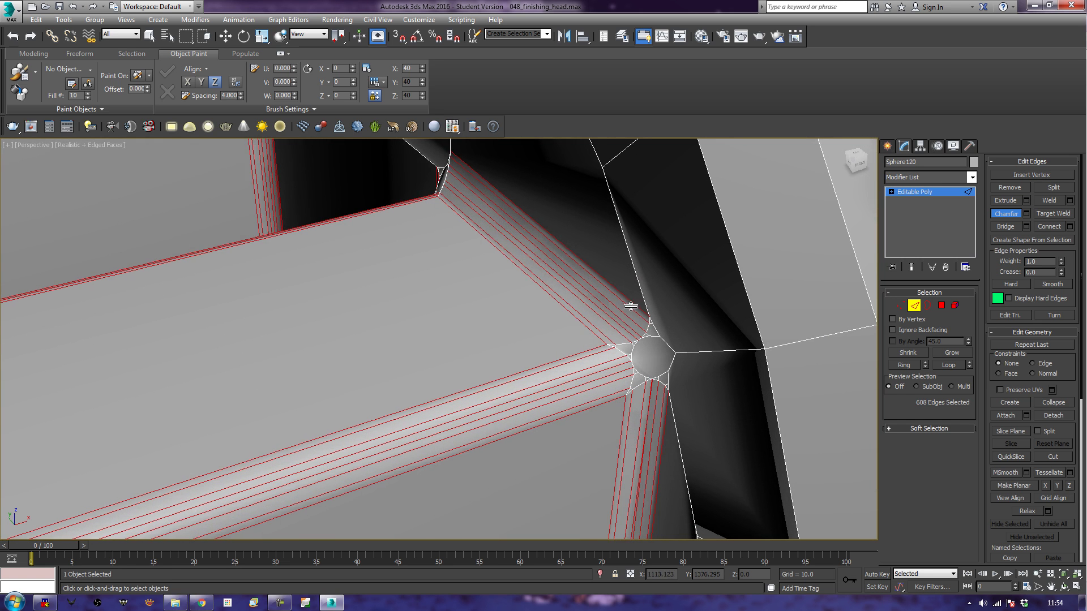
{"action": "key", "text": "ctrl+z"}
- Clear the edge selection, leave edge editing and activate the Move tool for the whole object
{"action": "scroll", "coordinate": [612, 330], "scroll_direction": "down", "scroll_amount": 10}
{"action": "middle_click_drag", "start_coordinate": [611, 330], "coordinate": [707, 281]}
{"action": "left_click", "coordinate": [346, 316]}
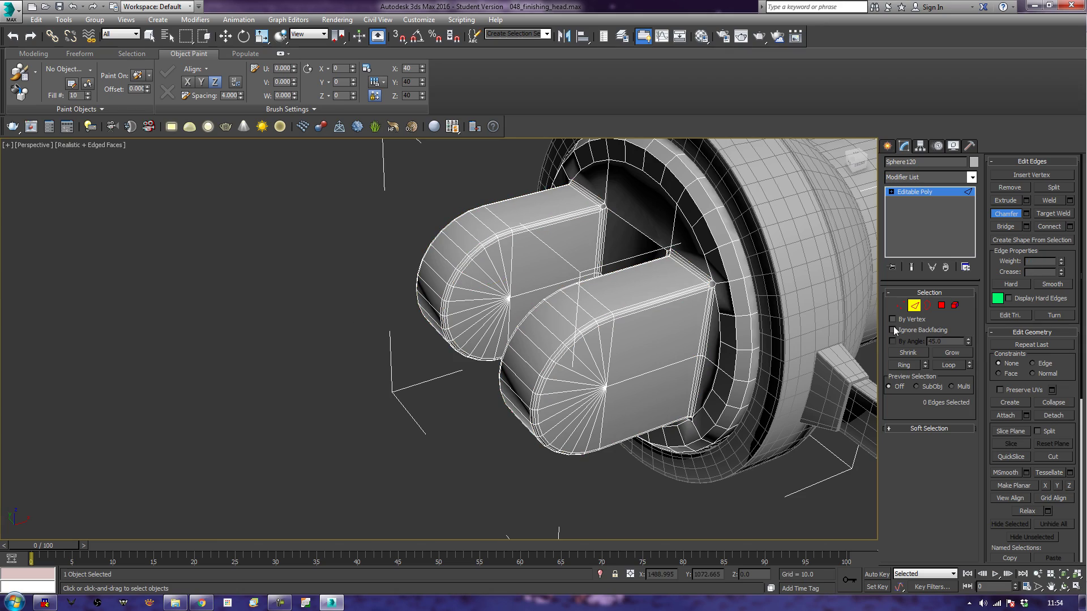
{"action": "left_click", "coordinate": [915, 305]}
{"action": "key", "text": "w"}
{"action": "middle_click_drag", "start_coordinate": [426, 486], "coordinate": [597, 462], "text": "alt"}
{"action": "middle_click_drag", "start_coordinate": [677, 425], "coordinate": [634, 426], "text": "alt"}
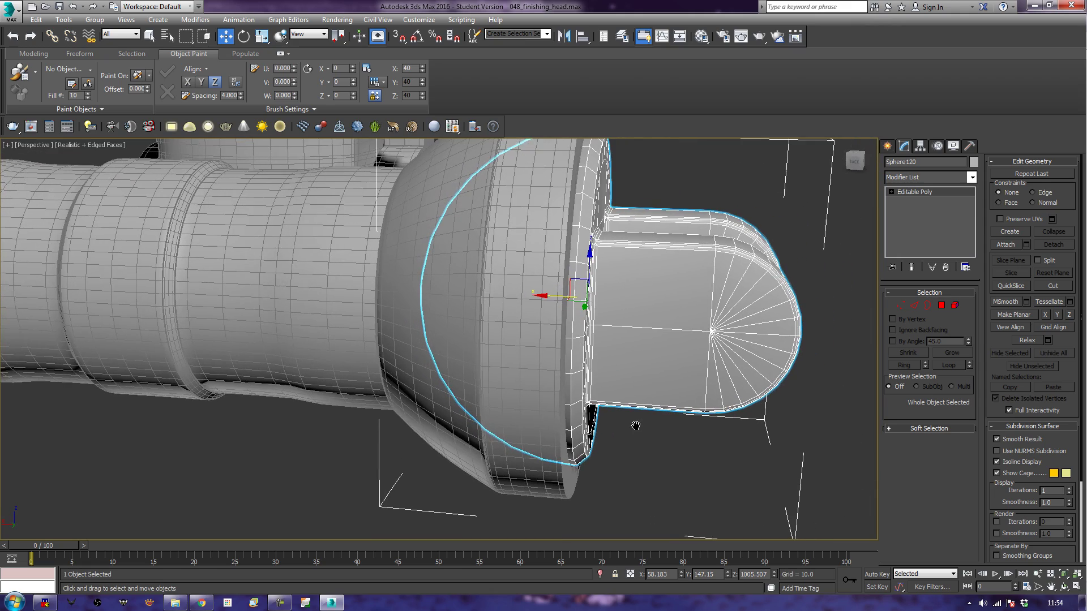
- Inspect the two chamfered prongs and the disc they join from below, the side and the front
{"action": "middle_click_drag", "start_coordinate": [658, 387], "coordinate": [632, 397], "text": "alt"}
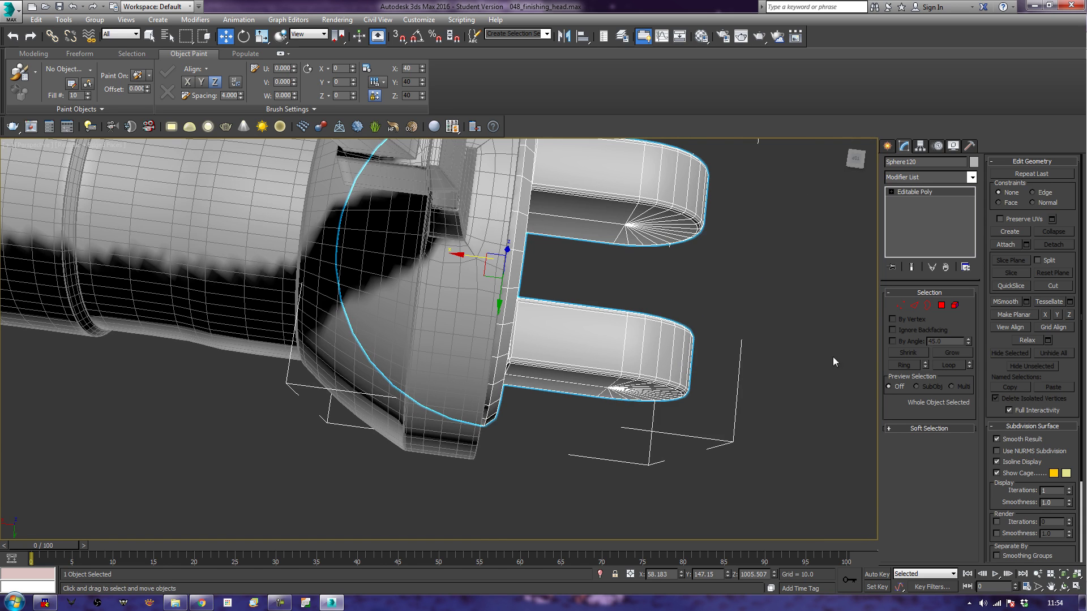
{"action": "left_click", "coordinate": [941, 306]}
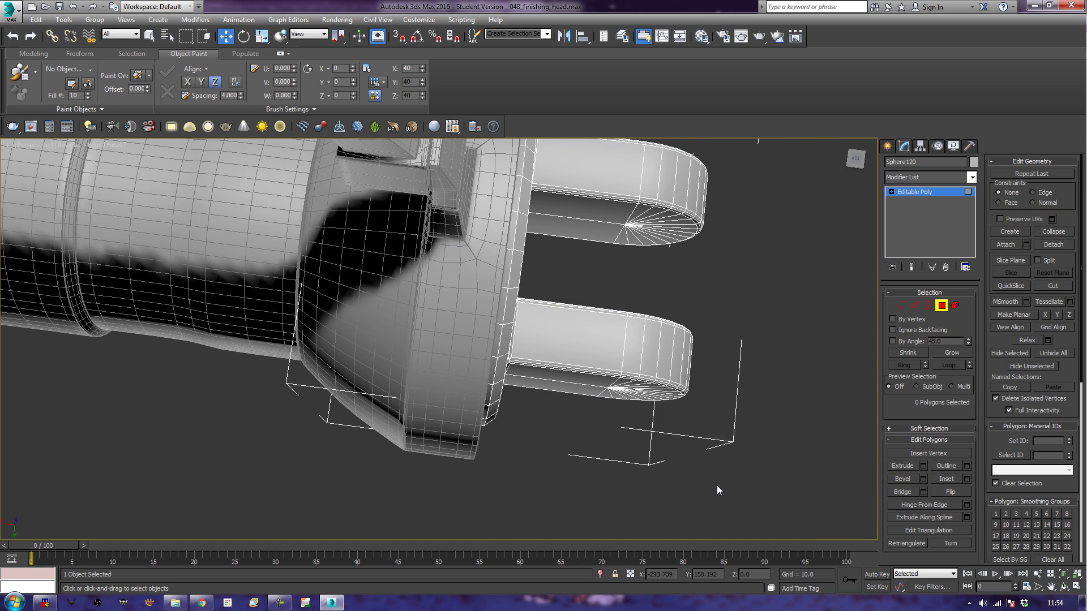
{"action": "middle_click_drag", "start_coordinate": [776, 494], "coordinate": [691, 400], "text": "alt"}
{"action": "mouse_move", "coordinate": [582, 384]}
{"action": "middle_mouse_down", "text": "alt"}
{"action": "mouse_move", "coordinate": [687, 376]}
{"action": "mouse_move", "coordinate": [675, 397]}
{"action": "mouse_move", "coordinate": [691, 429]}
{"action": "mouse_move", "coordinate": [699, 412]}
{"action": "mouse_move", "coordinate": [582, 379]}
{"action": "middle_mouse_up", "text": "alt"}
{"action": "middle_click_drag", "start_coordinate": [659, 394], "coordinate": [690, 356], "text": "alt"}
{"action": "left_click", "coordinate": [940, 306]}
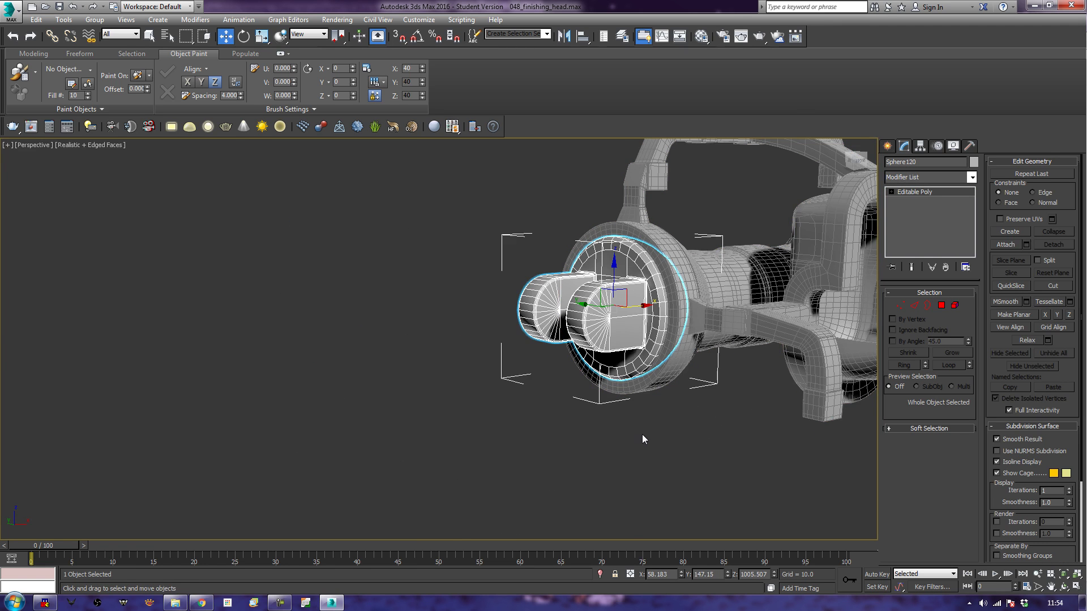
{"action": "middle_click_drag", "start_coordinate": [487, 407], "coordinate": [639, 402], "text": "alt"}
{"action": "scroll", "coordinate": [652, 376], "scroll_direction": "up", "scroll_amount": 2}
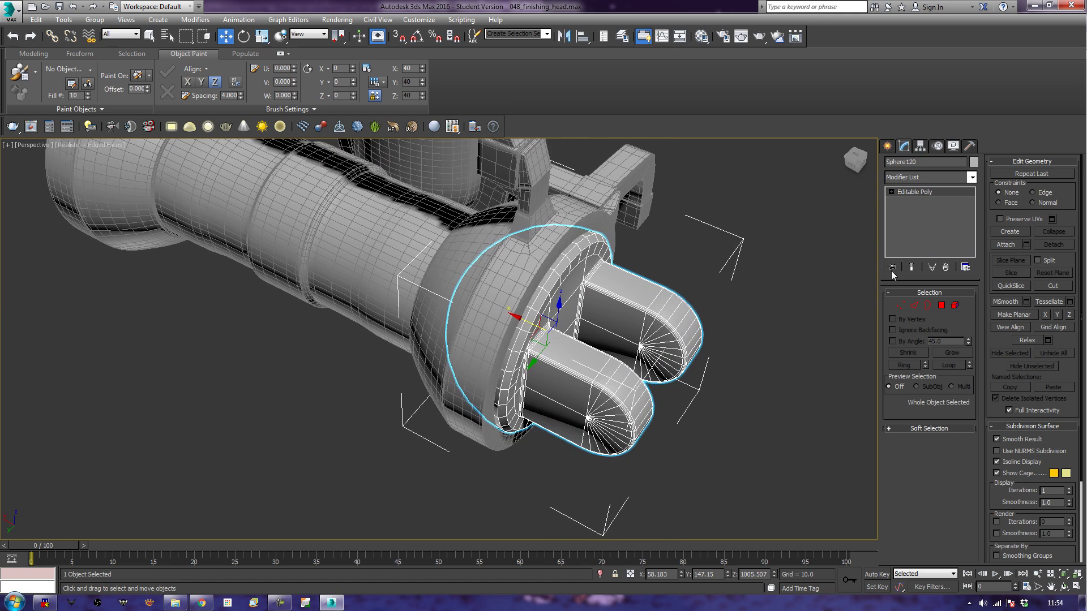
- Select all polygons of one prong, including its rounded end and underside, in polygon mode
{"action": "left_click", "coordinate": [939, 308]}
{"action": "middle_click_drag", "start_coordinate": [699, 323], "coordinate": [716, 381], "text": "alt"}
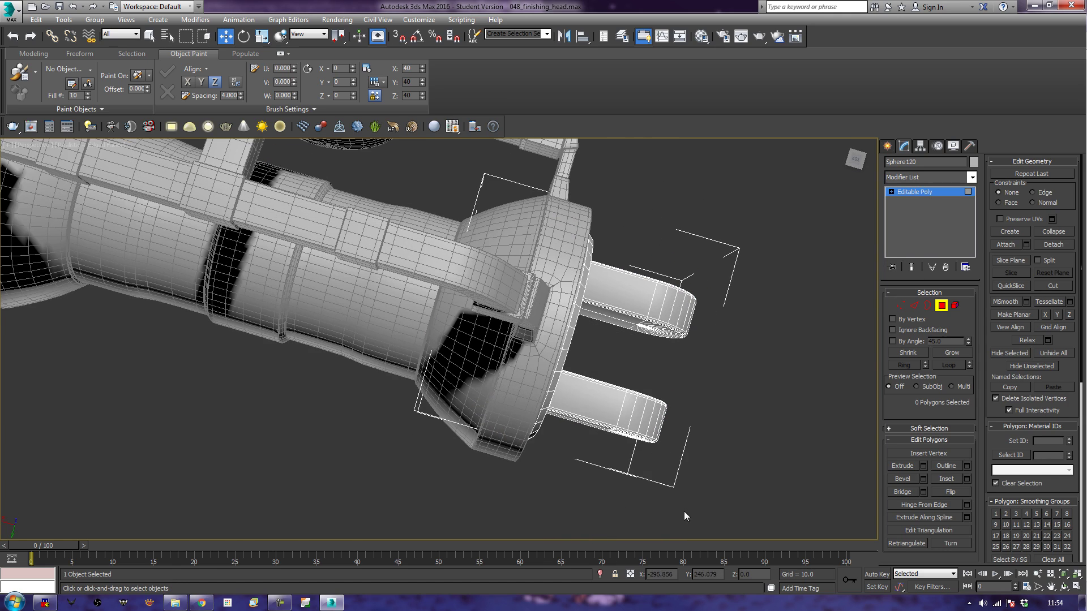
{"action": "double_click", "coordinate": [606, 372]}
{"action": "middle_click_drag", "start_coordinate": [619, 468], "coordinate": [635, 403], "text": "alt"}
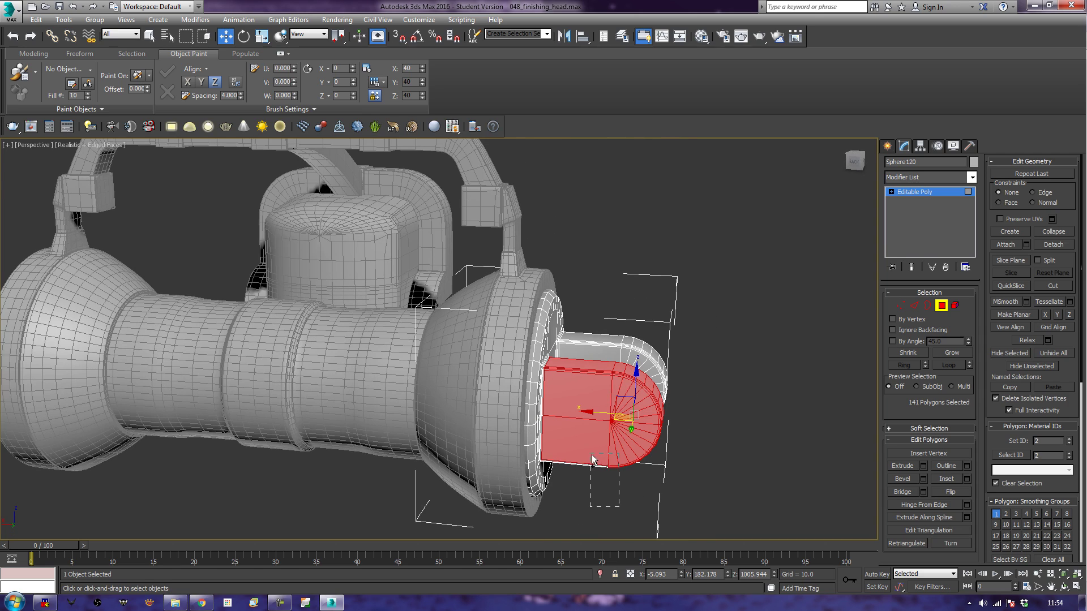
{"action": "left_click_drag", "start_coordinate": [588, 456], "coordinate": [588, 457], "text": "ctrl"}
{"action": "middle_click_drag", "start_coordinate": [723, 459], "coordinate": [691, 444], "text": "alt"}
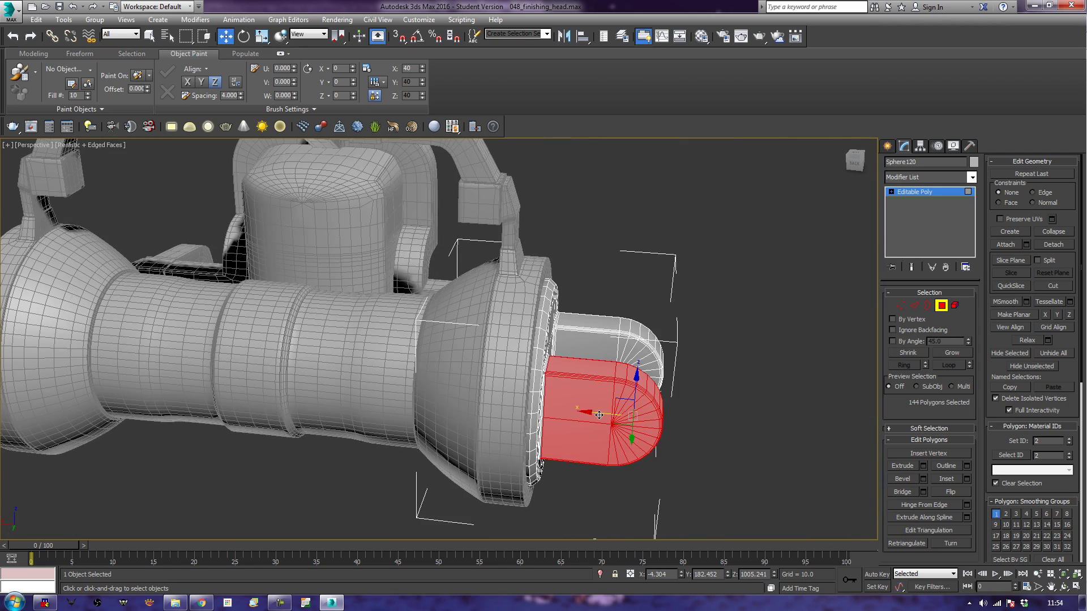
- Rotate a copy of the selected prong polygons half a turn with angle snap on and clone it to a separate object
{"action": "key", "text": "e"}
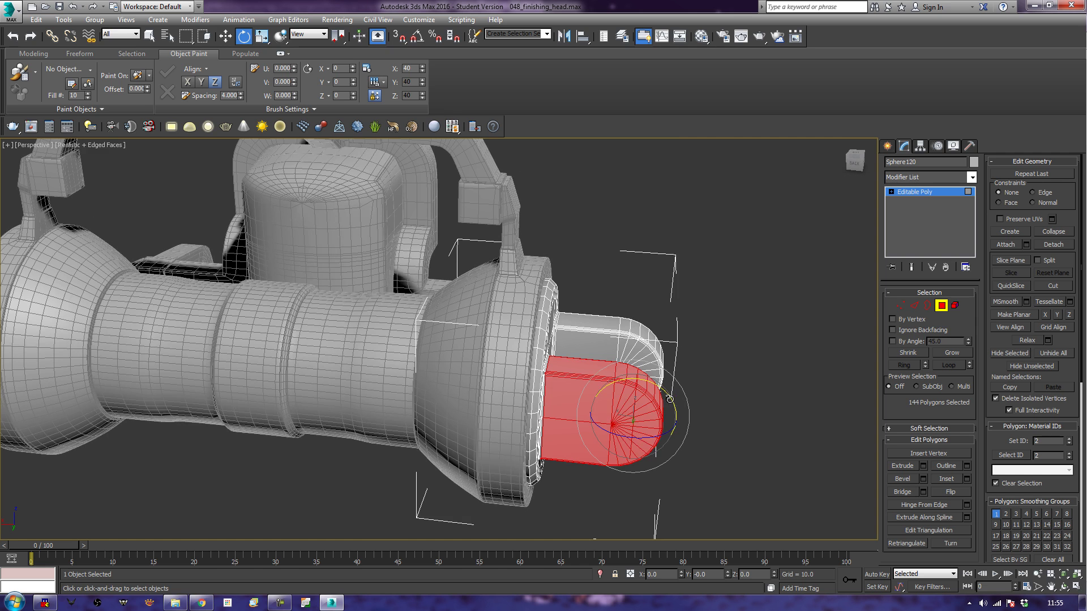
{"action": "mouse_move", "coordinate": [678, 405]}
{"action": "left_mouse_down"}
{"action": "mouse_move", "coordinate": [560, 352]}
{"action": "mouse_move", "coordinate": [440, 335]}
{"action": "left_mouse_up"}
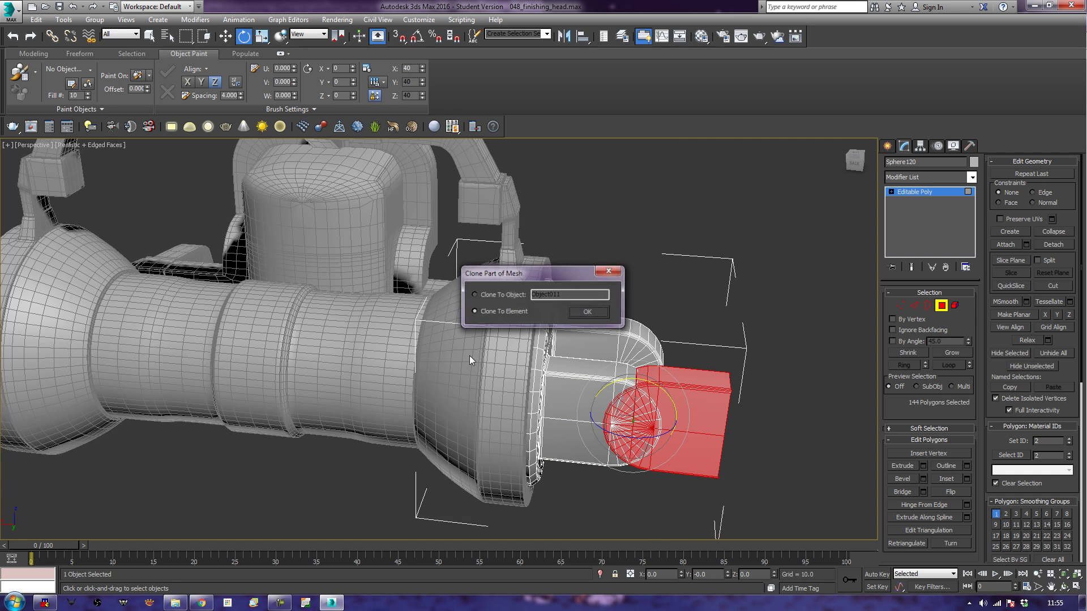
{"action": "left_click", "coordinate": [587, 312]}
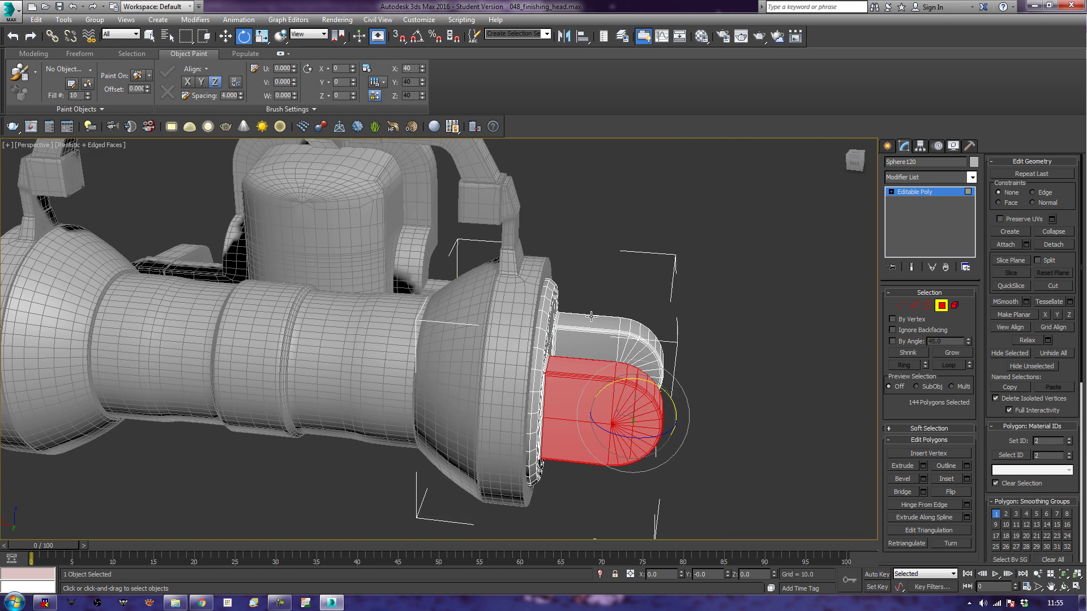
{"action": "key", "text": "a"}
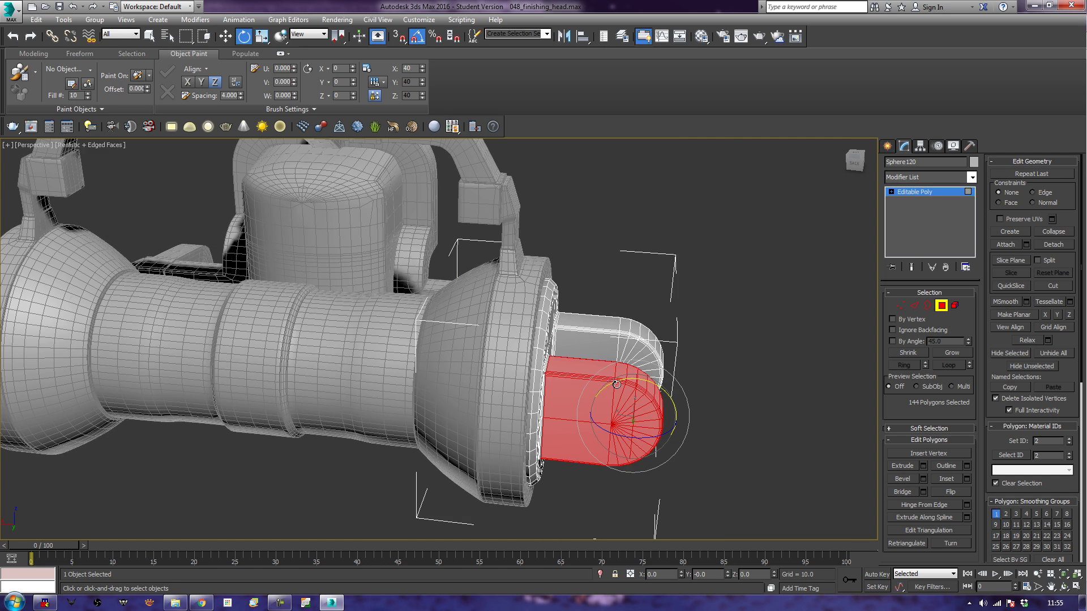
{"action": "left_click_drag", "start_coordinate": [617, 383], "coordinate": [496, 375]}
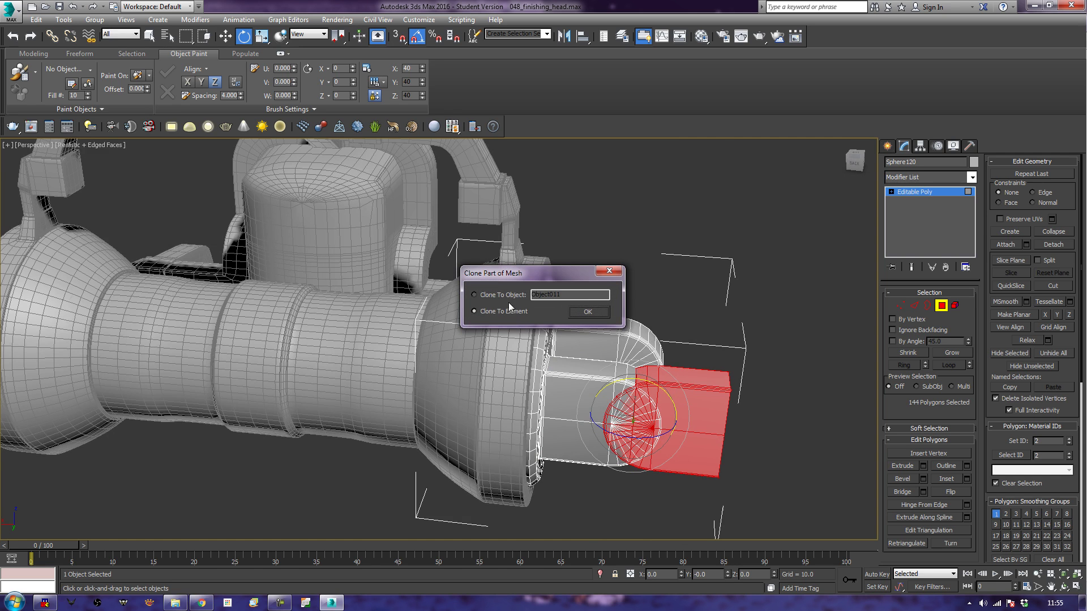
{"action": "left_click", "coordinate": [508, 295]}
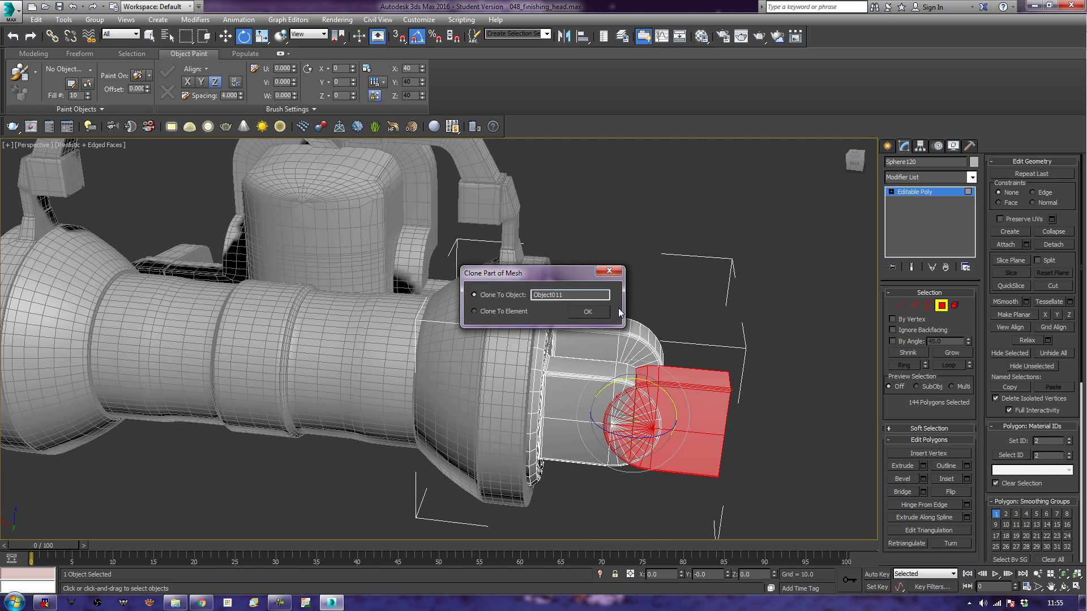
{"action": "left_click", "coordinate": [587, 312]}
- Leave polygon editing, select the cloned prong piece and center its pivot to the object
{"action": "mouse_move", "coordinate": [748, 336]}
{"action": "middle_mouse_down", "text": "alt"}
{"action": "mouse_move", "coordinate": [702, 376]}
{"action": "mouse_move", "coordinate": [716, 396]}
{"action": "mouse_move", "coordinate": [728, 373]}
{"action": "mouse_move", "coordinate": [723, 321]}
{"action": "mouse_move", "coordinate": [687, 395]}
{"action": "middle_mouse_up", "text": "alt"}
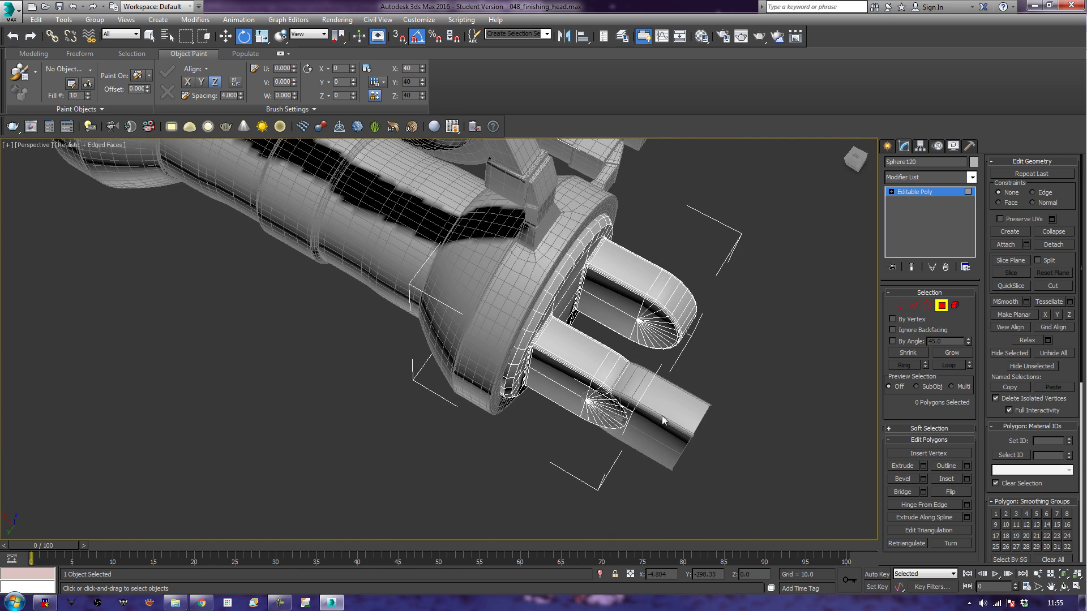
{"action": "left_click", "coordinate": [942, 306]}
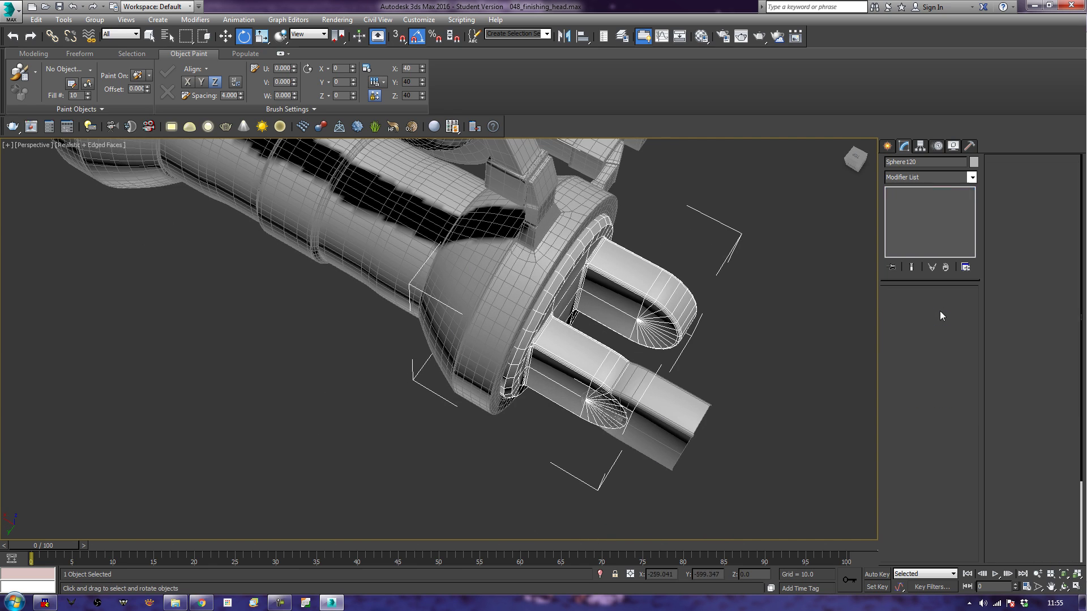
{"action": "left_click", "coordinate": [678, 428]}
{"action": "key", "text": "w"}
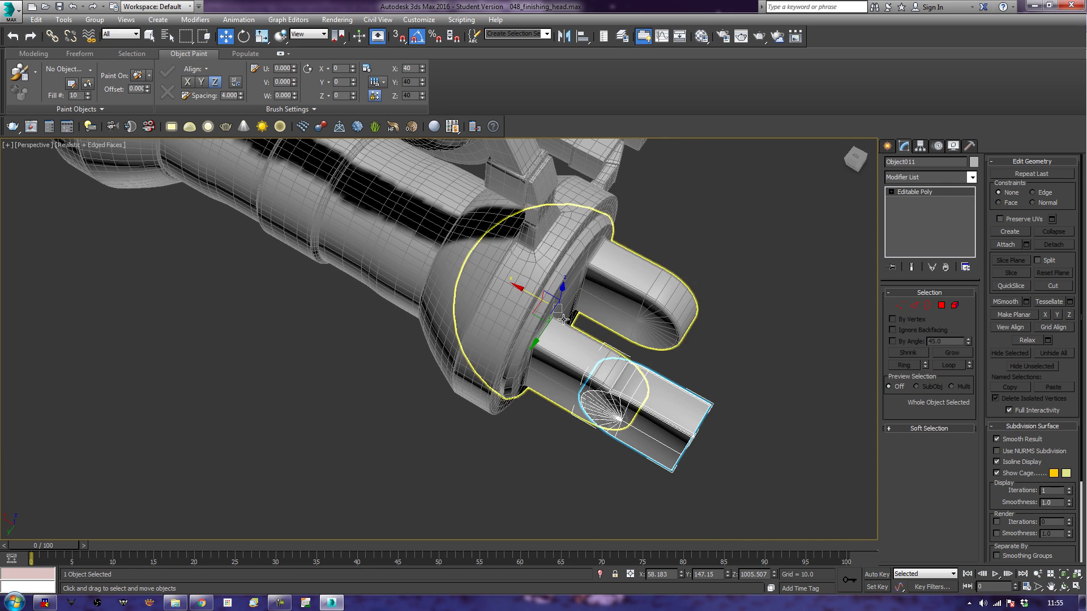
{"action": "left_click", "coordinate": [921, 147]}
{"action": "left_click", "coordinate": [927, 219]}
{"action": "left_click", "coordinate": [929, 276]}
{"action": "left_click", "coordinate": [936, 218]}
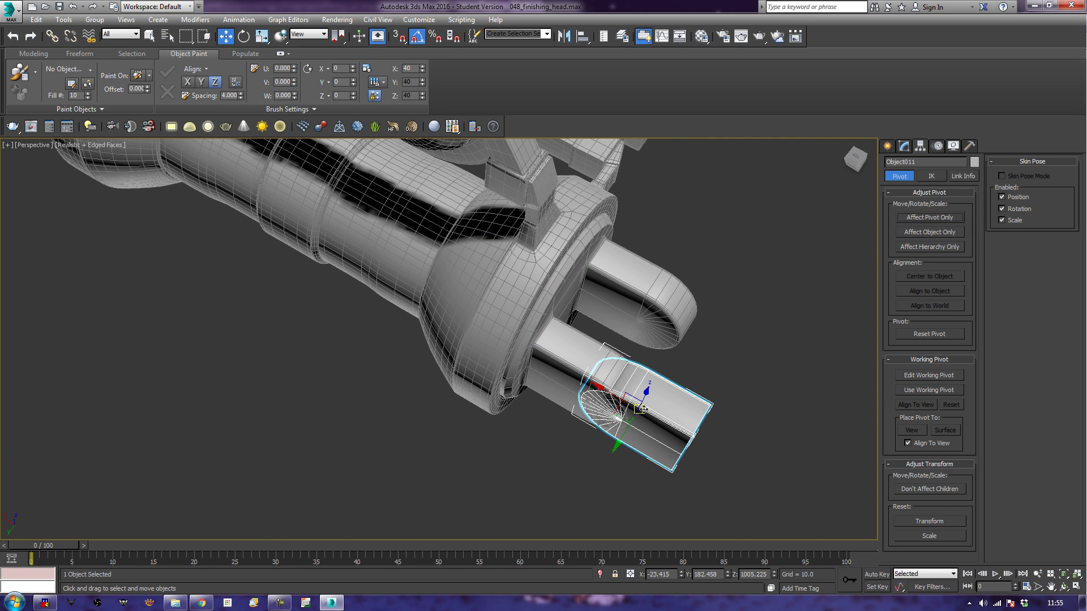
- Move only the clone's pivot along X to the edge line where its rounded end begins, at X -17.76
{"action": "key", "text": "t"}
{"action": "scroll", "coordinate": [711, 486], "scroll_direction": "down", "scroll_amount": 5}
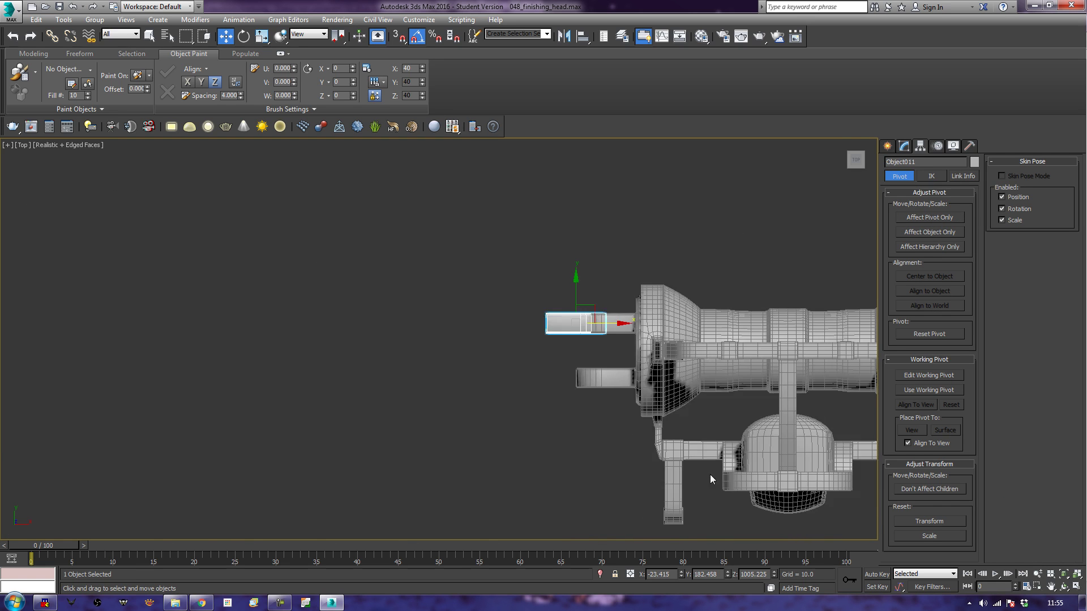
{"action": "scroll", "coordinate": [792, 401], "scroll_direction": "up", "scroll_amount": 3}
{"action": "middle_click_drag", "start_coordinate": [547, 265], "coordinate": [784, 361]}
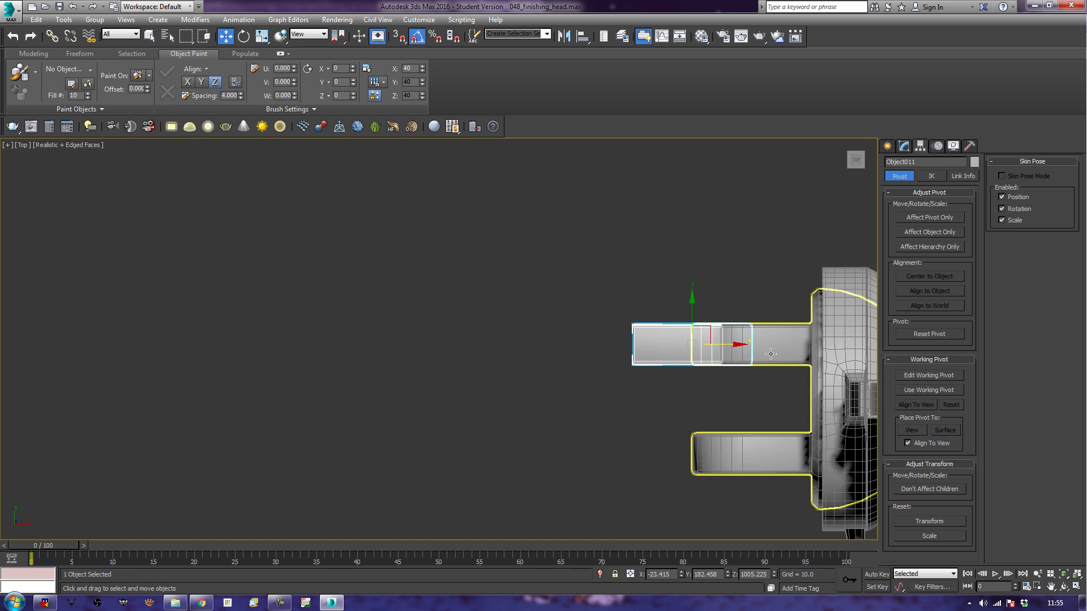
{"action": "scroll", "coordinate": [774, 355], "scroll_direction": "up", "scroll_amount": 2}
{"action": "scroll", "coordinate": [665, 351], "scroll_direction": "up", "scroll_amount": 1}
{"action": "middle_click_drag", "start_coordinate": [572, 311], "coordinate": [702, 444]}
{"action": "scroll", "coordinate": [703, 444], "scroll_direction": "up", "scroll_amount": 4}
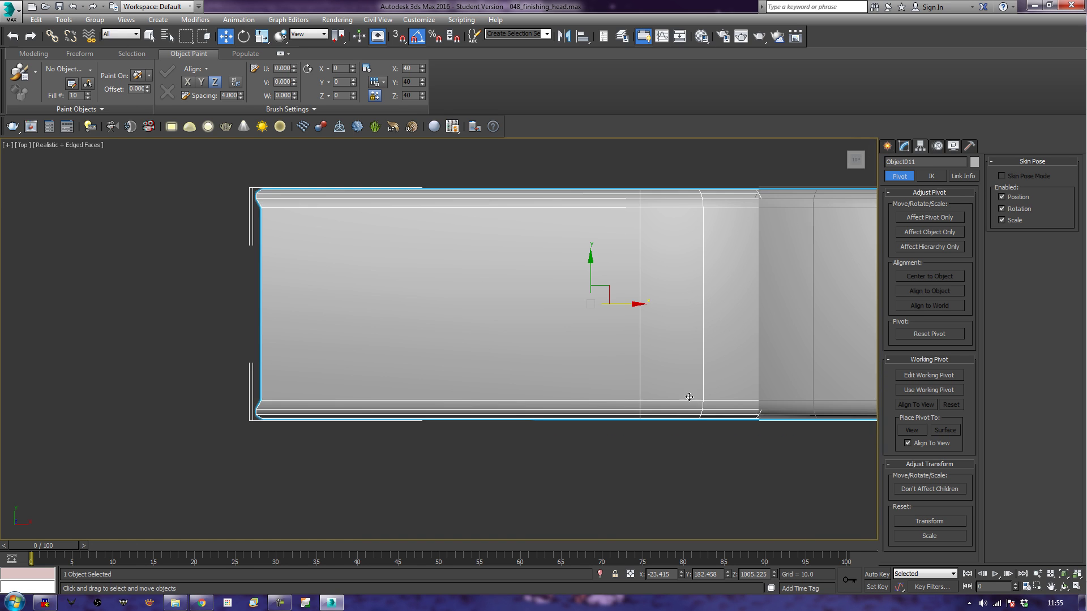
{"action": "left_click", "coordinate": [945, 218]}
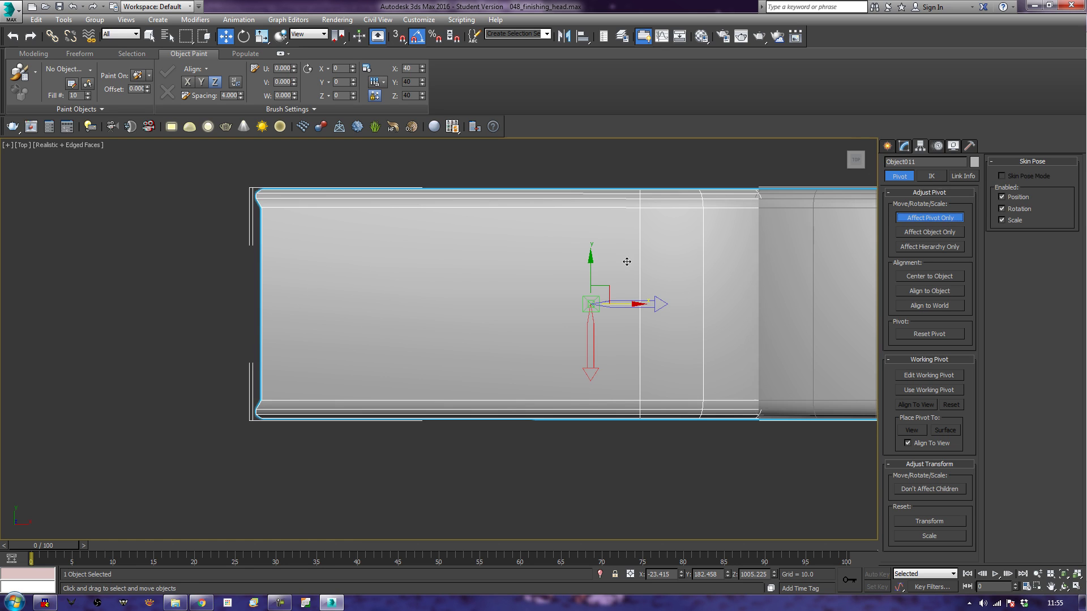
{"action": "left_click_drag", "start_coordinate": [631, 306], "coordinate": [678, 305]}
{"action": "scroll", "coordinate": [678, 304], "scroll_direction": "up", "scroll_amount": 4}
{"action": "middle_click_drag", "start_coordinate": [660, 296], "coordinate": [757, 298]}
{"action": "left_click_drag", "start_coordinate": [685, 309], "coordinate": [689, 309]}
{"action": "scroll", "coordinate": [661, 302], "scroll_direction": "up", "scroll_amount": 4}
{"action": "scroll", "coordinate": [661, 302], "scroll_direction": "up", "scroll_amount": 5}
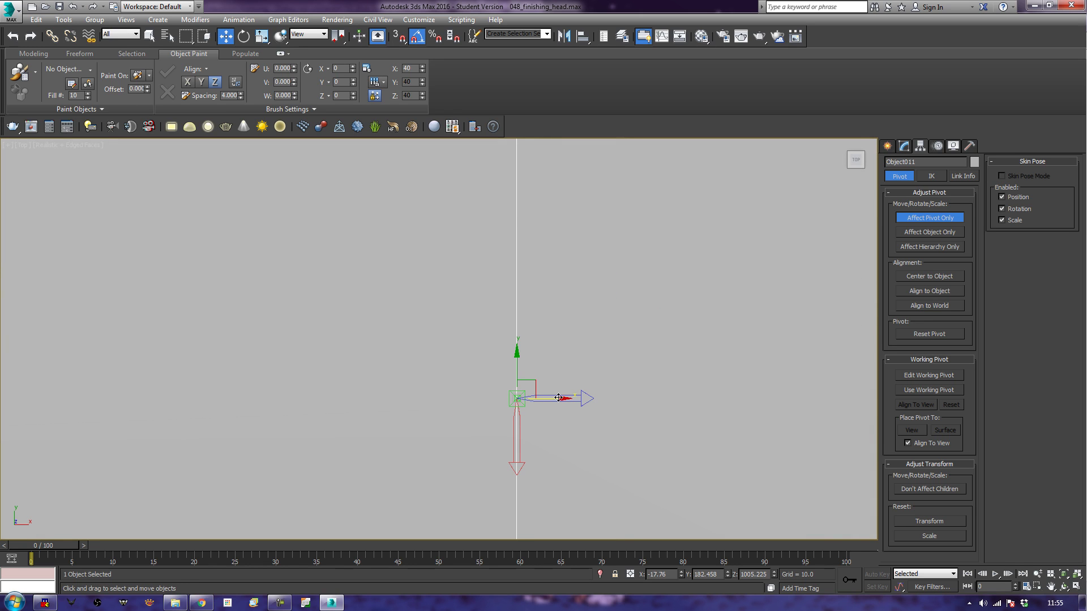
{"action": "left_click_drag", "start_coordinate": [558, 397], "coordinate": [557, 398]}
{"action": "scroll", "coordinate": [557, 398], "scroll_direction": "down", "scroll_amount": 10}
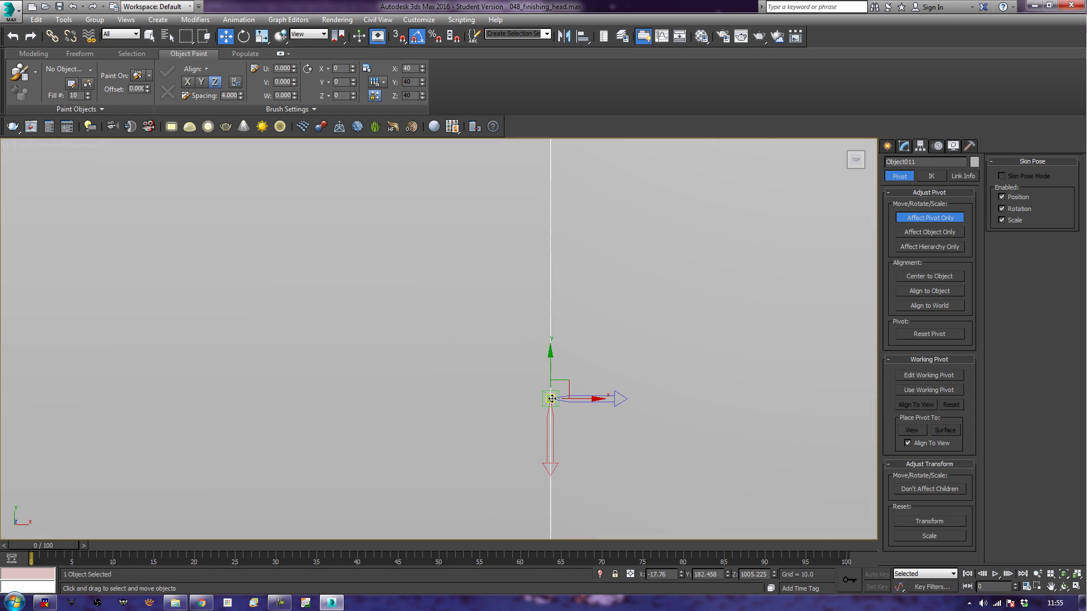
{"action": "left_click", "coordinate": [930, 218]}
- Move the cloned piece along Y into the gap midway between the two prongs, at Y 148.079
{"action": "middle_click_drag", "start_coordinate": [620, 378], "coordinate": [716, 272]}
{"action": "scroll", "coordinate": [716, 271], "scroll_direction": "up", "scroll_amount": 3}
{"action": "middle_click_drag", "start_coordinate": [626, 323], "coordinate": [634, 283]}
{"action": "left_click_drag", "start_coordinate": [616, 238], "coordinate": [593, 336]}
{"action": "middle_click_drag", "start_coordinate": [628, 439], "coordinate": [757, 449], "text": "alt"}
{"action": "key", "text": "z"}
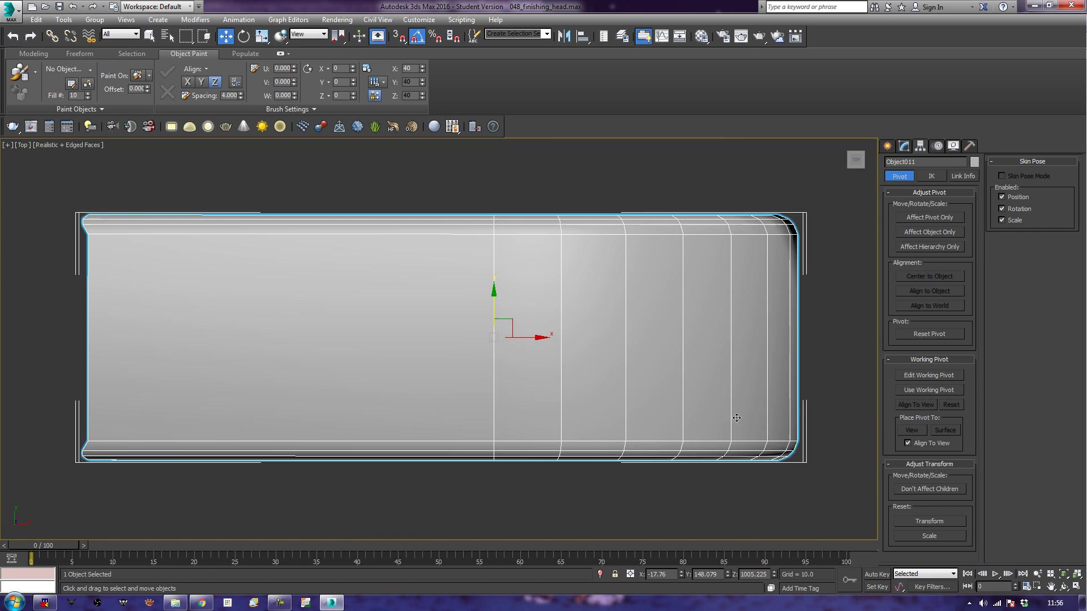
{"action": "scroll", "coordinate": [620, 286], "scroll_direction": "down", "scroll_amount": 5}
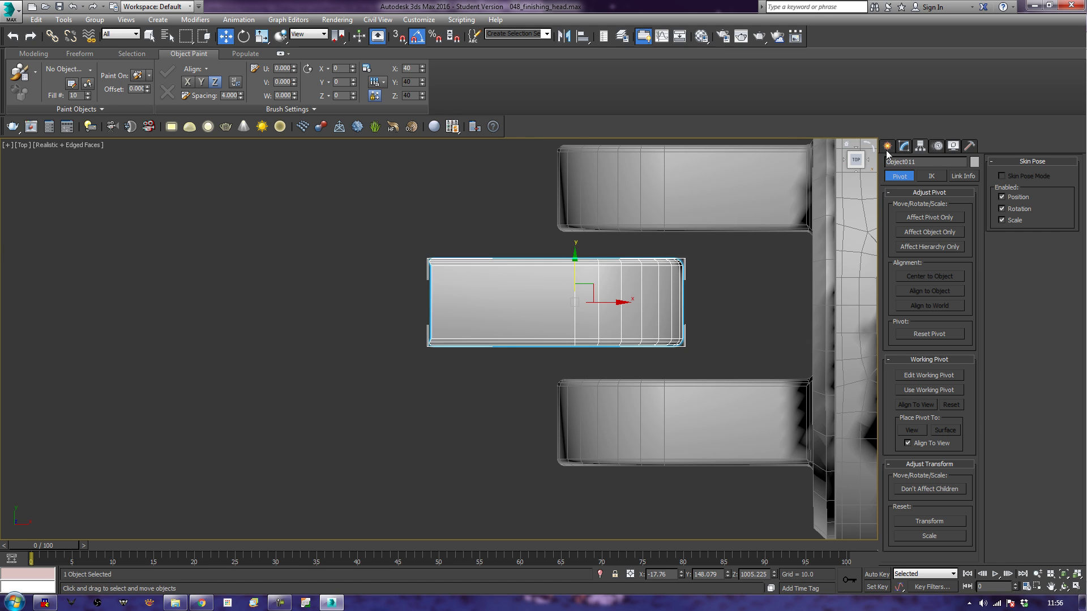
- Select the clone's vertices on its +Y side and move them out to the inner face of the neighbouring prong
{"action": "left_click", "coordinate": [904, 147]}
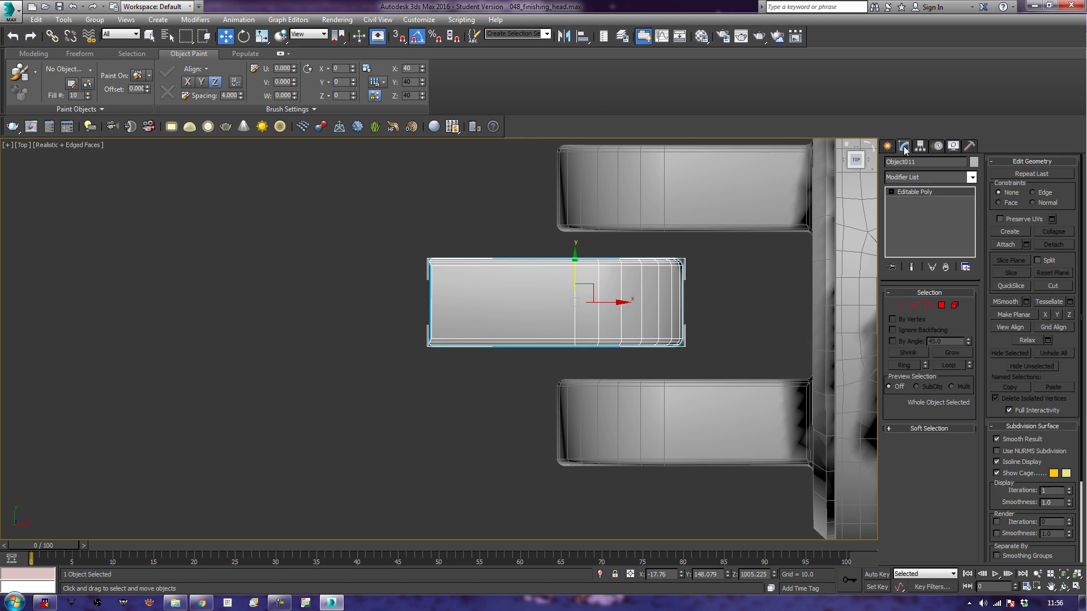
{"action": "left_click", "coordinate": [899, 306]}
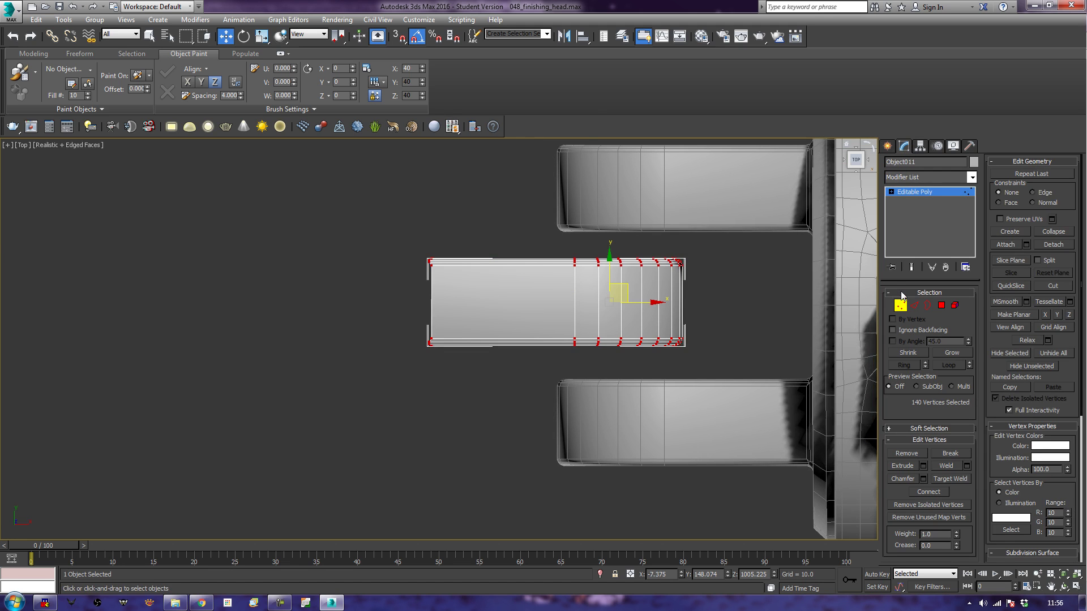
{"action": "left_click_drag", "start_coordinate": [716, 298], "coordinate": [715, 297]}
{"action": "left_click_drag", "start_coordinate": [617, 231], "coordinate": [627, 208]}
{"action": "scroll", "coordinate": [688, 208], "scroll_direction": "up", "scroll_amount": 5}
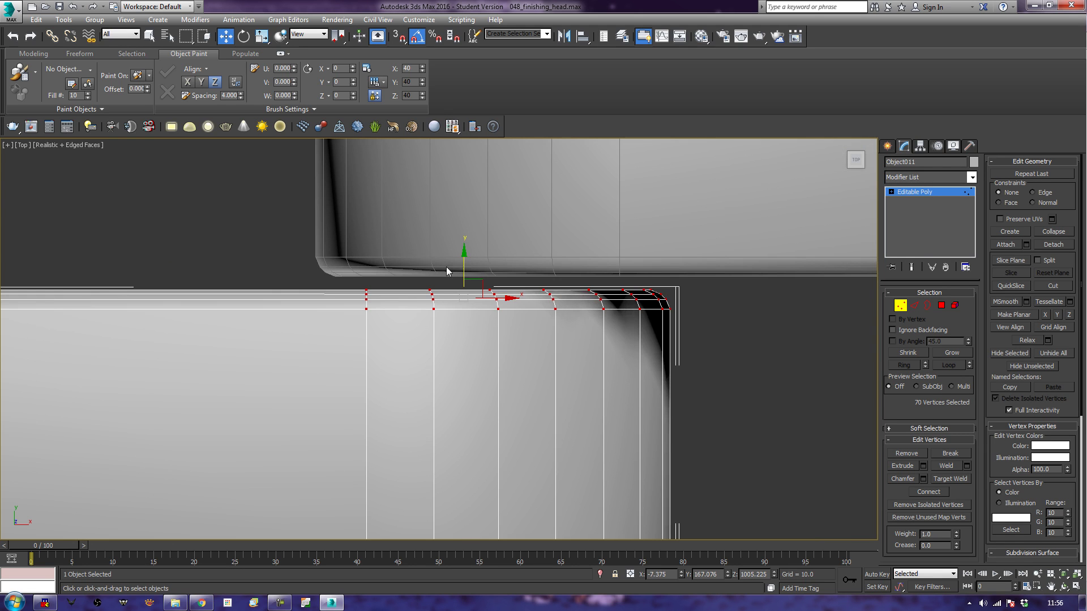
{"action": "left_click_drag", "start_coordinate": [463, 261], "coordinate": [476, 248]}
- Move the clone's -Y side vertices out to the other prong's inner face and leave vertex editing
{"action": "middle_click_drag", "start_coordinate": [522, 359], "coordinate": [618, 195]}
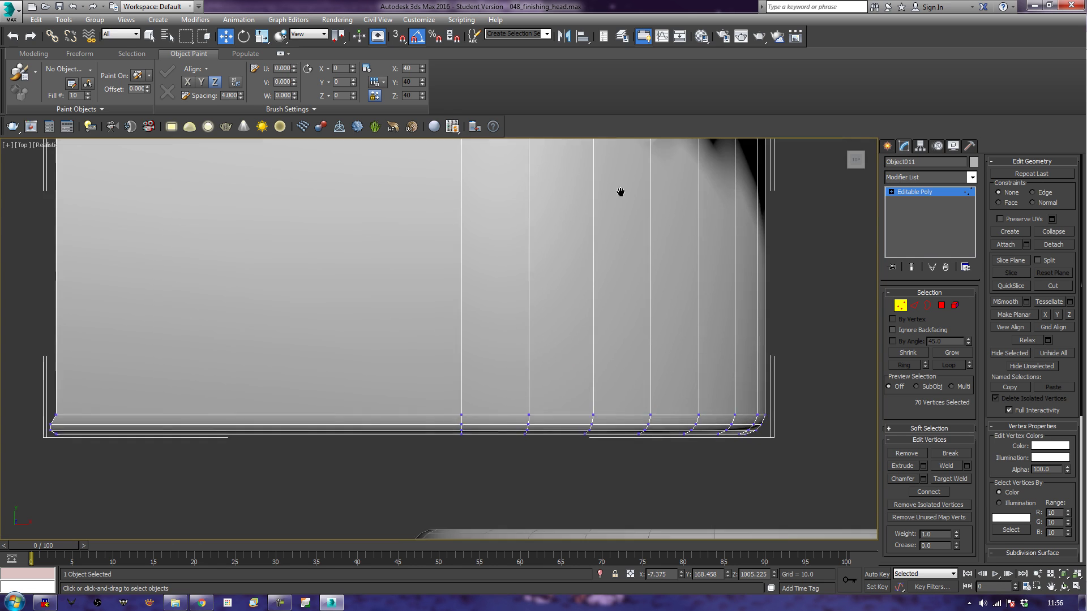
{"action": "scroll", "coordinate": [618, 194], "scroll_direction": "down", "scroll_amount": 2}
{"action": "left_click_drag", "start_coordinate": [179, 417], "coordinate": [179, 417]}
{"action": "left_click_drag", "start_coordinate": [573, 327], "coordinate": [564, 395]}
{"action": "left_click", "coordinate": [895, 305]}
{"action": "middle_click_drag", "start_coordinate": [832, 377], "coordinate": [849, 345]}
{"action": "scroll", "coordinate": [856, 337], "scroll_direction": "down", "scroll_amount": 3}
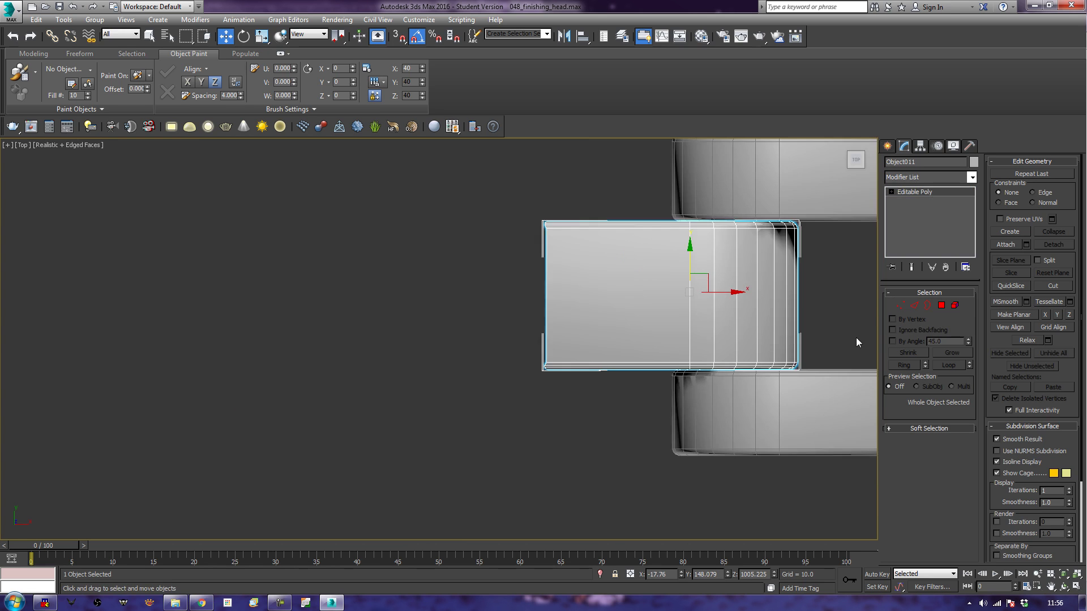
- Slide the middle piece along X to 9.126 in the front view so its pivot meets the prongs' rounding center
{"action": "key", "text": "p"}
{"action": "scroll", "coordinate": [719, 416], "scroll_direction": "down", "scroll_amount": 5}
{"action": "middle_click_drag", "start_coordinate": [609, 390], "coordinate": [788, 311], "text": "alt"}
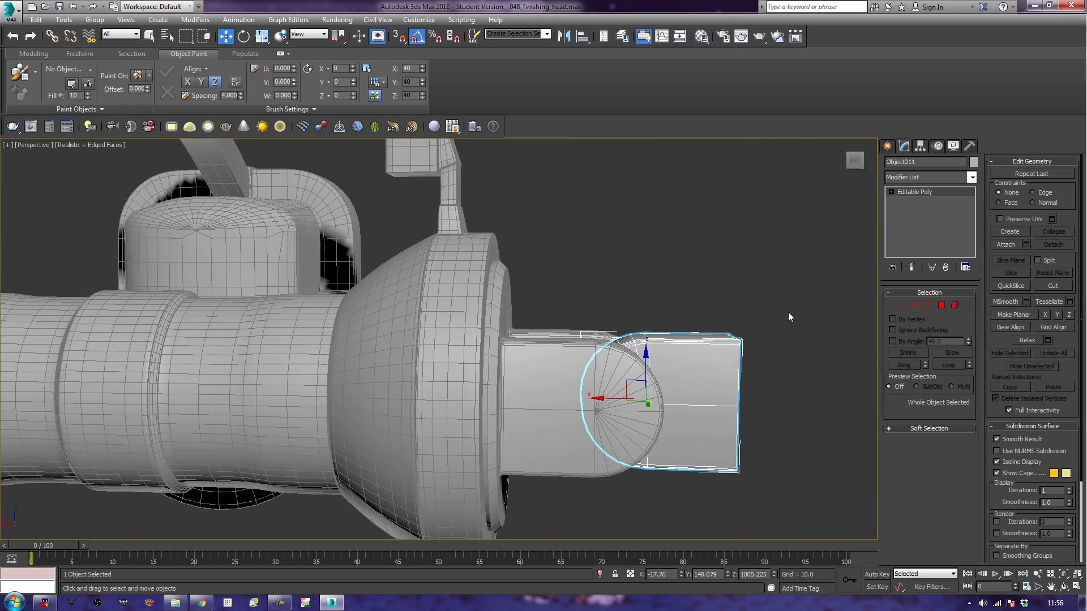
{"action": "key", "text": "f"}
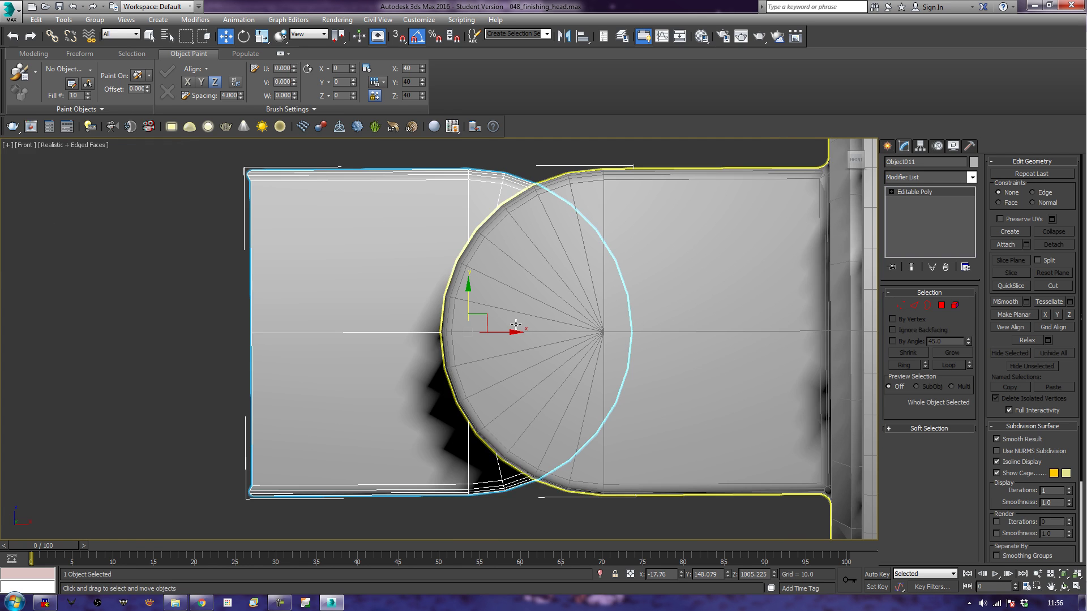
{"action": "left_click_drag", "start_coordinate": [512, 331], "coordinate": [645, 336]}
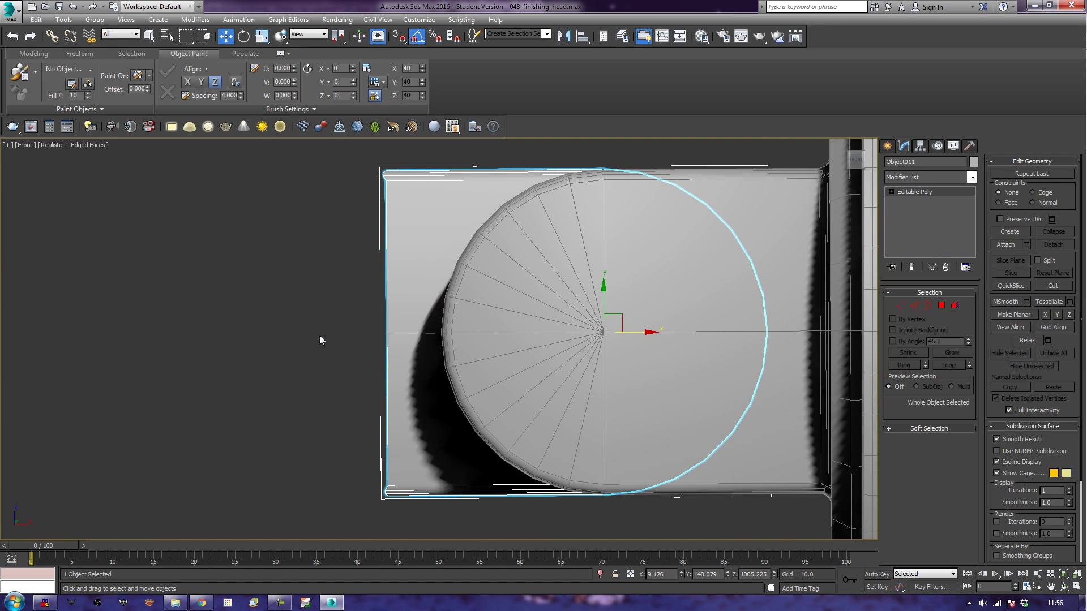
- Examine how the middle piece fits between the prongs in perspective and close up from the top
{"action": "key", "text": "p"}
{"action": "scroll", "coordinate": [326, 331], "scroll_direction": "down", "scroll_amount": 5}
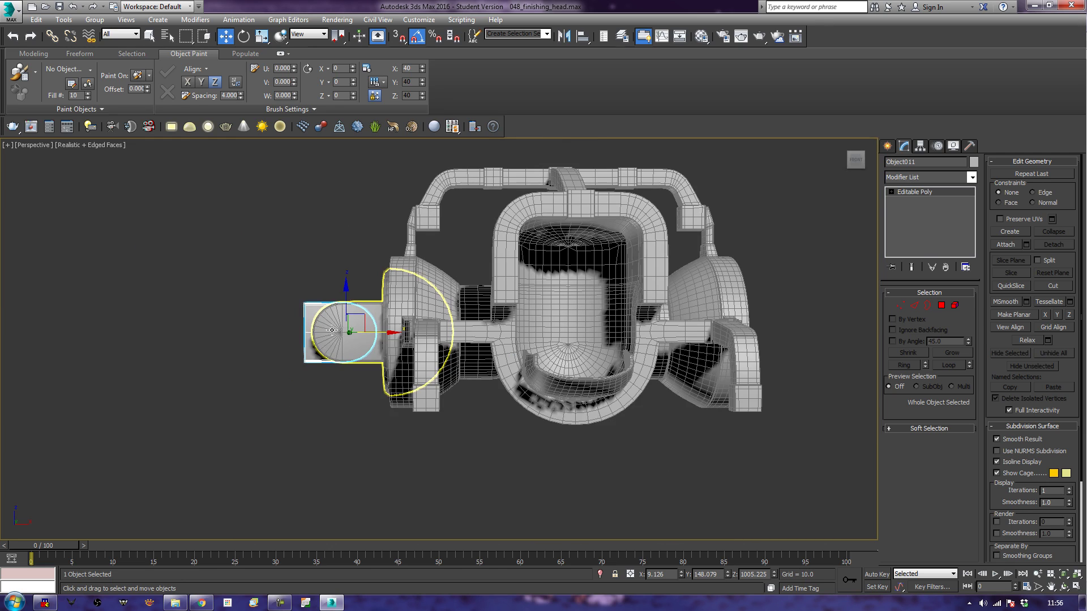
{"action": "middle_click_drag", "start_coordinate": [326, 350], "coordinate": [587, 410], "text": "alt"}
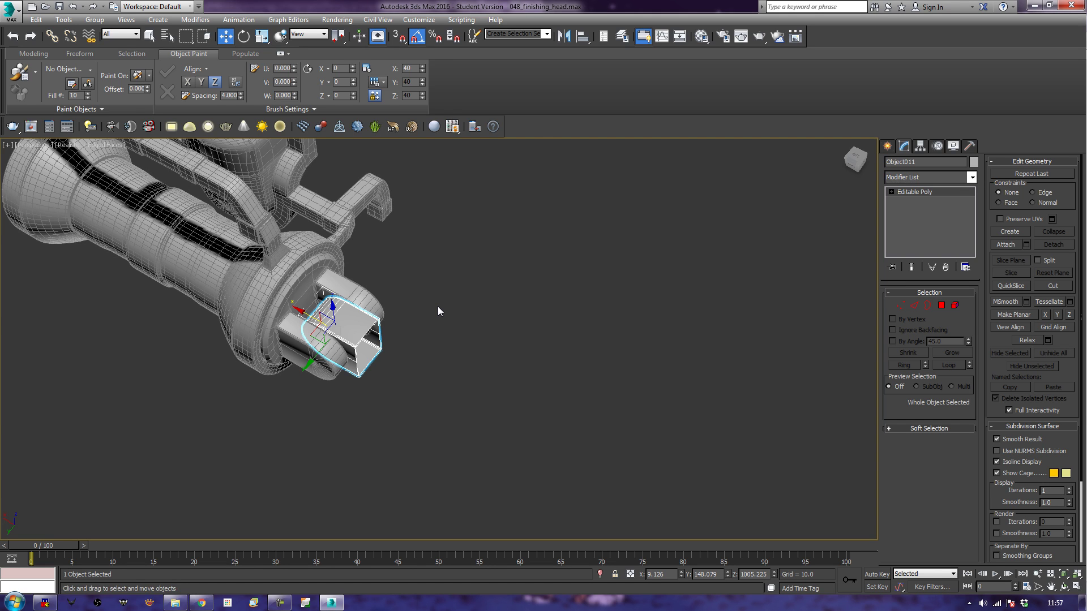
{"action": "middle_click_drag", "start_coordinate": [529, 360], "coordinate": [629, 393], "text": "alt"}
{"action": "key", "text": "t"}
{"action": "key", "text": "z"}
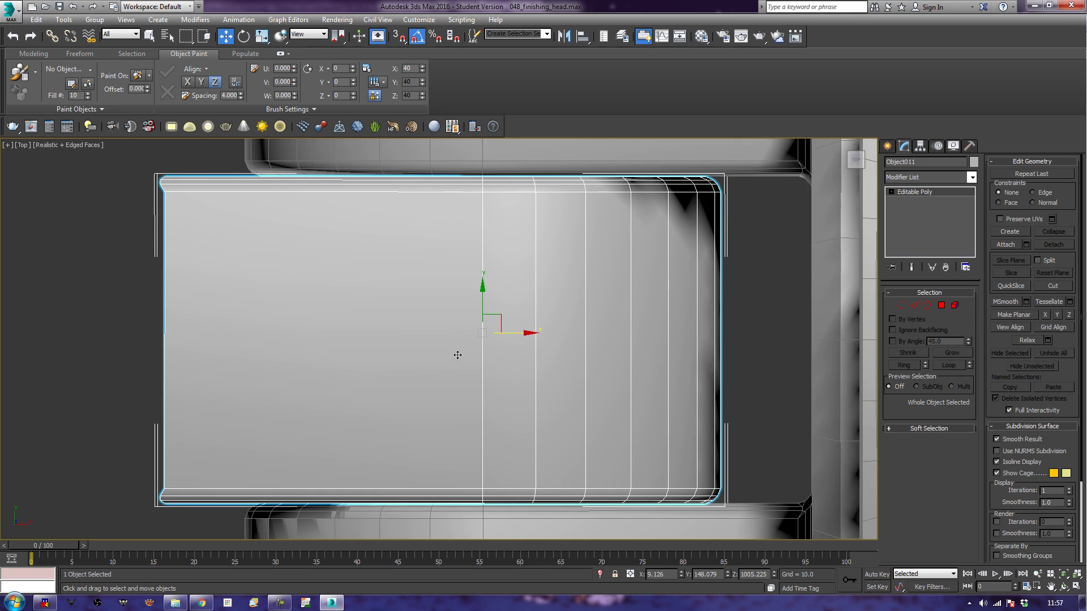
- Clone the middle hinge piece as an independent copy along Y to the outer side of the +Y prong
{"action": "scroll", "coordinate": [538, 376], "scroll_direction": "down", "scroll_amount": 4}
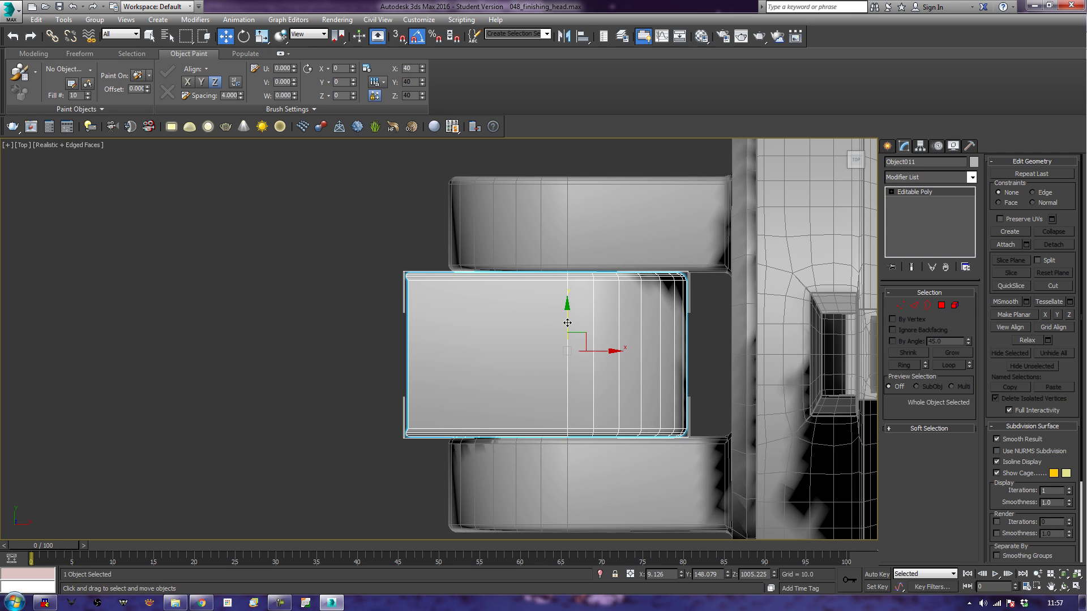
{"action": "mouse_move", "coordinate": [582, 345]}
{"action": "left_mouse_down", "text": "shift"}
{"action": "mouse_move", "coordinate": [569, 47]}
{"action": "mouse_move", "coordinate": [568, 60]}
{"action": "left_mouse_up", "text": "shift"}
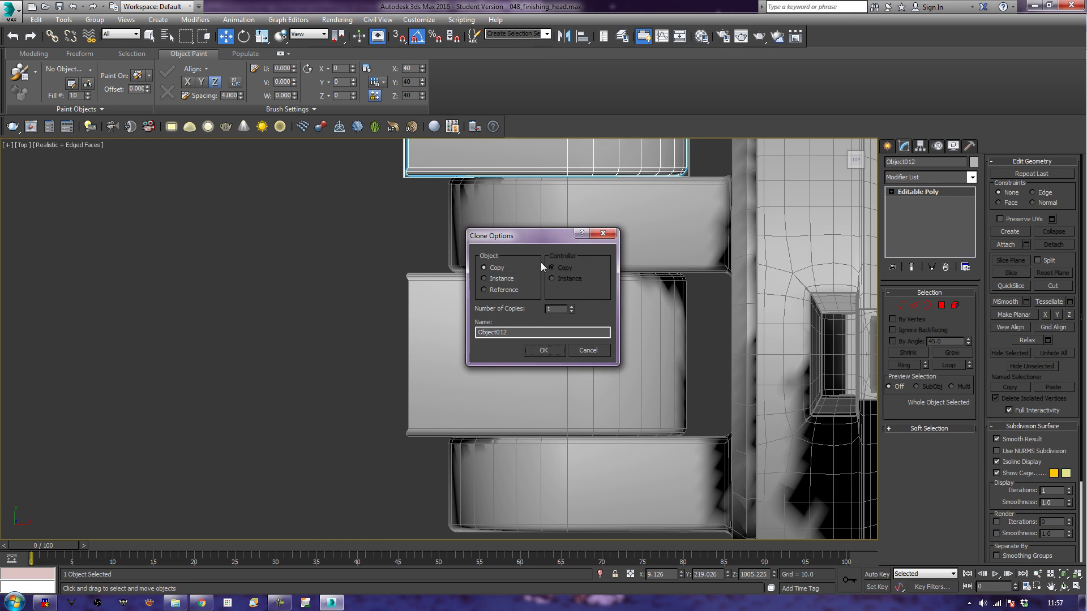
{"action": "left_click", "coordinate": [559, 352]}
- Clone the piece as an independent copy outside the -Y prong and adjust its Y position to 77.301 against the prong's outer face
{"action": "scroll", "coordinate": [559, 331], "scroll_direction": "down", "scroll_amount": 5}
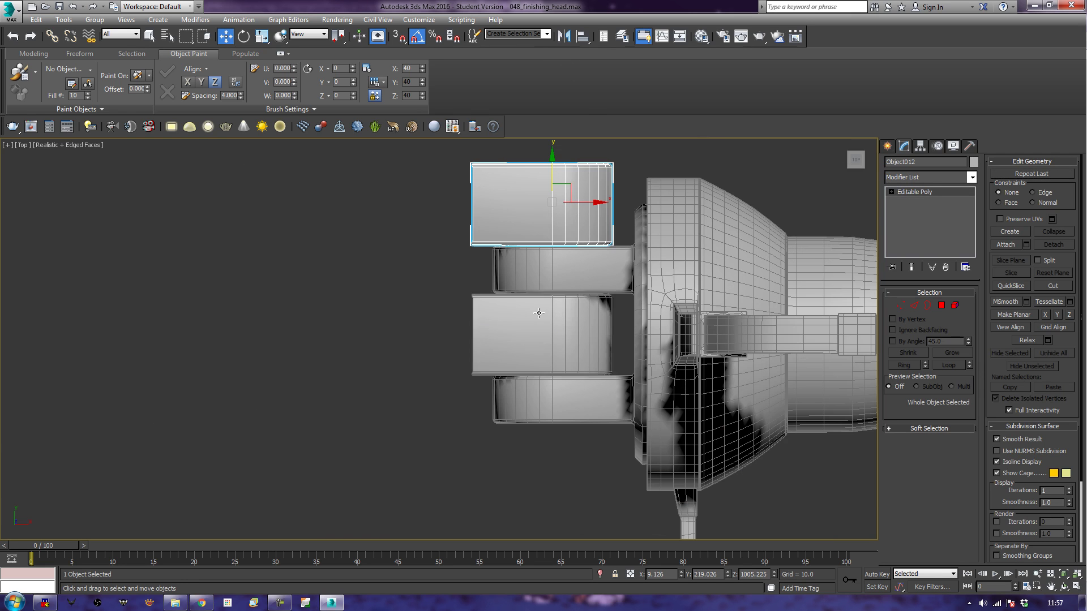
{"action": "left_click_drag", "start_coordinate": [550, 166], "coordinate": [542, 429], "text": "shift"}
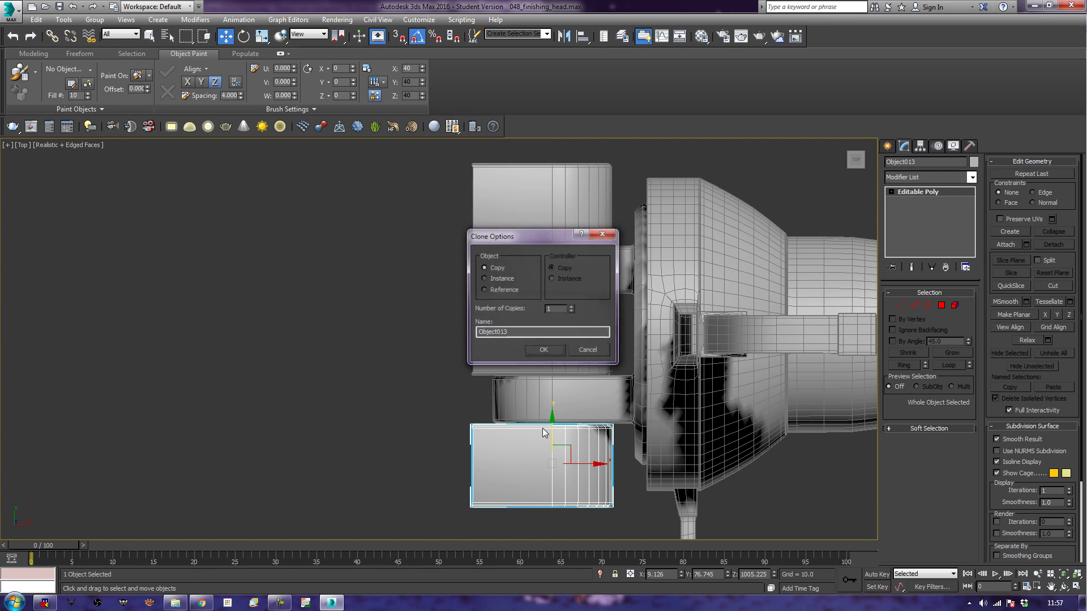
{"action": "left_click", "coordinate": [552, 349]}
{"action": "middle_click_drag", "start_coordinate": [609, 445], "coordinate": [623, 361]}
{"action": "scroll", "coordinate": [623, 361], "scroll_direction": "up", "scroll_amount": 5}
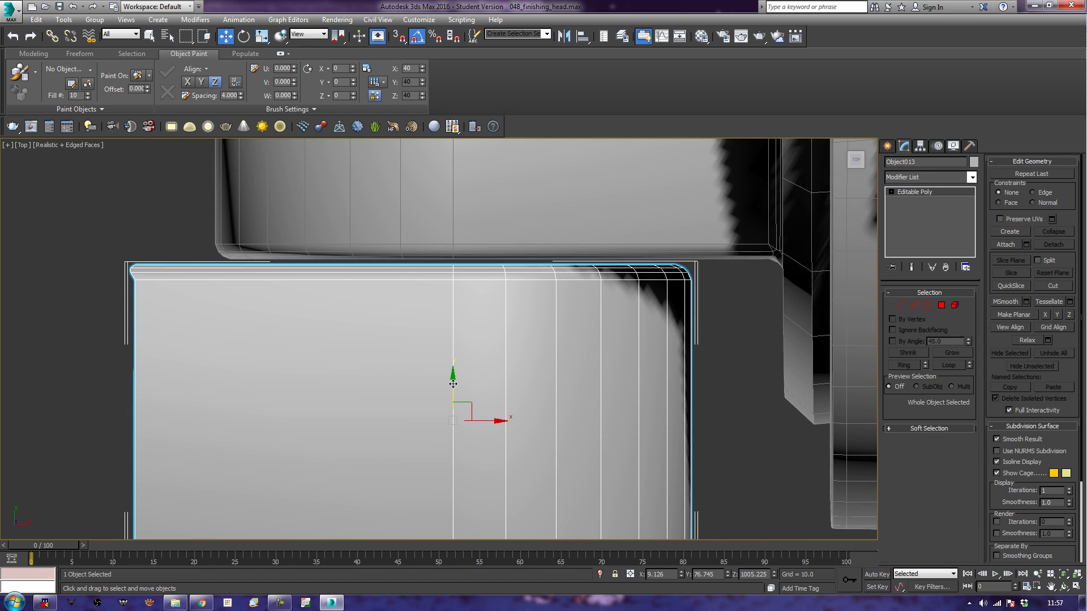
{"action": "left_click_drag", "start_coordinate": [454, 383], "coordinate": [457, 379]}
- Select the -Y copy's outer-side vertices, move them inward to Y 80.812 to narrow the piece, and leave vertex editing
{"action": "scroll", "coordinate": [454, 384], "scroll_direction": "down", "scroll_amount": 5}
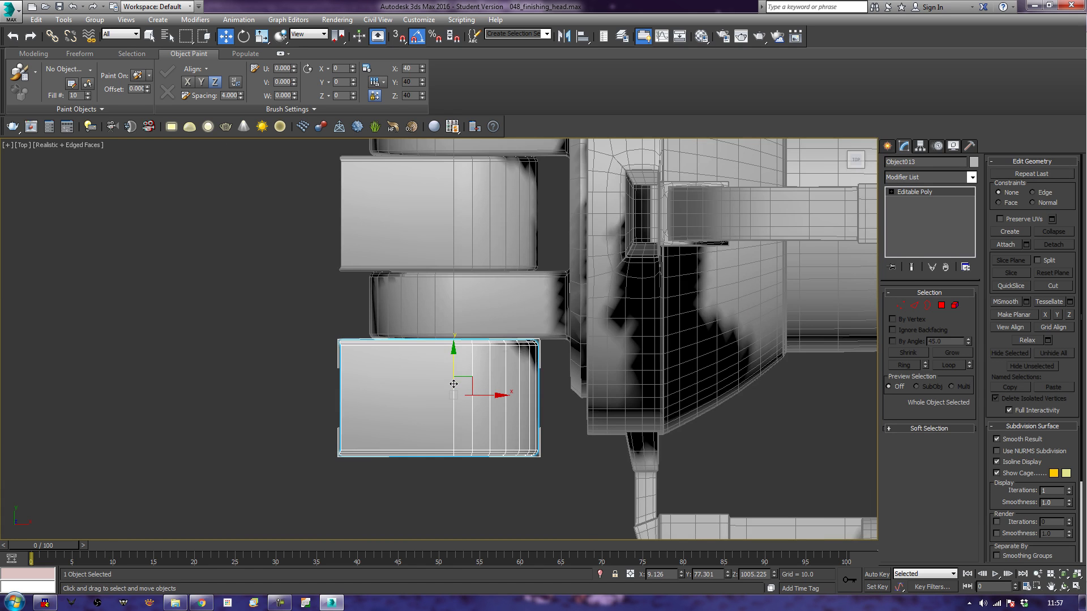
{"action": "scroll", "coordinate": [452, 384], "scroll_direction": "down", "scroll_amount": 3}
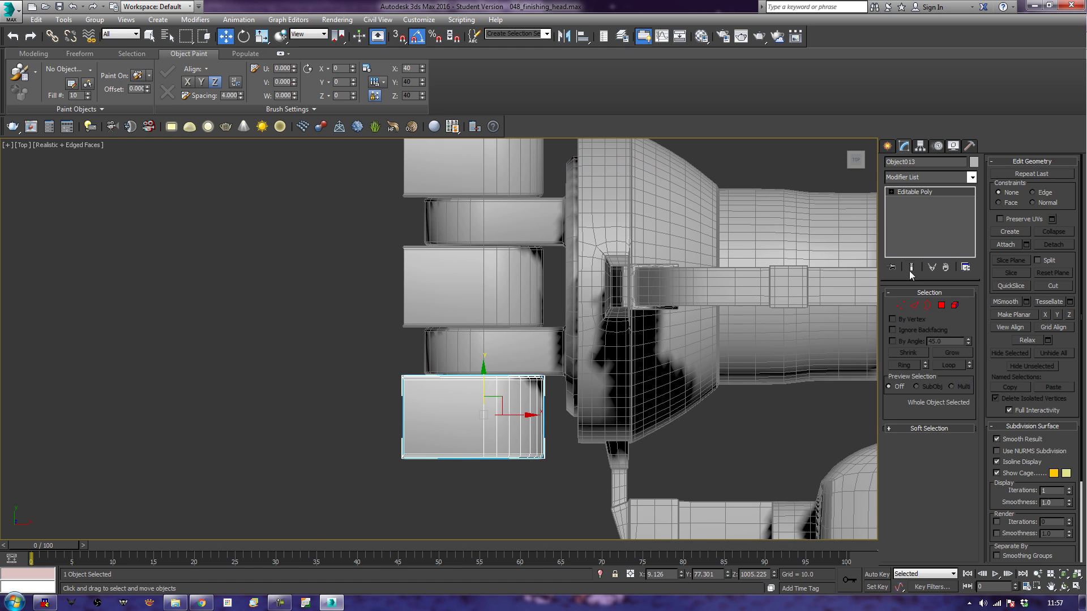
{"action": "left_click", "coordinate": [901, 306]}
{"action": "middle_click_drag", "start_coordinate": [642, 406], "coordinate": [740, 290]}
{"action": "scroll", "coordinate": [691, 318], "scroll_direction": "up", "scroll_amount": 2}
{"action": "scroll", "coordinate": [690, 318], "scroll_direction": "up", "scroll_amount": 2}
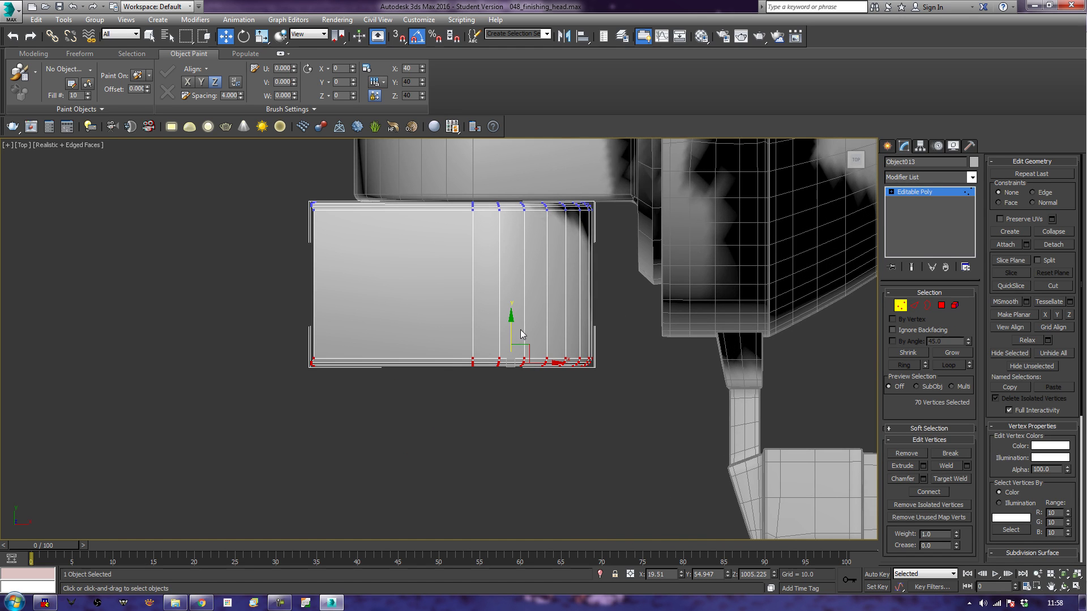
{"action": "left_click_drag", "start_coordinate": [510, 325], "coordinate": [530, 230]}
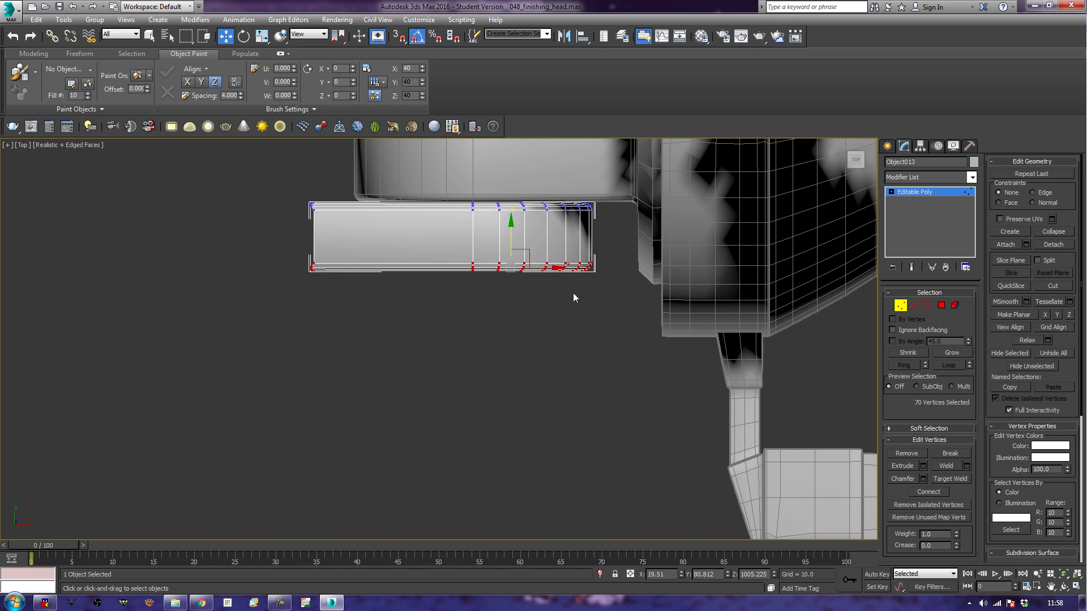
{"action": "middle_click_drag", "start_coordinate": [646, 262], "coordinate": [641, 420]}
{"action": "scroll", "coordinate": [682, 382], "scroll_direction": "up", "scroll_amount": 2}
{"action": "middle_click_drag", "start_coordinate": [684, 382], "coordinate": [708, 538]}
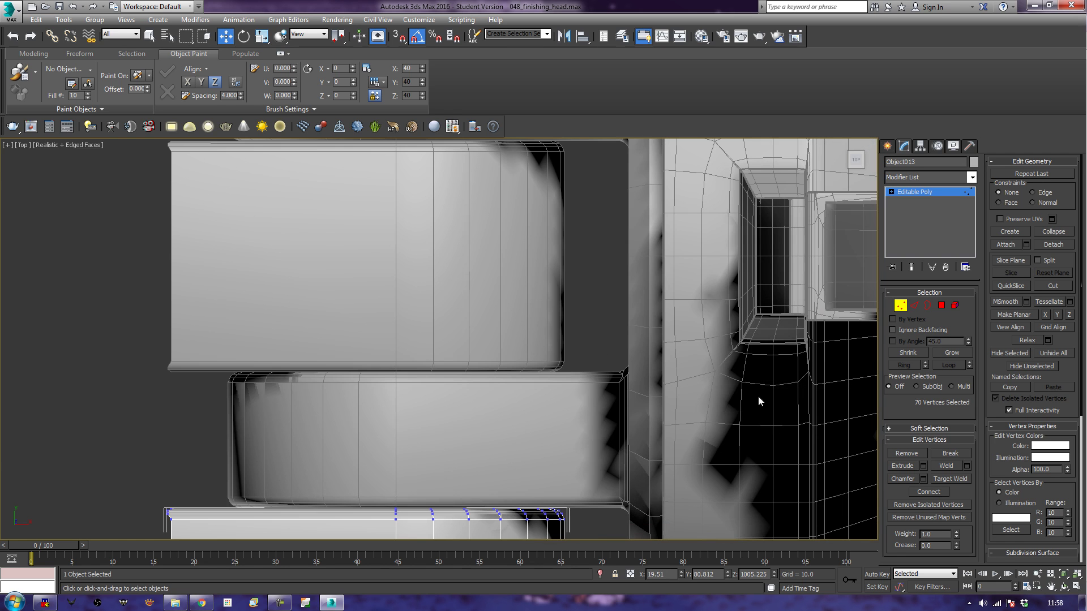
{"action": "left_click", "coordinate": [898, 307]}
- Narrow the +Y copy by moving its outer-side vertices inward to Y 213.555, and leave vertex editing
{"action": "middle_click_drag", "start_coordinate": [527, 252], "coordinate": [632, 610]}
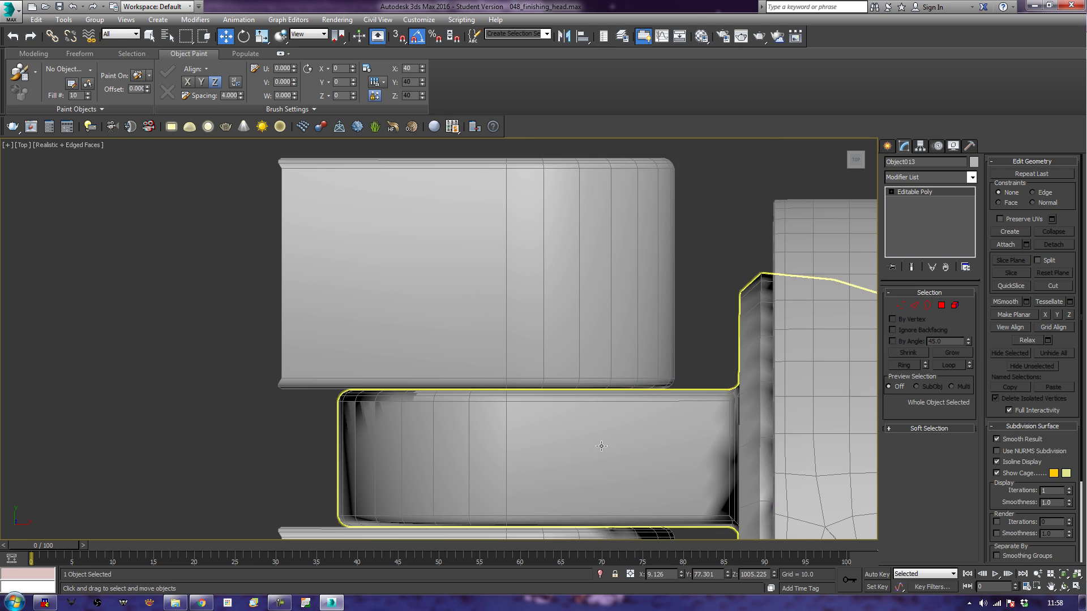
{"action": "left_click", "coordinate": [572, 235]}
{"action": "left_click", "coordinate": [904, 306]}
{"action": "left_click_drag", "start_coordinate": [263, 148], "coordinate": [675, 214]}
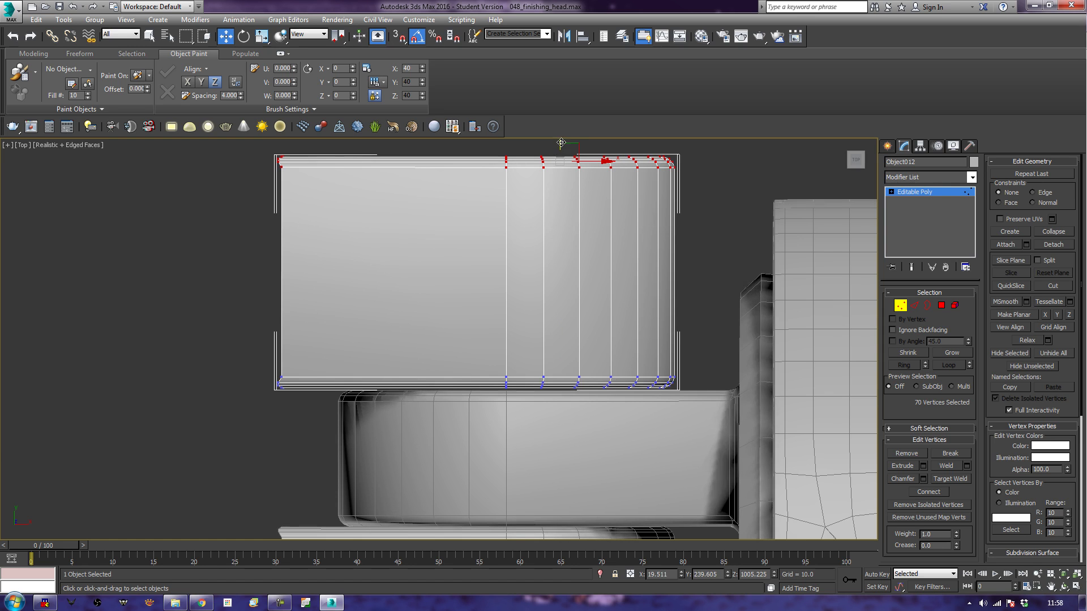
{"action": "left_click_drag", "start_coordinate": [554, 150], "coordinate": [558, 277]}
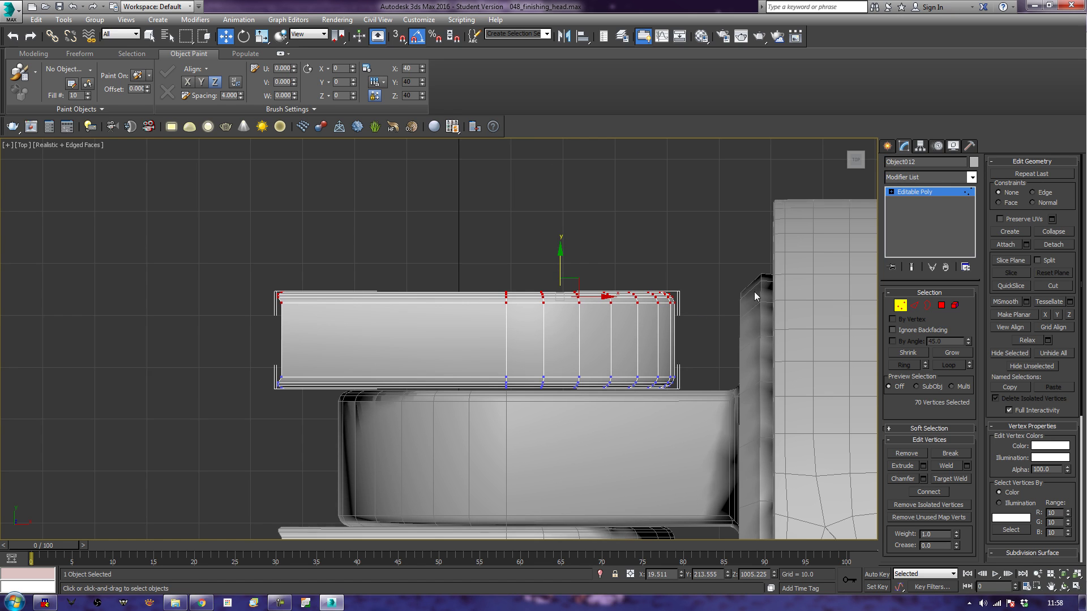
{"action": "left_click", "coordinate": [899, 307]}
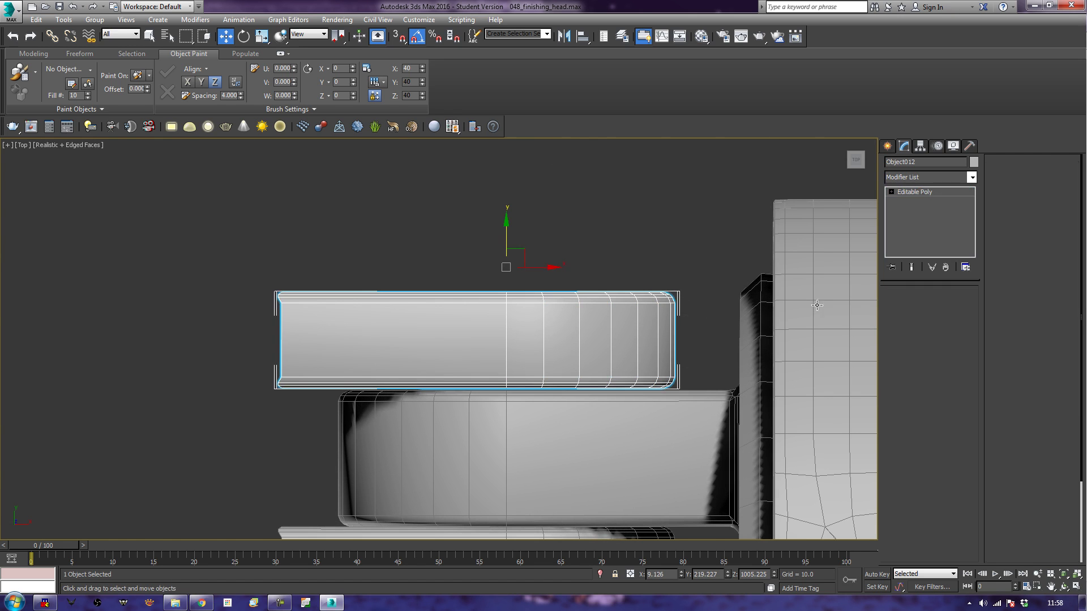
- Examine the middle piece and the two narrow outer pieces against the whole model from the top and in perspective
{"action": "middle_click_drag", "start_coordinate": [746, 285], "coordinate": [753, 286]}
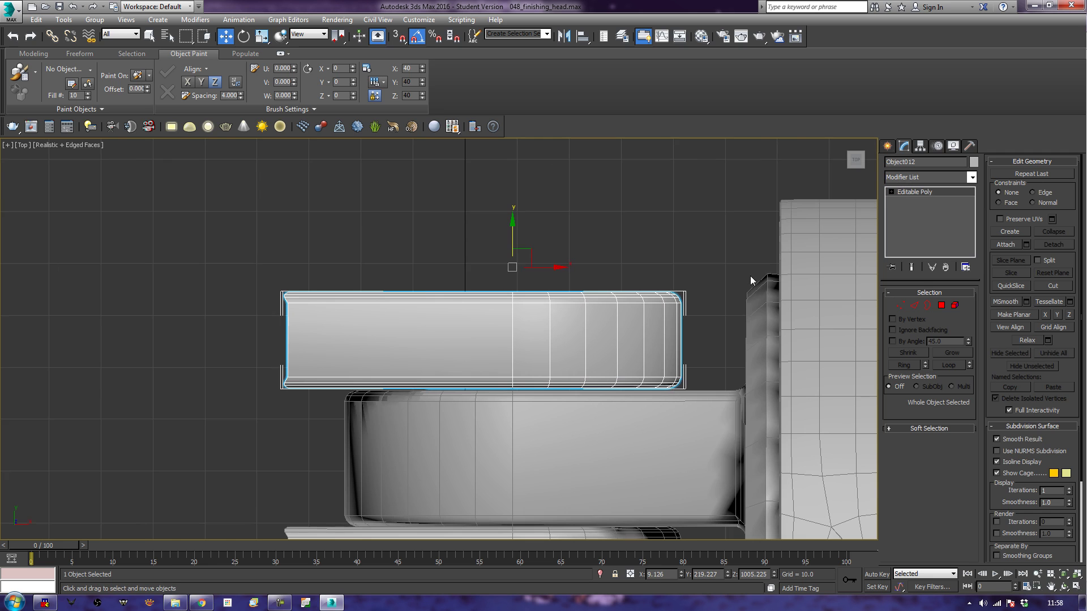
{"action": "scroll", "coordinate": [750, 279], "scroll_direction": "down", "scroll_amount": 2}
{"action": "scroll", "coordinate": [750, 281], "scroll_direction": "down", "scroll_amount": 1}
{"action": "left_click", "coordinate": [369, 348]}
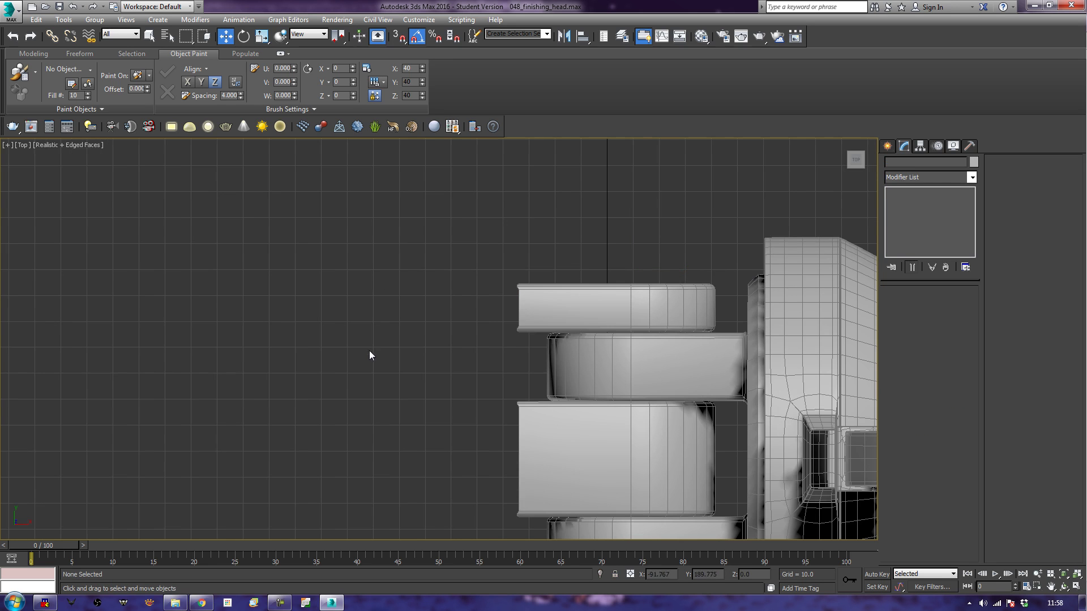
{"action": "scroll", "coordinate": [405, 304], "scroll_direction": "down", "scroll_amount": 3}
{"action": "middle_click_drag", "start_coordinate": [405, 301], "coordinate": [464, 354], "text": "alt"}
{"action": "key", "text": "z"}
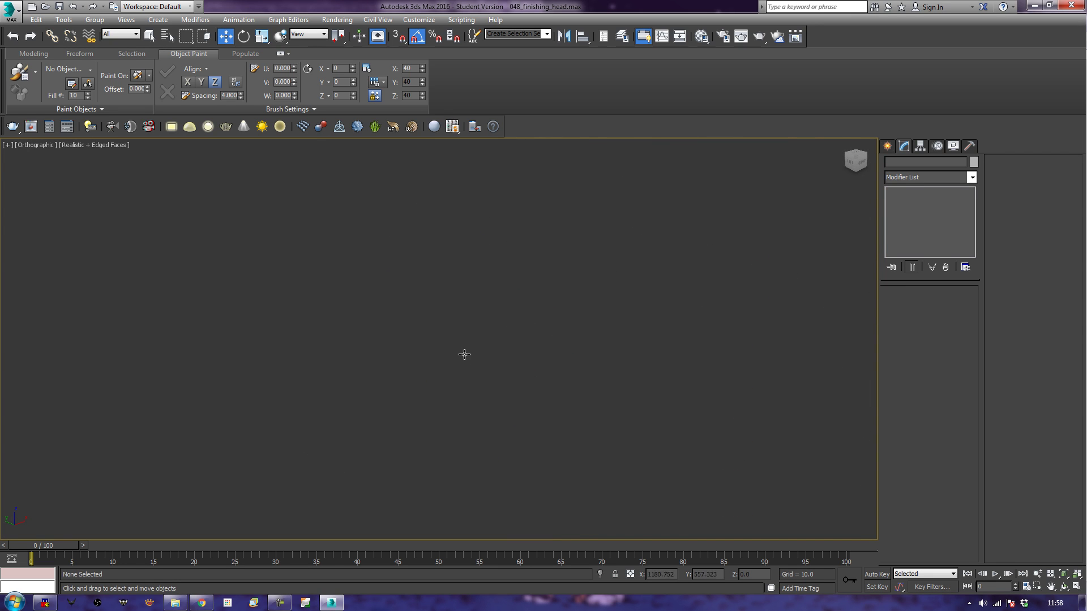
{"action": "key", "text": "z"}
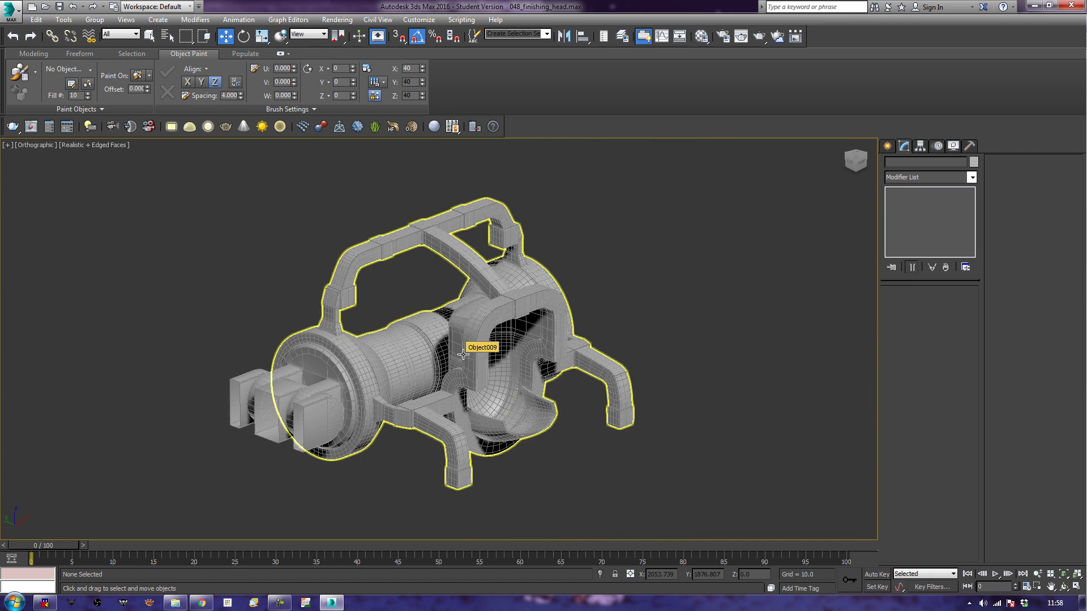
{"action": "key", "text": "p"}
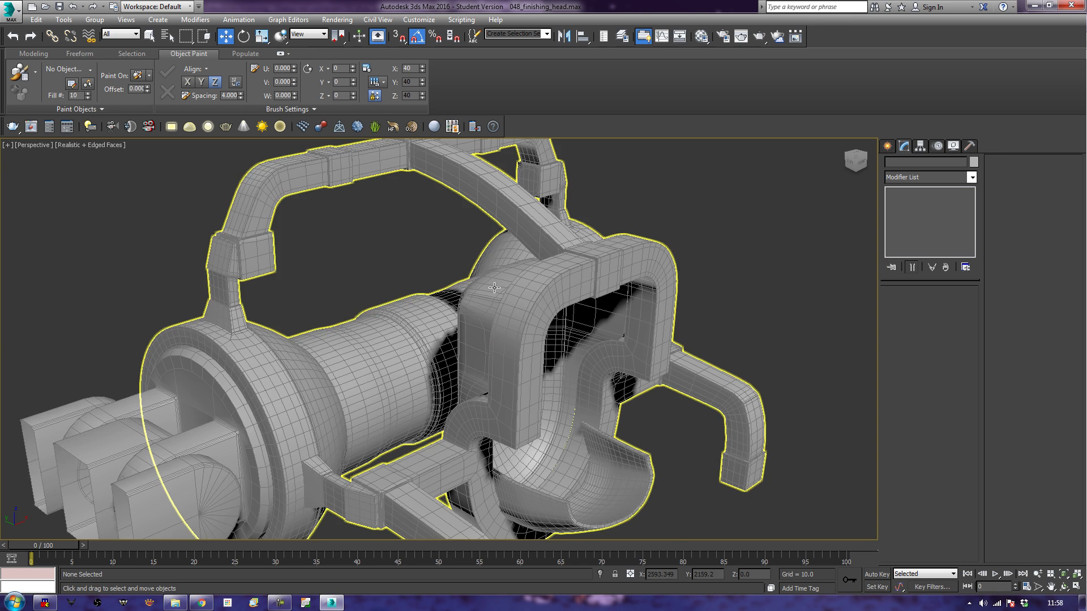
{"action": "middle_click_drag", "start_coordinate": [173, 440], "coordinate": [469, 362]}
{"action": "scroll", "coordinate": [468, 363], "scroll_direction": "down", "scroll_amount": 3}
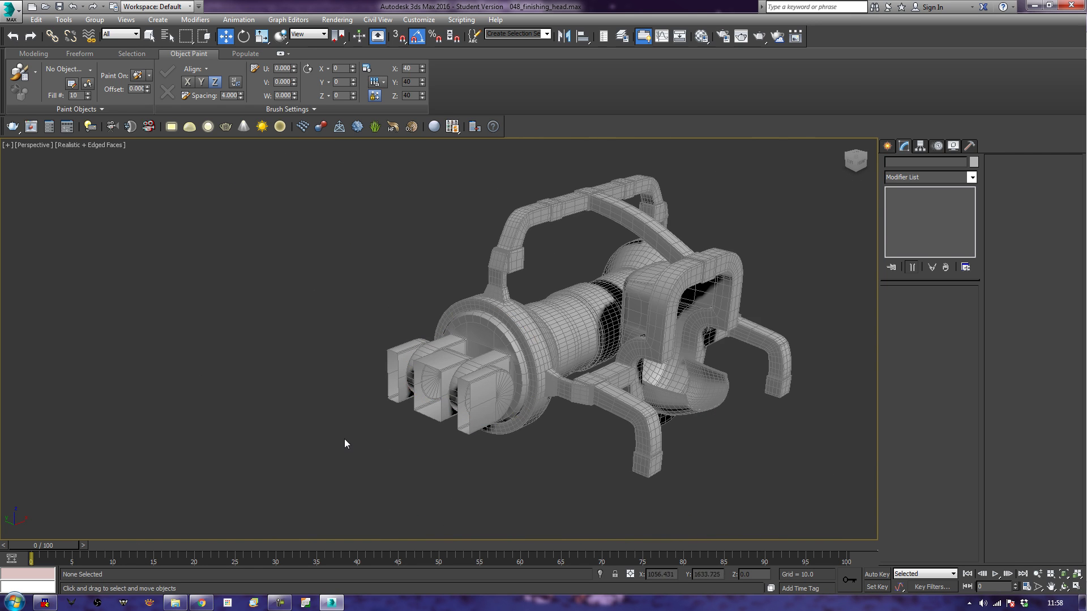
- Attach the two narrow outer pieces to the middle hinge piece so they form one object
{"action": "left_click", "coordinate": [439, 403]}
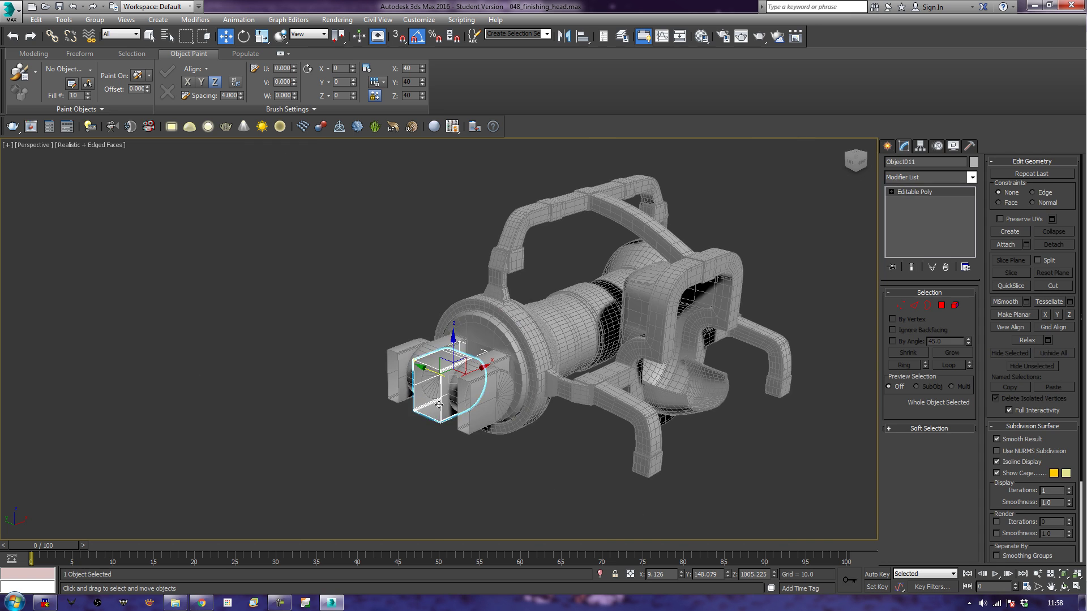
{"action": "key", "text": "z"}
{"action": "scroll", "coordinate": [440, 386], "scroll_direction": "down", "scroll_amount": 5}
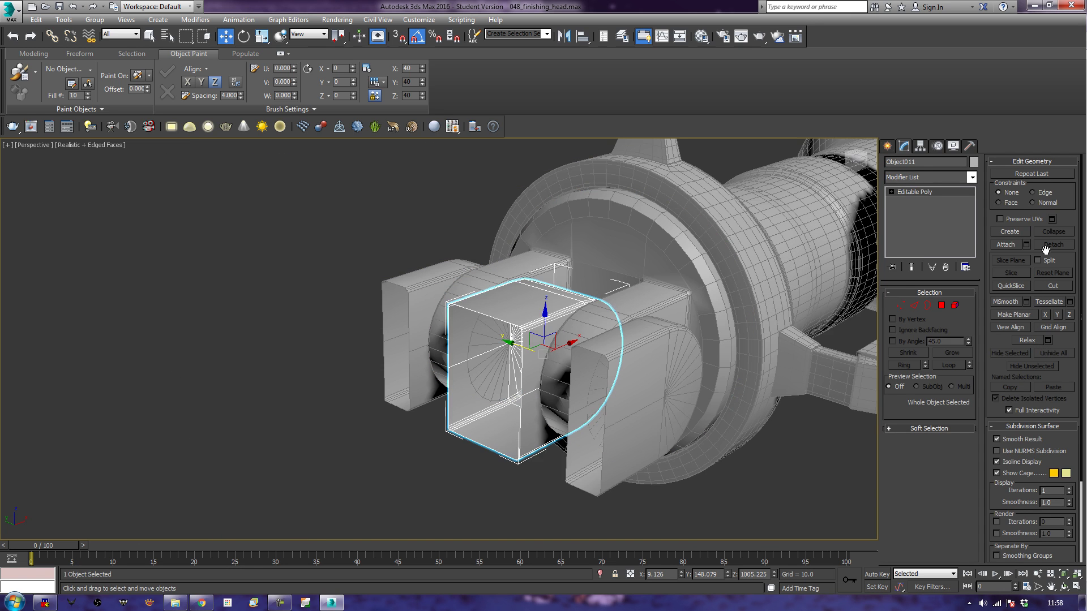
{"action": "left_click", "coordinate": [1005, 245]}
{"action": "left_click", "coordinate": [619, 464]}
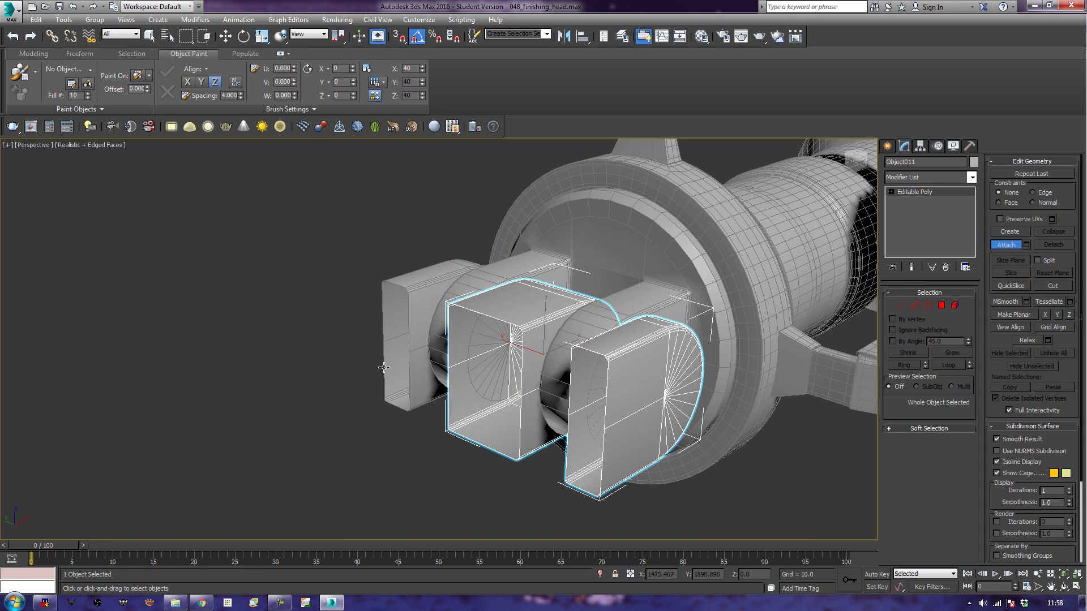
{"action": "left_click", "coordinate": [399, 363]}
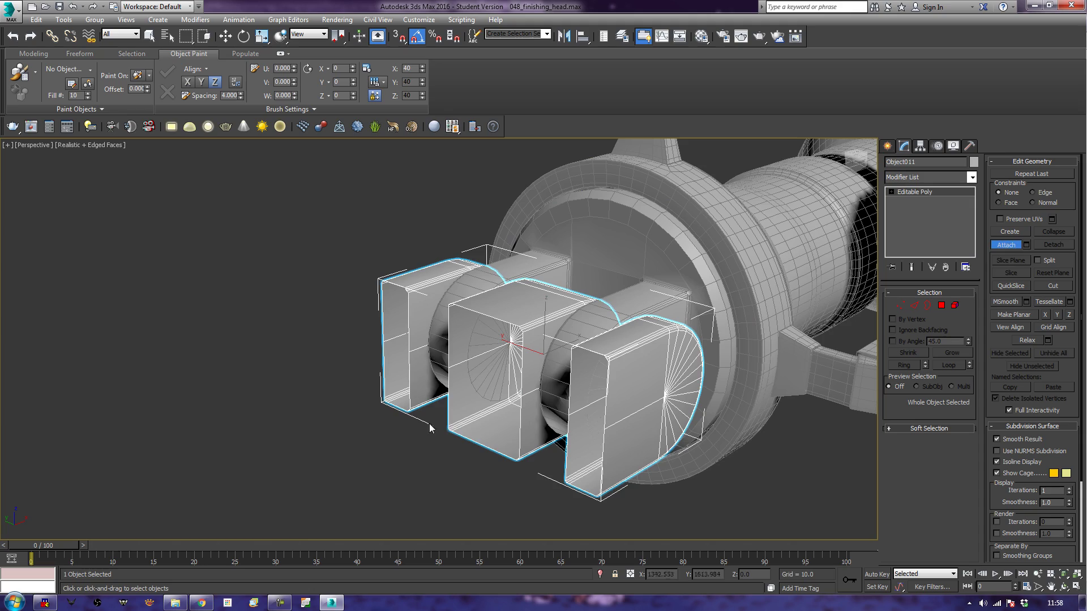
{"action": "left_click", "coordinate": [1007, 249]}
{"action": "middle_click_drag", "start_coordinate": [423, 373], "coordinate": [682, 339], "text": "alt"}
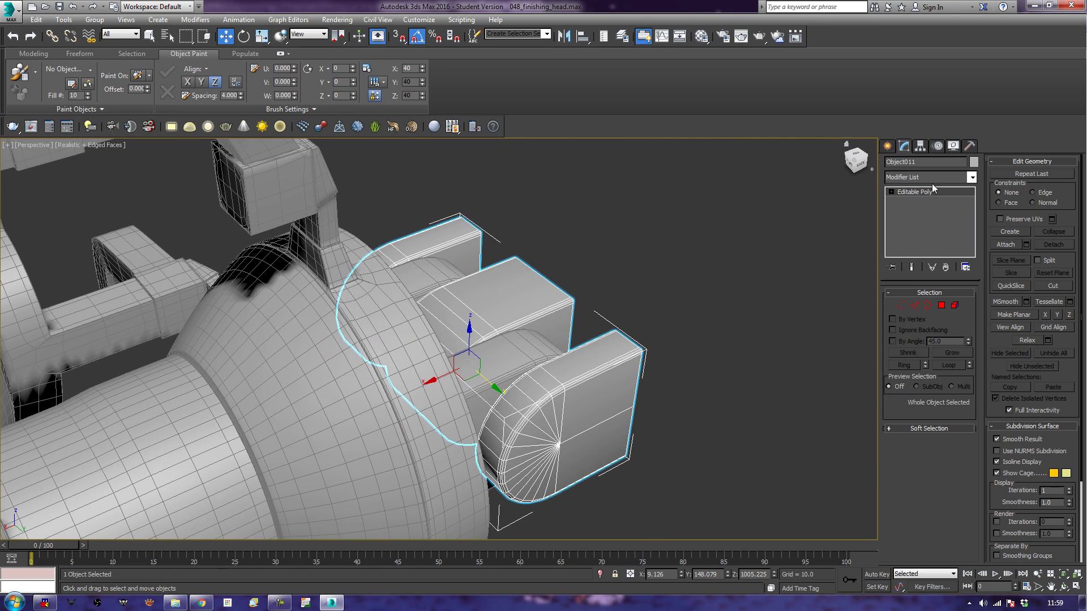
{"action": "left_click", "coordinate": [887, 146]}
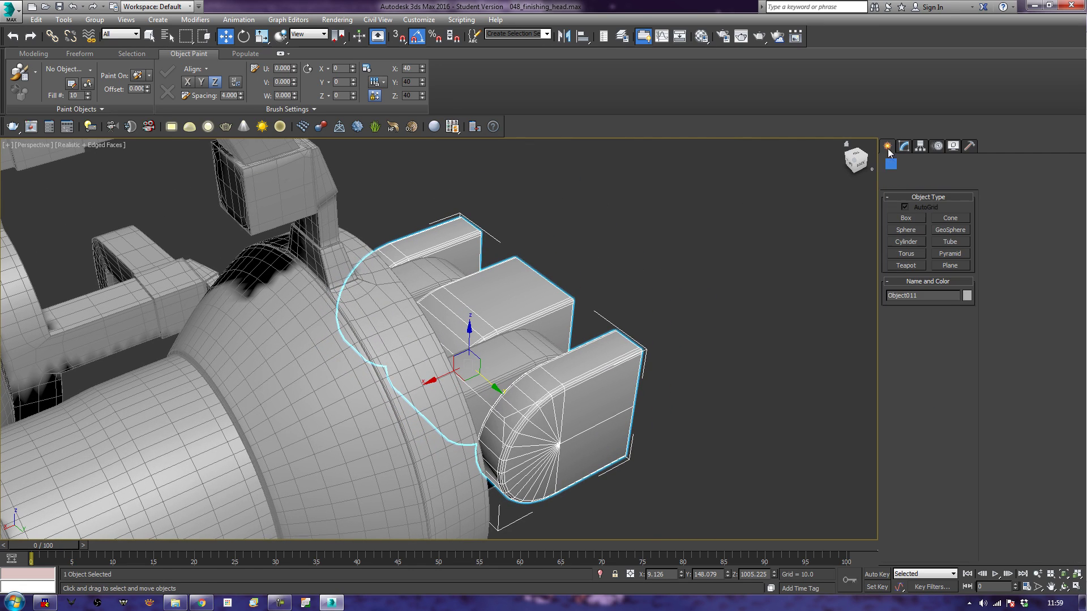
{"action": "left_click", "coordinate": [912, 241]}
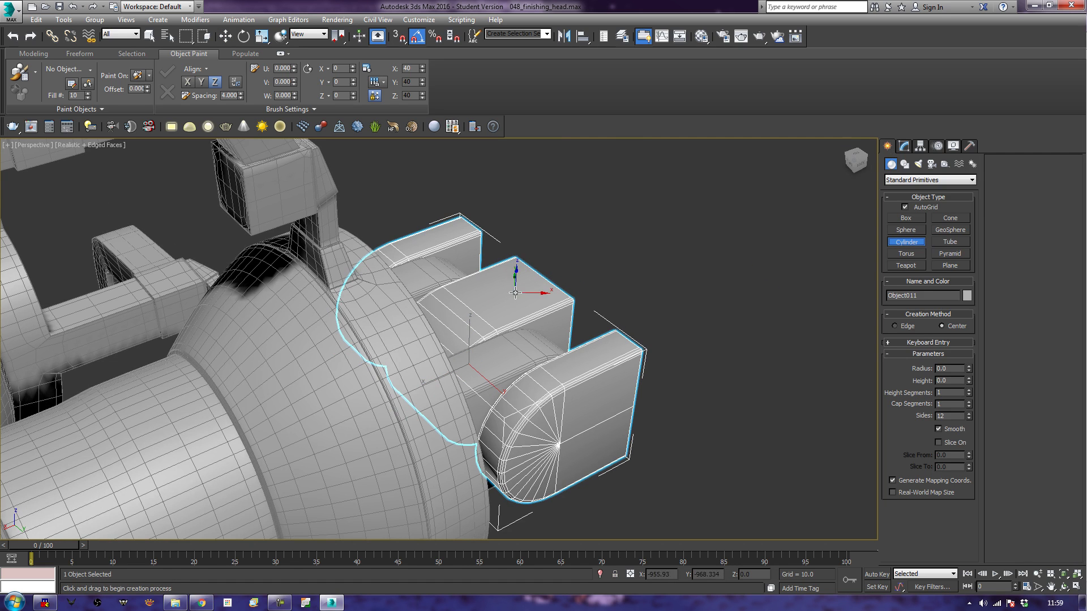
{"action": "middle_click_drag", "start_coordinate": [451, 367], "coordinate": [392, 246], "text": "alt"}
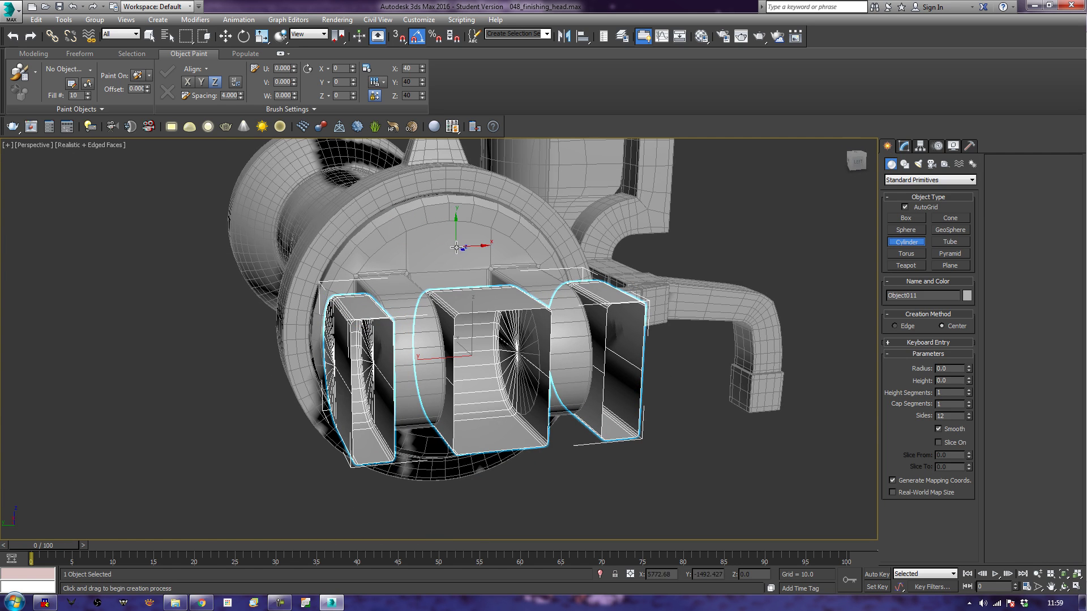
{"action": "left_click_drag", "start_coordinate": [454, 251], "coordinate": [496, 375]}
{"action": "key", "text": "w"}
{"action": "middle_click_drag", "start_coordinate": [495, 375], "coordinate": [490, 385], "text": "alt"}
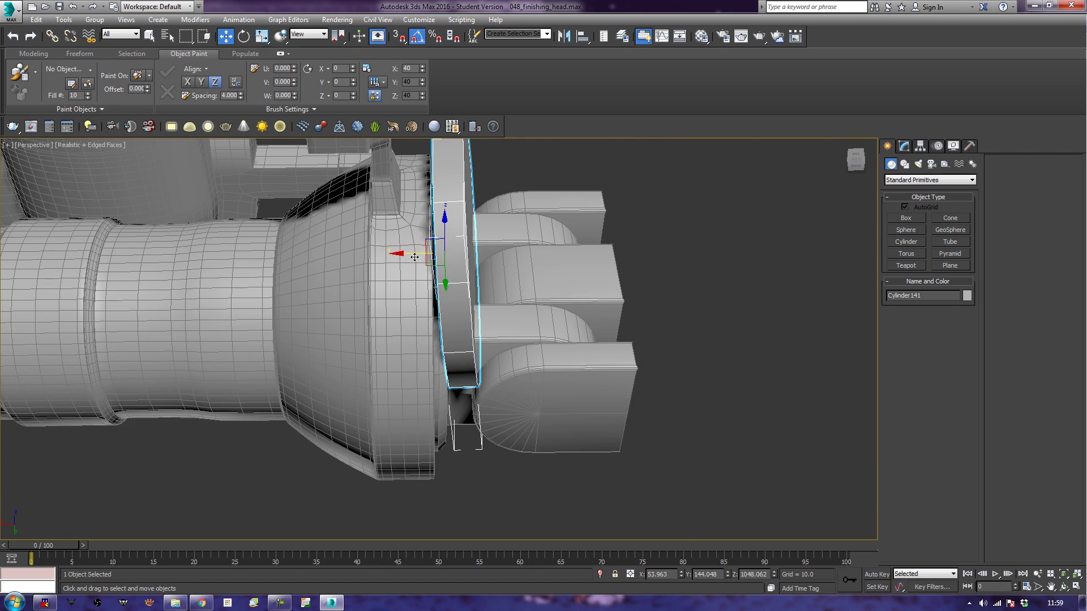
{"action": "middle_click_drag", "start_coordinate": [461, 284], "coordinate": [462, 228], "text": "alt"}
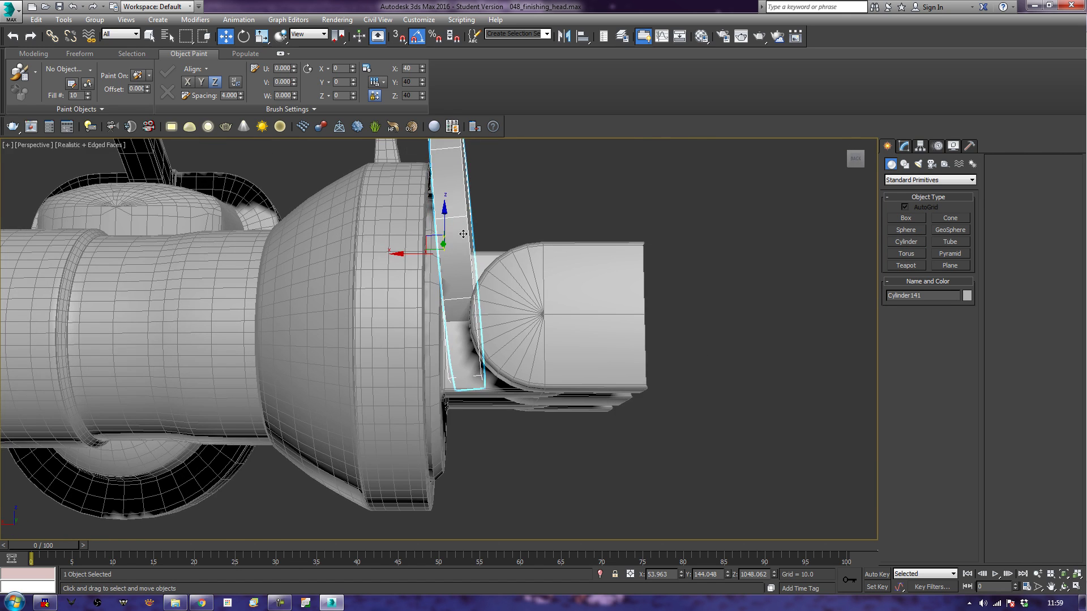
{"action": "key", "text": "Delete"}
- Create a flat cylinder in the empty space in front of the model
{"action": "middle_click_drag", "start_coordinate": [694, 357], "coordinate": [617, 349], "text": "alt"}
{"action": "scroll", "coordinate": [644, 396], "scroll_direction": "down", "scroll_amount": 5}
{"action": "left_click", "coordinate": [906, 242]}
{"action": "left_click_drag", "start_coordinate": [604, 483], "coordinate": [623, 506]}
{"action": "left_click", "coordinate": [619, 501]}
{"action": "right_click", "coordinate": [662, 442]}
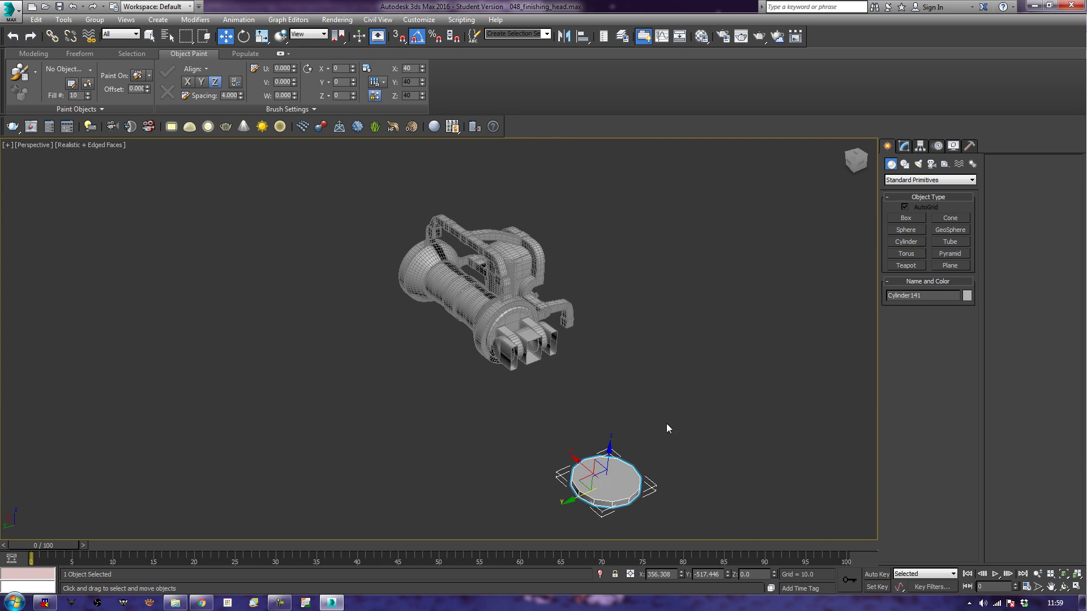
- Align the cylinder to the attached hinge pieces, pivot point to pivot point, in X, Y and Z position
{"action": "left_click", "coordinate": [576, 42]}
{"action": "left_click", "coordinate": [529, 362]}
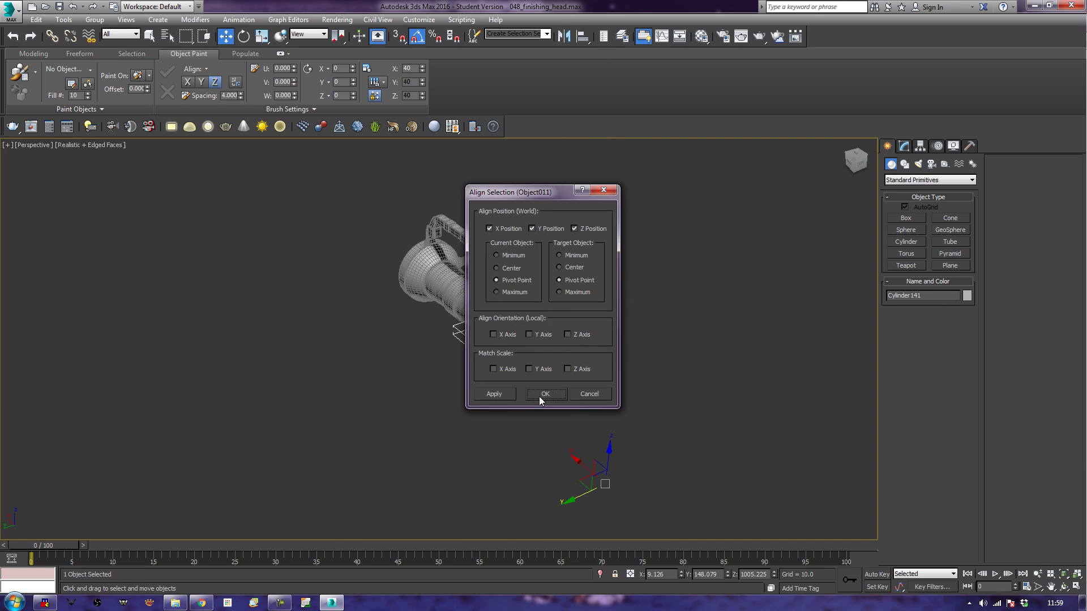
{"action": "left_click", "coordinate": [530, 394]}
- Rotate the cylinder -90 degrees about Y so that it stands upright facing the hinge pieces
{"action": "key", "text": "z"}
{"action": "middle_click_drag", "start_coordinate": [552, 441], "coordinate": [618, 413]}
{"action": "scroll", "coordinate": [593, 425], "scroll_direction": "down", "scroll_amount": 2}
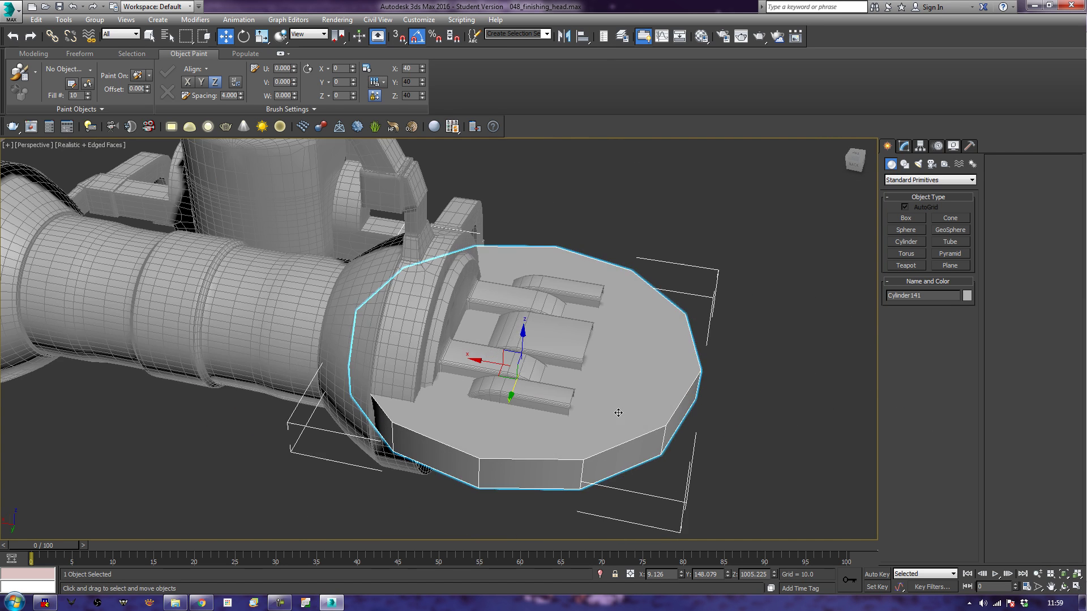
{"action": "key", "text": "e"}
{"action": "left_click_drag", "start_coordinate": [546, 343], "coordinate": [599, 356]}
{"action": "middle_click_drag", "start_coordinate": [591, 391], "coordinate": [583, 398], "text": "alt"}
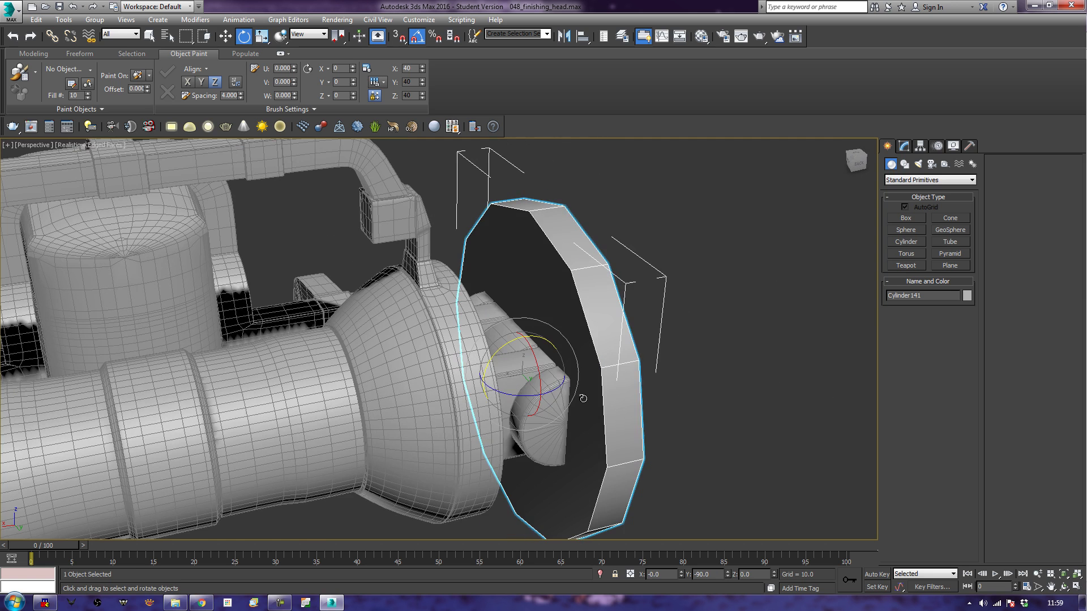
- Move the cylinder along X to -34.594, at the open ends of the hinge pieces
{"action": "key", "text": "w"}
{"action": "left_click_drag", "start_coordinate": [498, 380], "coordinate": [552, 375]}
{"action": "key", "text": "t"}
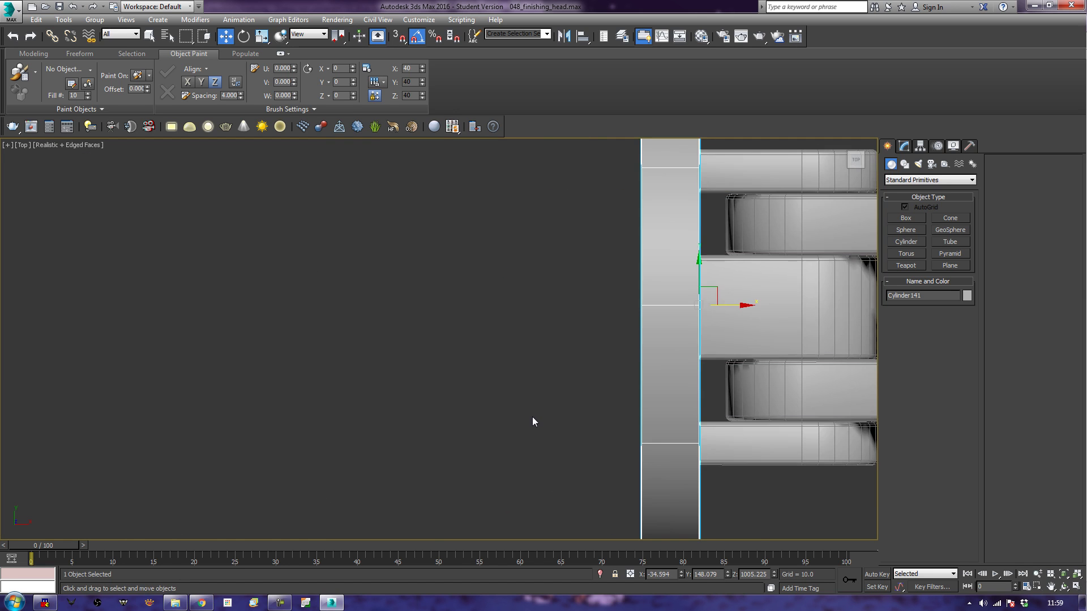
- Move the cylinder along X to -34.143, closer to the open ends of the hinge pieces
{"action": "scroll", "coordinate": [532, 417], "scroll_direction": "down", "scroll_amount": 2}
{"action": "scroll", "coordinate": [510, 394], "scroll_direction": "up", "scroll_amount": 5}
{"action": "scroll", "coordinate": [555, 384], "scroll_direction": "up", "scroll_amount": 8}
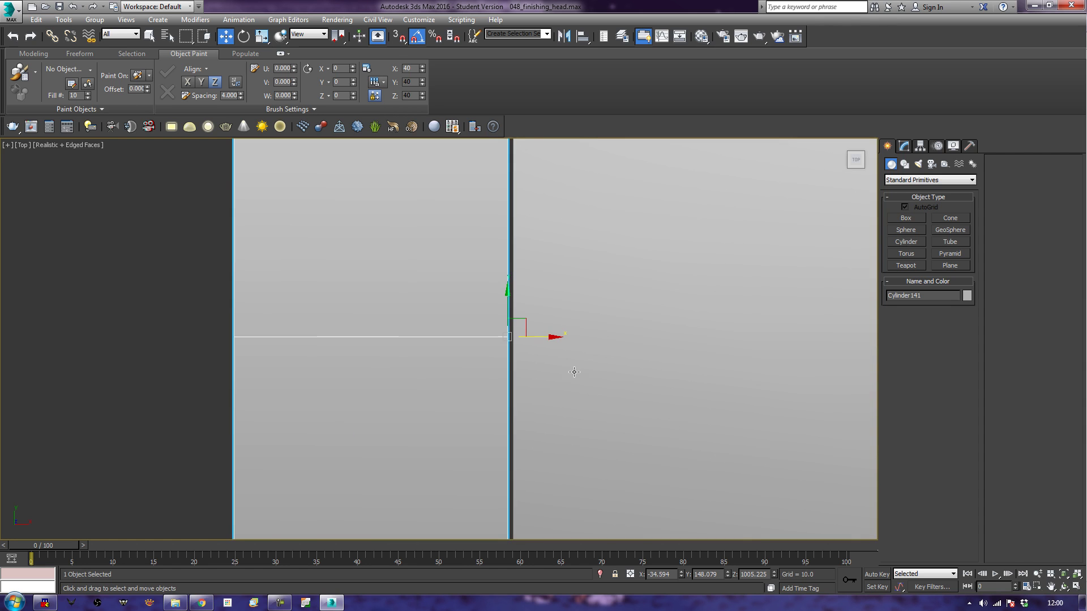
{"action": "middle_click_drag", "start_coordinate": [677, 243], "coordinate": [706, 342]}
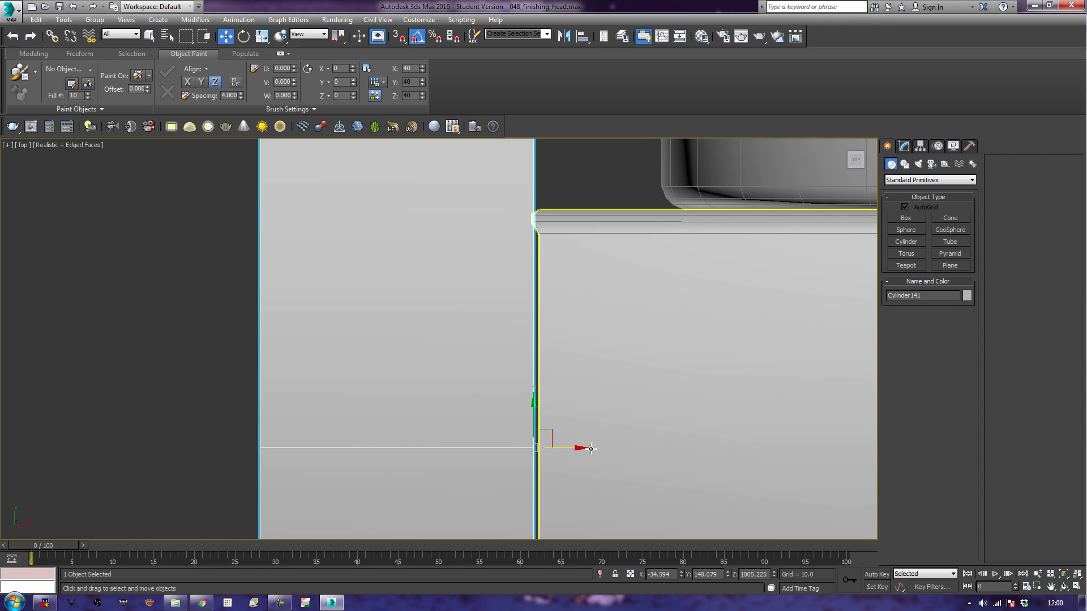
{"action": "left_click_drag", "start_coordinate": [582, 448], "coordinate": [587, 448]}
- Set the cylinder's sides to 32 and its radius to 74.709
{"action": "key", "text": "p"}
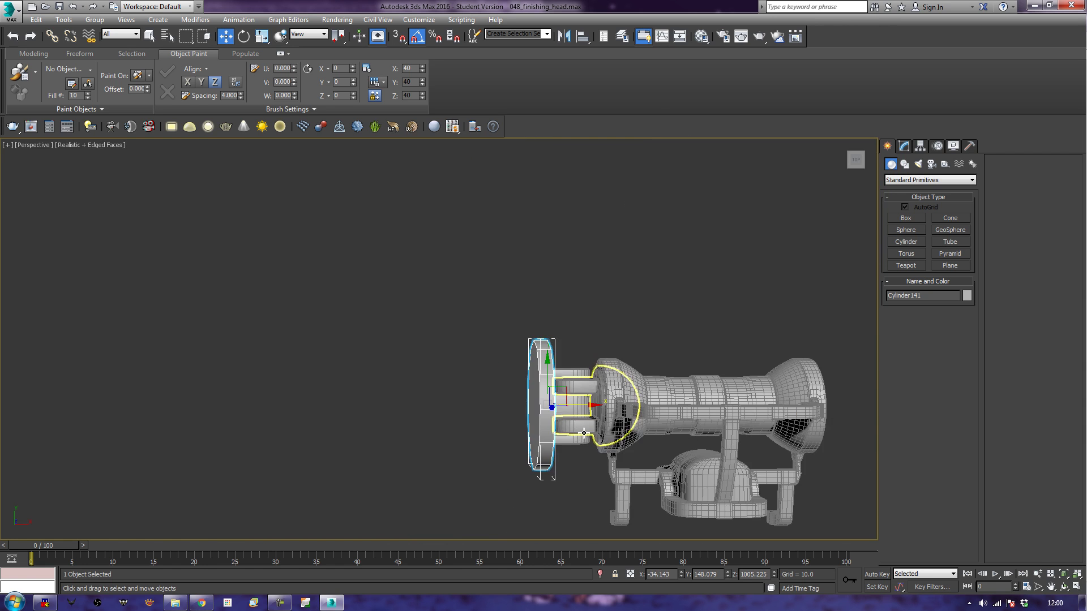
{"action": "middle_click_drag", "start_coordinate": [555, 476], "coordinate": [811, 399], "text": "alt"}
{"action": "middle_click_drag", "start_coordinate": [555, 406], "coordinate": [598, 447]}
{"action": "scroll", "coordinate": [625, 389], "scroll_direction": "up", "scroll_amount": 4}
{"action": "scroll", "coordinate": [650, 407], "scroll_direction": "up", "scroll_amount": 2}
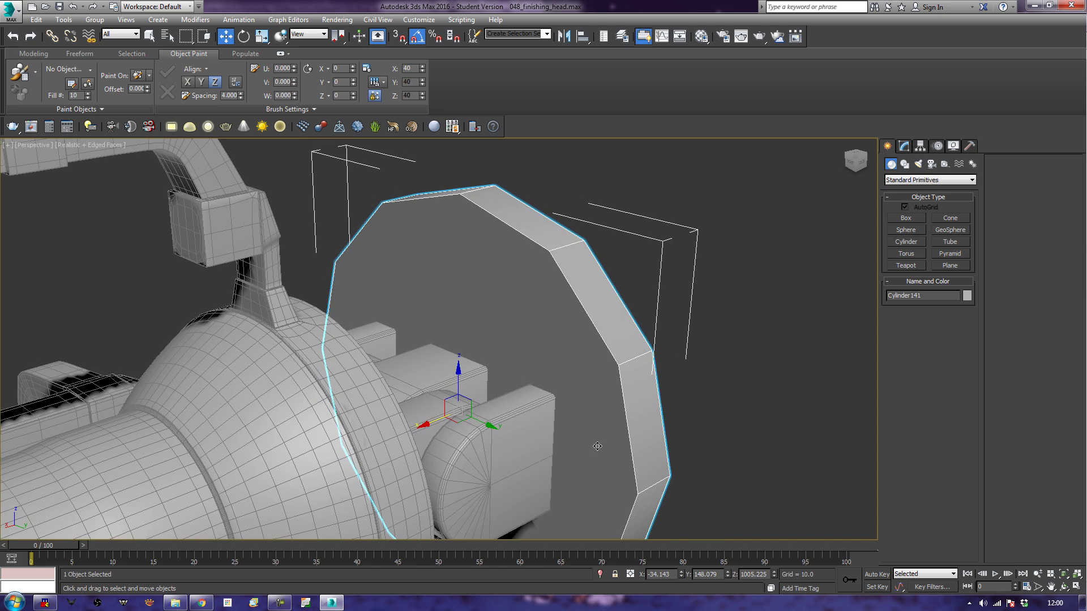
{"action": "left_click", "coordinate": [903, 148]}
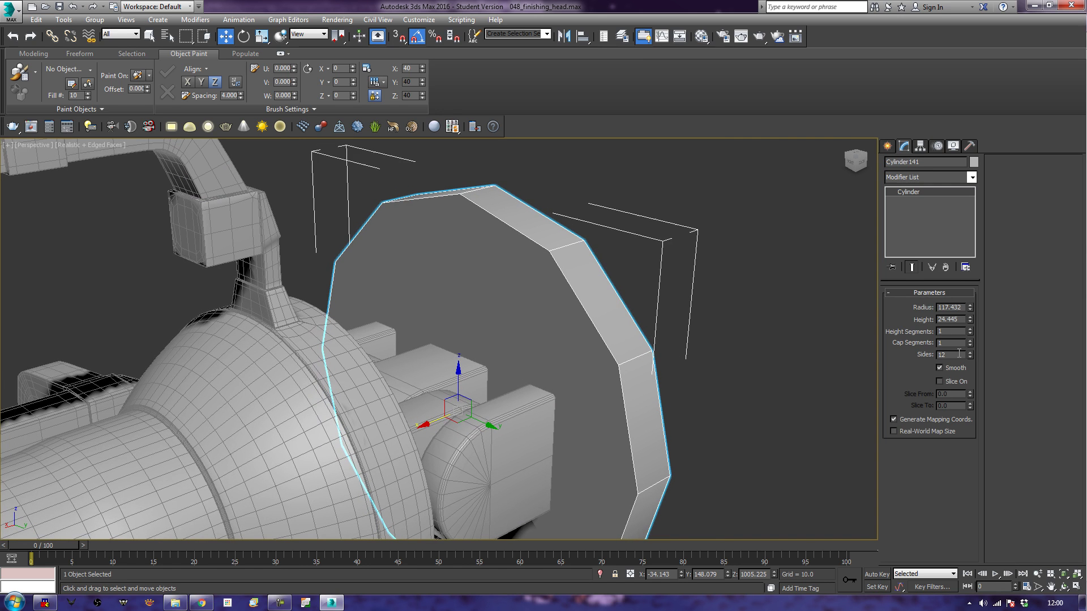
{"action": "key", "text": "Return"}
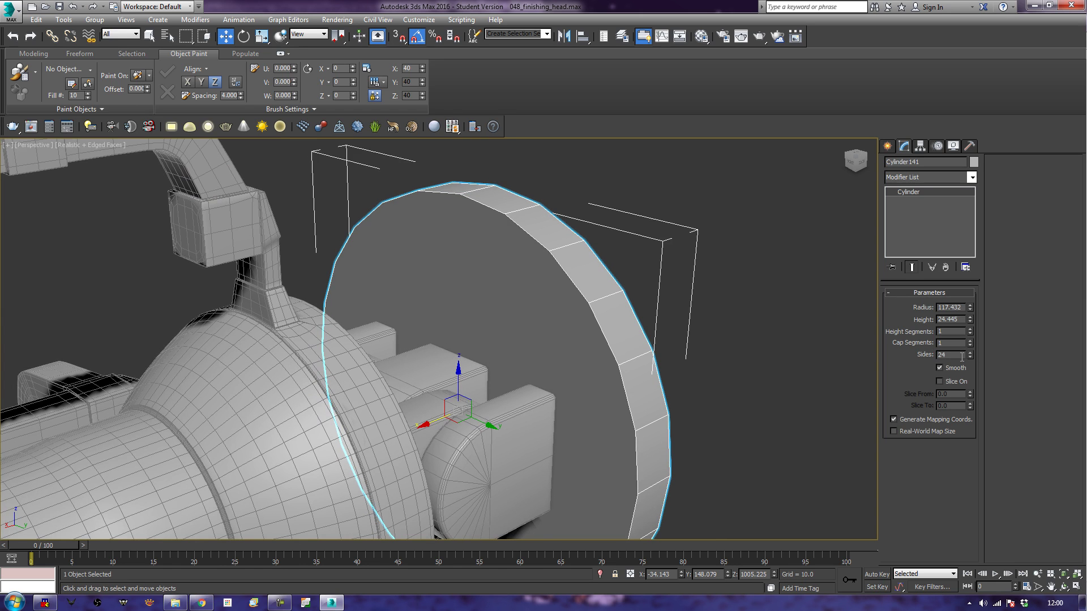
{"action": "key", "text": "Return"}
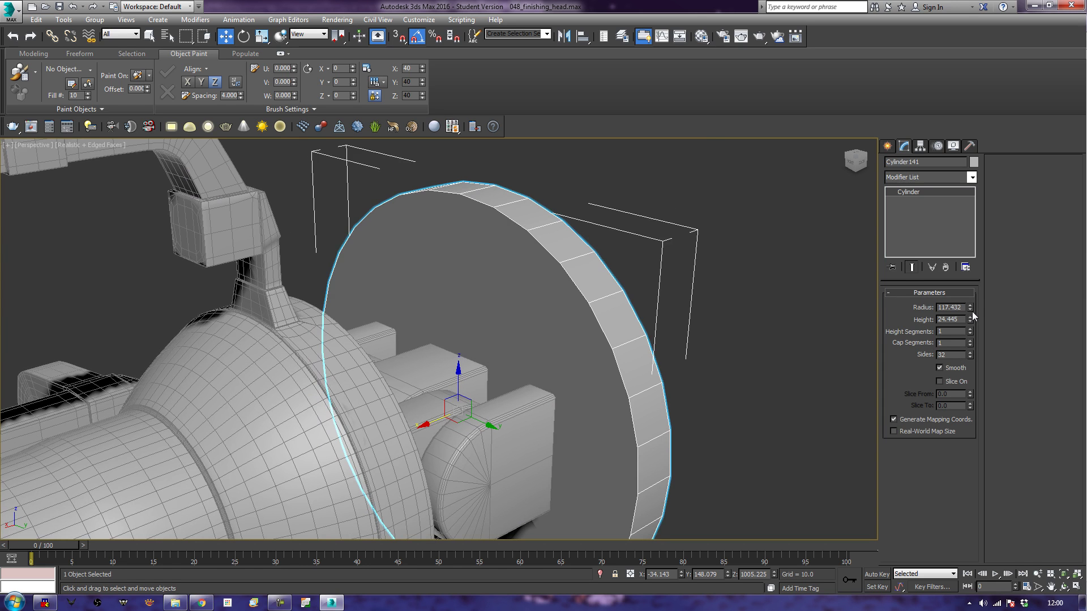
{"action": "left_click_drag", "start_coordinate": [969, 312], "coordinate": [969, 310]}
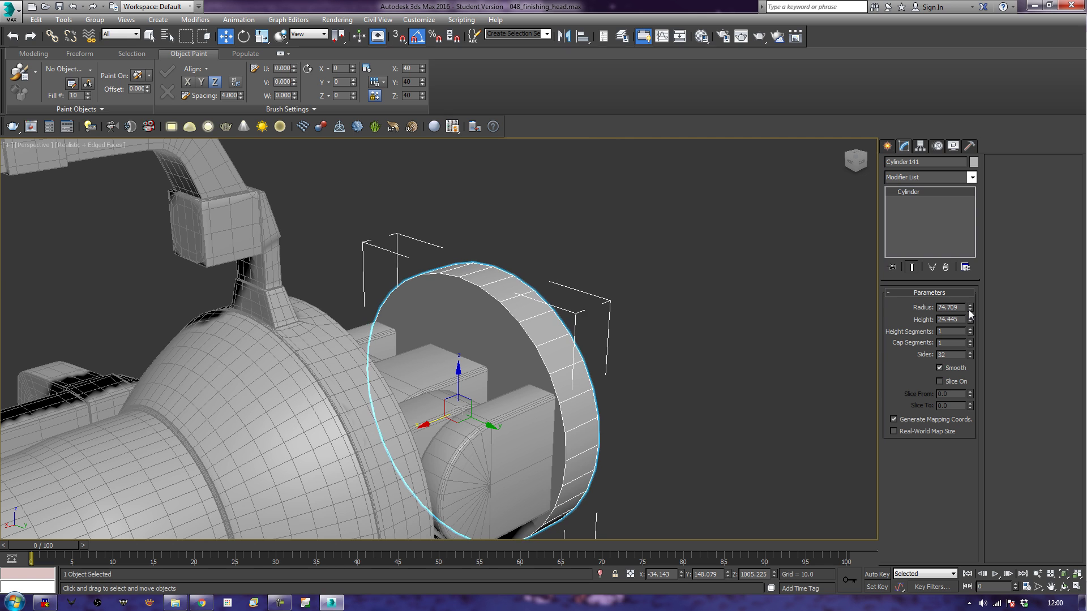
{"action": "left_click", "coordinate": [730, 353]}
- Move the cylinder away from the hinge pieces along X to -125.79
{"action": "scroll", "coordinate": [728, 353], "scroll_direction": "down", "scroll_amount": 5}
{"action": "middle_click_drag", "start_coordinate": [711, 359], "coordinate": [646, 374], "text": "alt"}
{"action": "key", "text": "z"}
{"action": "left_click", "coordinate": [654, 386]}
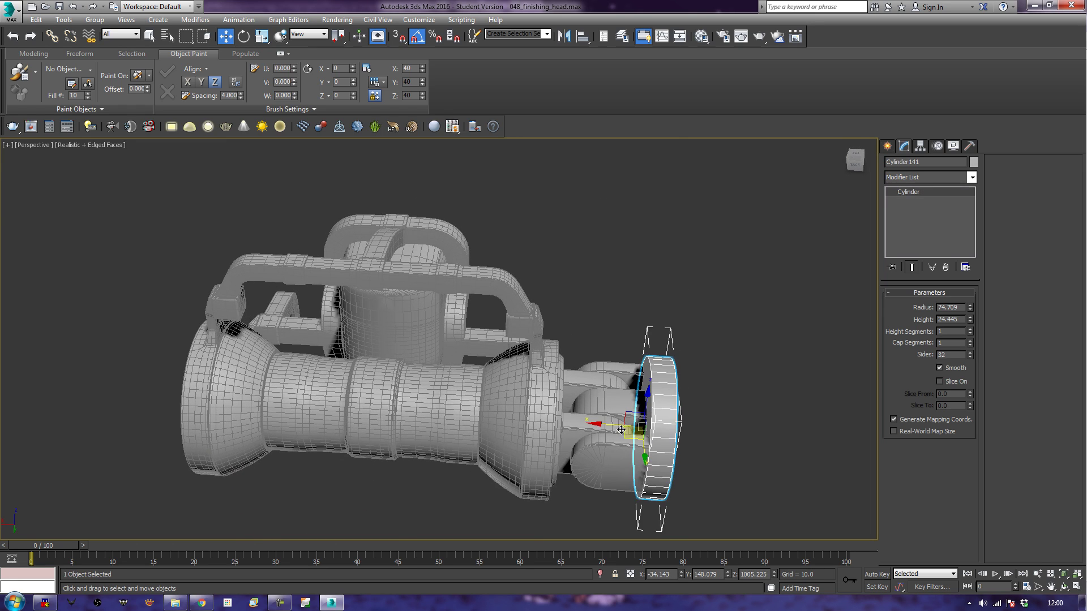
{"action": "left_click_drag", "start_coordinate": [618, 425], "coordinate": [708, 421]}
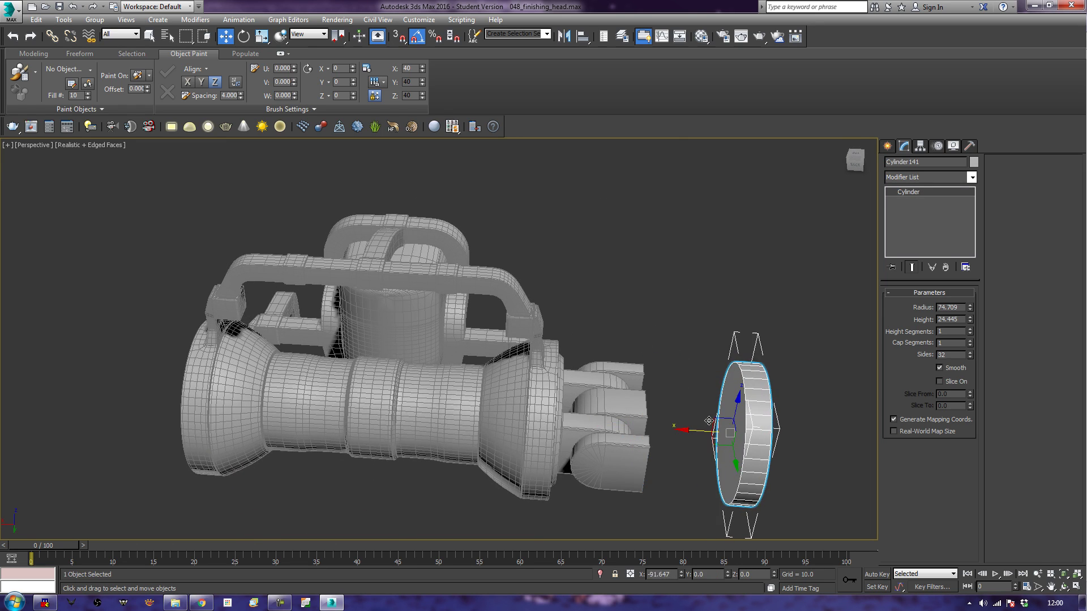
- Inspect the open ends of the attached hinge pieces by selecting their three borders
{"action": "left_click", "coordinate": [635, 457]}
{"action": "middle_click_drag", "start_coordinate": [665, 463], "coordinate": [636, 453], "text": "alt"}
{"action": "scroll", "coordinate": [637, 446], "scroll_direction": "up", "scroll_amount": 3}
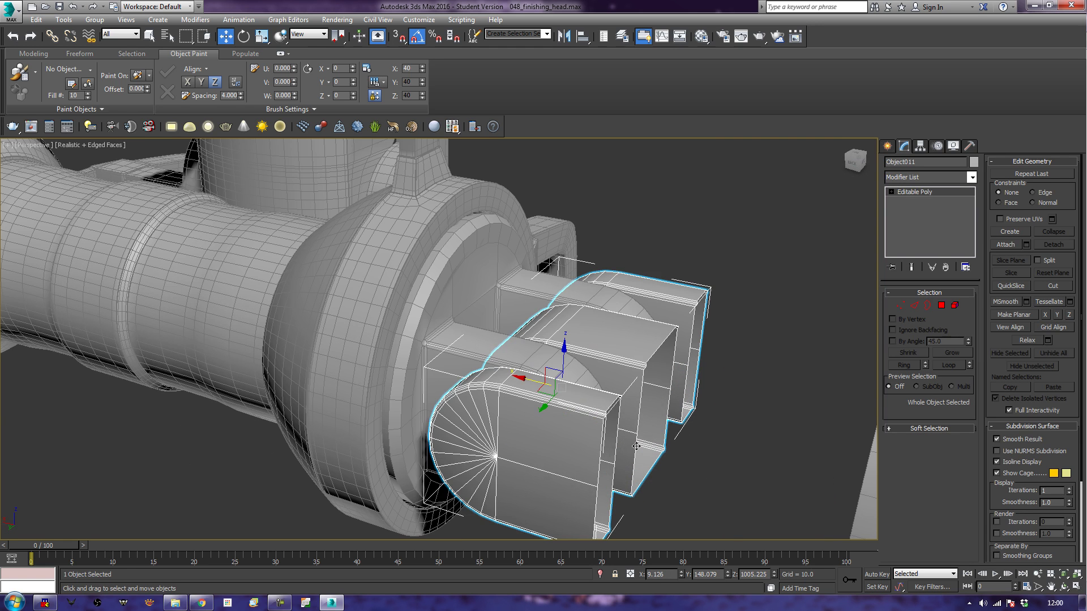
{"action": "left_click", "coordinate": [927, 305]}
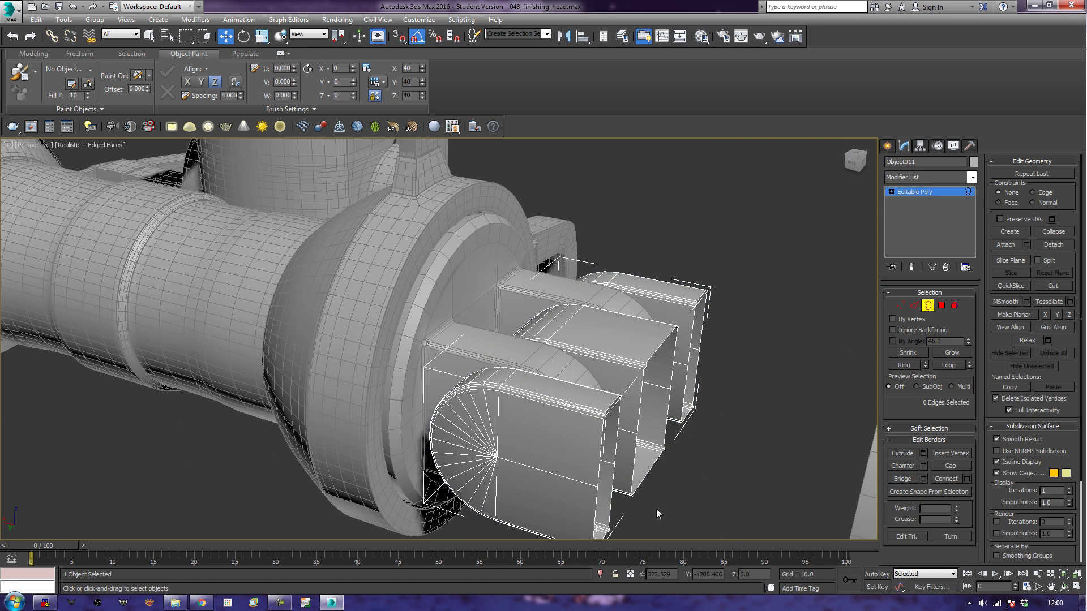
{"action": "left_click", "coordinate": [597, 508]}
{"action": "left_click", "coordinate": [631, 478], "text": "ctrl"}
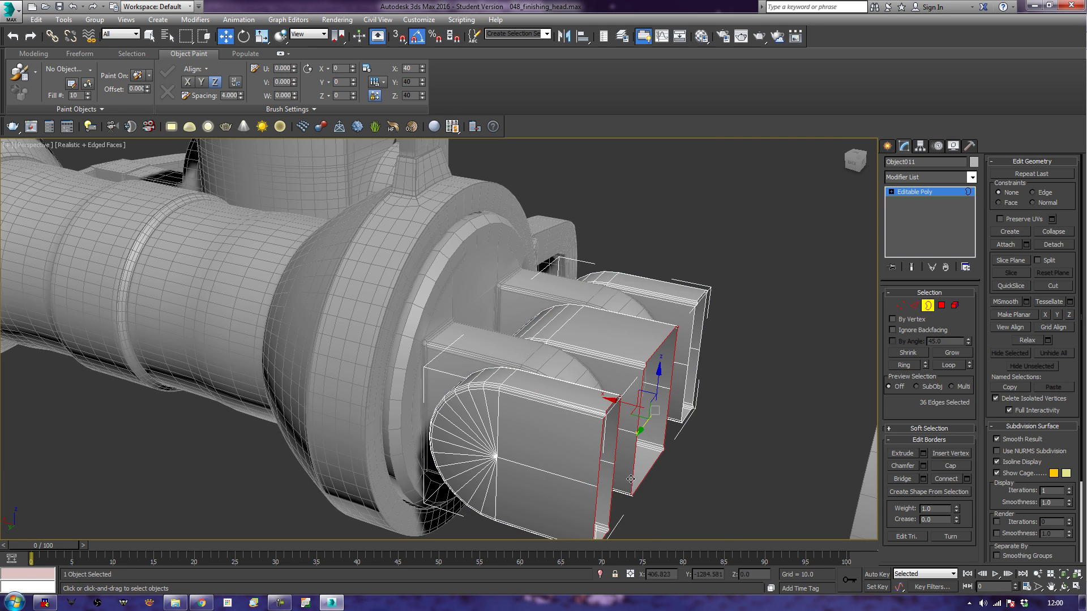
{"action": "left_click", "coordinate": [682, 401], "text": "ctrl"}
{"action": "key", "text": "r"}
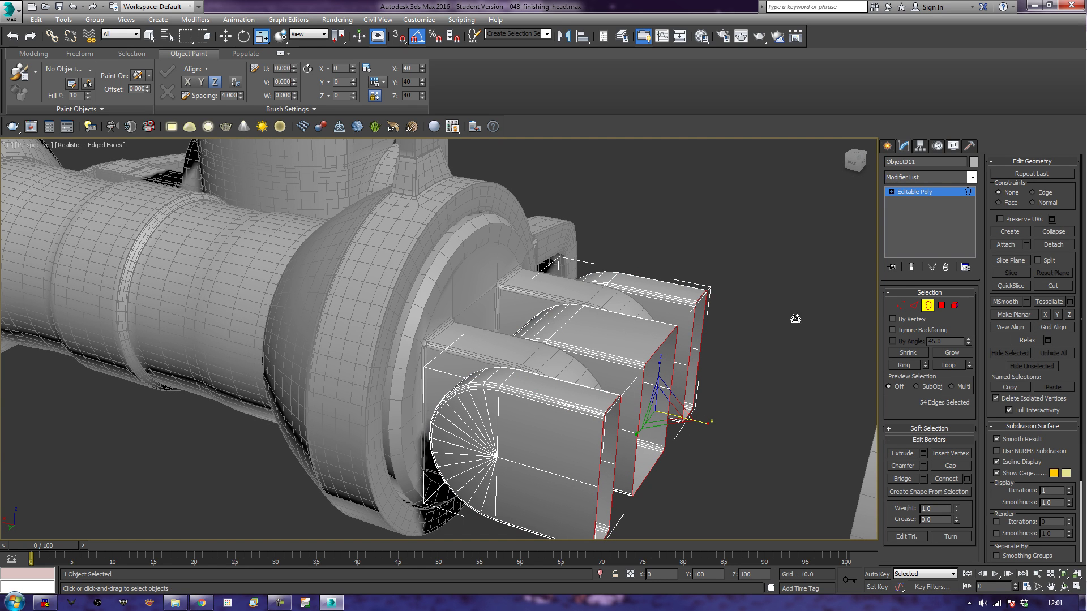
{"action": "left_click", "coordinate": [927, 306]}
- Move the cylinder back along X to -37.099, near the open ends of the hinge pieces
{"action": "middle_click_drag", "start_coordinate": [622, 424], "coordinate": [672, 441], "text": "alt"}
{"action": "key", "text": "t"}
{"action": "key", "text": "z"}
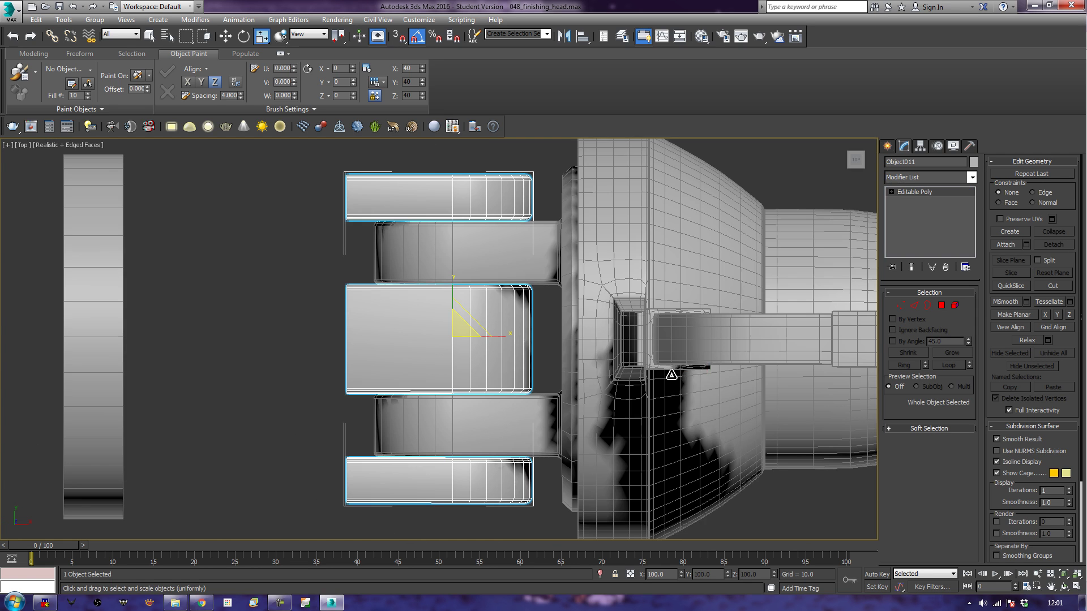
{"action": "left_click", "coordinate": [86, 324]}
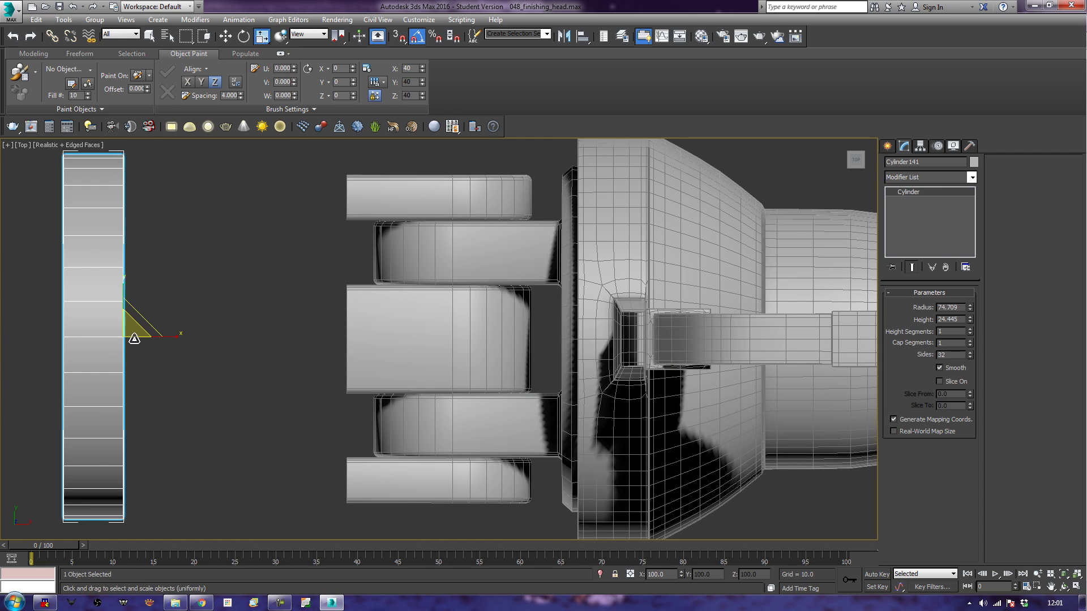
{"action": "key", "text": "w"}
{"action": "left_click_drag", "start_coordinate": [154, 337], "coordinate": [371, 337]}
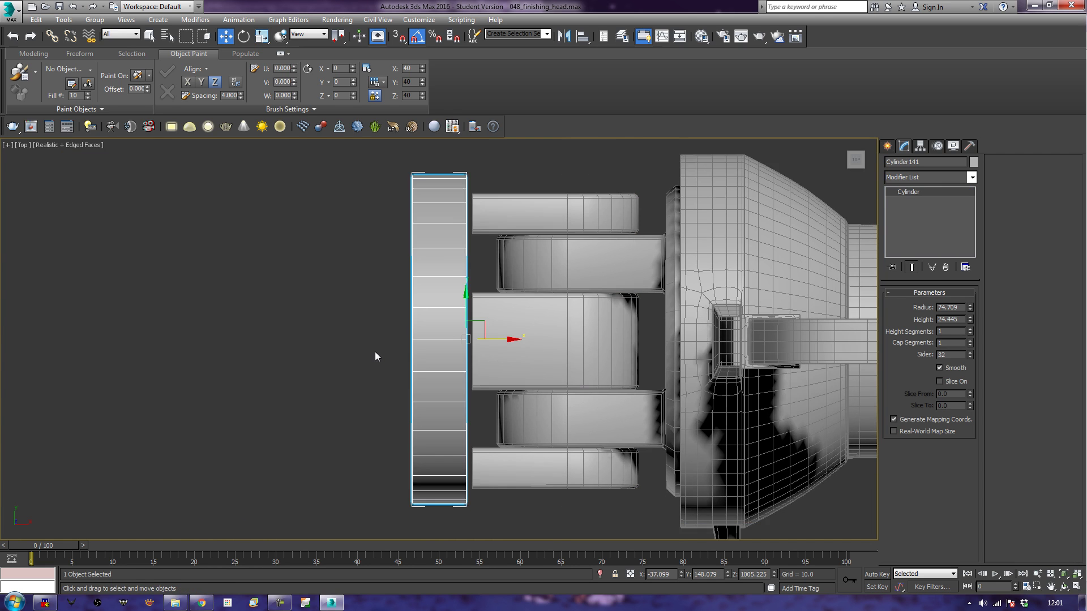
- Fine-tune the cylinder's X position to -34.162 so that its face meets the ends of the hinge pieces
{"action": "scroll", "coordinate": [373, 351], "scroll_direction": "up", "scroll_amount": 6}
{"action": "middle_click_drag", "start_coordinate": [522, 436], "coordinate": [500, 440]}
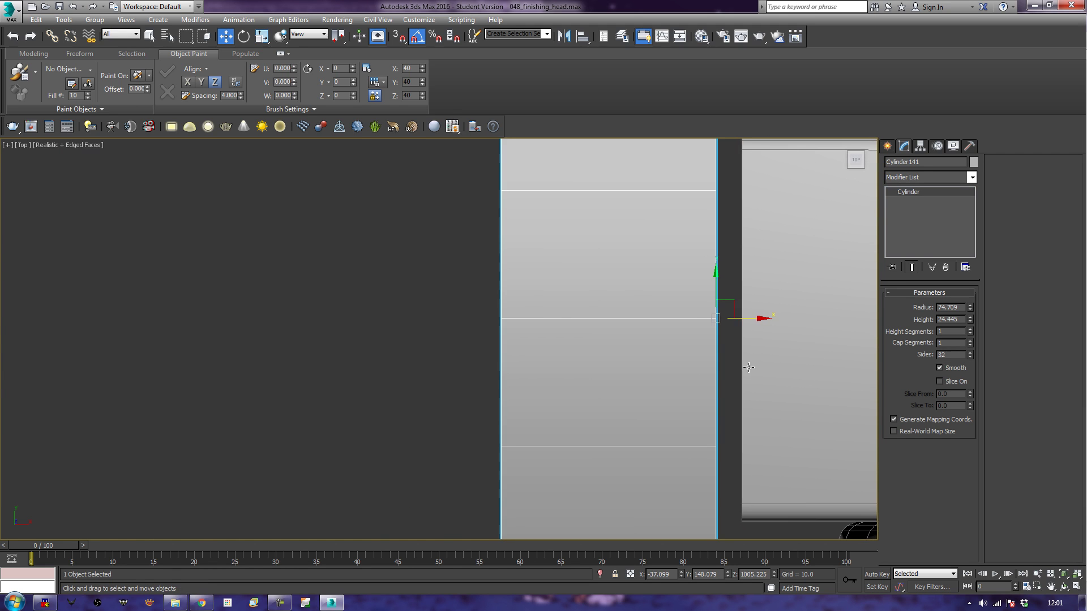
{"action": "middle_click_drag", "start_coordinate": [739, 366], "coordinate": [562, 378]}
{"action": "scroll", "coordinate": [565, 377], "scroll_direction": "up", "scroll_amount": 7}
{"action": "middle_click_drag", "start_coordinate": [522, 227], "coordinate": [519, 432]}
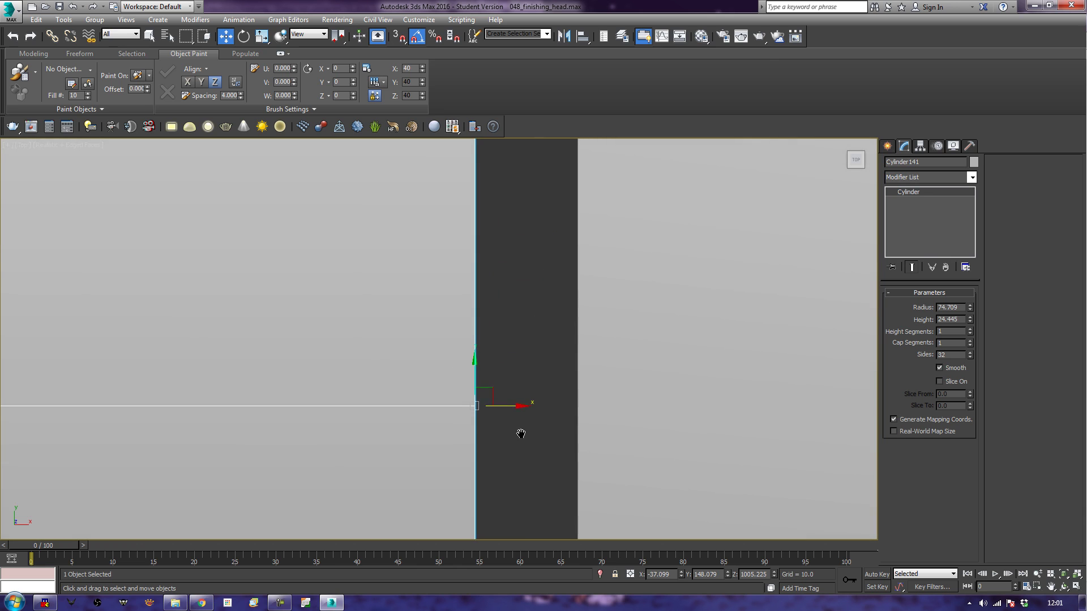
{"action": "left_click_drag", "start_coordinate": [512, 406], "coordinate": [612, 413]}
{"action": "scroll", "coordinate": [597, 424], "scroll_direction": "up", "scroll_amount": 8}
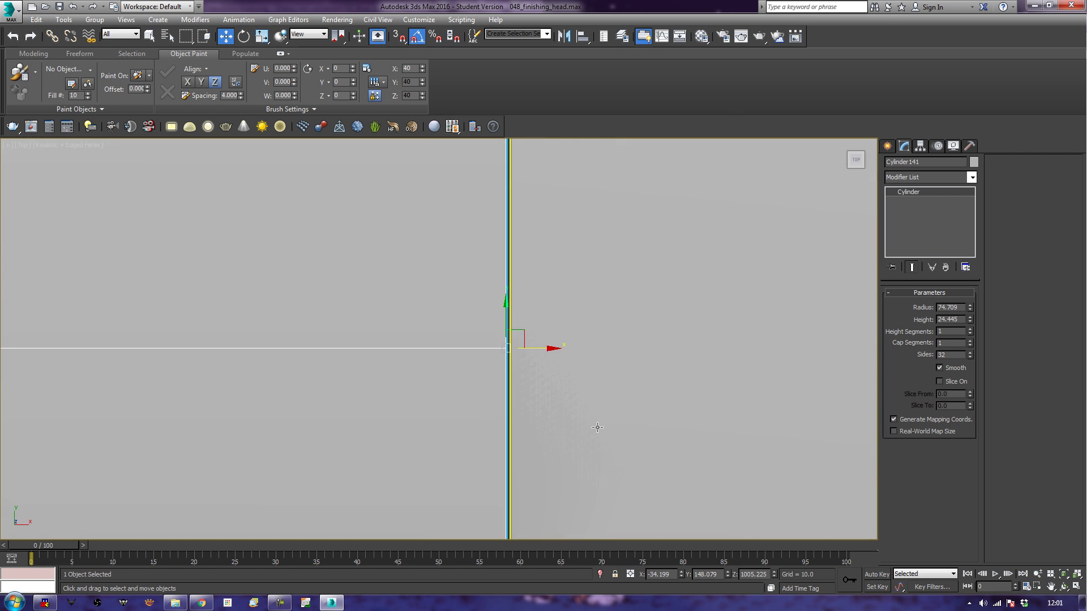
{"action": "left_click_drag", "start_coordinate": [471, 276], "coordinate": [475, 272]}
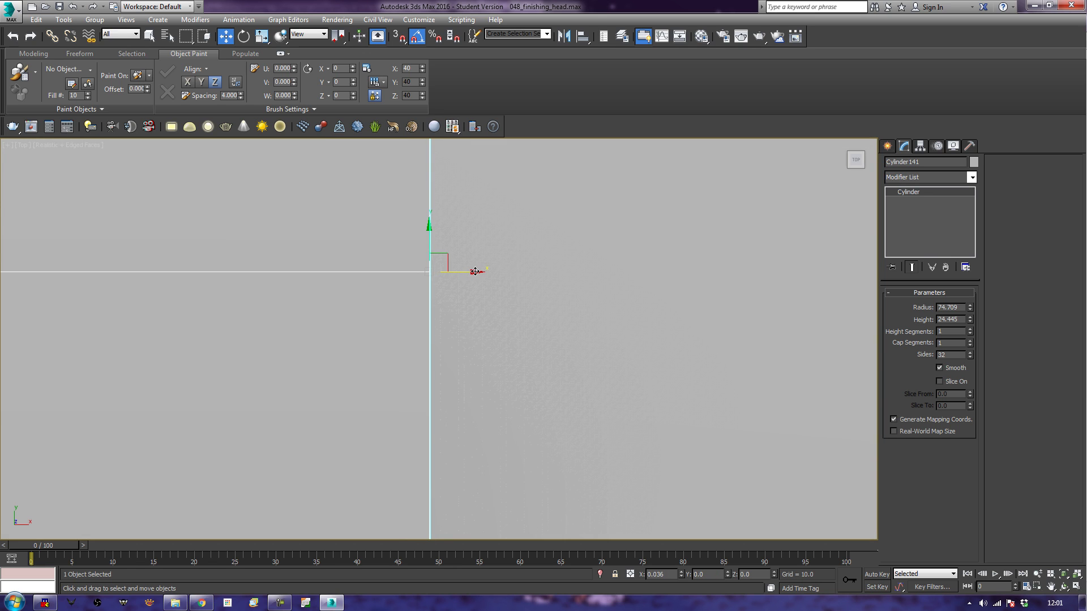
{"action": "left_click_drag", "start_coordinate": [475, 272], "coordinate": [476, 273]}
{"action": "scroll", "coordinate": [419, 277], "scroll_direction": "up", "scroll_amount": 6}
{"action": "scroll", "coordinate": [504, 231], "scroll_direction": "up", "scroll_amount": 12}
{"action": "scroll", "coordinate": [389, 350], "scroll_direction": "down", "scroll_amount": 3}
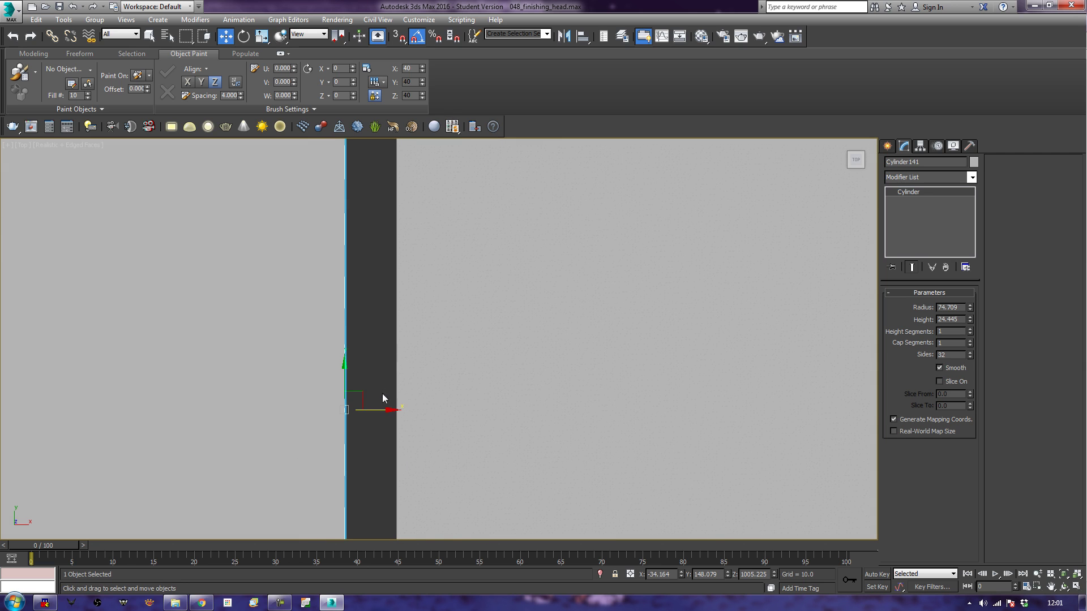
{"action": "left_click_drag", "start_coordinate": [386, 410], "coordinate": [436, 413]}
{"action": "scroll", "coordinate": [398, 424], "scroll_direction": "up", "scroll_amount": 2}
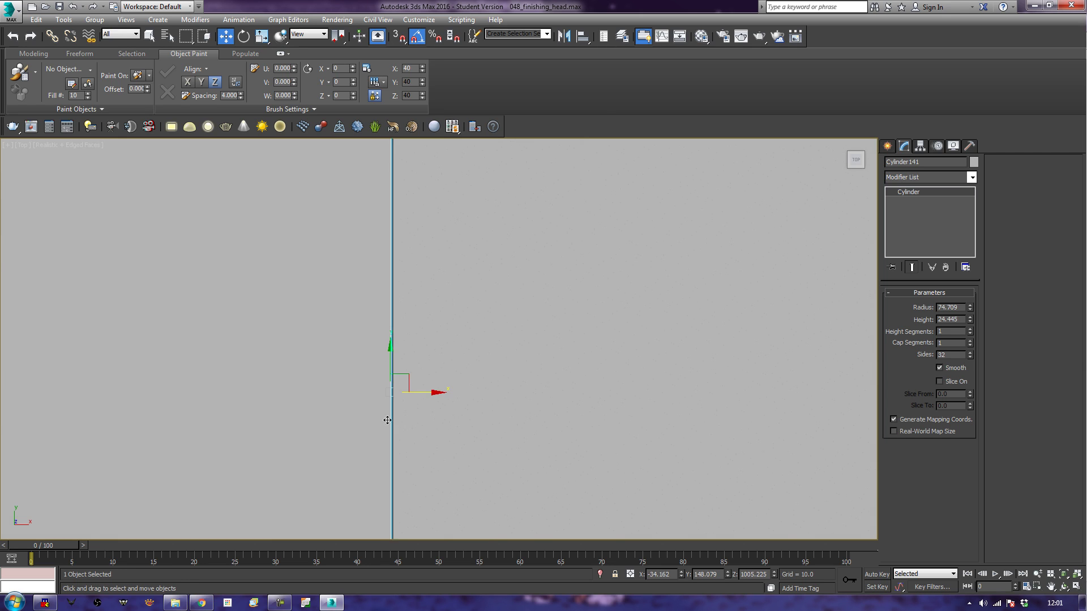
- Convert the cylinder at the ends of the hinge pieces to an Editable Poly
{"action": "key", "text": "z"}
{"action": "left_click", "coordinate": [334, 349]}
{"action": "key", "text": "p"}
{"action": "key", "text": "z"}
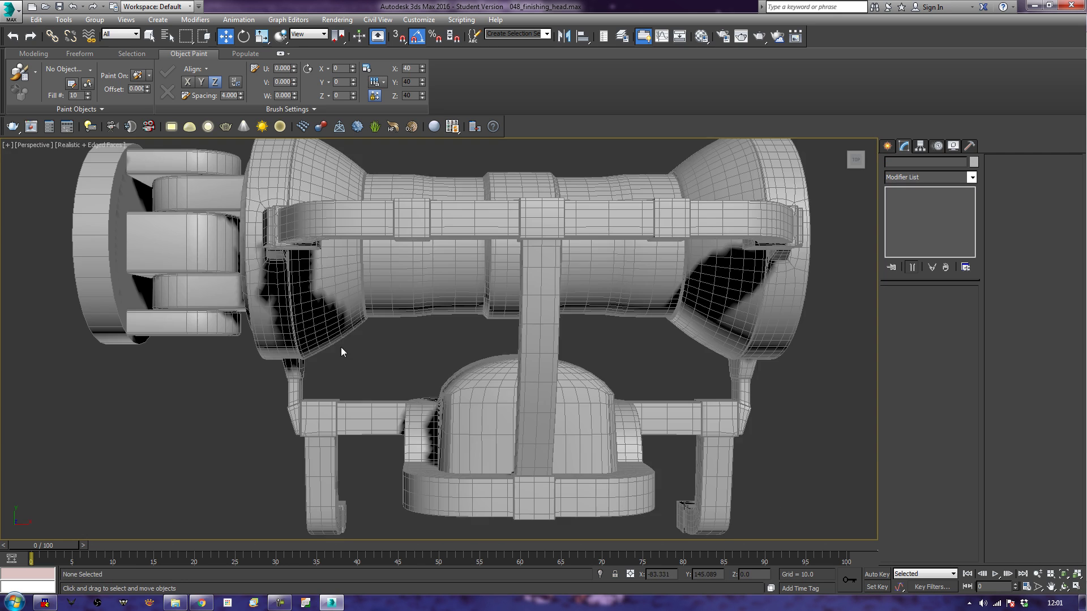
{"action": "middle_click_drag", "start_coordinate": [340, 348], "coordinate": [576, 266], "text": "alt"}
{"action": "middle_click_drag", "start_coordinate": [715, 362], "coordinate": [602, 348]}
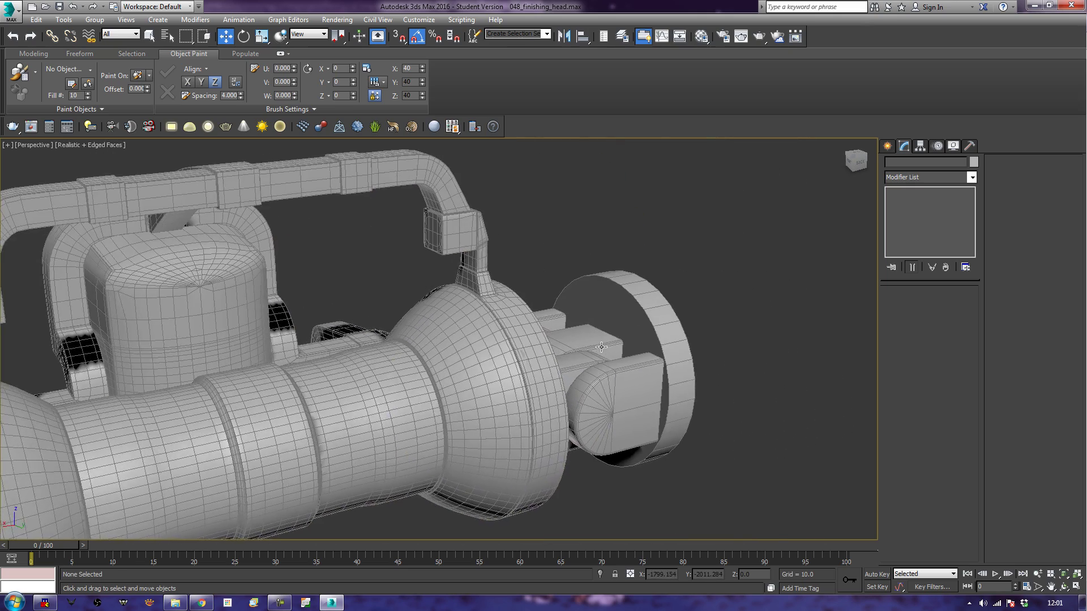
{"action": "scroll", "coordinate": [602, 347], "scroll_direction": "up", "scroll_amount": 4}
{"action": "left_click", "coordinate": [626, 306]}
{"action": "middle_click_drag", "start_coordinate": [628, 309], "coordinate": [598, 303]}
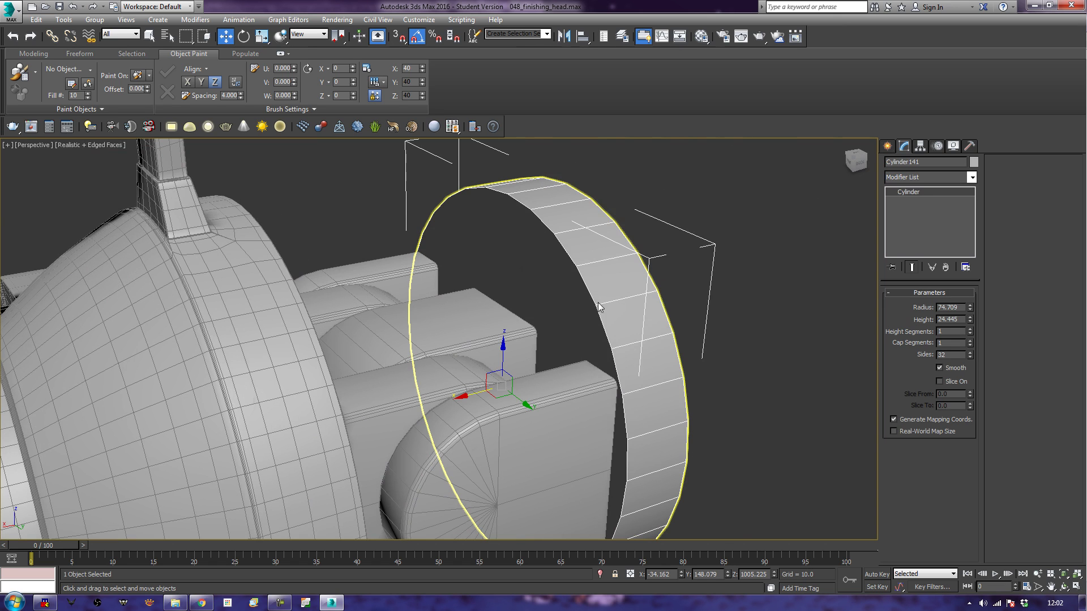
{"action": "right_click", "coordinate": [598, 301]}
{"action": "mouse_move", "coordinate": [705, 414]}
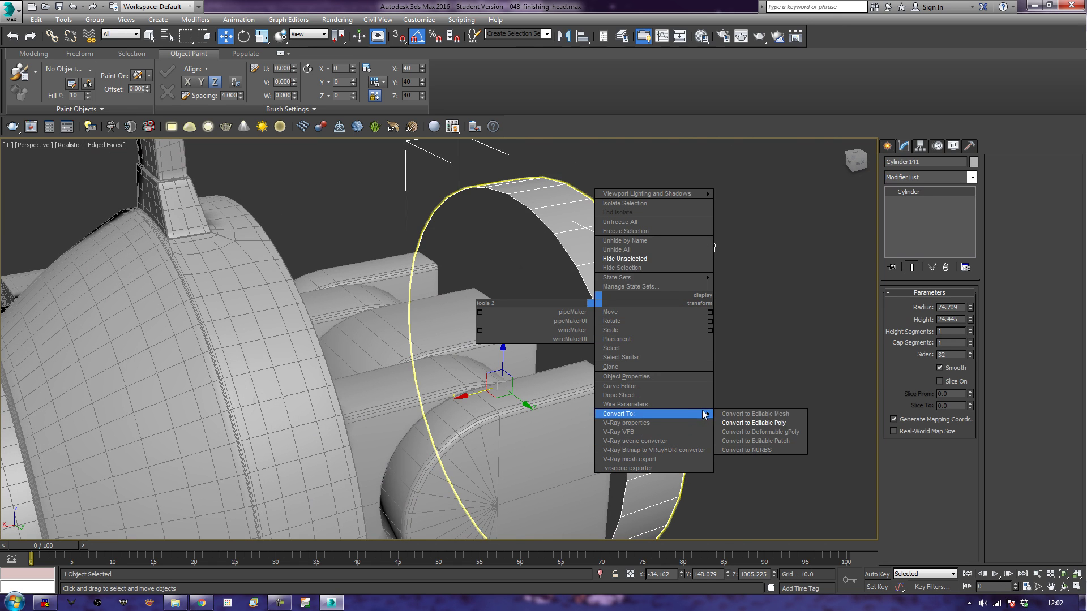
{"action": "left_click", "coordinate": [765, 423]}
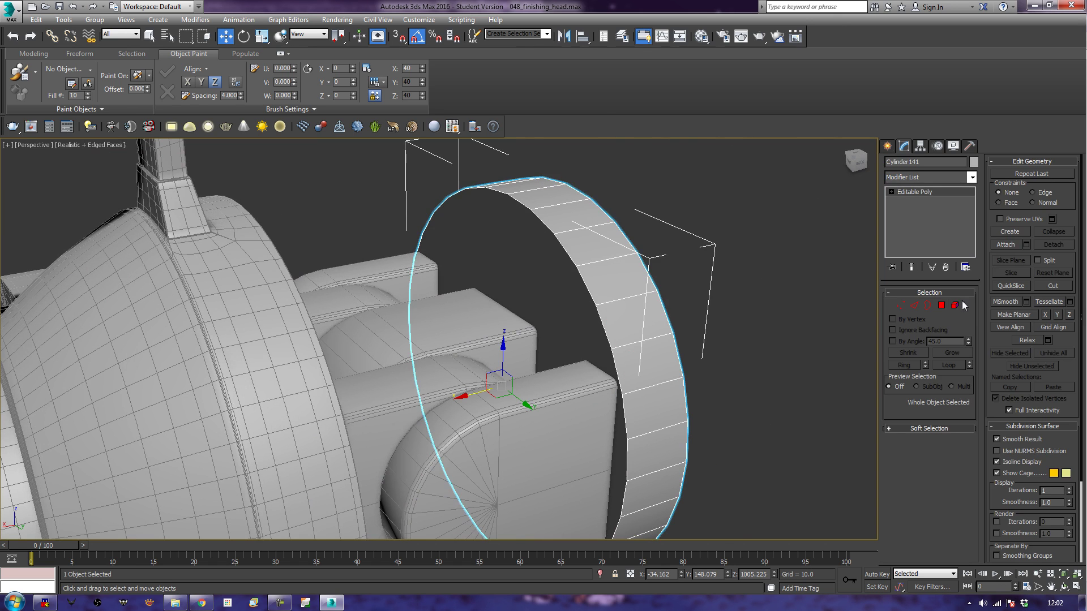
- Delete the cylinder's cap polygon that faces the hinge pieces
{"action": "left_click", "coordinate": [942, 305]}
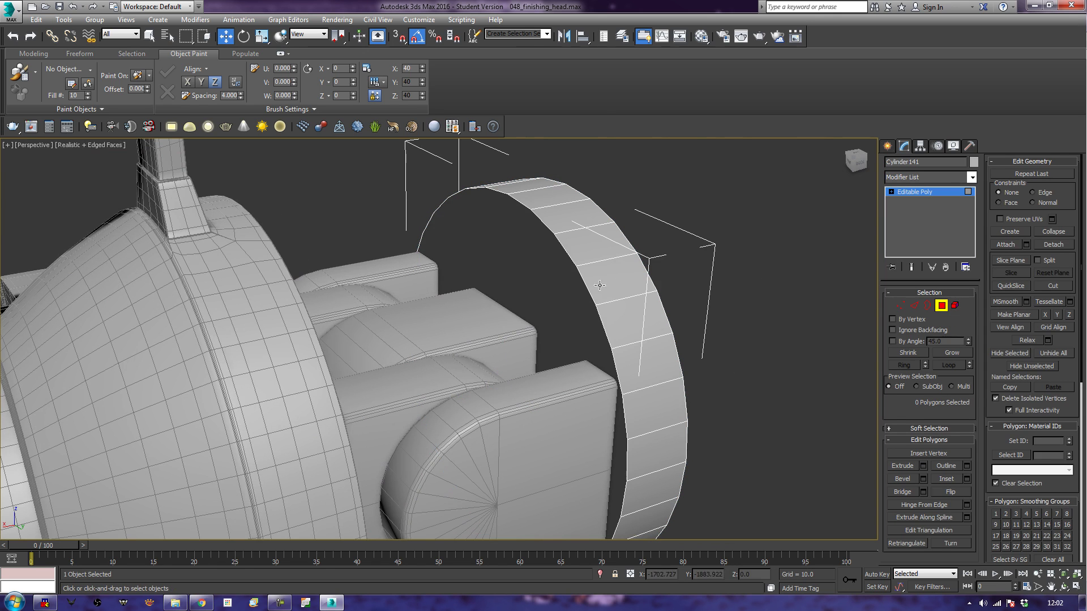
{"action": "left_click", "coordinate": [560, 290]}
{"action": "key", "text": "Delete"}
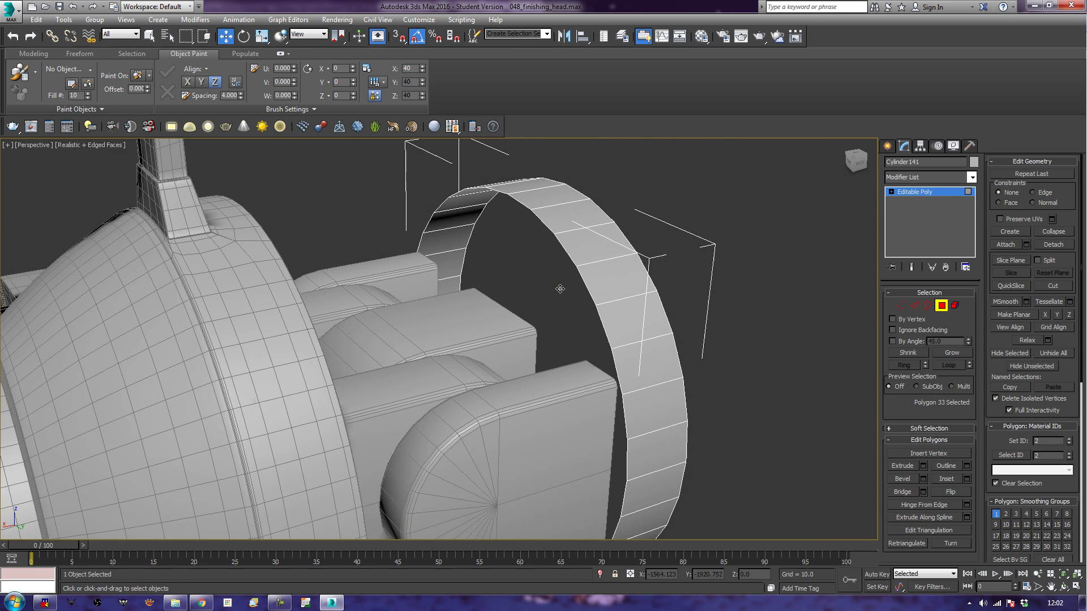
{"action": "left_click", "coordinate": [941, 305]}
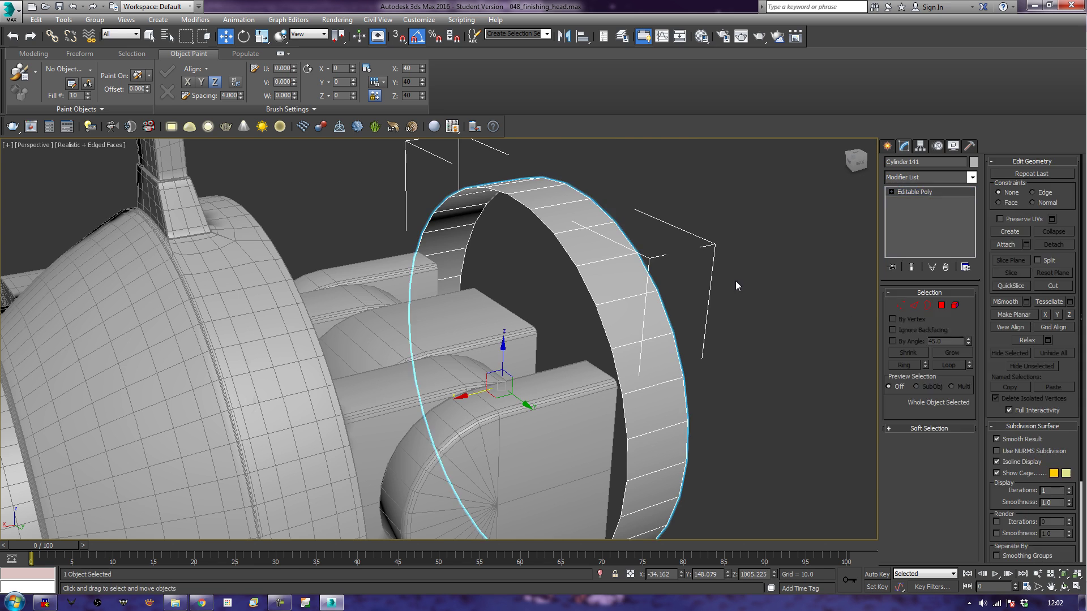
- Attach the cylinder to the object made of the three outer hinge pieces
{"action": "left_click", "coordinate": [750, 285]}
{"action": "left_click", "coordinate": [556, 315]}
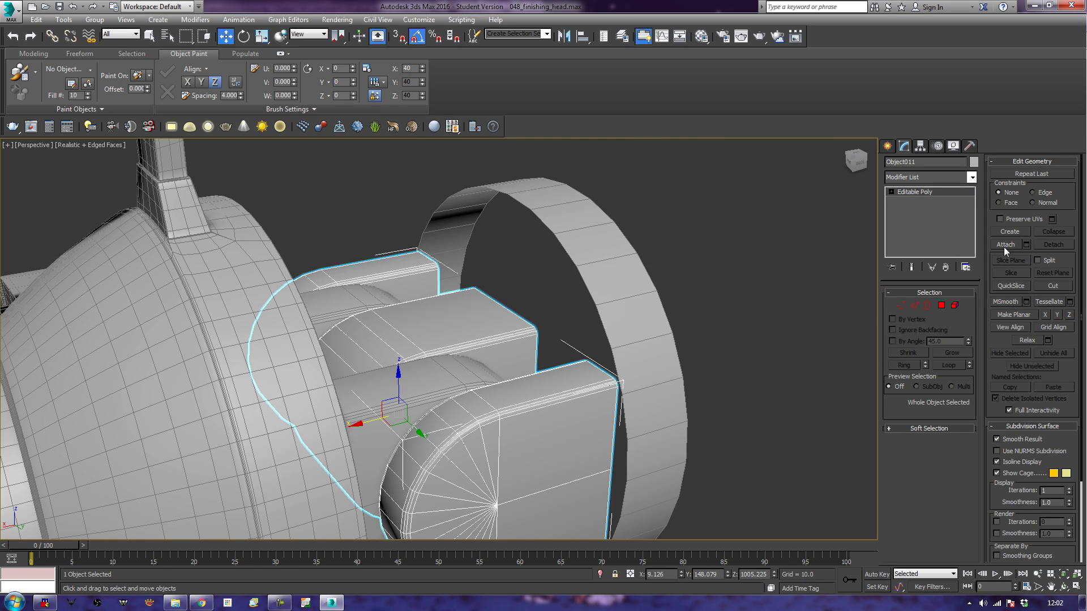
{"action": "left_click", "coordinate": [1005, 244]}
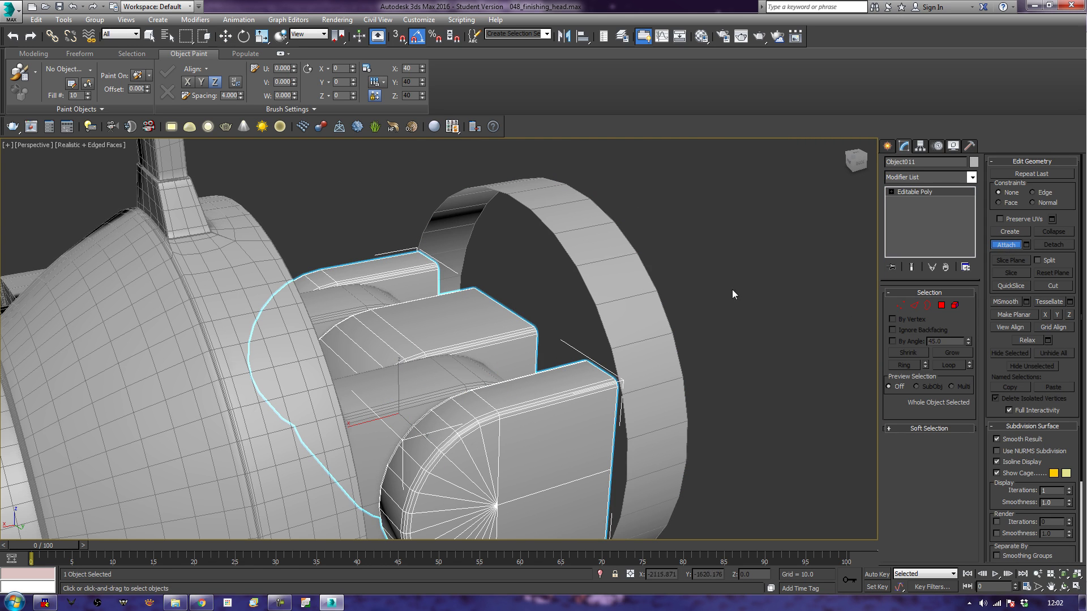
{"action": "left_click", "coordinate": [621, 284]}
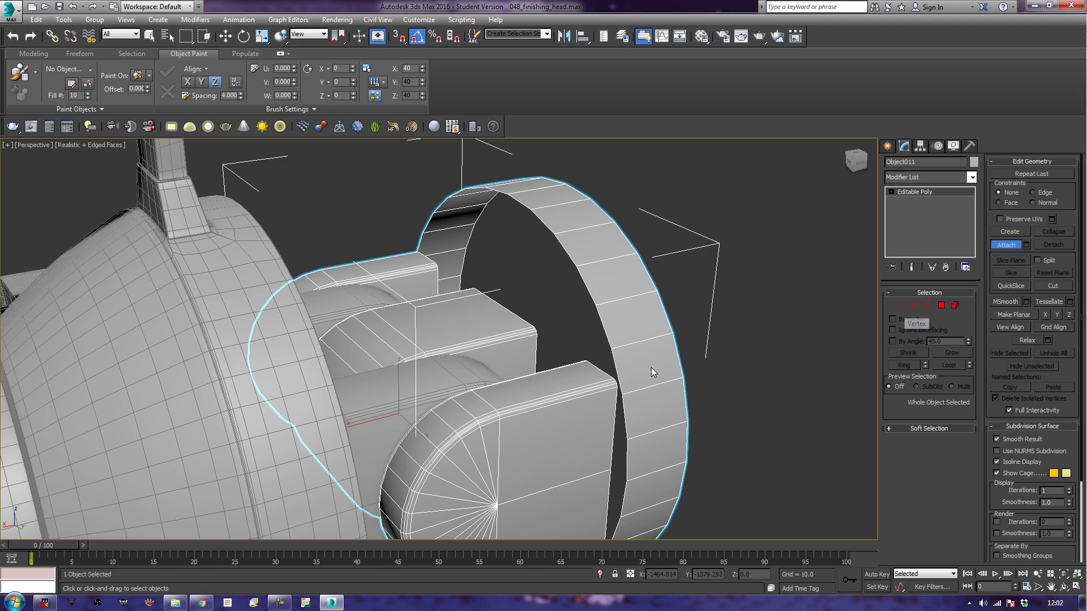
{"action": "middle_click_drag", "start_coordinate": [651, 368], "coordinate": [586, 348], "text": "alt"}
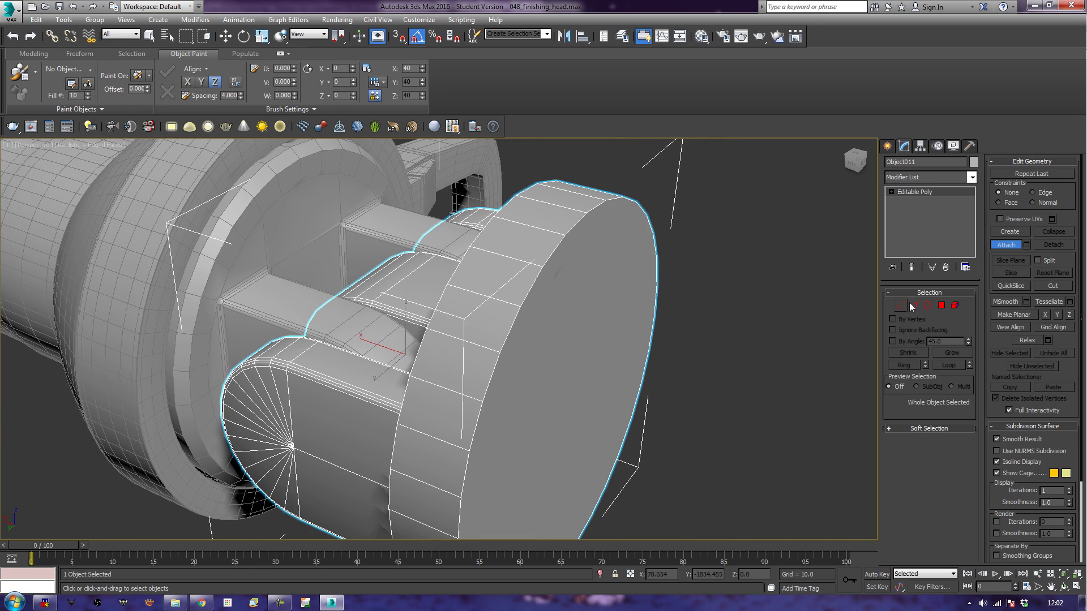
- Extrude the cylinder's outer cap polygon slightly outward, away from the hinge pieces
{"action": "left_click", "coordinate": [941, 305]}
{"action": "left_click", "coordinate": [577, 362]}
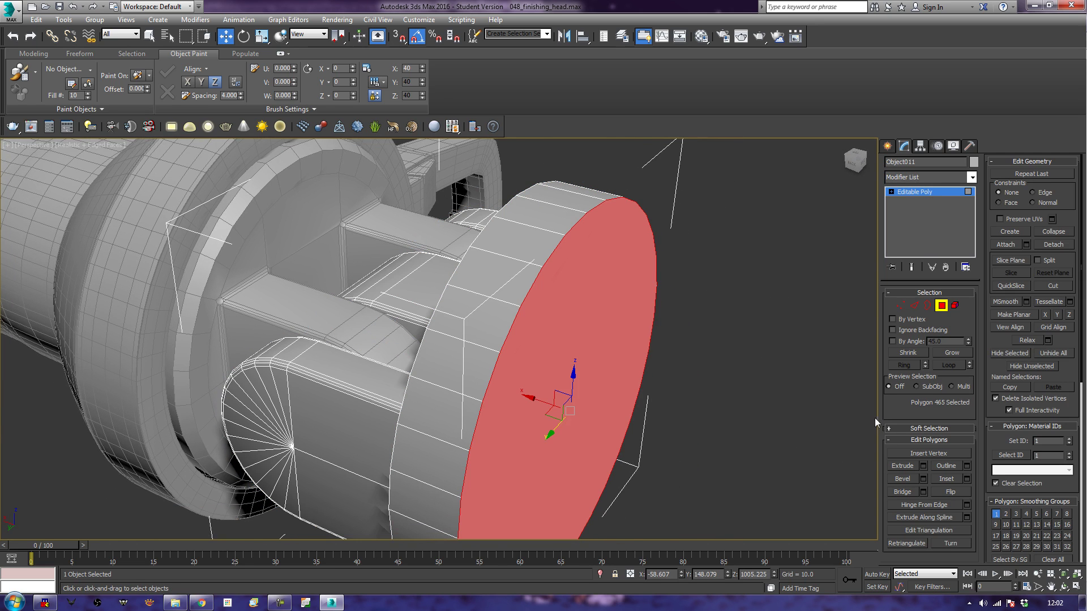
{"action": "left_click", "coordinate": [900, 466]}
{"action": "left_click_drag", "start_coordinate": [547, 360], "coordinate": [549, 353]}
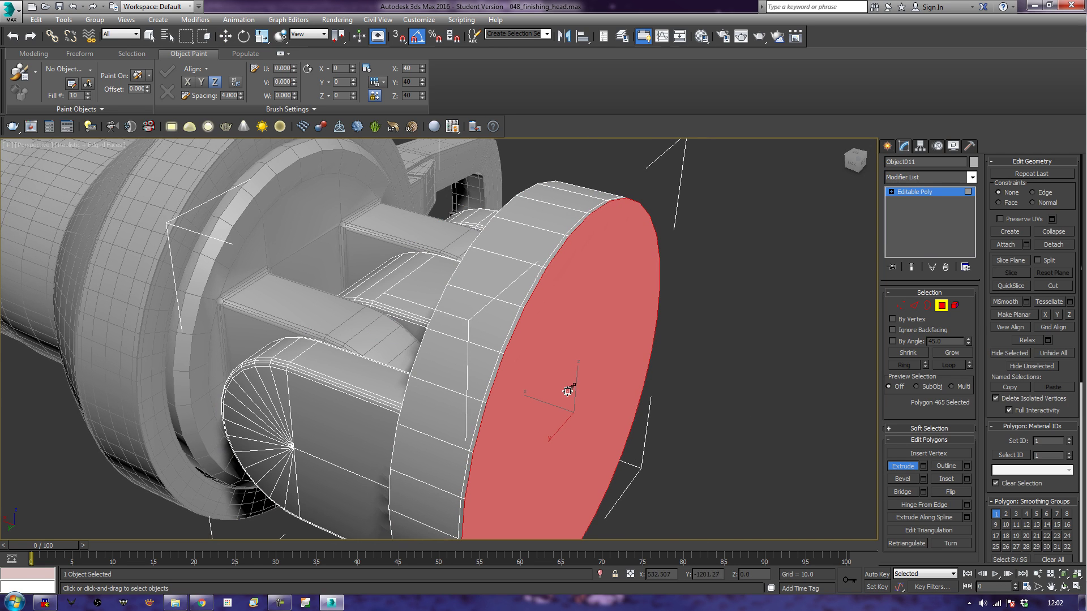
{"action": "left_click", "coordinate": [941, 306]}
- Bridge the upper and lower facing end edges between the middle hinge piece and one neighbouring outer piece
{"action": "middle_click_drag", "start_coordinate": [744, 373], "coordinate": [664, 320], "text": "alt"}
{"action": "scroll", "coordinate": [665, 320], "scroll_direction": "up", "scroll_amount": 2}
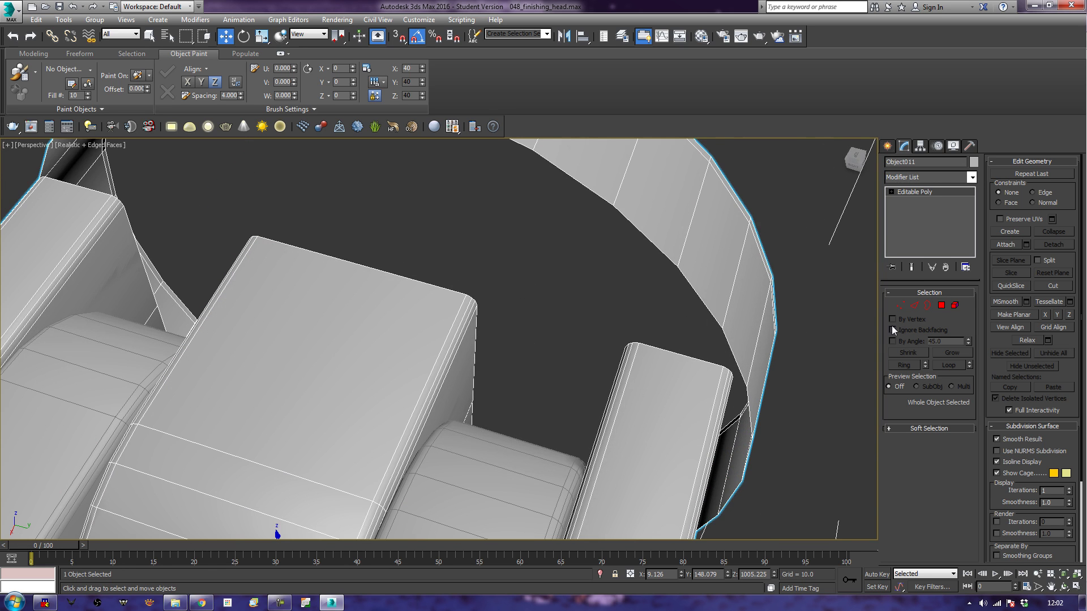
{"action": "left_click", "coordinate": [914, 306]}
{"action": "key", "text": "2"}
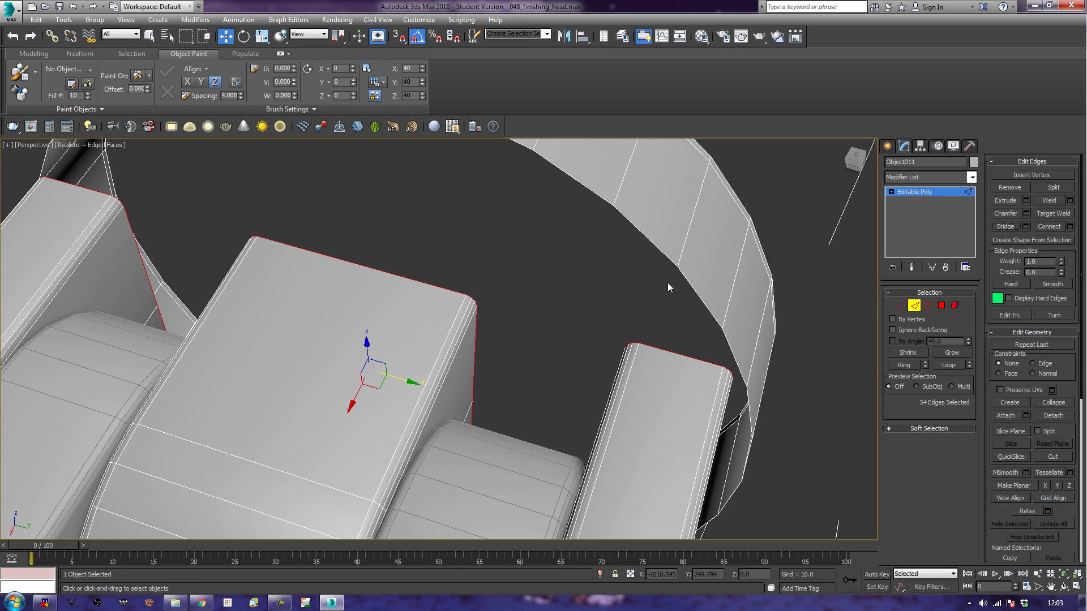
{"action": "left_click", "coordinate": [566, 297]}
{"action": "key", "text": "ctrl+z"}
{"action": "left_click", "coordinate": [568, 300]}
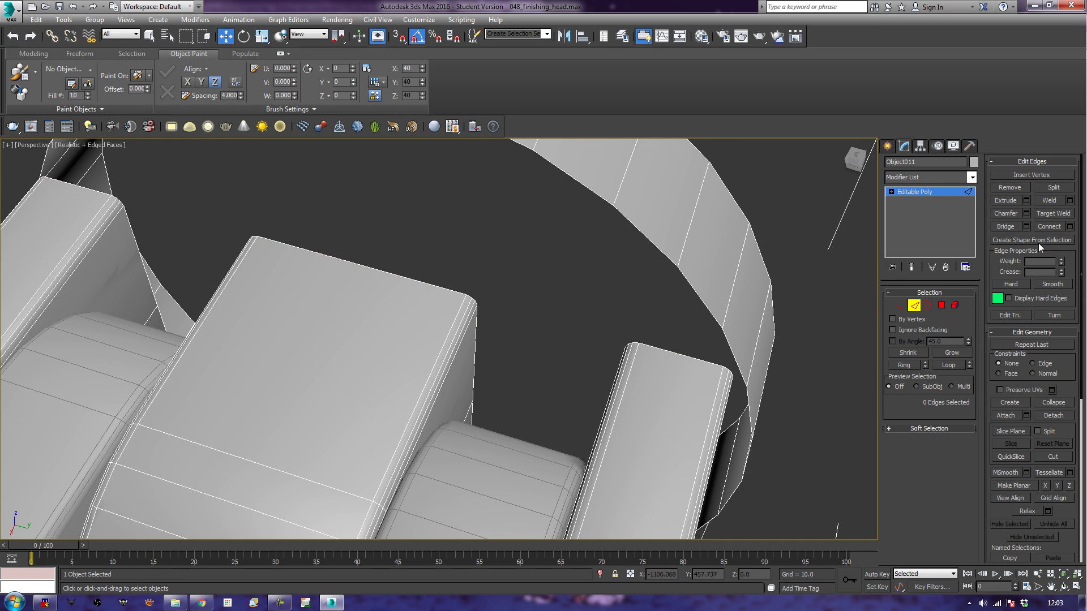
{"action": "left_click", "coordinate": [1001, 227]}
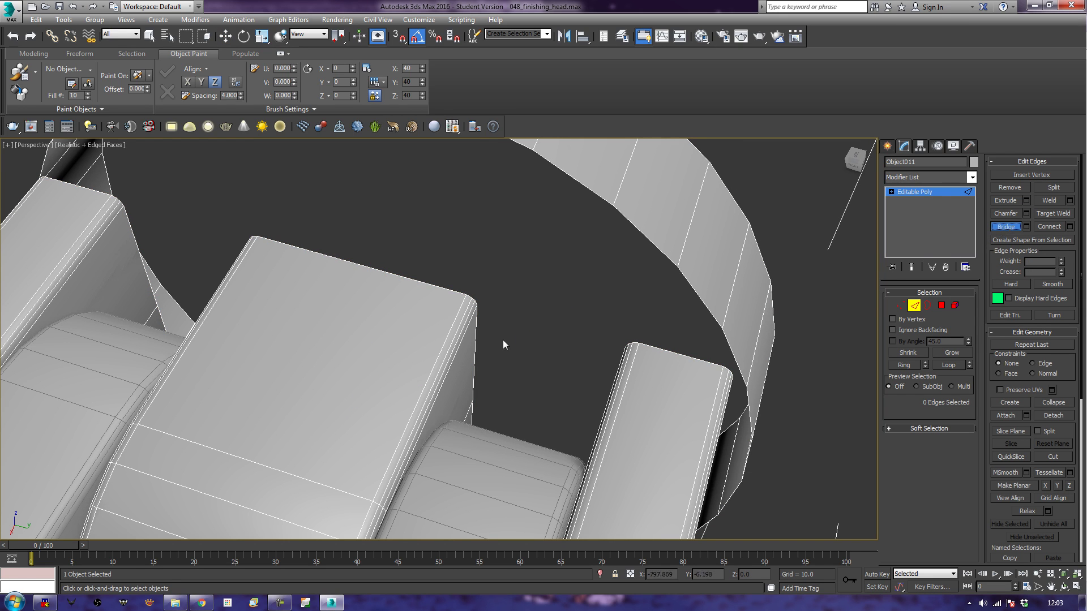
{"action": "left_click", "coordinate": [475, 356]}
{"action": "middle_click_drag", "start_coordinate": [513, 413], "coordinate": [582, 413], "text": "alt"}
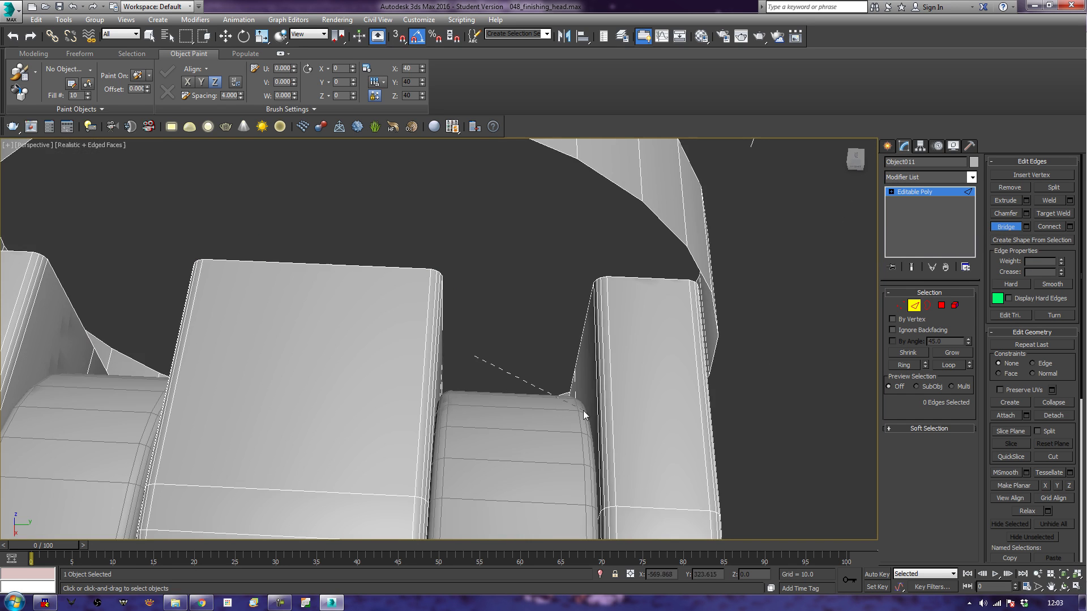
{"action": "left_click", "coordinate": [581, 344]}
{"action": "middle_click_drag", "start_coordinate": [523, 352], "coordinate": [504, 367], "text": "alt"}
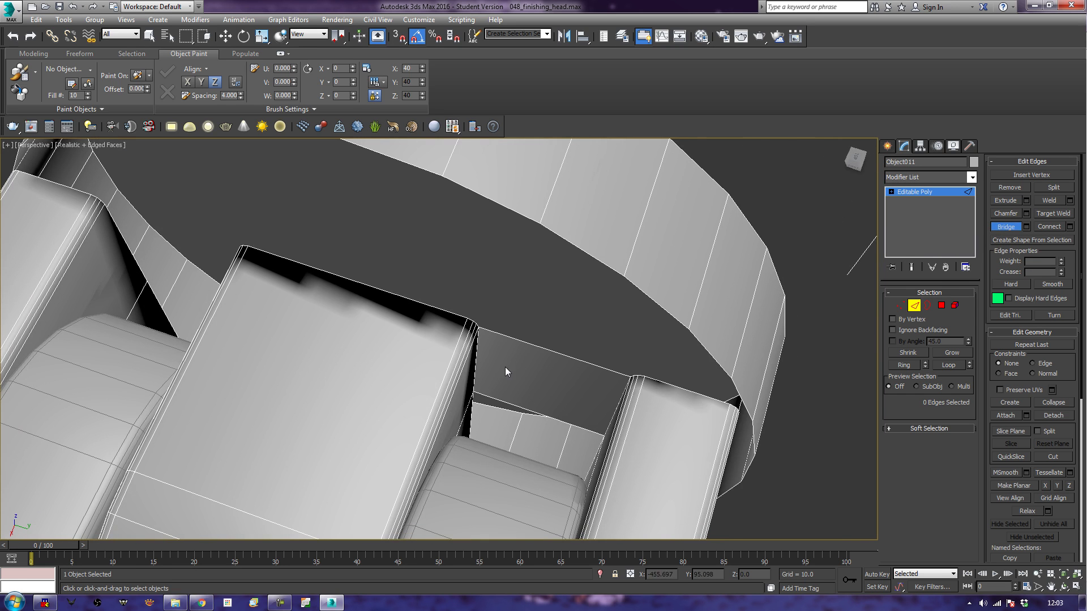
{"action": "left_click", "coordinate": [471, 419]}
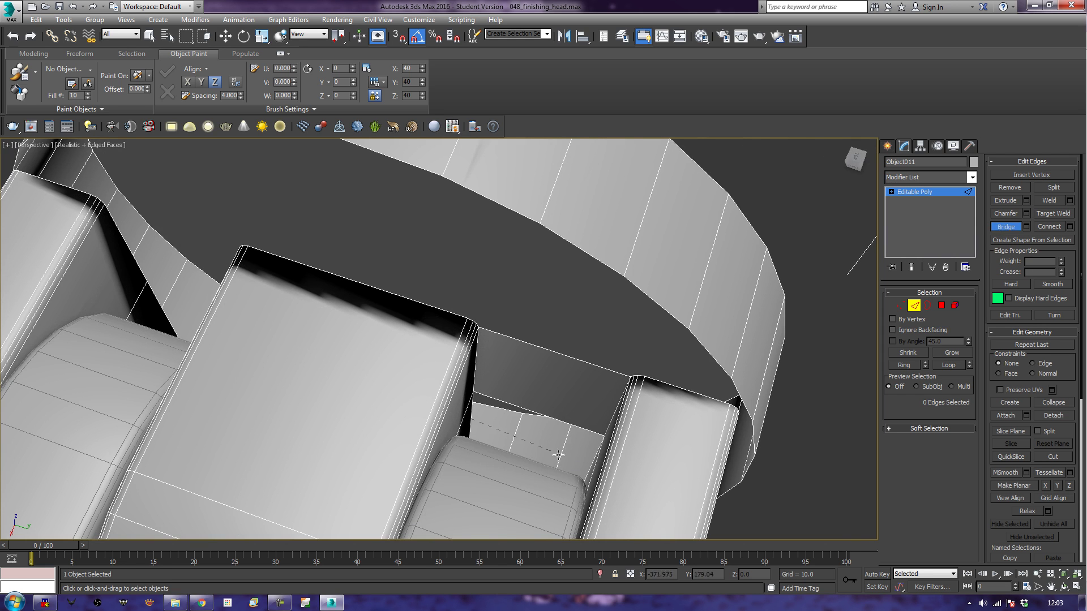
{"action": "left_click", "coordinate": [593, 462]}
- Bridge the upper and lower facing end edges between the middle hinge piece and the outer piece on its other side
{"action": "middle_click_drag", "start_coordinate": [593, 463], "coordinate": [699, 367], "text": "alt"}
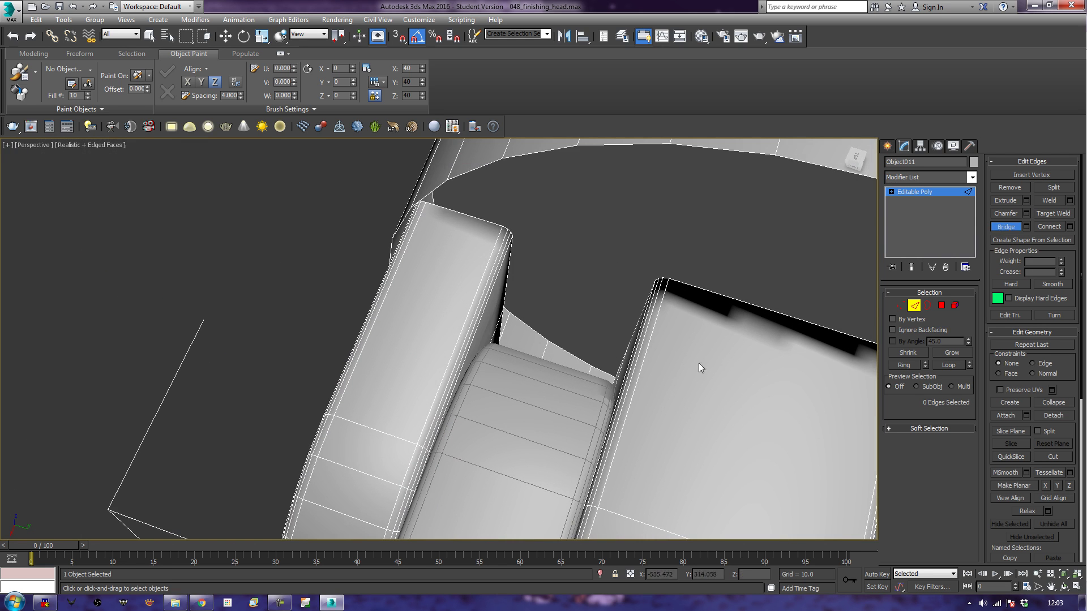
{"action": "left_click", "coordinate": [508, 277]}
{"action": "left_click", "coordinate": [636, 324]}
{"action": "left_click", "coordinate": [502, 333]}
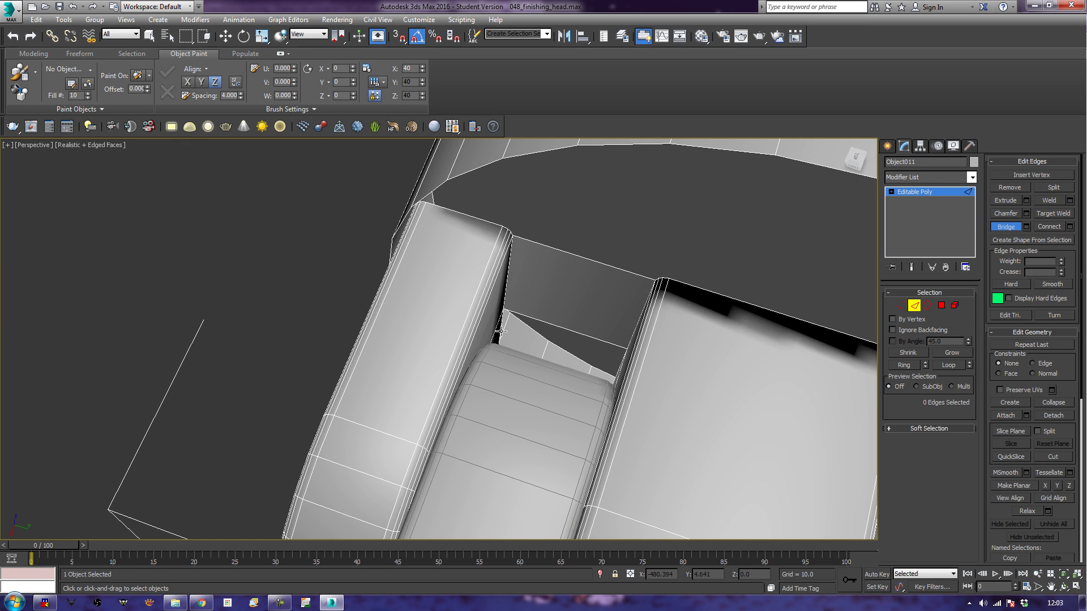
{"action": "left_click", "coordinate": [618, 371]}
{"action": "left_click", "coordinate": [617, 364]}
{"action": "left_click", "coordinate": [498, 327]}
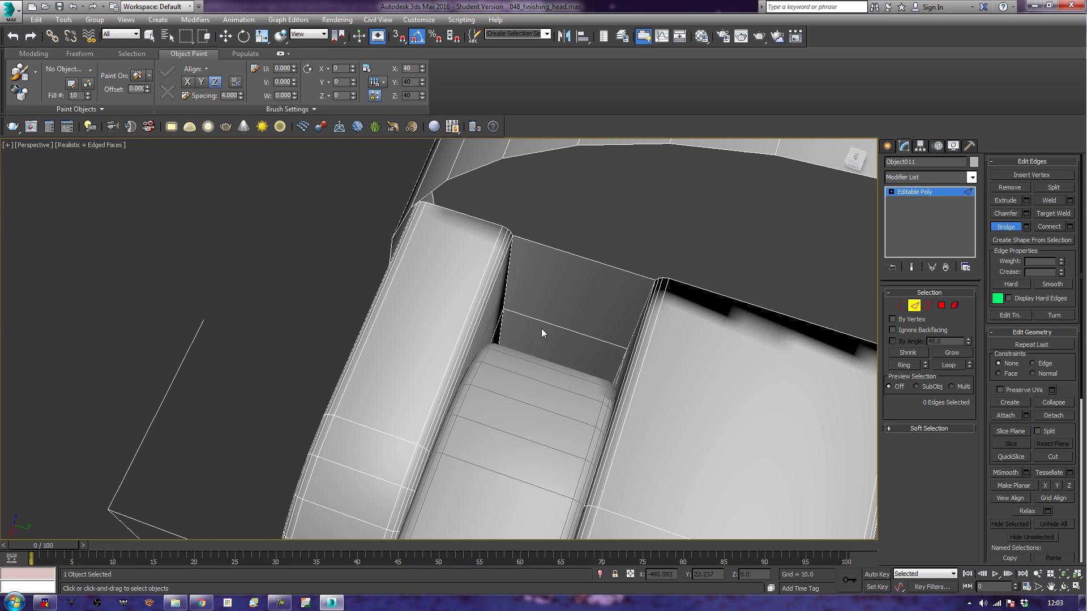
- Bridge the two outer side end edges of an outer hinge piece to the nearest rim edges of the cylinder
{"action": "middle_click_drag", "start_coordinate": [661, 332], "coordinate": [455, 276]}
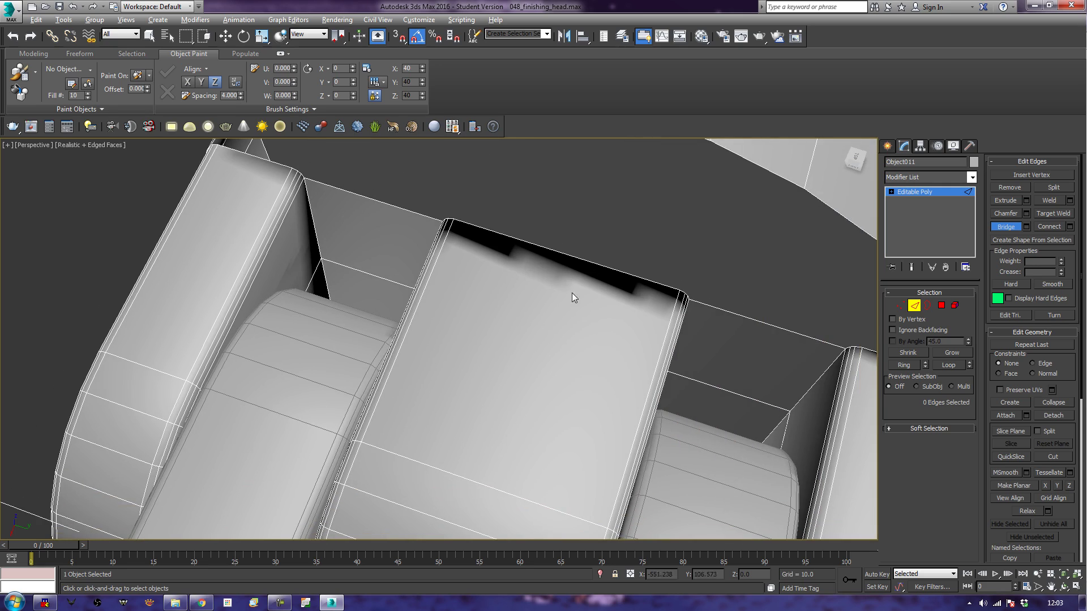
{"action": "middle_click_drag", "start_coordinate": [581, 258], "coordinate": [511, 270]}
{"action": "scroll", "coordinate": [551, 330], "scroll_direction": "down", "scroll_amount": 2}
{"action": "middle_click_drag", "start_coordinate": [796, 435], "coordinate": [733, 329]}
{"action": "left_click", "coordinate": [696, 440]}
{"action": "left_click", "coordinate": [718, 430]}
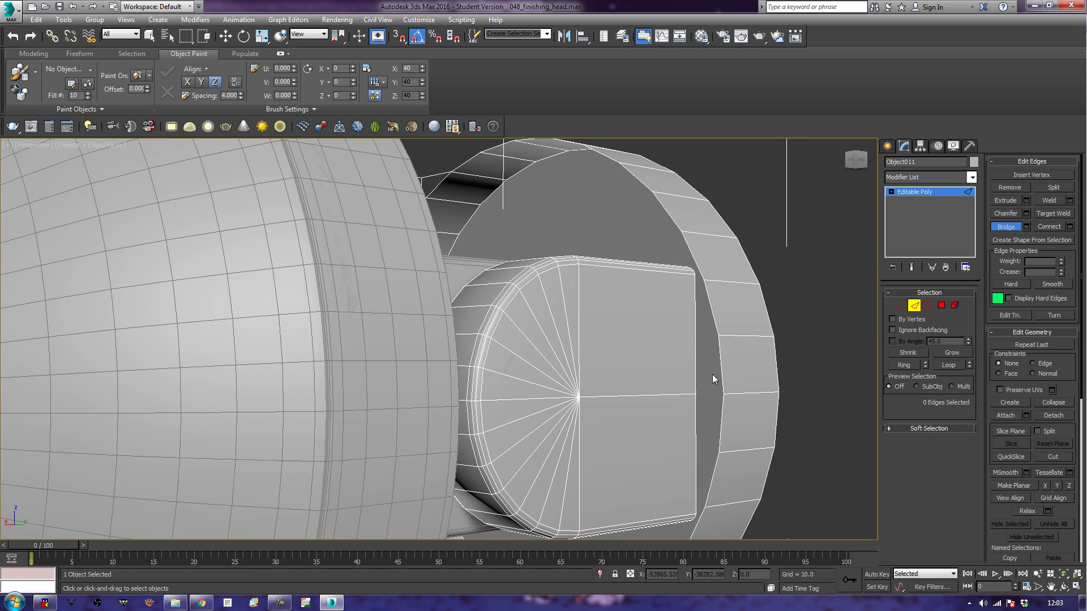
{"action": "left_click", "coordinate": [719, 370]}
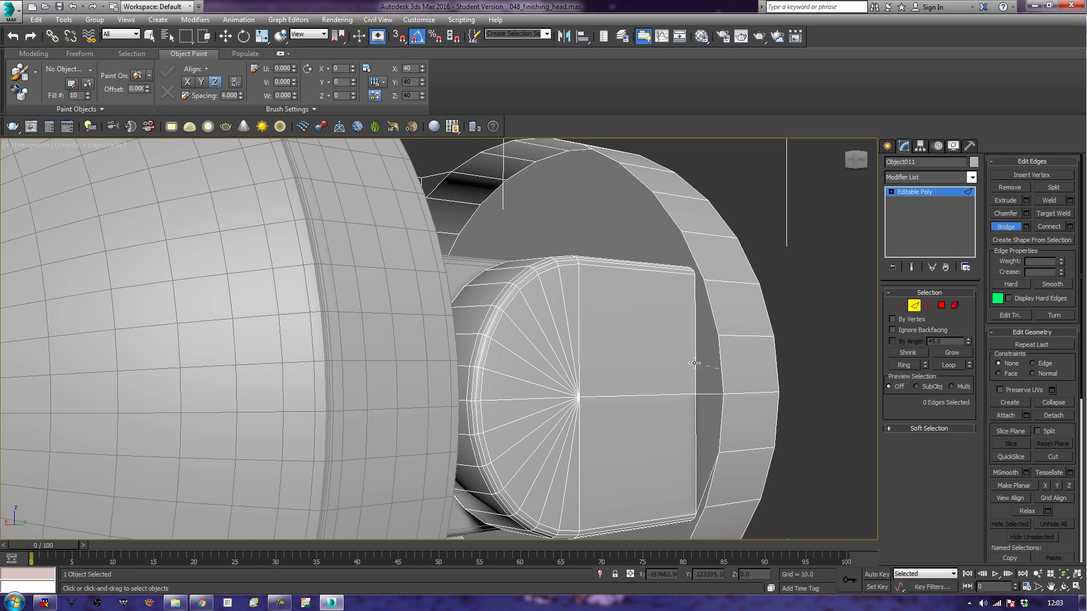
{"action": "middle_click_drag", "start_coordinate": [226, 273], "coordinate": [340, 293], "text": "alt"}
{"action": "middle_click_drag", "start_coordinate": [251, 338], "coordinate": [327, 348]}
{"action": "scroll", "coordinate": [328, 348], "scroll_direction": "up", "scroll_amount": 2}
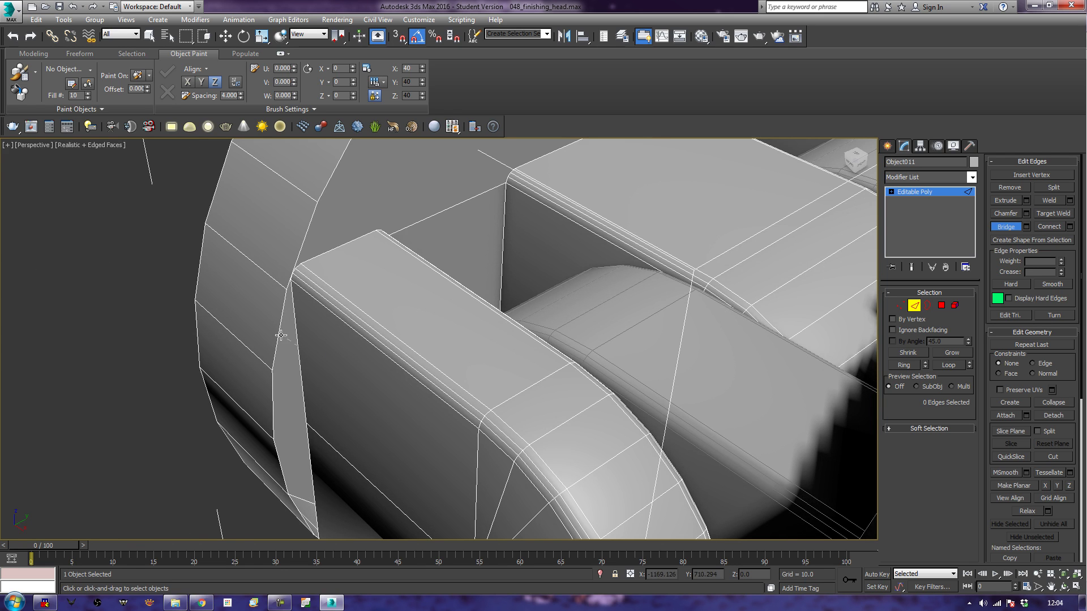
{"action": "left_click", "coordinate": [271, 399]}
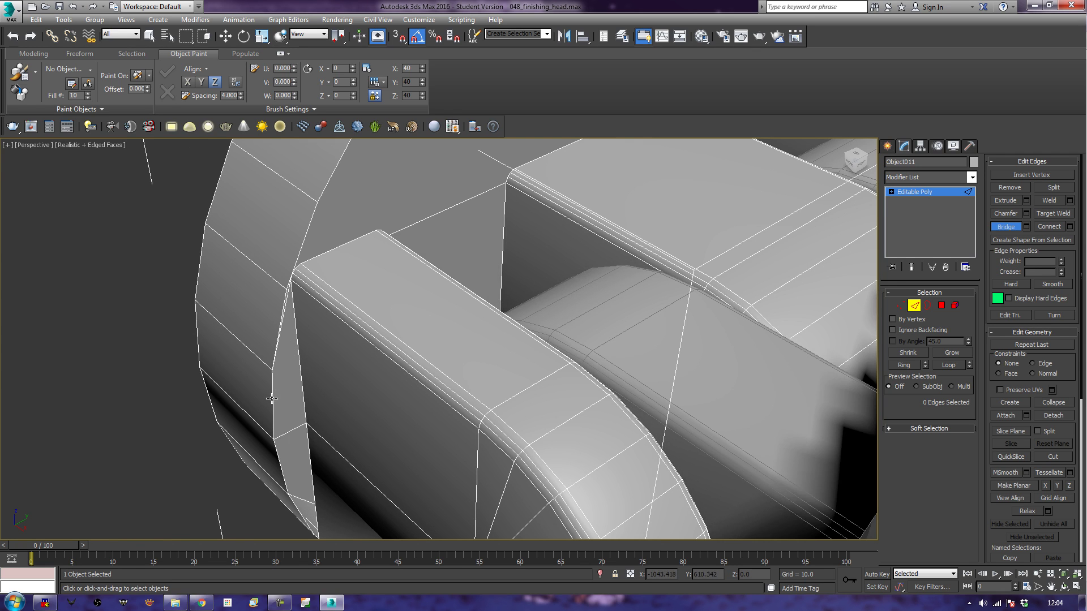
{"action": "left_click", "coordinate": [279, 459]}
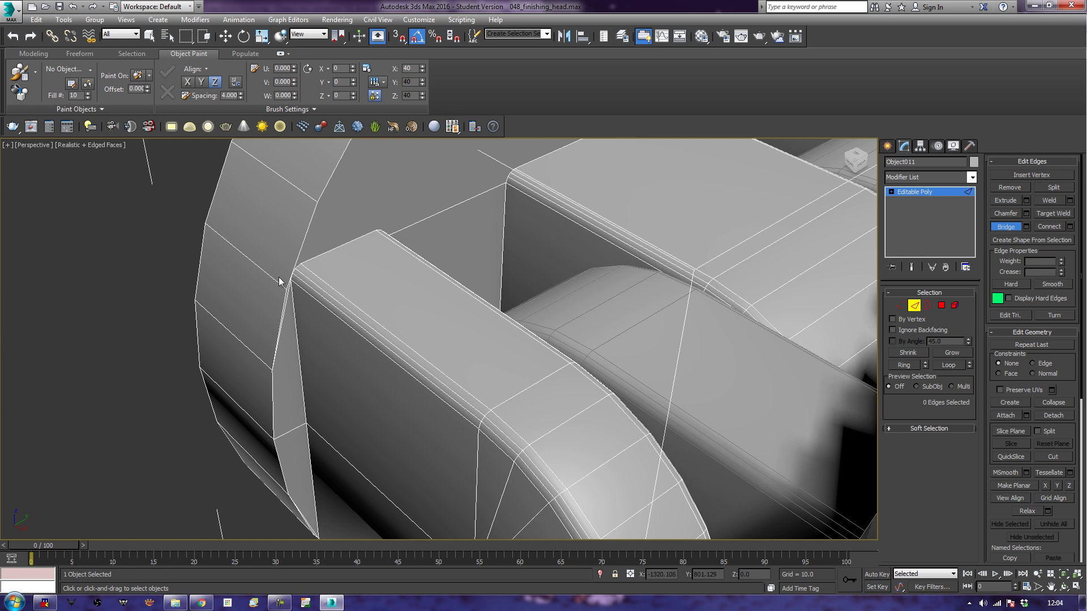
- Select the full loop of side polygons around the cylinder and scale it slightly in the YZ plane
{"action": "left_click", "coordinate": [941, 305]}
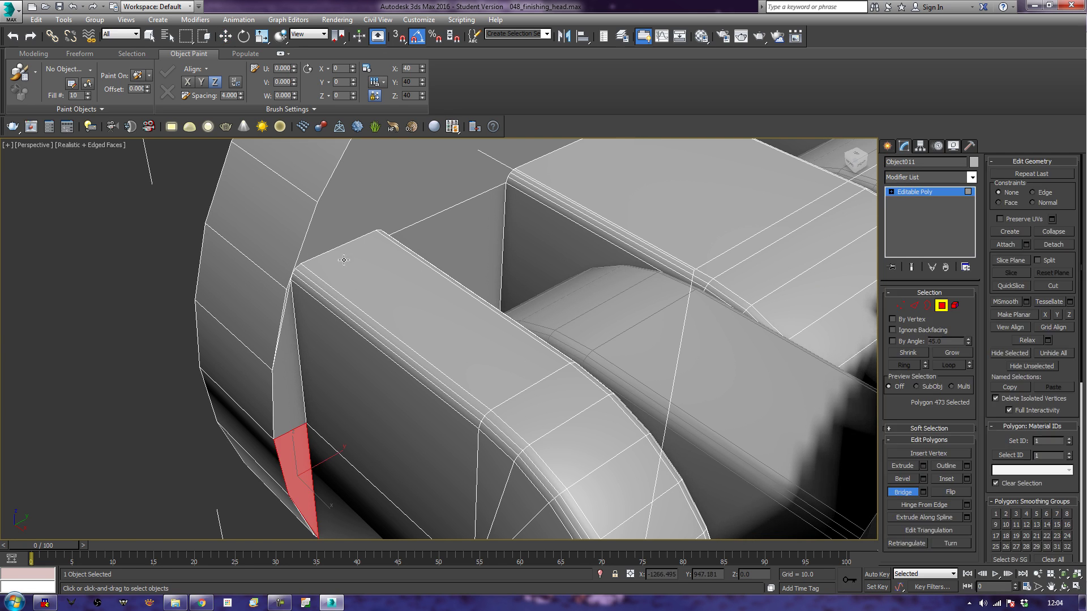
{"action": "key", "text": "w"}
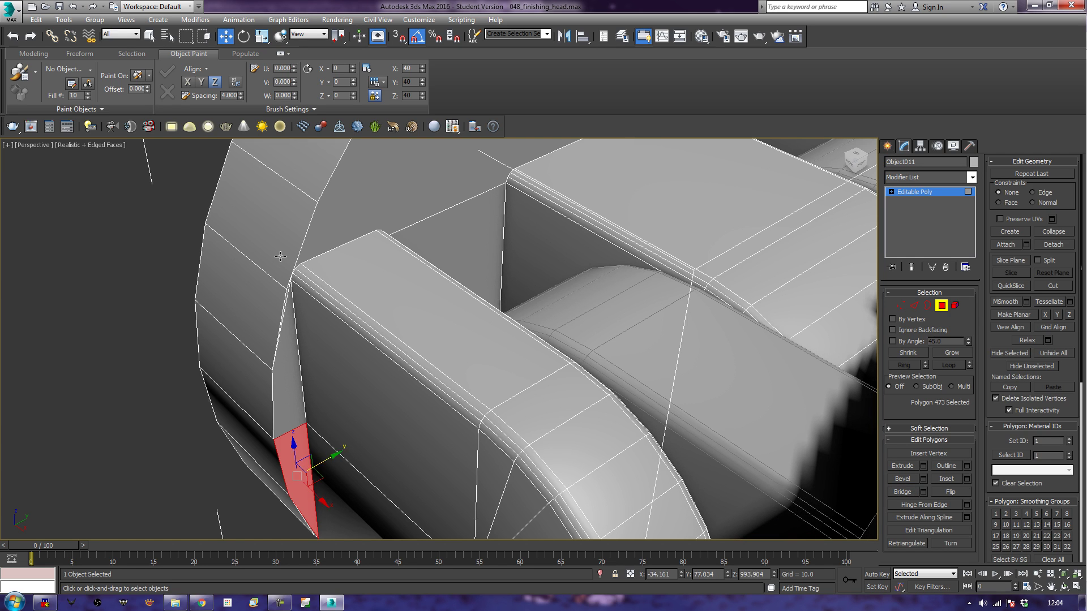
{"action": "left_click", "coordinate": [280, 256]}
{"action": "left_click", "coordinate": [261, 291], "text": "ctrl"}
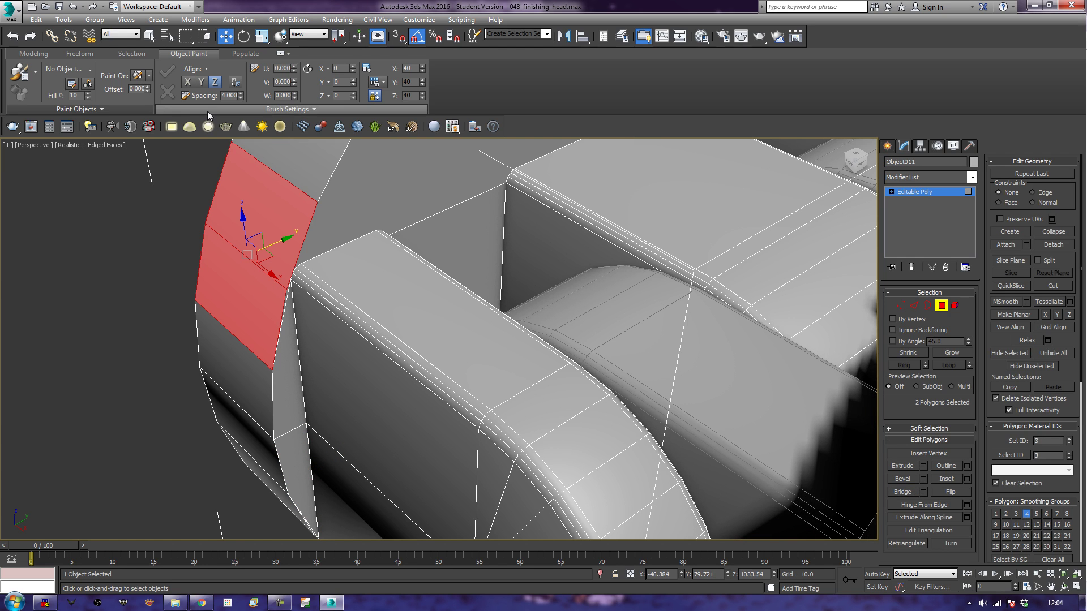
{"action": "left_click", "coordinate": [121, 53]}
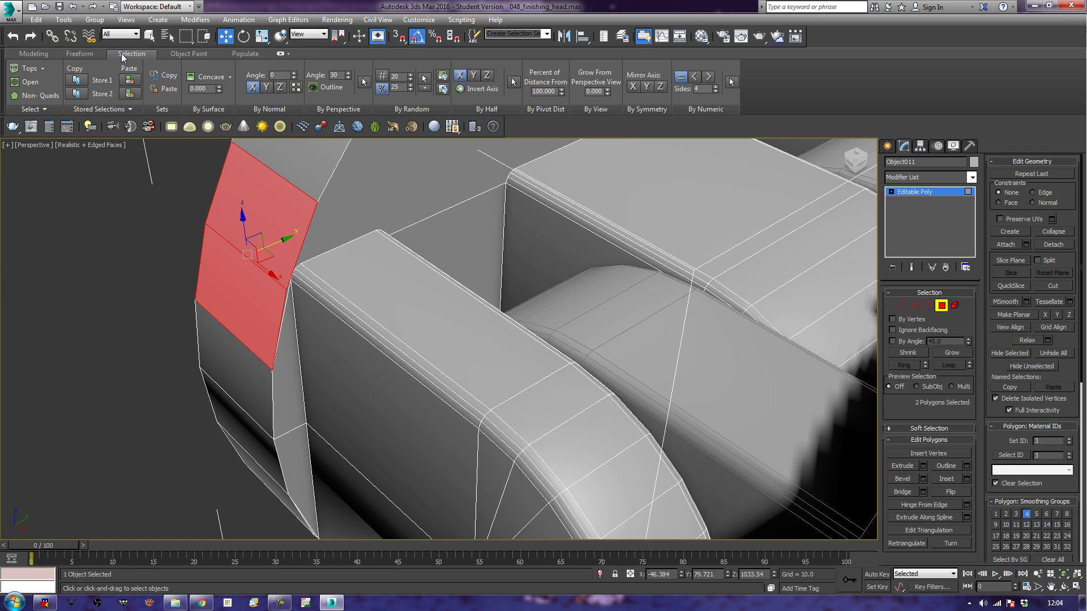
{"action": "left_click", "coordinate": [36, 54]}
{"action": "left_click", "coordinate": [184, 70]}
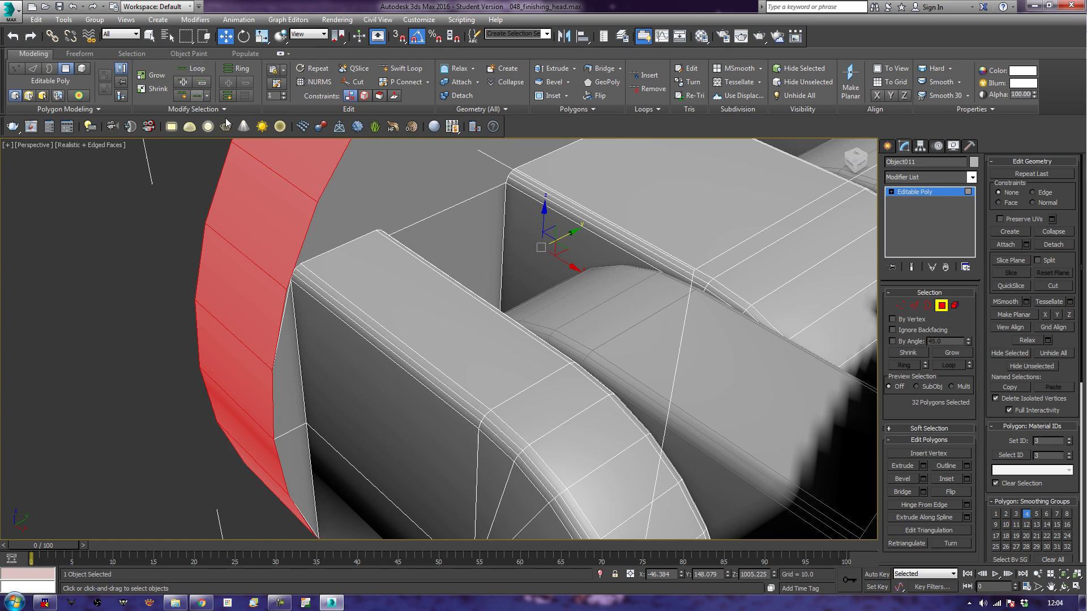
{"action": "scroll", "coordinate": [481, 318], "scroll_direction": "up", "scroll_amount": 4}
{"action": "key", "text": "e"}
{"action": "key", "text": "r"}
{"action": "left_click_drag", "start_coordinate": [509, 283], "coordinate": [511, 288]}
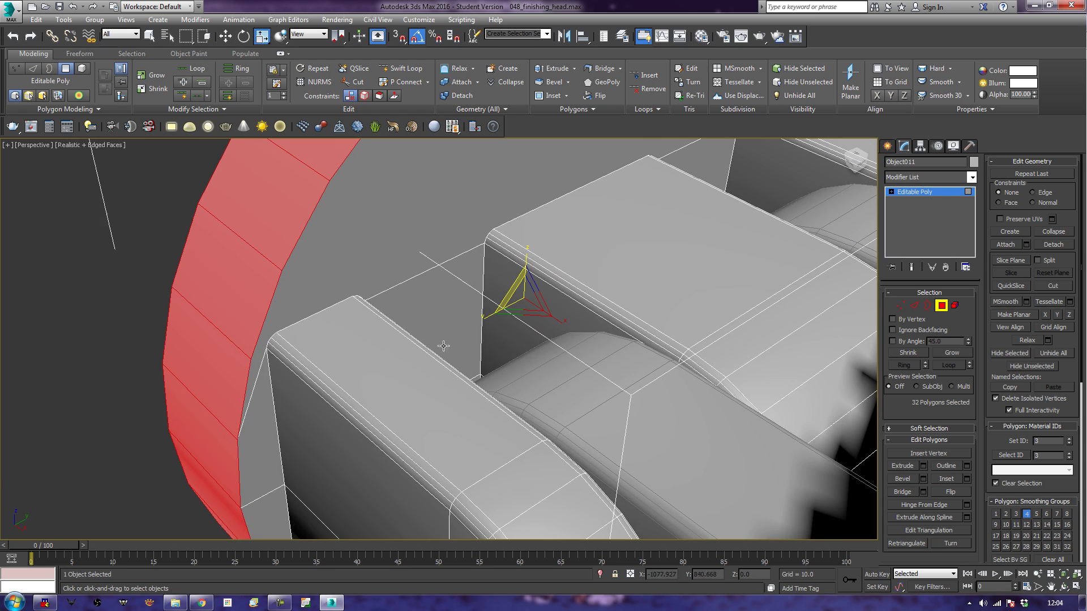
- Select the open borders between the cylinder rim and the hinge pieces and cap them
{"action": "middle_click_drag", "start_coordinate": [452, 345], "coordinate": [338, 359]}
{"action": "scroll", "coordinate": [337, 359], "scroll_direction": "down", "scroll_amount": 3}
{"action": "middle_click_drag", "start_coordinate": [524, 354], "coordinate": [410, 338], "text": "alt"}
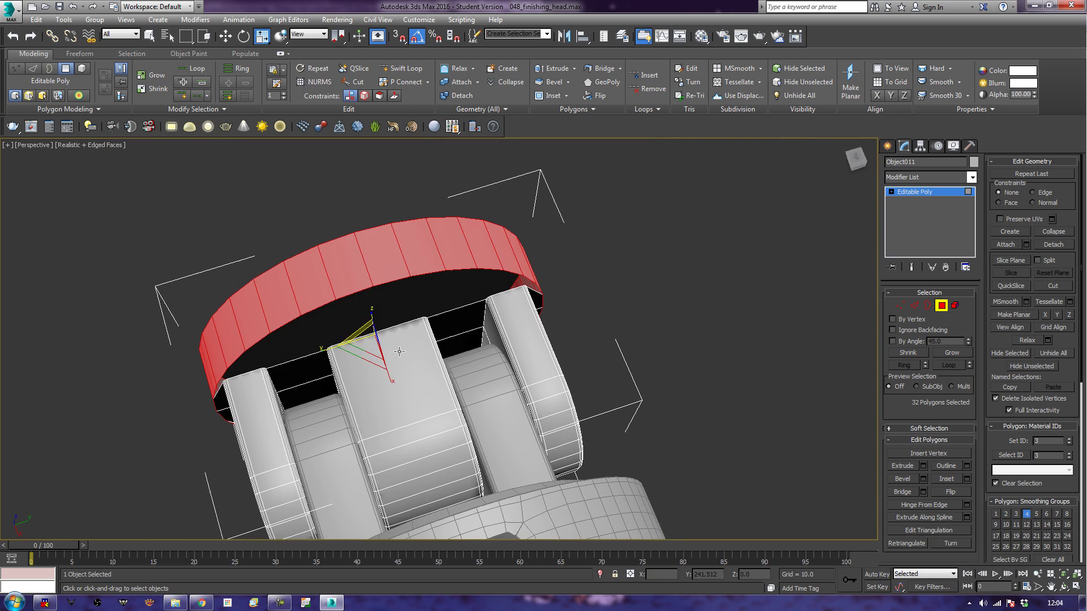
{"action": "left_click", "coordinate": [927, 306]}
{"action": "left_click", "coordinate": [483, 270]}
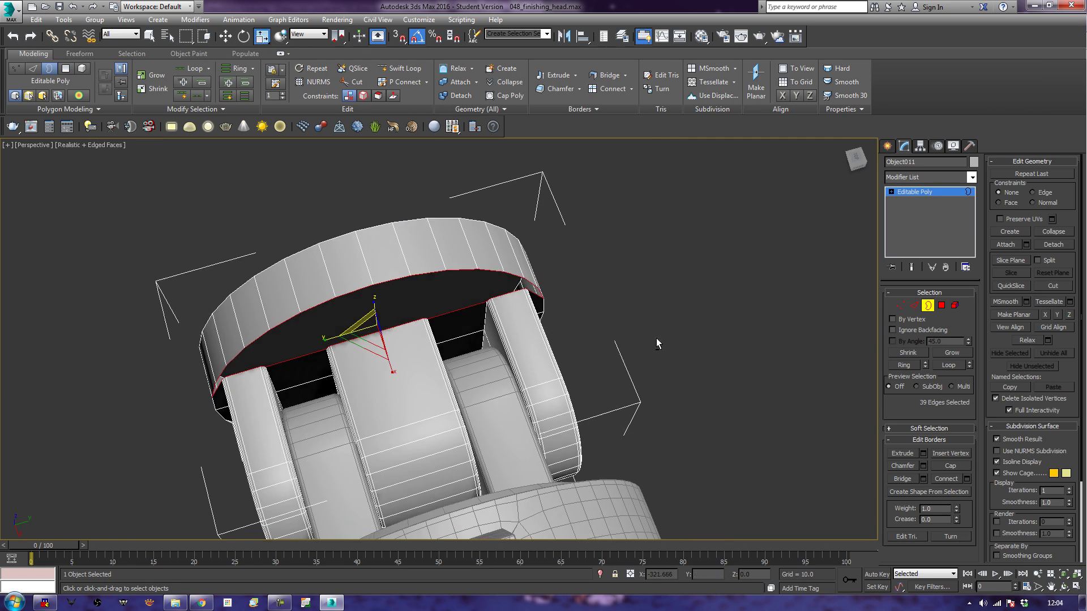
{"action": "middle_click_drag", "start_coordinate": [700, 358], "coordinate": [540, 244], "text": "alt"}
{"action": "scroll", "coordinate": [634, 368], "scroll_direction": "up", "scroll_amount": 4}
{"action": "middle_click_drag", "start_coordinate": [626, 325], "coordinate": [645, 321], "text": "alt"}
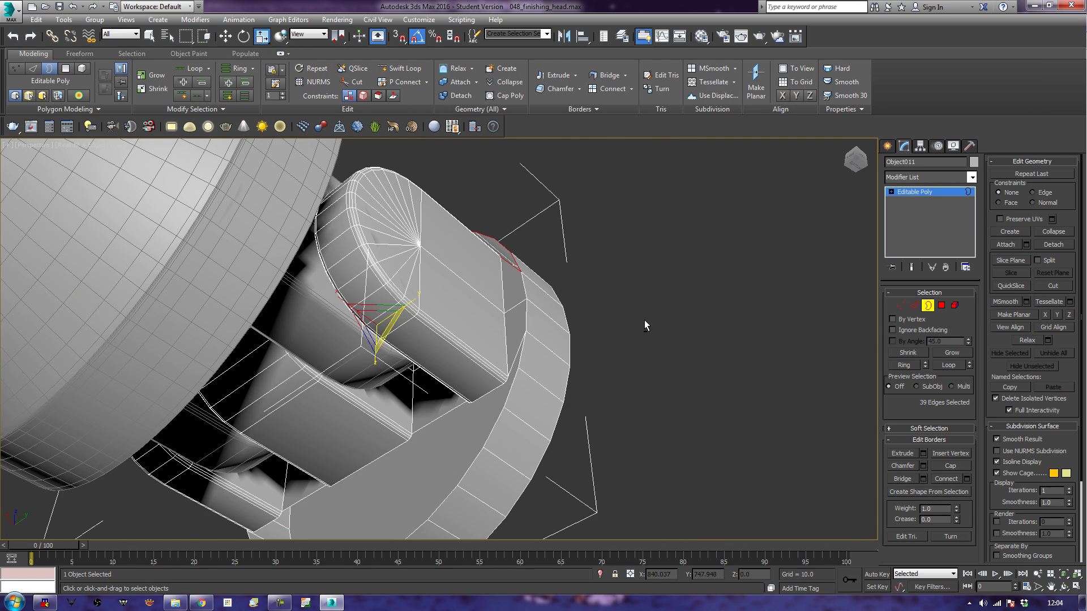
{"action": "left_click", "coordinate": [461, 475], "text": "ctrl"}
{"action": "left_click", "coordinate": [940, 468]}
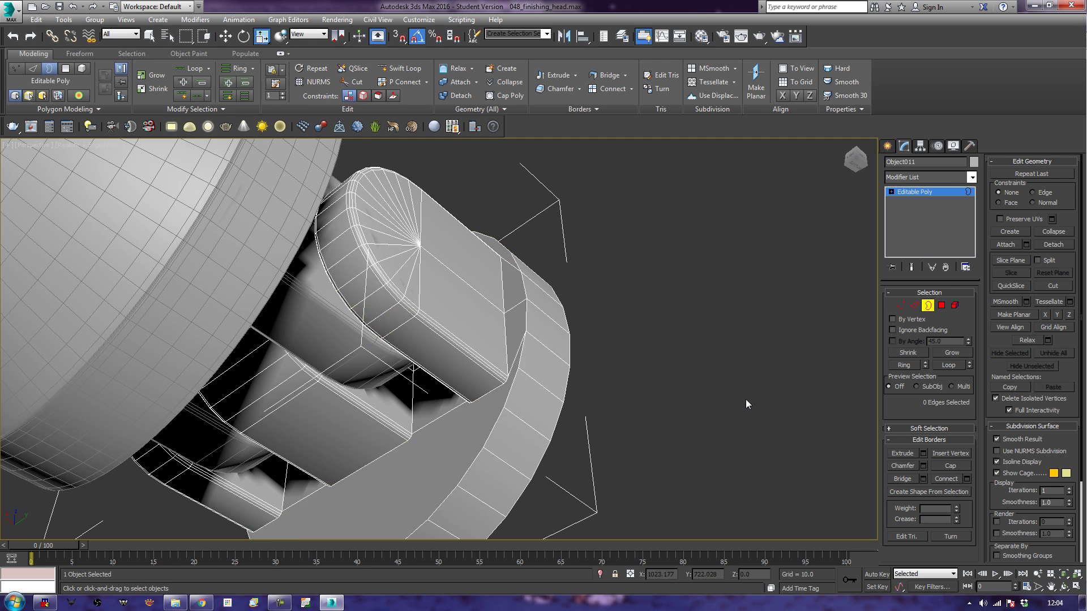
- Select the outer side and top end edges of an outer hinge piece where it meets the cylinder
{"action": "mouse_move", "coordinate": [745, 398]}
{"action": "middle_mouse_down", "text": "alt"}
{"action": "mouse_move", "coordinate": [776, 361]}
{"action": "mouse_move", "coordinate": [730, 378]}
{"action": "mouse_move", "coordinate": [742, 389]}
{"action": "middle_mouse_up", "text": "alt"}
{"action": "scroll", "coordinate": [743, 389], "scroll_direction": "up", "scroll_amount": 5}
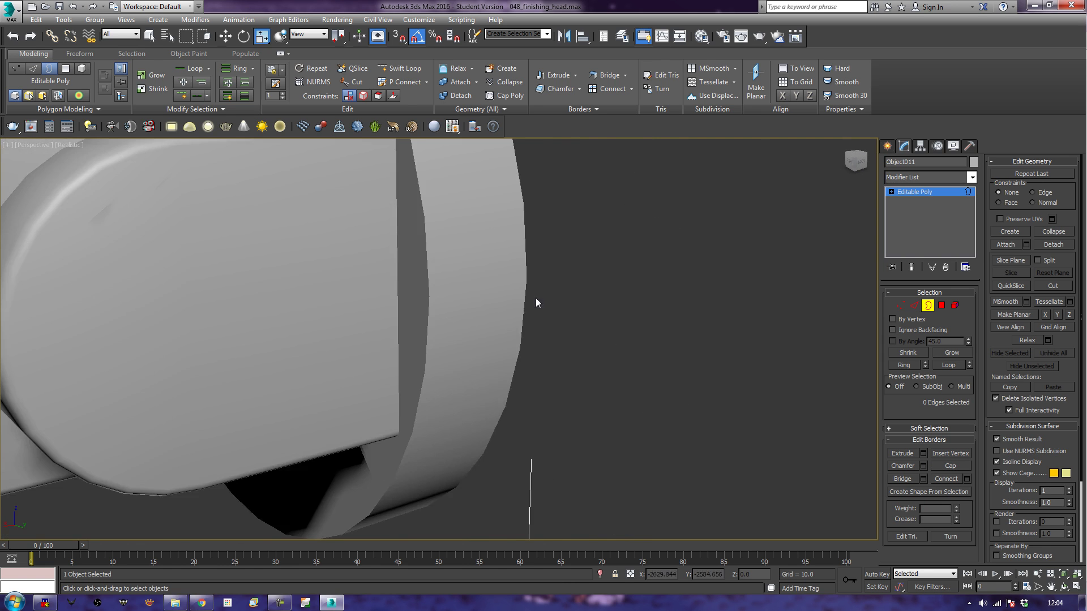
{"action": "middle_click_drag", "start_coordinate": [557, 312], "coordinate": [673, 383]}
{"action": "key", "text": "F4"}
{"action": "middle_click_drag", "start_coordinate": [527, 366], "coordinate": [583, 354], "text": "alt"}
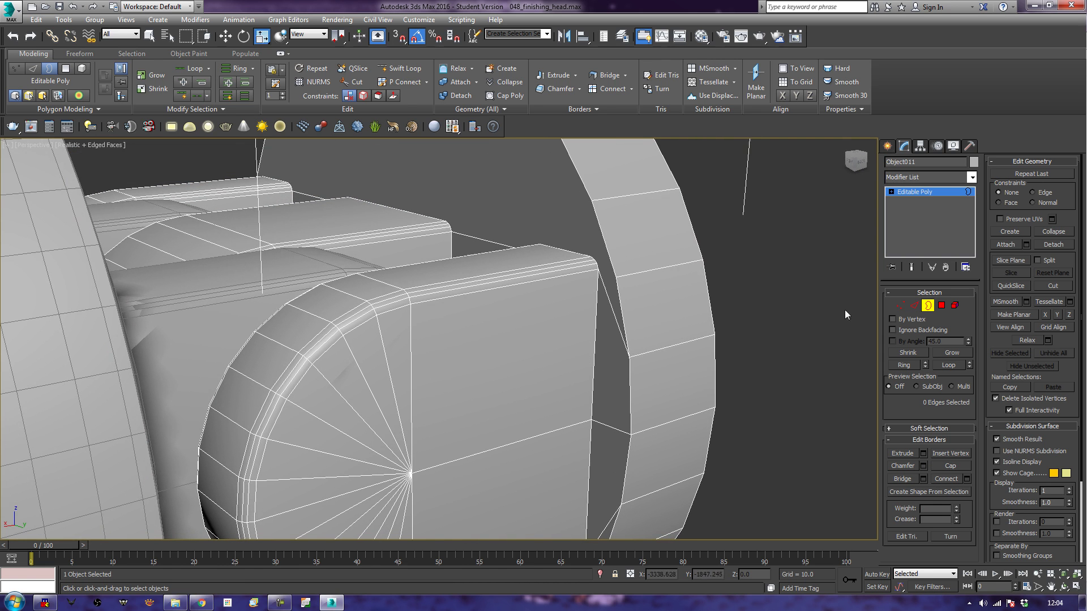
{"action": "left_click", "coordinate": [915, 309]}
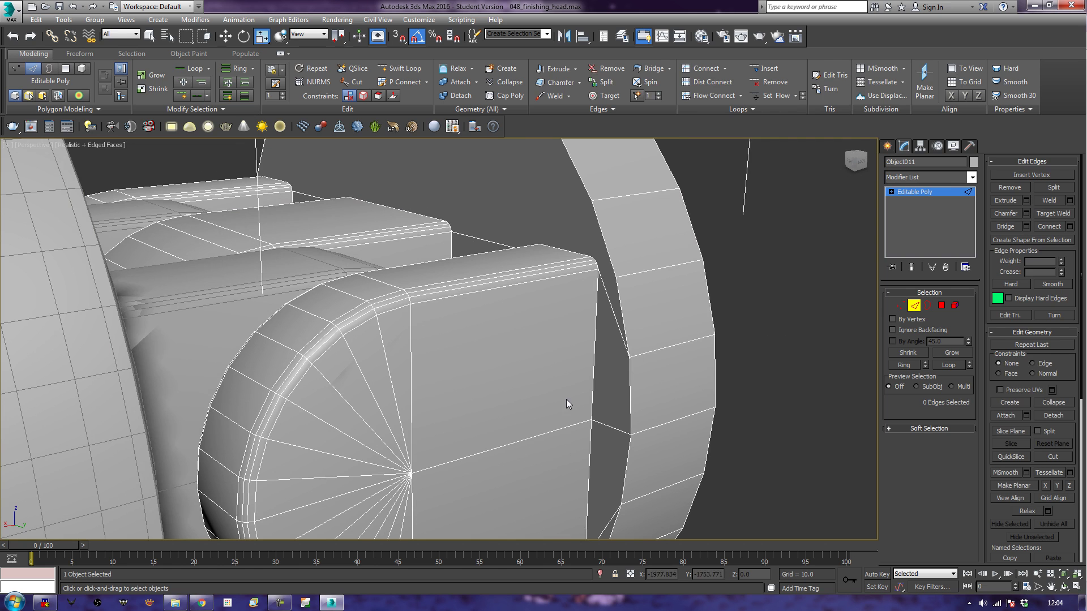
{"action": "double_click", "coordinate": [595, 392]}
{"action": "middle_click_drag", "start_coordinate": [594, 392], "coordinate": [600, 283], "text": "alt"}
{"action": "left_click", "coordinate": [583, 276], "text": "ctrl"}
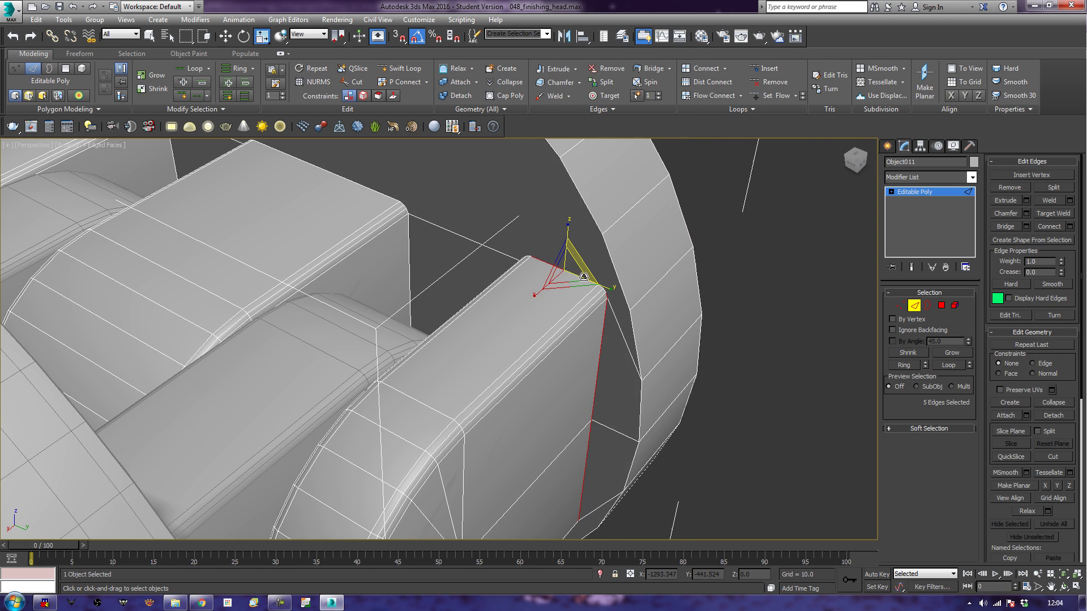
- Add the short rounded-corner edges between the top and outer side edges of the first outer hinge piece to the selection
{"action": "key", "text": "z"}
{"action": "middle_click_drag", "start_coordinate": [569, 304], "coordinate": [513, 229], "text": "alt"}
{"action": "middle_click_drag", "start_coordinate": [503, 192], "coordinate": [508, 218], "text": "alt"}
{"action": "middle_click_drag", "start_coordinate": [508, 218], "coordinate": [514, 291]}
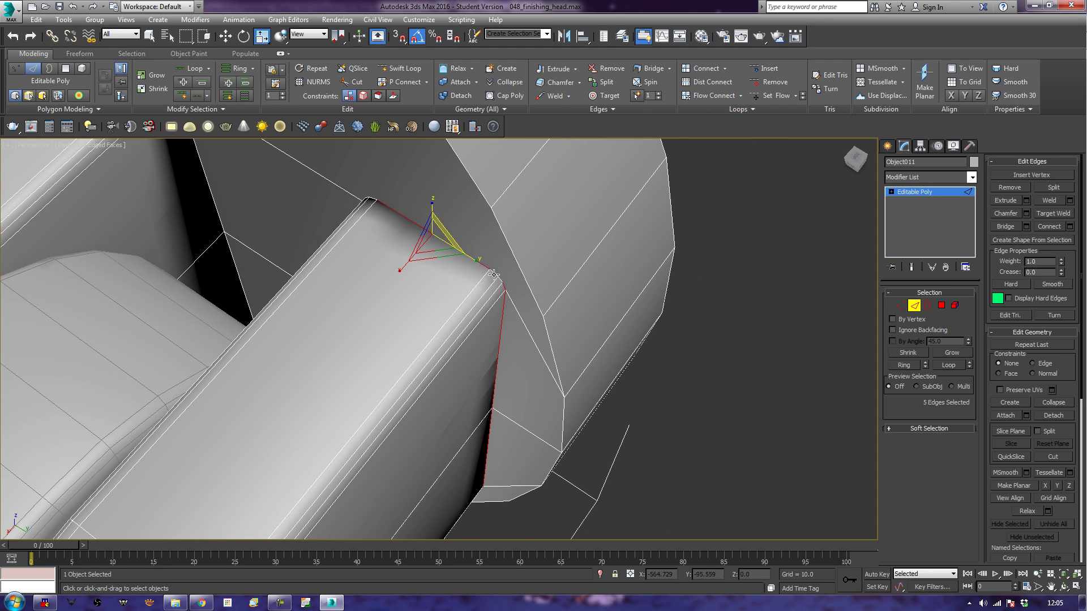
{"action": "left_click", "coordinate": [493, 276], "text": "ctrl"}
{"action": "left_click", "coordinate": [498, 280], "text": "ctrl"}
{"action": "left_click", "coordinate": [486, 291], "text": "alt"}
{"action": "key", "text": "q"}
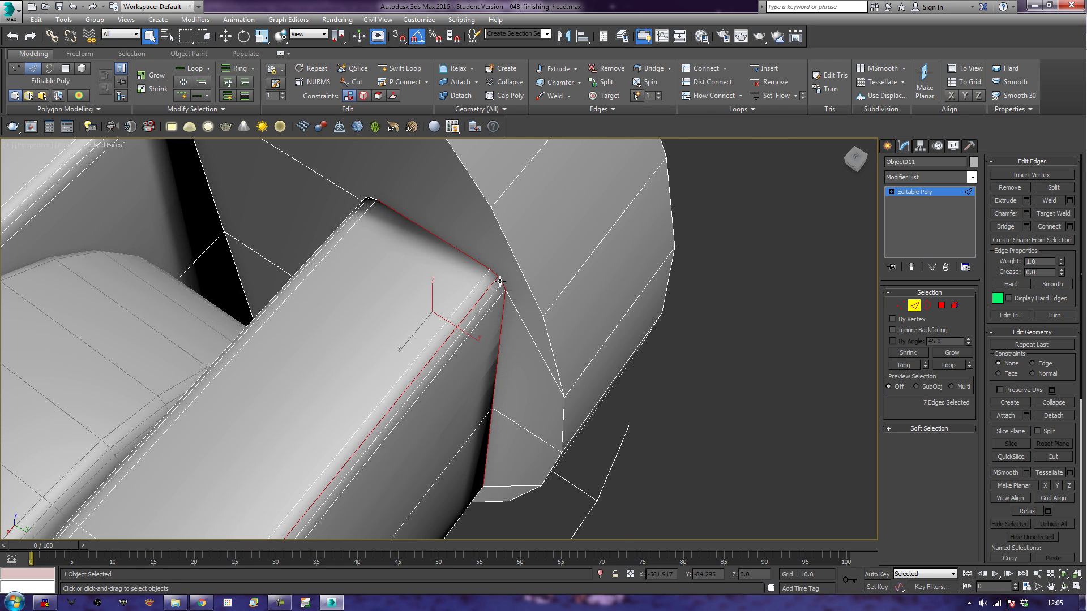
{"action": "left_click", "coordinate": [487, 290], "text": "ctrl"}
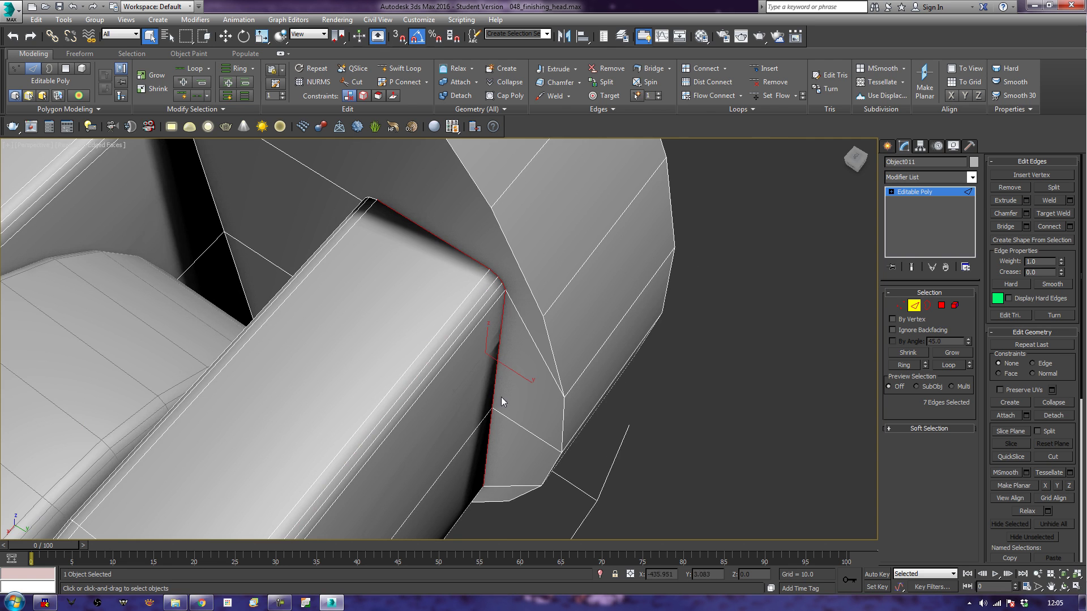
- Add the first outer hinge piece's bottom end edge and its outer bottom corner edges to the selection
{"action": "scroll", "coordinate": [492, 291], "scroll_direction": "up", "scroll_amount": 10}
{"action": "middle_click_drag", "start_coordinate": [492, 378], "coordinate": [520, 209]}
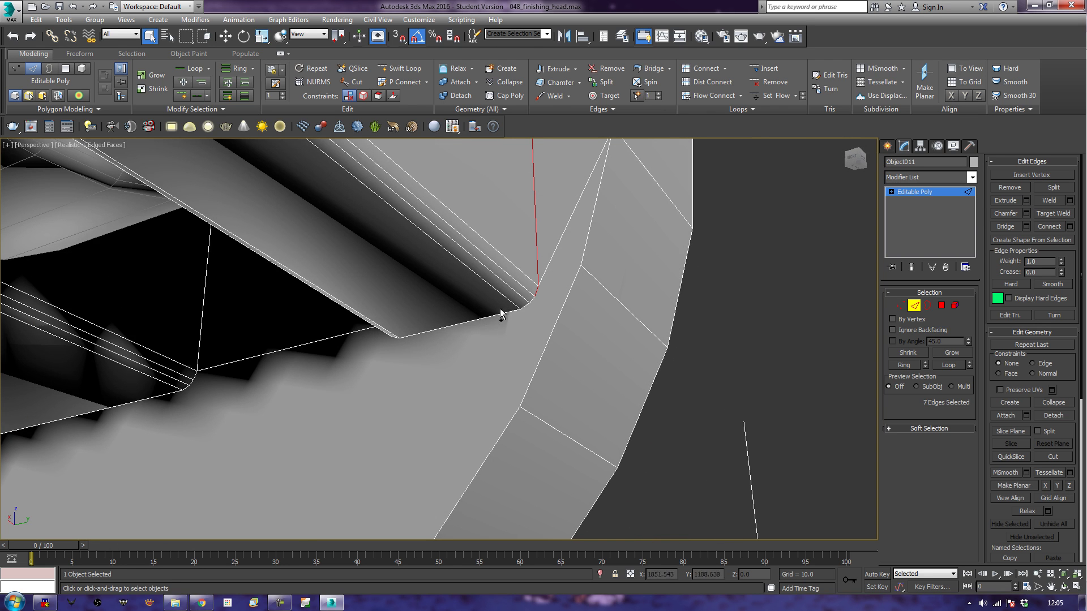
{"action": "left_click", "coordinate": [500, 313], "text": "ctrl"}
{"action": "left_click", "coordinate": [528, 303], "text": "ctrl"}
- Add the inner bottom corner edges and lower inner side edge of the first outer hinge piece to the selection
{"action": "middle_click_drag", "start_coordinate": [518, 321], "coordinate": [573, 319], "text": "alt"}
{"action": "scroll", "coordinate": [573, 318], "scroll_direction": "down", "scroll_amount": 5}
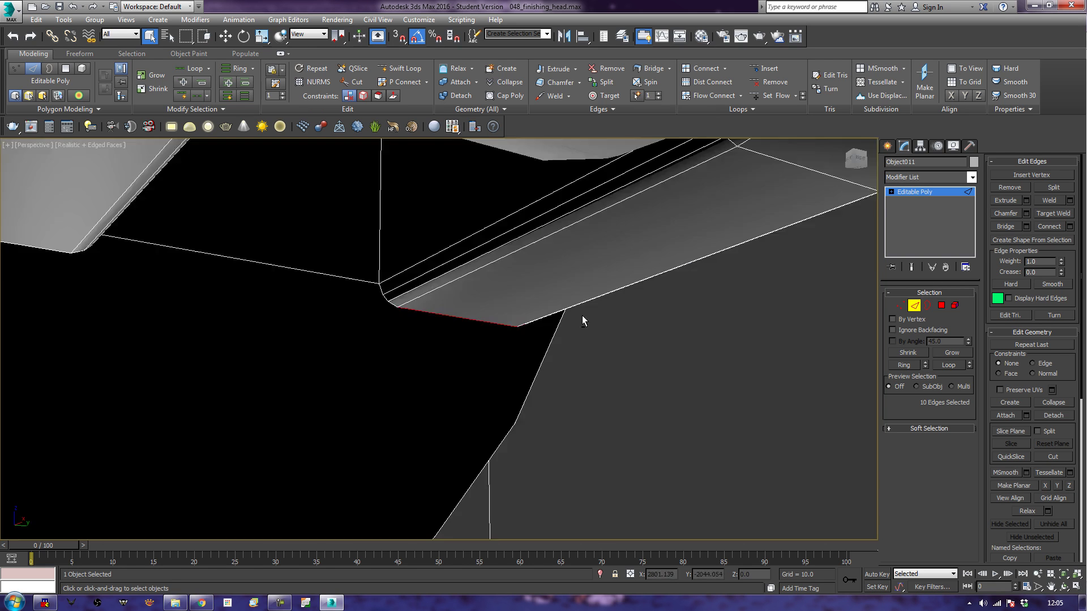
{"action": "left_click", "coordinate": [402, 221], "text": "ctrl"}
{"action": "left_click", "coordinate": [403, 275], "text": "ctrl"}
{"action": "left_click", "coordinate": [411, 282], "text": "ctrl"}
- Add the upper inner side edge and inner top corner edges of the first outer hinge piece, completing its edge loop
{"action": "middle_click_drag", "start_coordinate": [454, 251], "coordinate": [493, 552]}
{"action": "scroll", "coordinate": [523, 359], "scroll_direction": "down", "scroll_amount": 10}
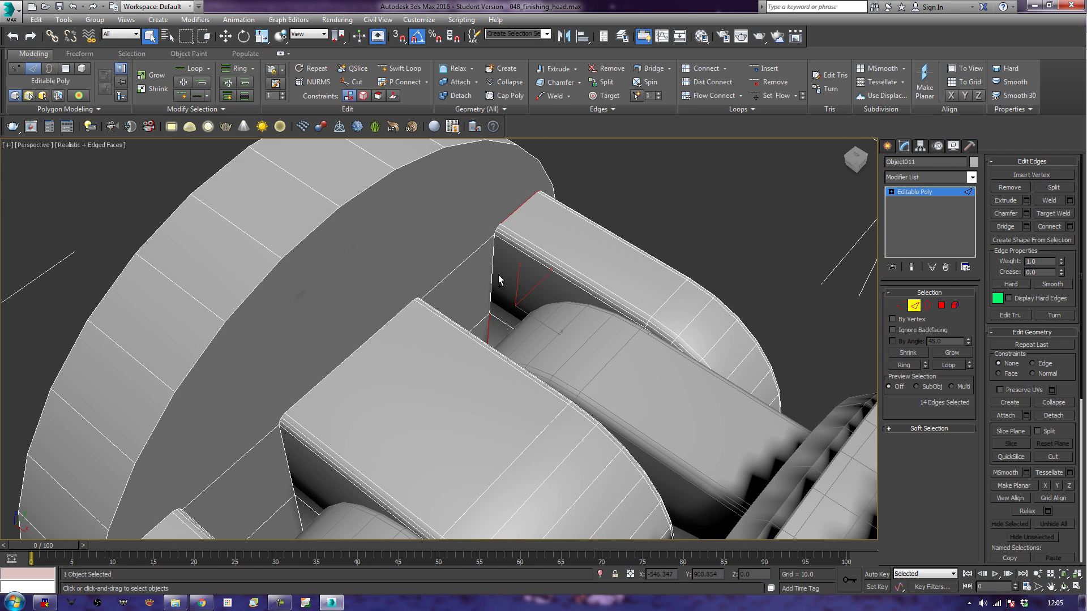
{"action": "left_click", "coordinate": [491, 270], "text": "ctrl"}
{"action": "scroll", "coordinate": [490, 268], "scroll_direction": "up", "scroll_amount": 5}
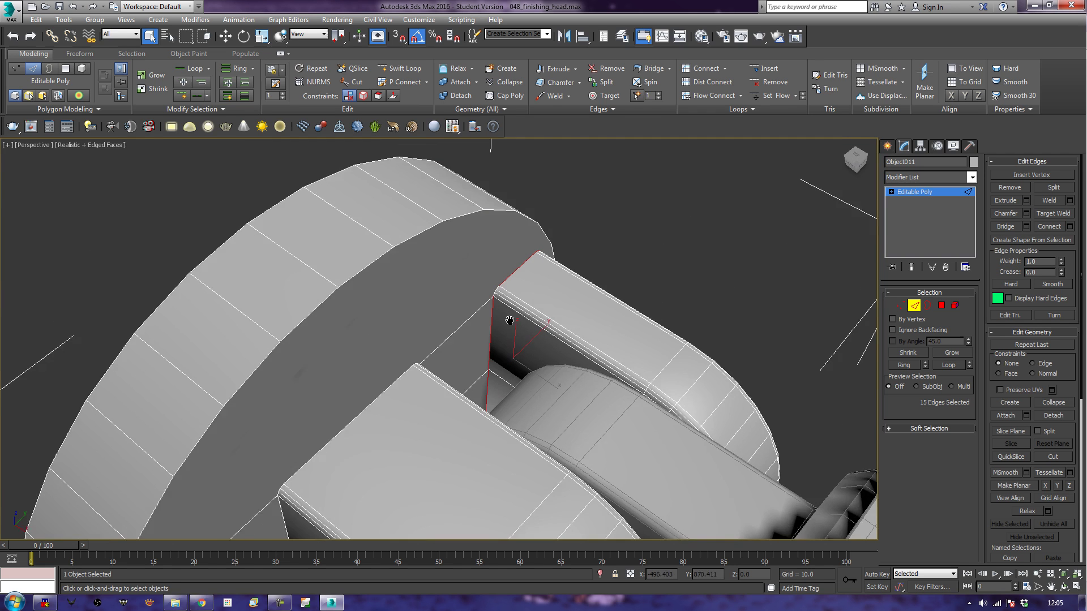
{"action": "left_click", "coordinate": [476, 266], "text": "ctrl"}
{"action": "left_click", "coordinate": [473, 275], "text": "ctrl"}
{"action": "left_click", "coordinate": [471, 285], "text": "ctrl"}
- Add the middle hinge piece's top end edge, first side edges and the corner edges between them to the selection
{"action": "middle_click_drag", "start_coordinate": [460, 380], "coordinate": [703, 162]}
{"action": "scroll", "coordinate": [674, 187], "scroll_direction": "up", "scroll_amount": 2}
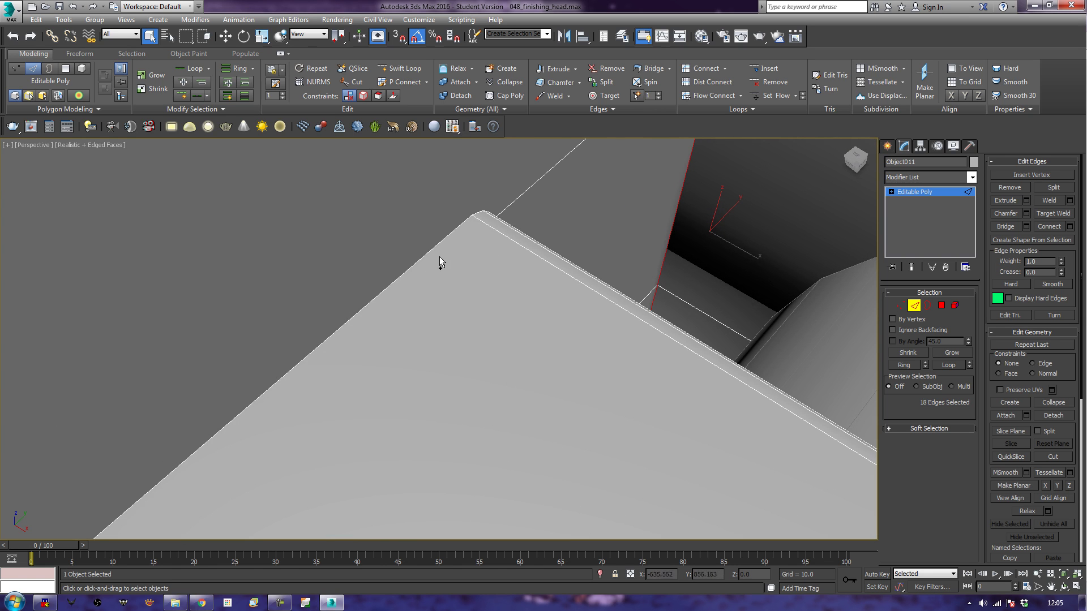
{"action": "left_click", "coordinate": [417, 263], "text": "ctrl"}
{"action": "middle_click_drag", "start_coordinate": [460, 314], "coordinate": [335, 360]}
{"action": "scroll", "coordinate": [484, 270], "scroll_direction": "down", "scroll_amount": 3}
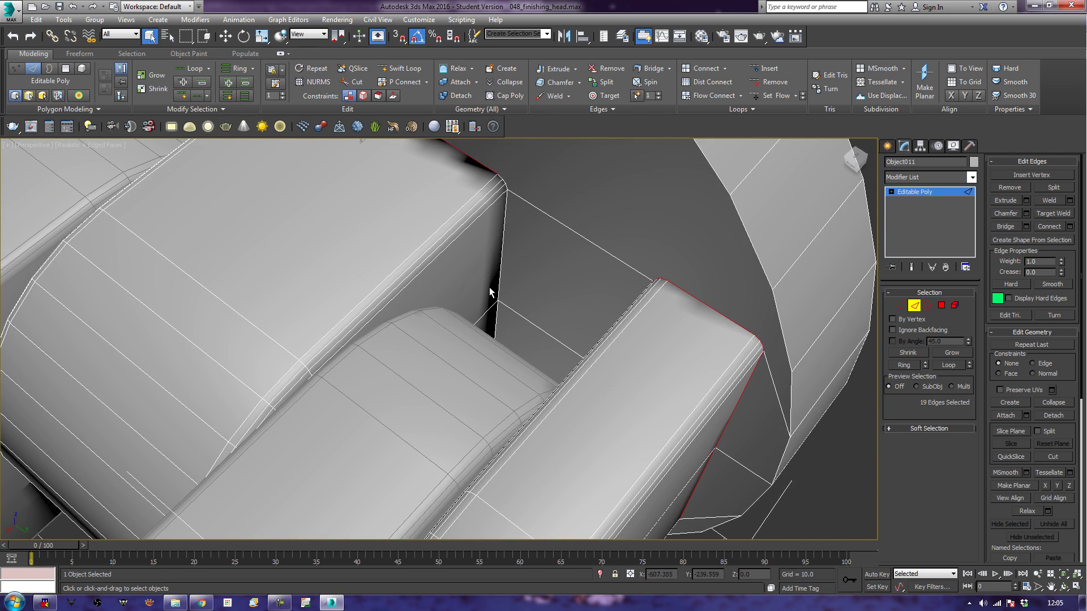
{"action": "left_click", "coordinate": [498, 274], "text": "ctrl"}
{"action": "left_click", "coordinate": [496, 308], "text": "ctrl"}
{"action": "middle_click_drag", "start_coordinate": [519, 222], "coordinate": [446, 281], "text": "alt"}
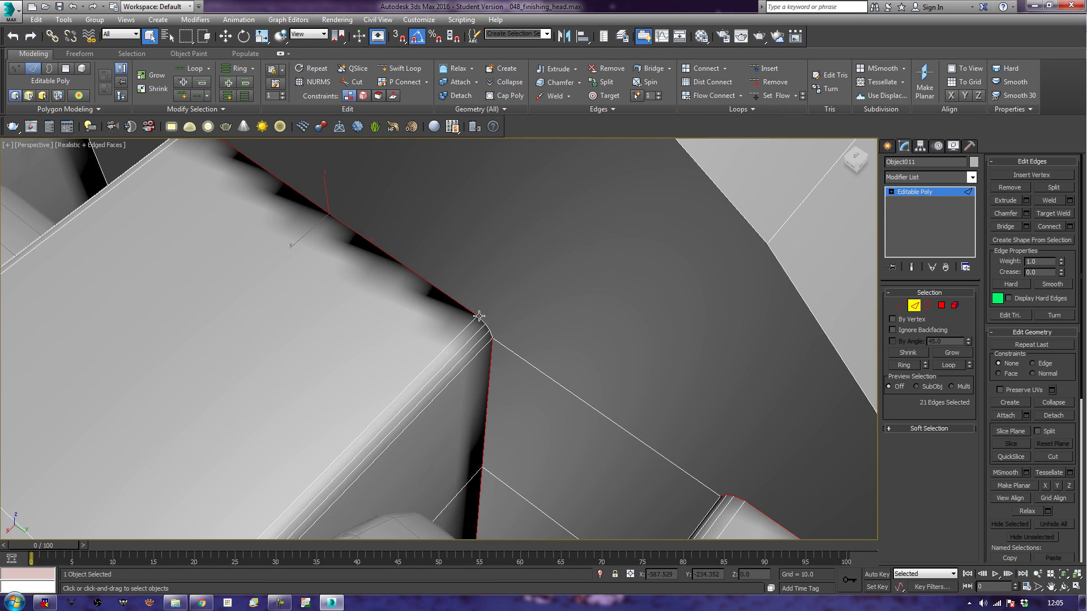
{"action": "left_click", "coordinate": [496, 336], "text": "ctrl"}
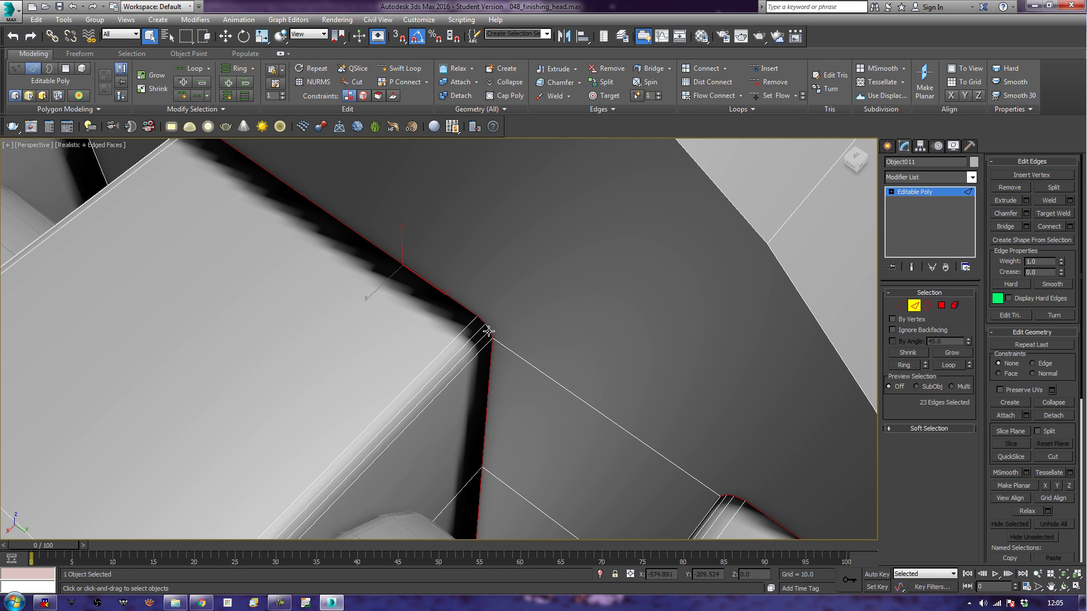
{"action": "left_click", "coordinate": [490, 328], "text": "ctrl"}
- Add the middle hinge piece's first bottom corner edges and its bottom end edge at the disc to the selection
{"action": "middle_click_drag", "start_coordinate": [532, 446], "coordinate": [559, 73]}
{"action": "middle_click_drag", "start_coordinate": [622, 243], "coordinate": [599, 127], "text": "alt"}
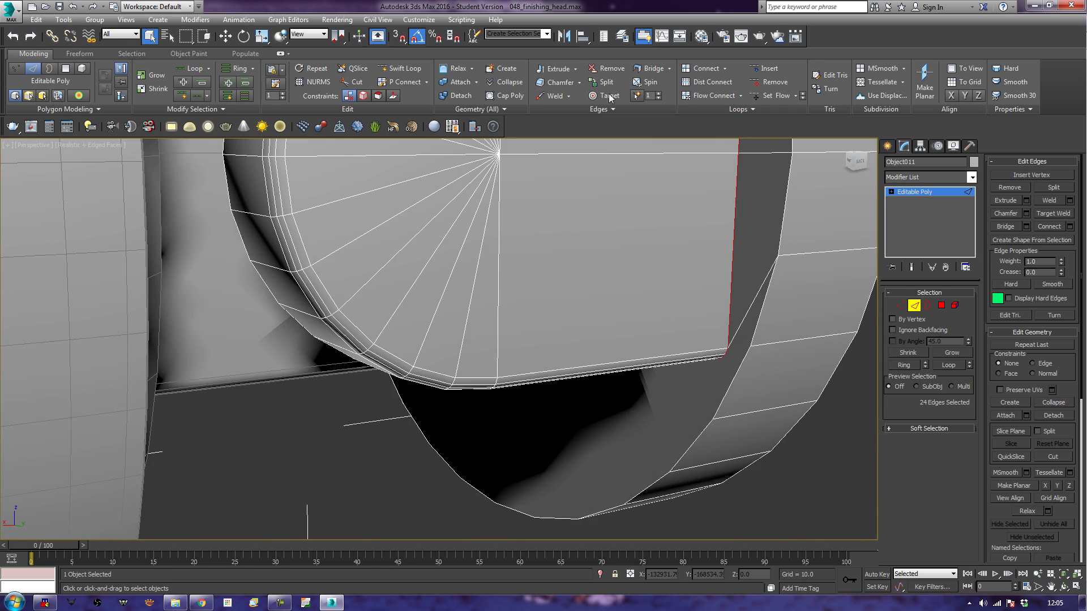
{"action": "middle_click_drag", "start_coordinate": [559, 298], "coordinate": [567, 239], "text": "alt"}
{"action": "scroll", "coordinate": [565, 259], "scroll_direction": "up", "scroll_amount": 2}
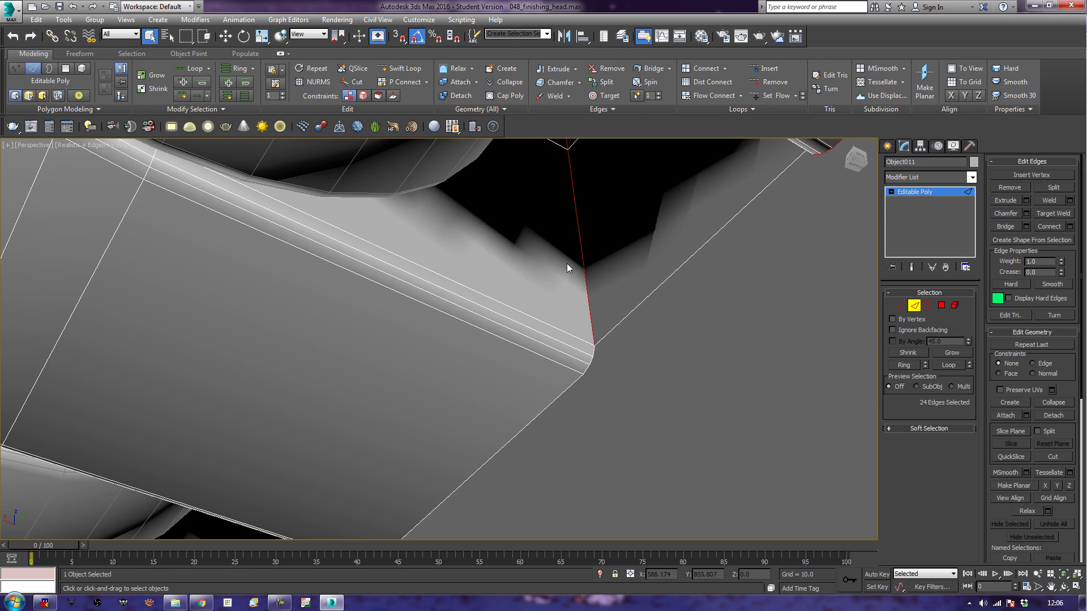
{"action": "left_click", "coordinate": [579, 377]}
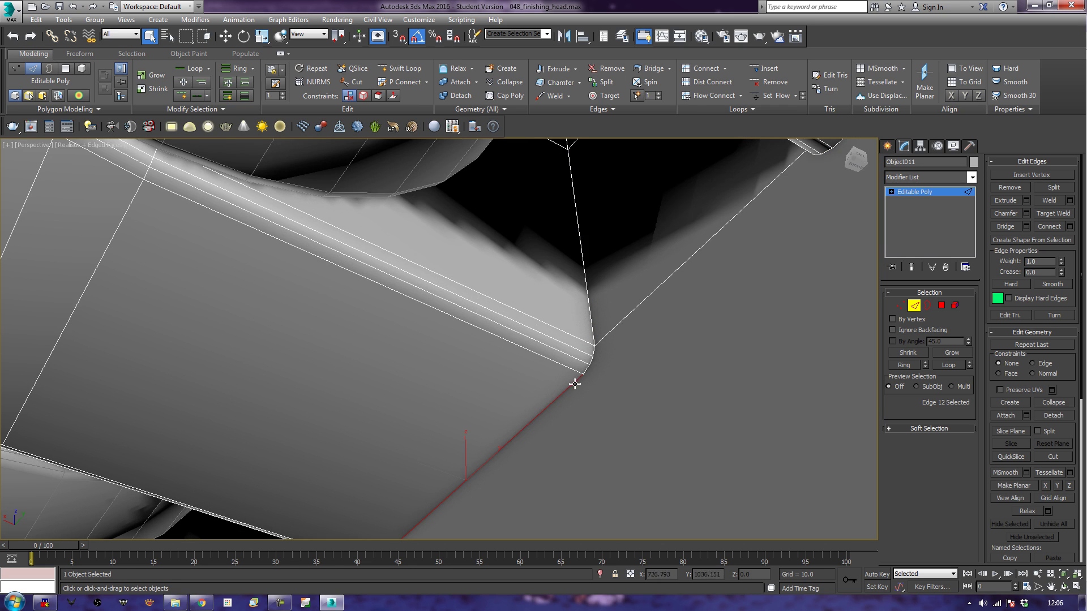
{"action": "double_click", "coordinate": [589, 370]}
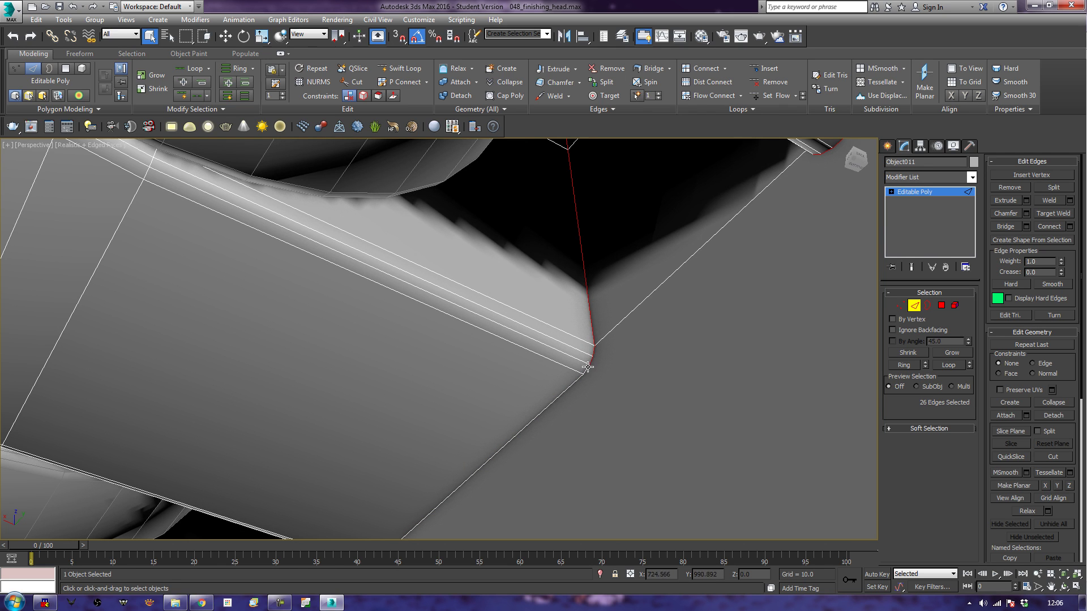
{"action": "double_click", "coordinate": [577, 379], "text": "ctrl"}
{"action": "middle_click_drag", "start_coordinate": [558, 395], "coordinate": [655, 506], "text": "alt"}
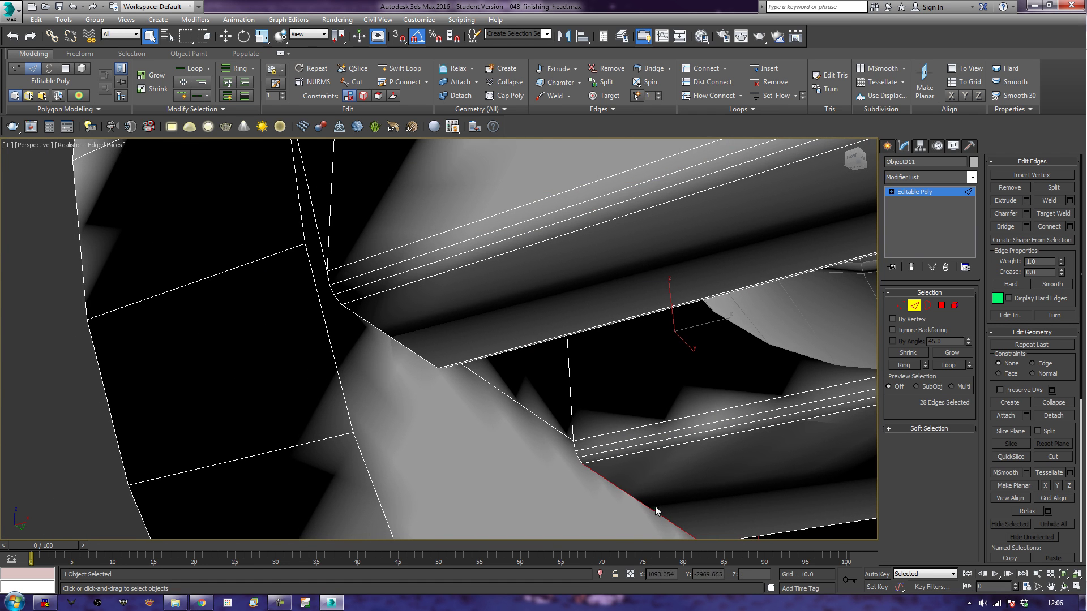
- Add the middle hinge piece's opposite bottom corner edges and adjoining lower side edge to the selection
{"action": "left_click", "coordinate": [579, 460], "text": "ctrl"}
{"action": "left_click", "coordinate": [576, 454], "text": "ctrl"}
{"action": "left_click", "coordinate": [574, 450], "text": "alt"}
{"action": "left_click", "coordinate": [575, 455], "text": "ctrl"}
{"action": "left_click", "coordinate": [571, 427], "text": "ctrl"}
- Complete the middle hinge piece's edge loop with the remaining upper side edge and top corner edges
{"action": "scroll", "coordinate": [600, 416], "scroll_direction": "down", "scroll_amount": 5}
{"action": "middle_click_drag", "start_coordinate": [600, 416], "coordinate": [606, 419], "text": "alt"}
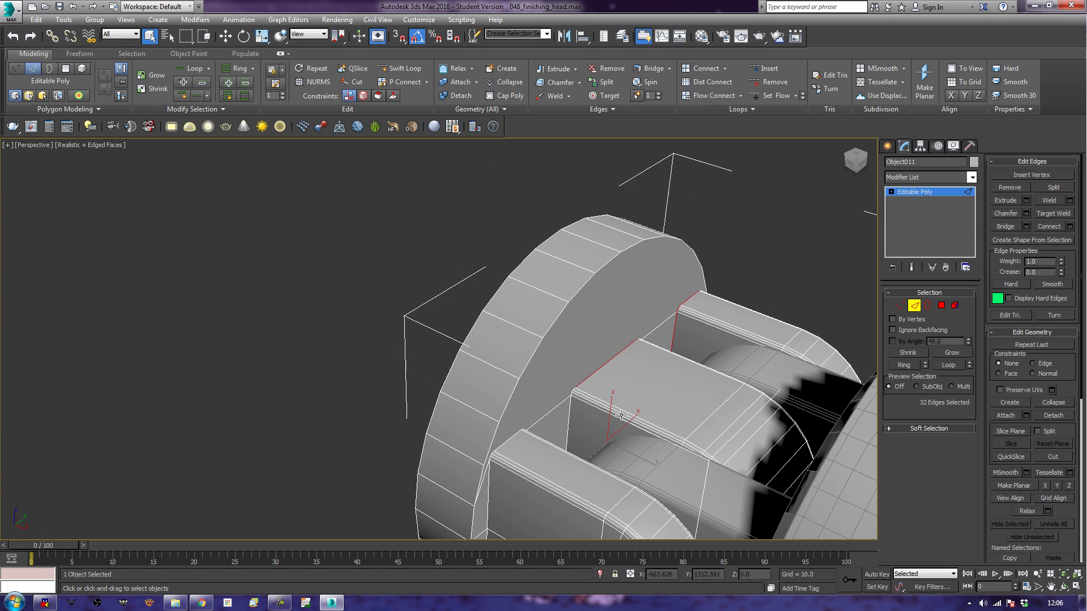
{"action": "scroll", "coordinate": [610, 422], "scroll_direction": "up", "scroll_amount": 5}
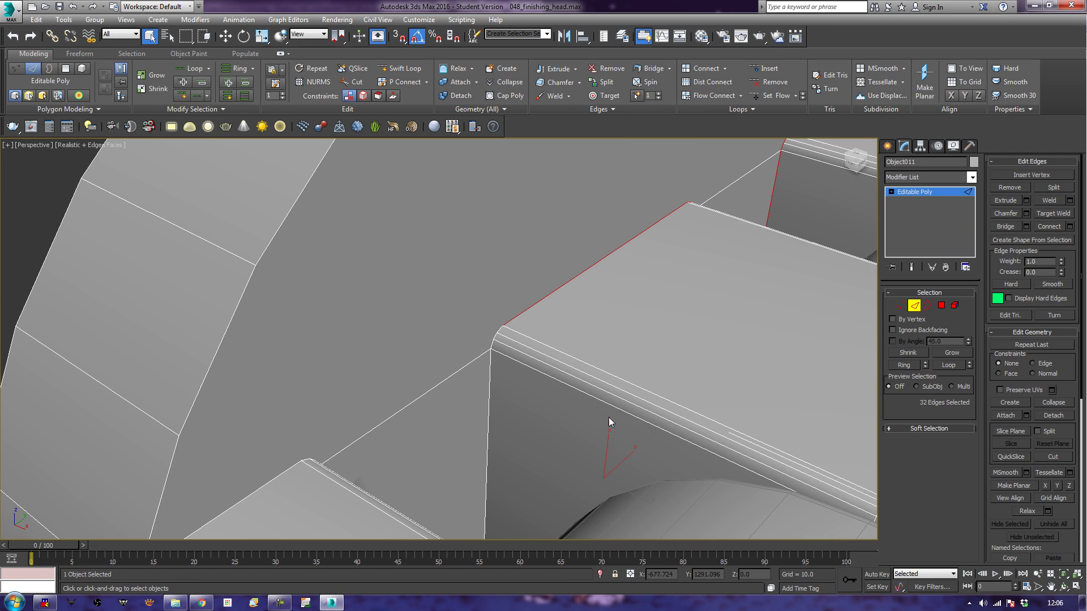
{"action": "left_click", "coordinate": [487, 397], "text": "ctrl"}
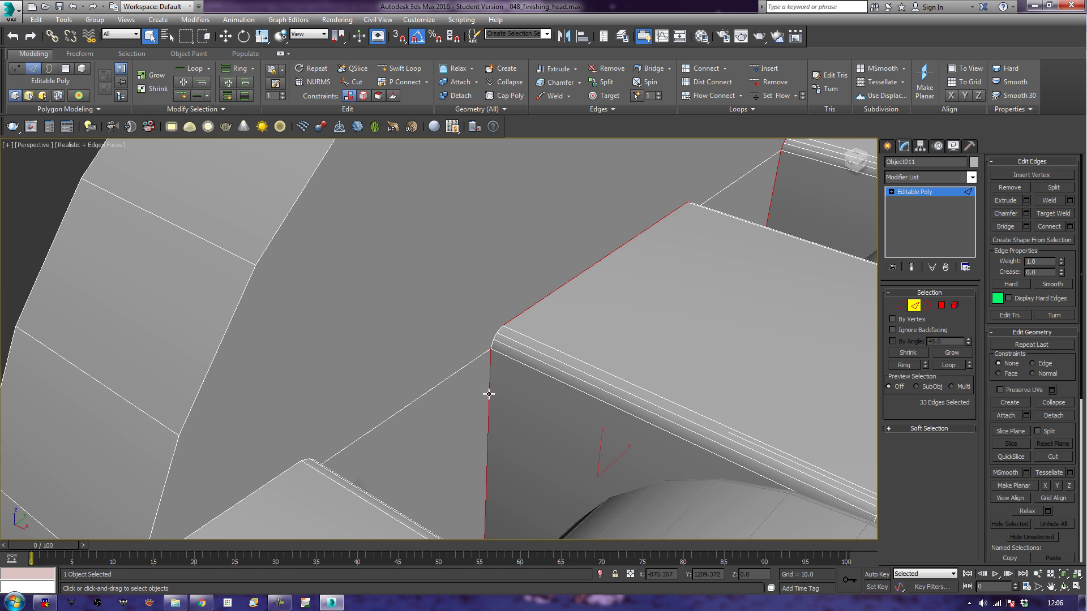
{"action": "left_click", "coordinate": [495, 336], "text": "ctrl"}
{"action": "middle_click_drag", "start_coordinate": [495, 336], "coordinate": [495, 370], "text": "alt"}
- Add the inner side end edges of the second outer hinge piece to the selection, leaving out its lengthwise edges
{"action": "middle_click_drag", "start_coordinate": [364, 282], "coordinate": [556, 389]}
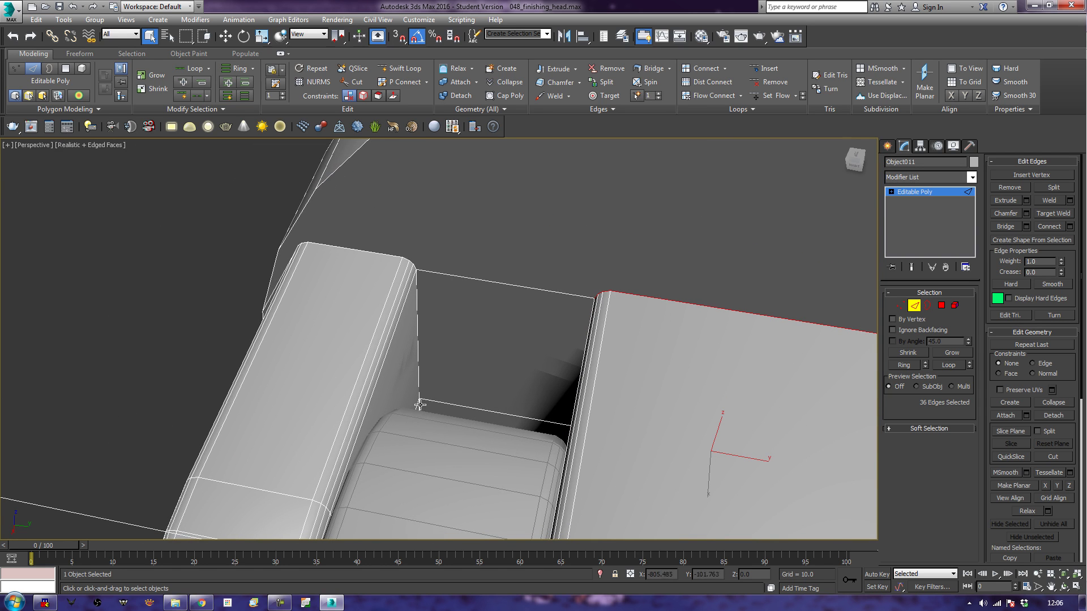
{"action": "left_click", "coordinate": [422, 370], "text": "ctrl"}
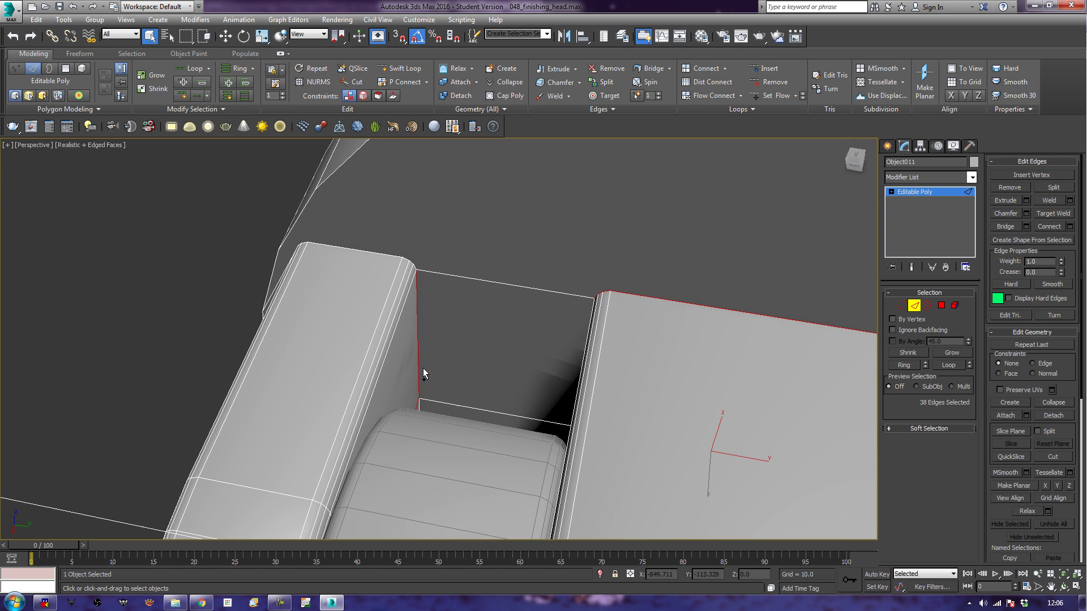
{"action": "left_click", "coordinate": [415, 266], "text": "ctrl"}
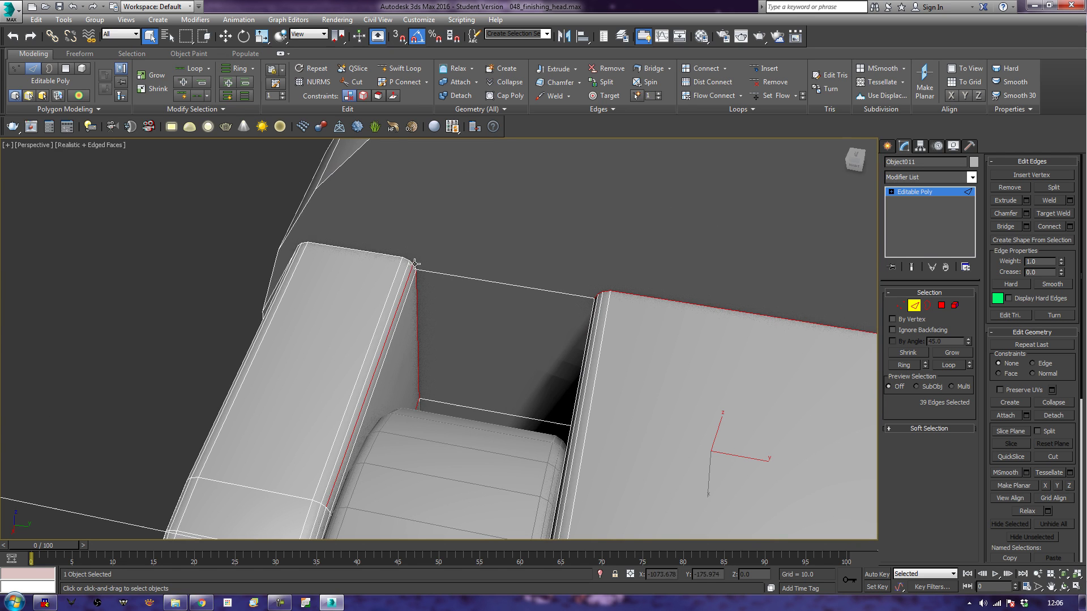
{"action": "left_click", "coordinate": [416, 265], "text": "alt"}
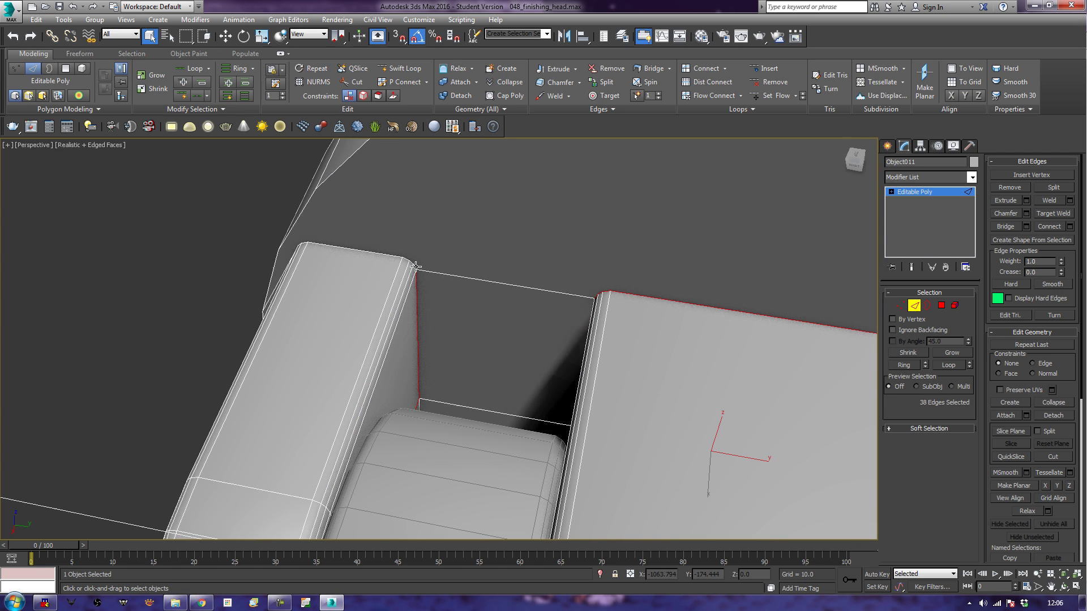
{"action": "left_click", "coordinate": [420, 273], "text": "alt"}
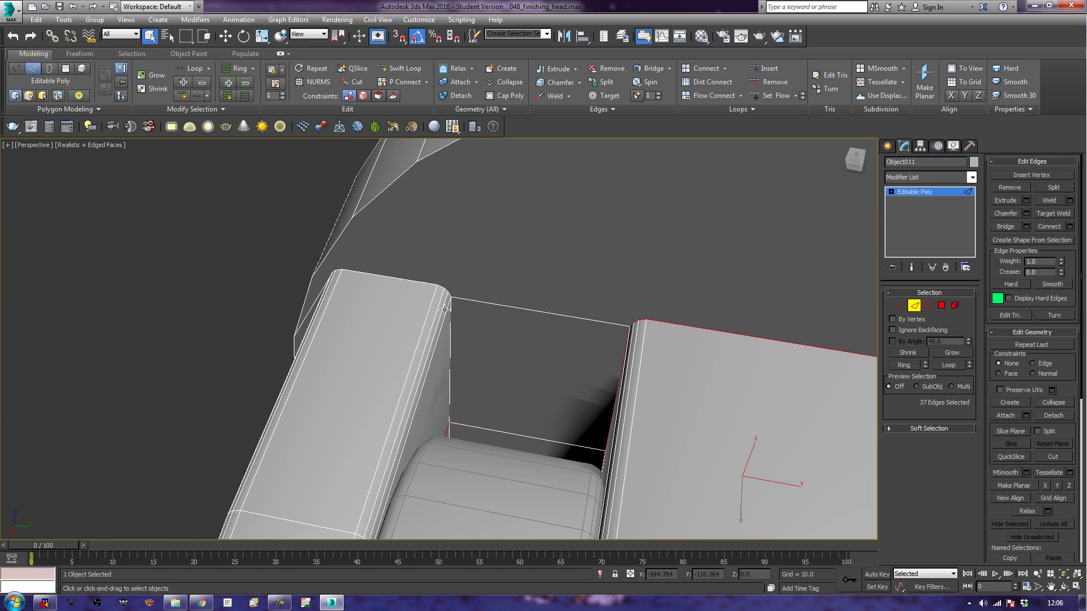
{"action": "middle_click_drag", "start_coordinate": [464, 342], "coordinate": [461, 372], "text": "alt"}
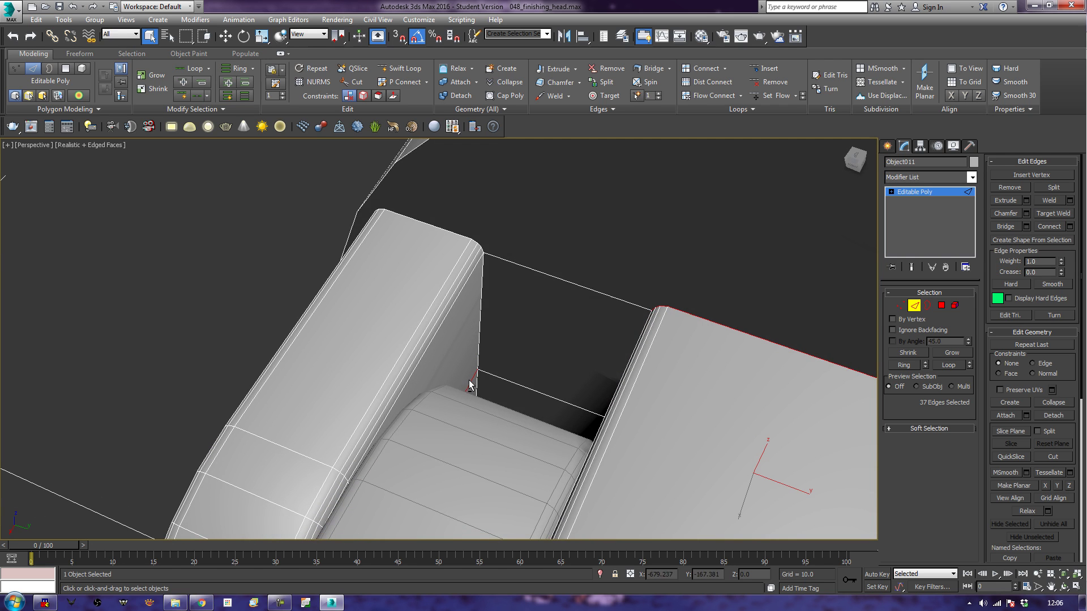
{"action": "left_click", "coordinate": [473, 384], "text": "alt"}
{"action": "left_click", "coordinate": [480, 339], "text": "ctrl"}
- Add the second outer hinge piece's inner top corner edges and top end edge to the selection
{"action": "middle_click_drag", "start_coordinate": [487, 303], "coordinate": [506, 426]}
{"action": "scroll", "coordinate": [509, 428], "scroll_direction": "up", "scroll_amount": 2}
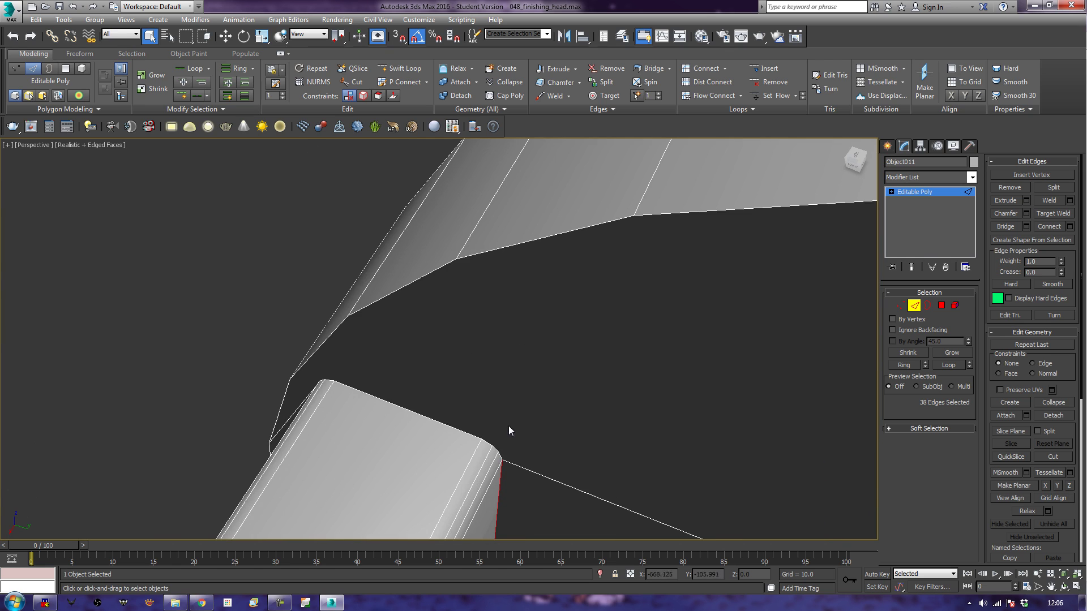
{"action": "left_click", "coordinate": [493, 447], "text": "ctrl"}
{"action": "left_click", "coordinate": [470, 435], "text": "ctrl"}
{"action": "scroll", "coordinate": [468, 432], "scroll_direction": "down", "scroll_amount": 2}
- Add the second outer hinge piece's outer top corner edges and outer side edge to the selection
{"action": "middle_click_drag", "start_coordinate": [420, 453], "coordinate": [756, 168], "text": "alt"}
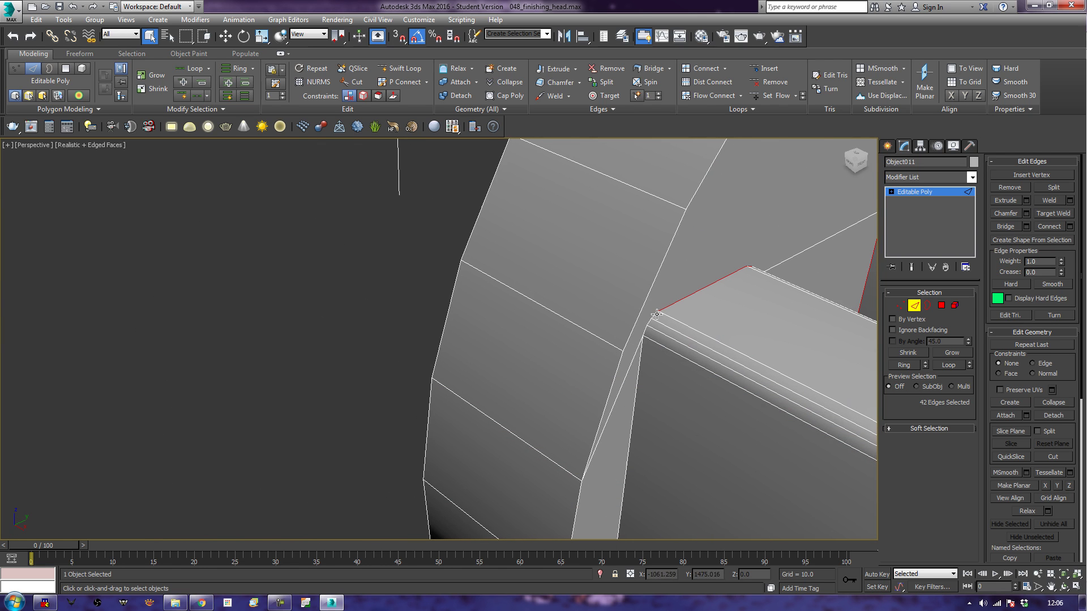
{"action": "left_click", "coordinate": [647, 328], "text": "ctrl"}
{"action": "left_click", "coordinate": [647, 329], "text": "alt"}
{"action": "left_click", "coordinate": [640, 365], "text": "ctrl"}
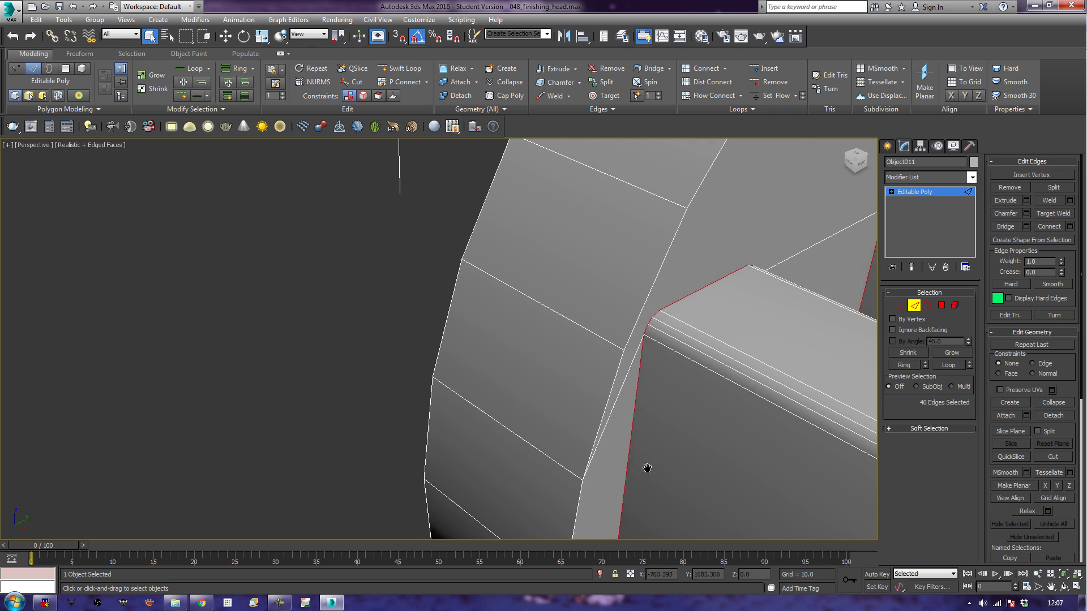
- Add the second outer hinge piece's bottom end edge and outer bottom corner edges to the selection
{"action": "middle_click_drag", "start_coordinate": [640, 476], "coordinate": [685, 274], "text": "alt"}
{"action": "left_click", "coordinate": [658, 357], "text": "ctrl"}
{"action": "middle_click_drag", "start_coordinate": [659, 357], "coordinate": [693, 395], "text": "alt"}
{"action": "left_click", "coordinate": [702, 349], "text": "ctrl"}
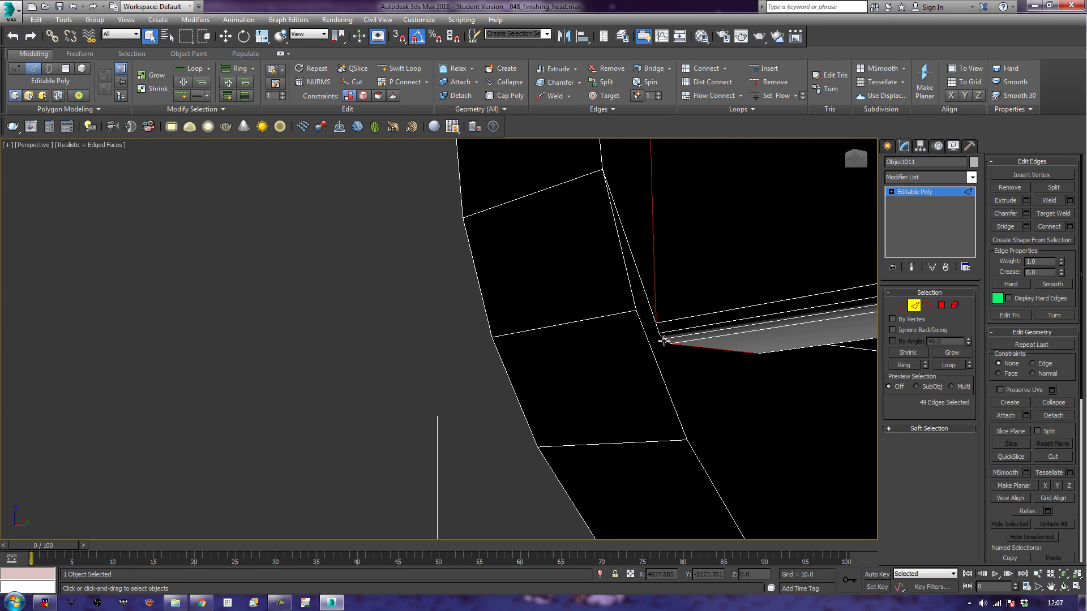
{"action": "left_click", "coordinate": [660, 335], "text": "ctrl"}
{"action": "left_click", "coordinate": [659, 329], "text": "alt"}
{"action": "left_click", "coordinate": [657, 327], "text": "ctrl"}
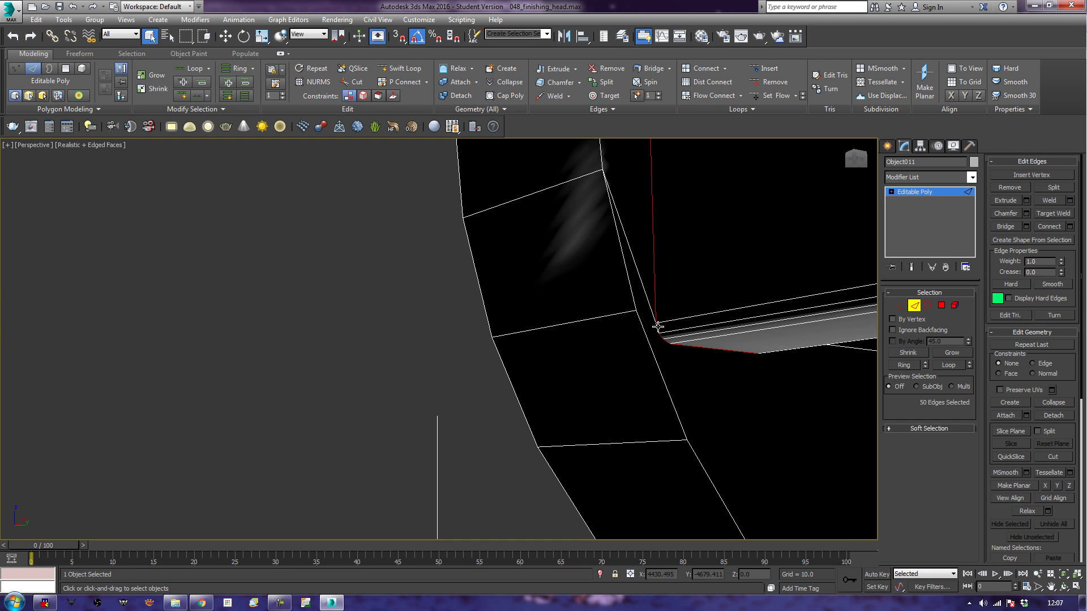
- Complete the second outer hinge piece's edge loop with its inner bottom corner edges
{"action": "middle_click_drag", "start_coordinate": [756, 385], "coordinate": [685, 351], "text": "alt"}
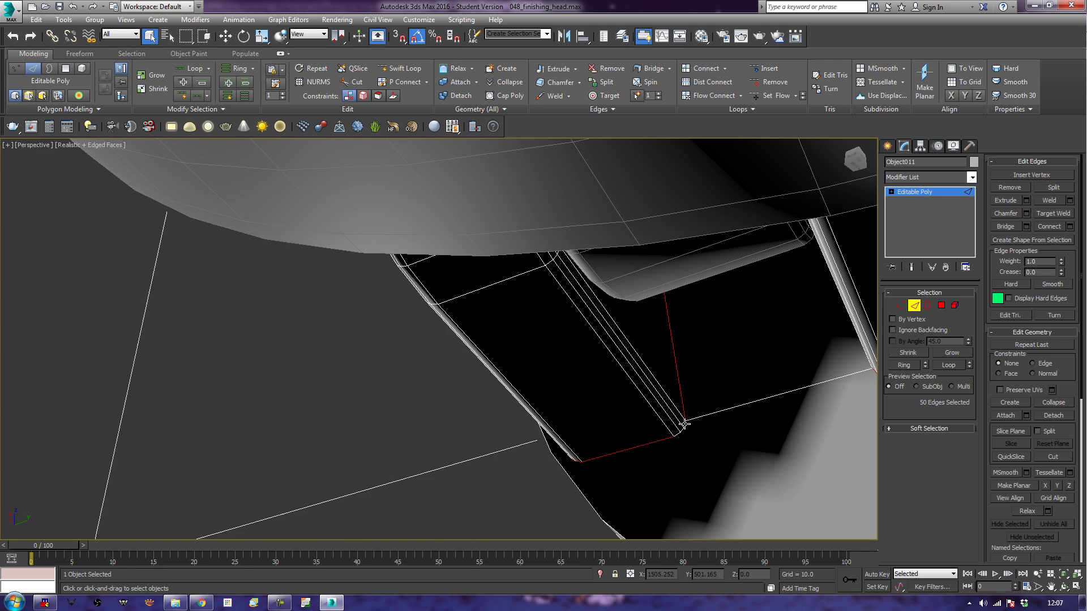
{"action": "scroll", "coordinate": [692, 429], "scroll_direction": "up", "scroll_amount": 3}
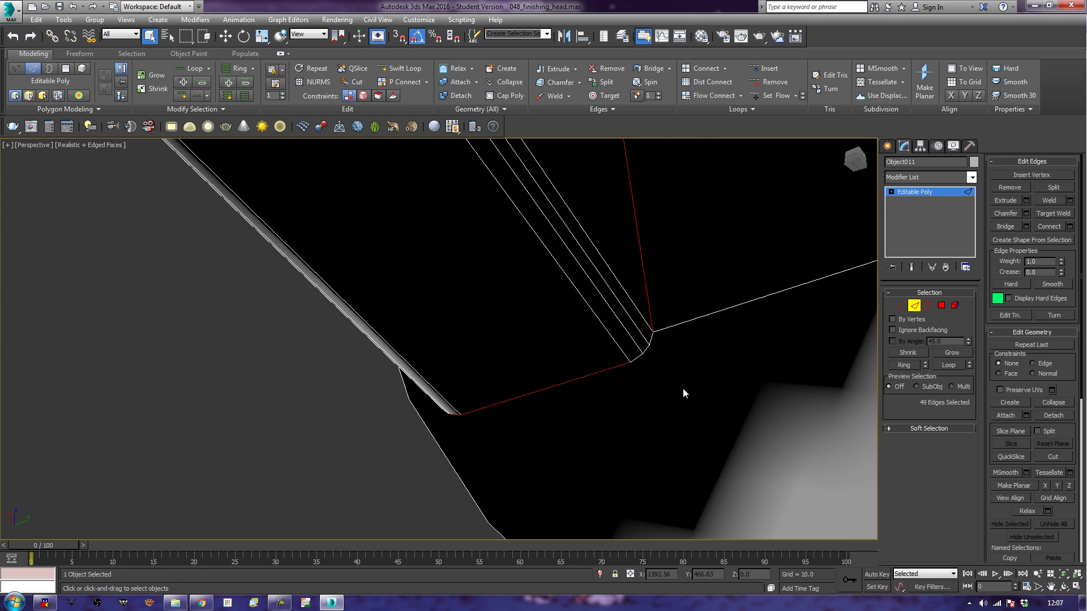
{"action": "left_click", "coordinate": [644, 357], "text": "ctrl"}
{"action": "left_click", "coordinate": [639, 360], "text": "ctrl"}
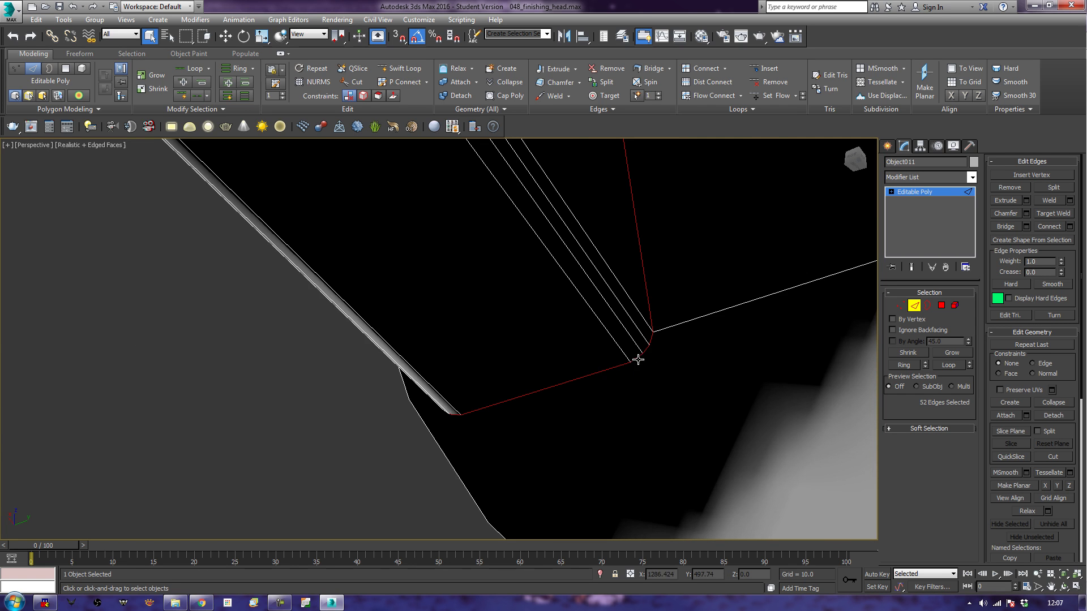
- Chamfer the selected edge loops around all three hinge pieces slightly where they meet the disc, and leave edge editing
{"action": "scroll", "coordinate": [636, 365], "scroll_direction": "down", "scroll_amount": 5}
{"action": "middle_click_drag", "start_coordinate": [526, 342], "coordinate": [643, 394], "text": "alt"}
{"action": "scroll", "coordinate": [643, 394], "scroll_direction": "up", "scroll_amount": 5}
{"action": "scroll", "coordinate": [606, 276], "scroll_direction": "down", "scroll_amount": 4}
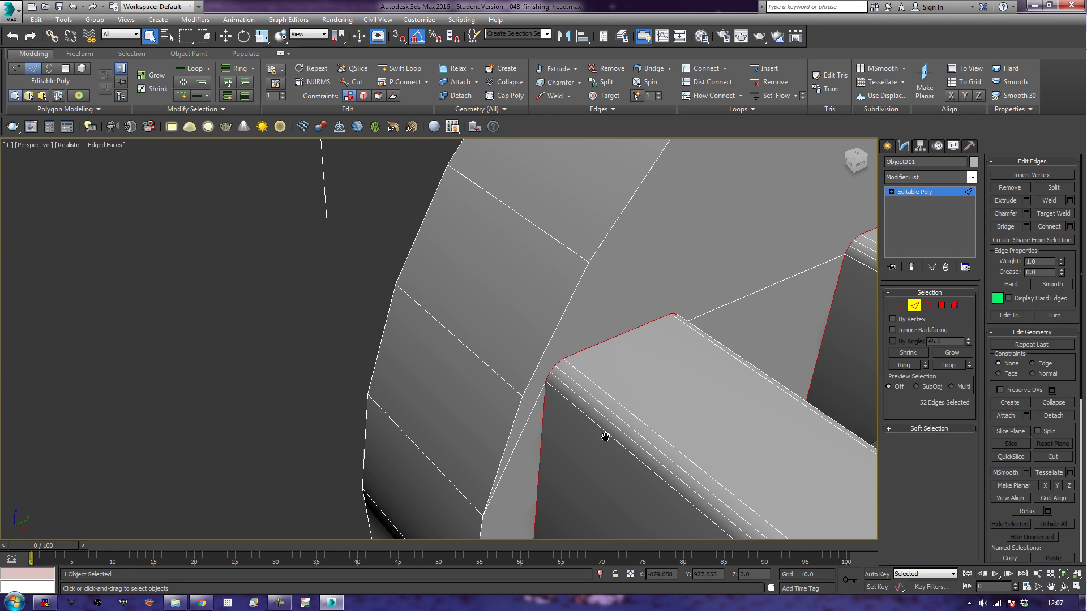
{"action": "left_click", "coordinate": [1011, 214]}
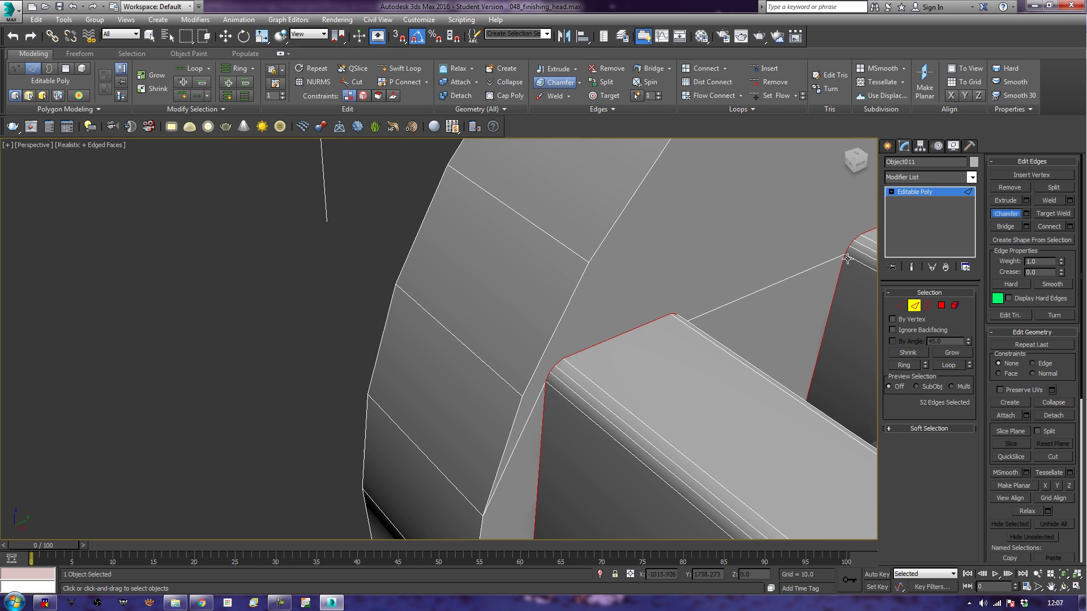
{"action": "left_click_drag", "start_coordinate": [635, 321], "coordinate": [644, 324]}
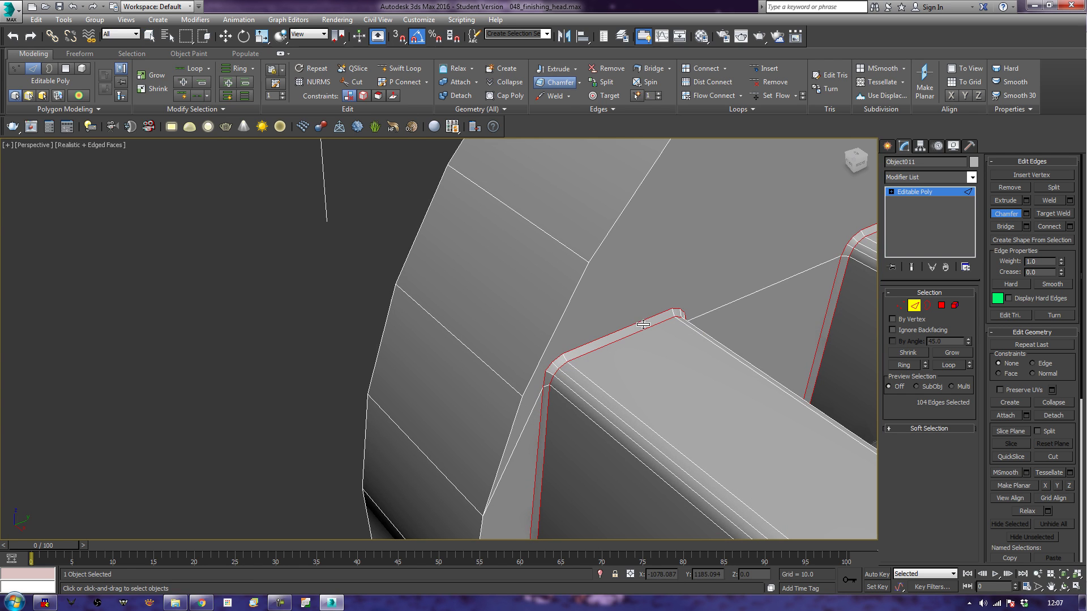
{"action": "left_click", "coordinate": [913, 304]}
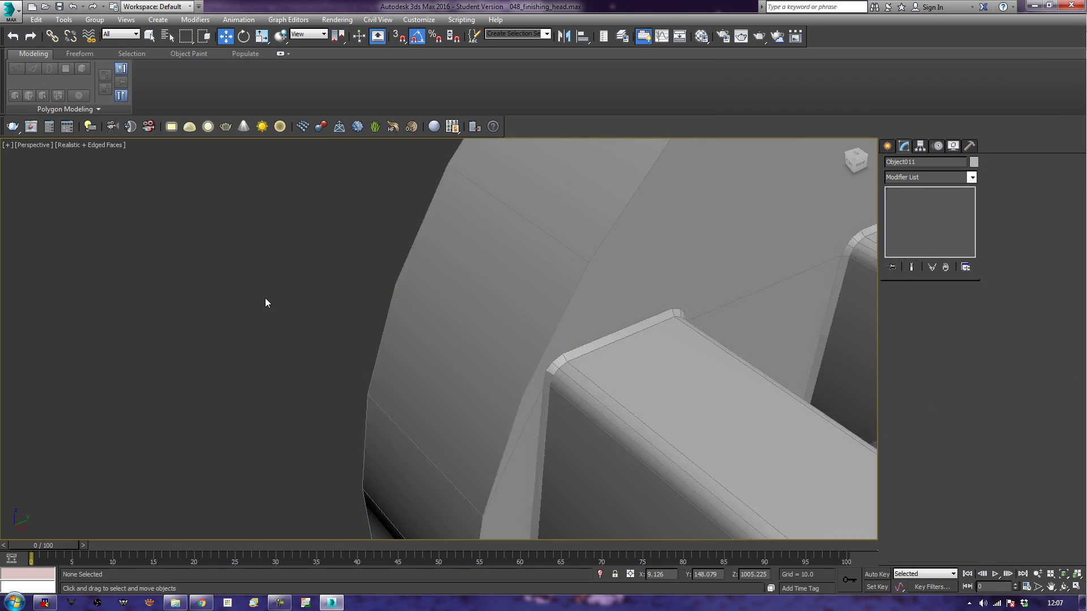
- Clear the selection and select the hinge joint object with its end disc
{"action": "left_click", "coordinate": [265, 298]}
{"action": "scroll", "coordinate": [264, 297], "scroll_direction": "down", "scroll_amount": 5}
{"action": "middle_click_drag", "start_coordinate": [264, 301], "coordinate": [595, 306], "text": "alt"}
{"action": "left_click", "coordinate": [588, 293]}
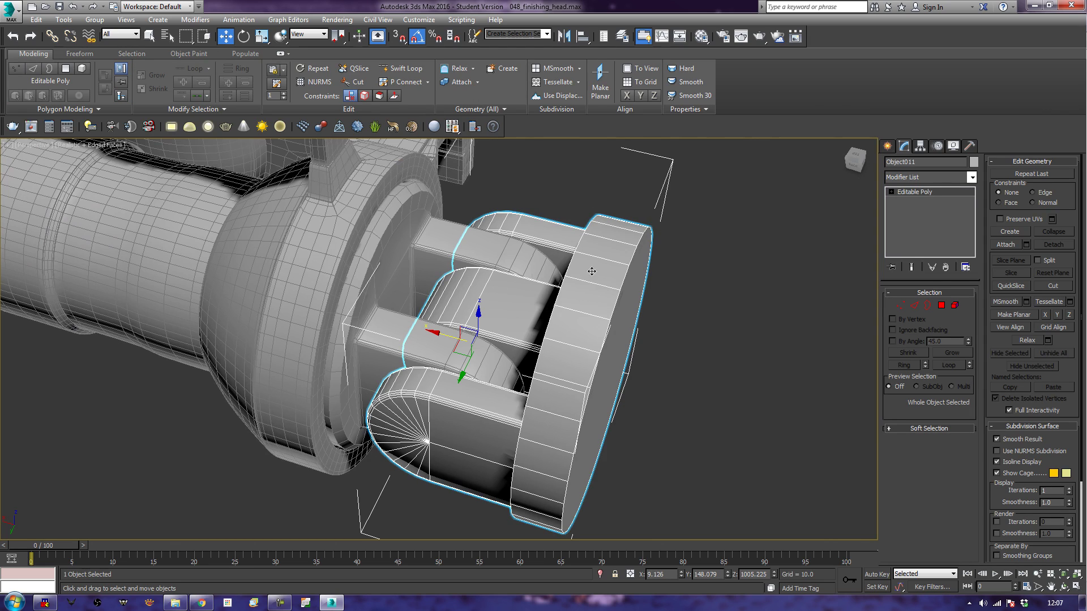
- Thin the end disc by moving its outer cap polygon along X toward the hinge pieces
{"action": "middle_click_drag", "start_coordinate": [593, 279], "coordinate": [517, 359], "text": "alt"}
{"action": "scroll", "coordinate": [559, 426], "scroll_direction": "up", "scroll_amount": 3}
{"action": "middle_click_drag", "start_coordinate": [537, 451], "coordinate": [559, 380], "text": "alt"}
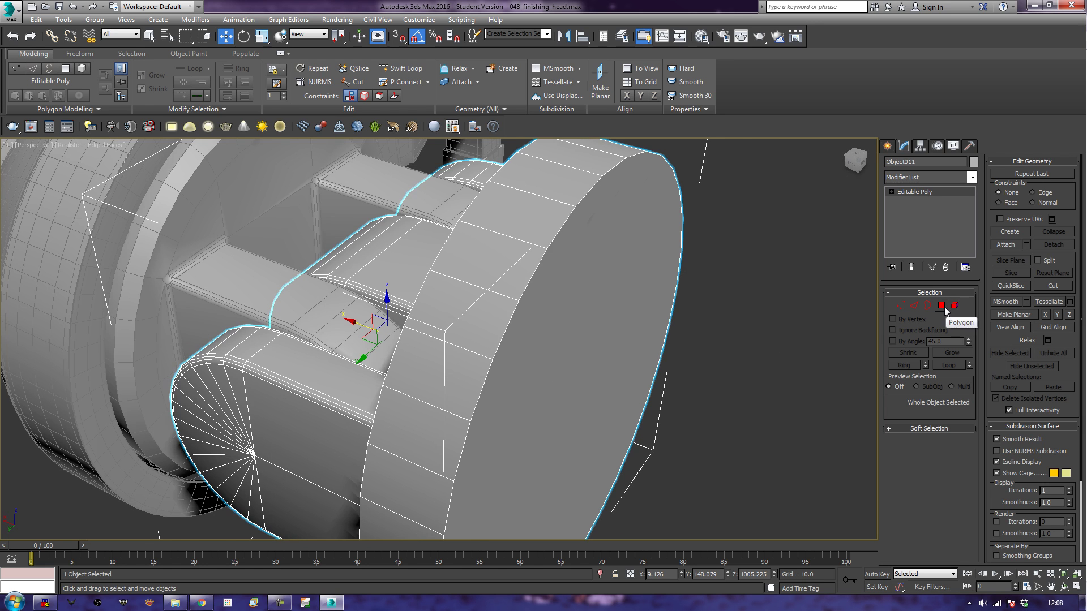
{"action": "middle_click_drag", "start_coordinate": [581, 300], "coordinate": [593, 397]}
{"action": "scroll", "coordinate": [599, 345], "scroll_direction": "down", "scroll_amount": 2}
{"action": "scroll", "coordinate": [599, 345], "scroll_direction": "down", "scroll_amount": 5}
{"action": "scroll", "coordinate": [594, 378], "scroll_direction": "up", "scroll_amount": 2}
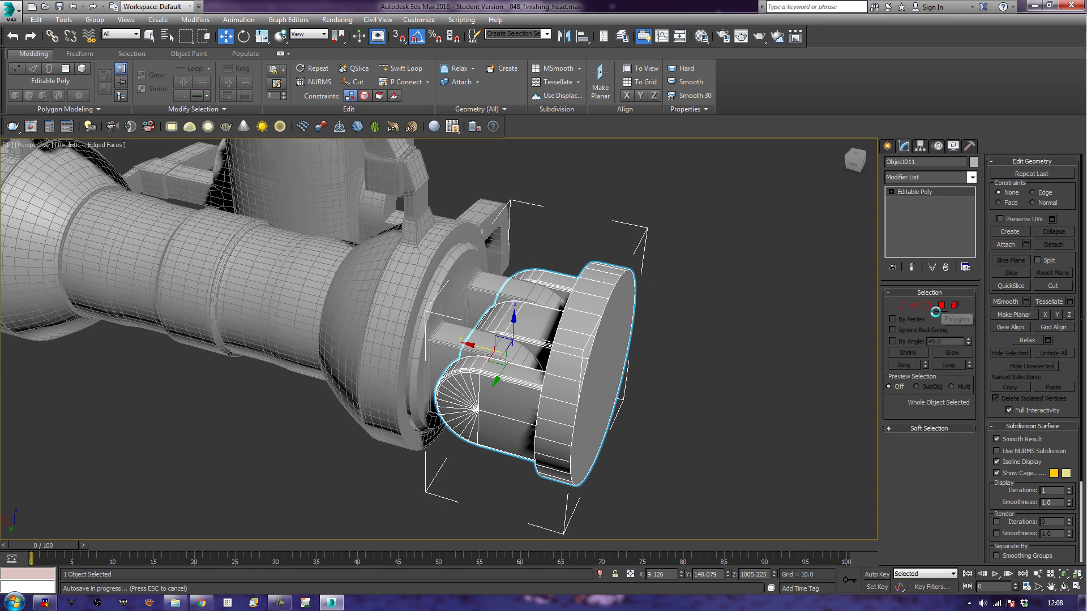
{"action": "left_click", "coordinate": [939, 308]}
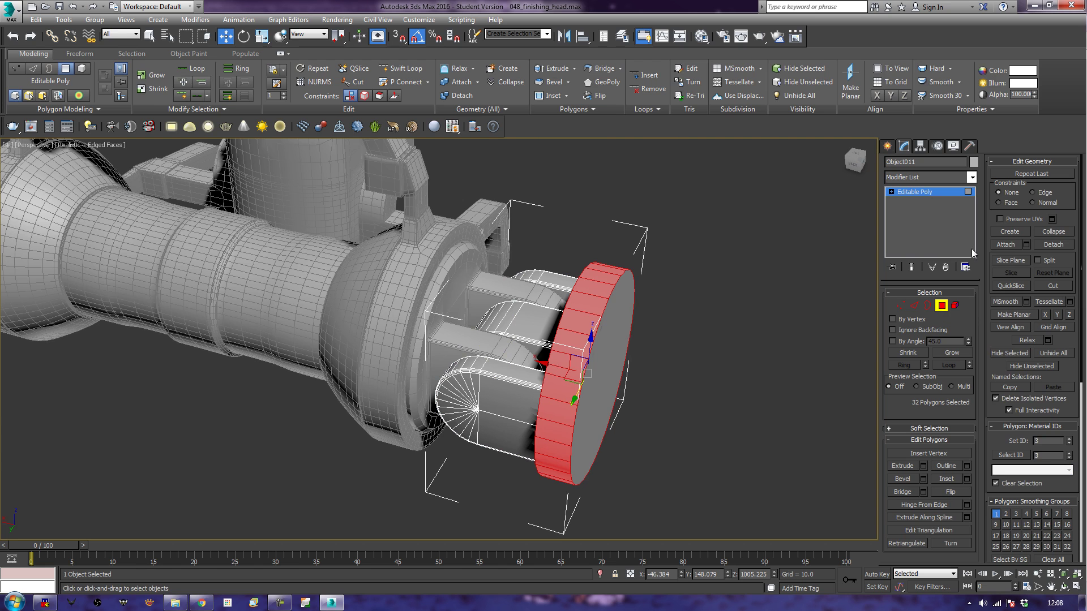
{"action": "left_click", "coordinate": [606, 351]}
{"action": "left_click_drag", "start_coordinate": [569, 368], "coordinate": [548, 361]}
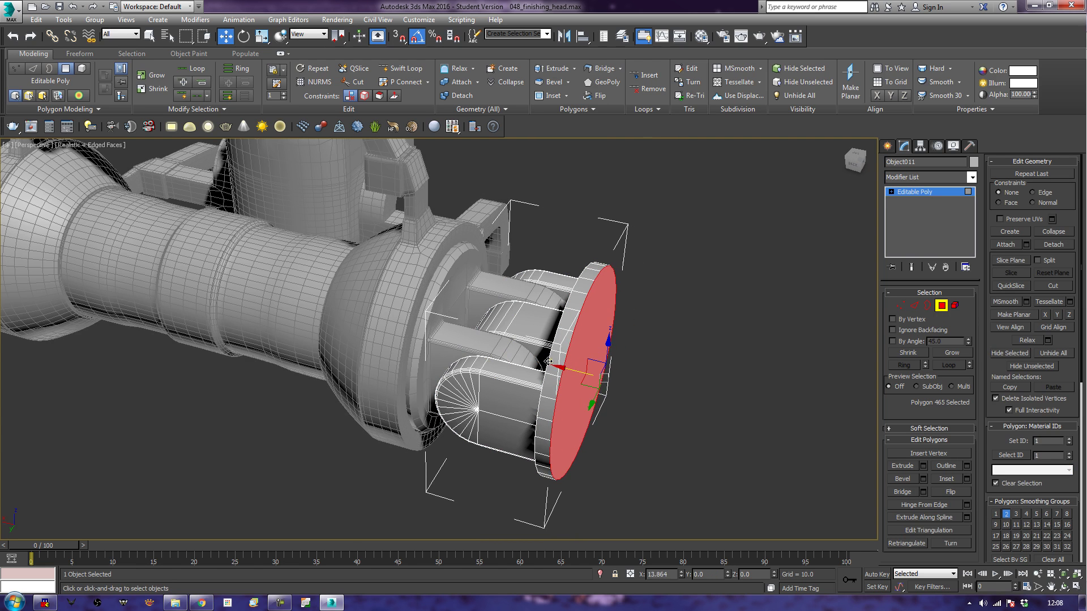
- Bevel the disc's outer cap polygon outward with a smaller outline to form a tapered shoulder
{"action": "scroll", "coordinate": [603, 413], "scroll_direction": "up", "scroll_amount": 4}
{"action": "scroll", "coordinate": [612, 412], "scroll_direction": "down", "scroll_amount": 3}
{"action": "scroll", "coordinate": [605, 398], "scroll_direction": "up", "scroll_amount": 3}
{"action": "scroll", "coordinate": [607, 399], "scroll_direction": "down", "scroll_amount": 1}
{"action": "left_click", "coordinate": [902, 479]}
{"action": "left_click_drag", "start_coordinate": [572, 381], "coordinate": [599, 324]}
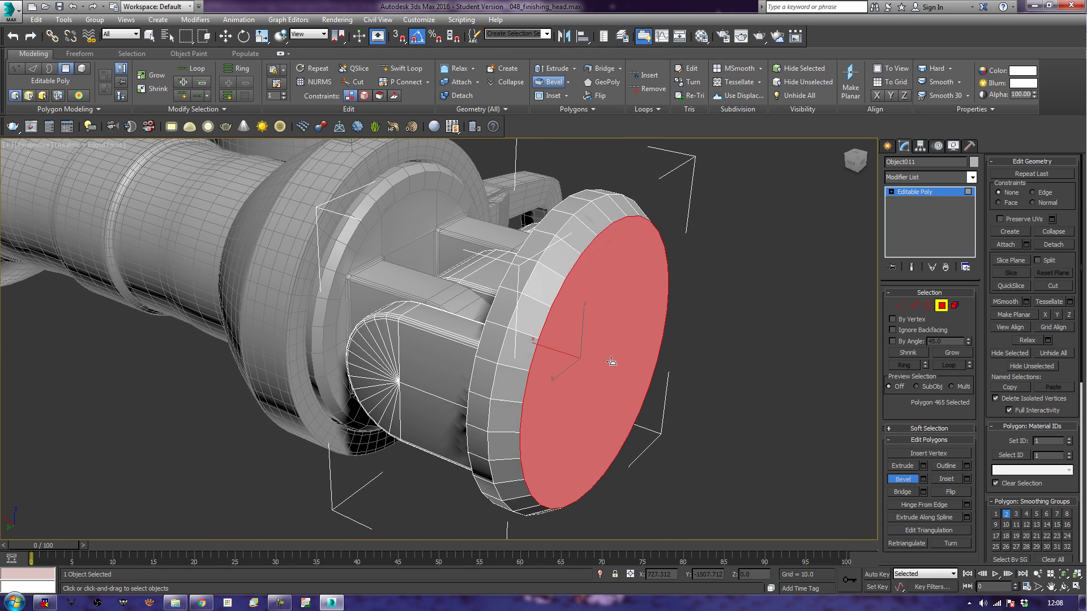
- Bevel the cap polygon far outward from the shoulder to form a long cylindrical barrel
{"action": "middle_click_drag", "start_coordinate": [597, 364], "coordinate": [660, 405]}
{"action": "scroll", "coordinate": [670, 369], "scroll_direction": "down", "scroll_amount": 3}
{"action": "left_click_drag", "start_coordinate": [667, 443], "coordinate": [745, 17]}
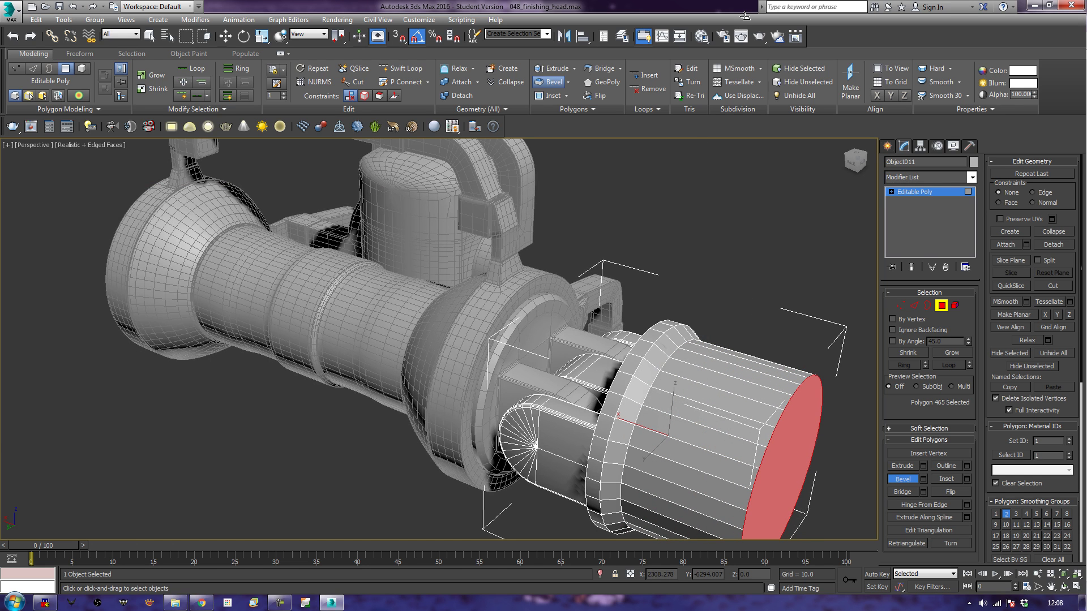
{"action": "middle_click_drag", "start_coordinate": [767, 426], "coordinate": [754, 417]}
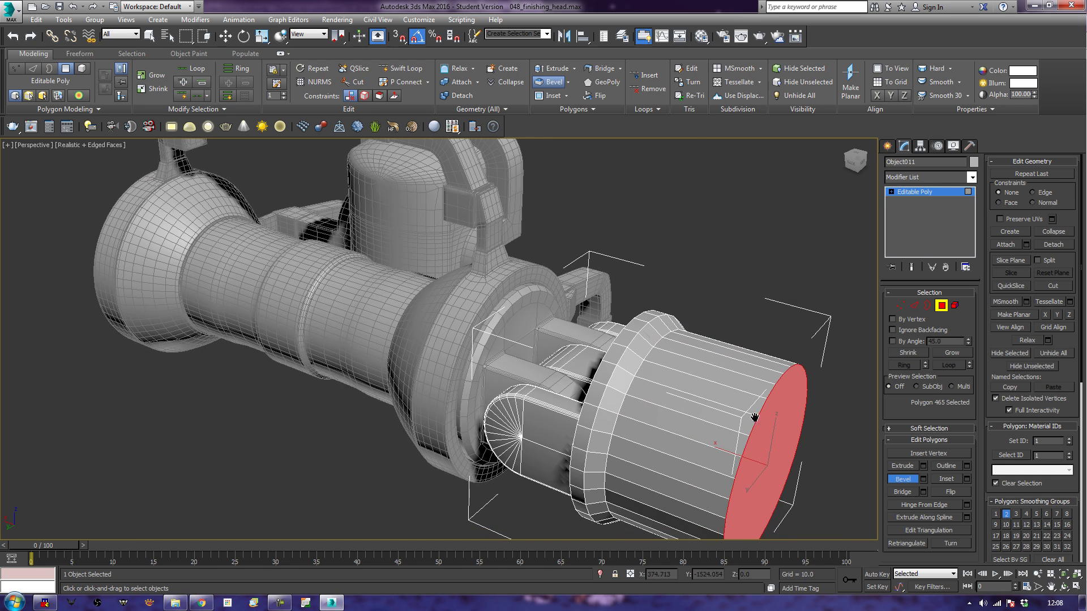
- Bevel the barrel's end cap into a slightly wider rim with a beveled outer edge, and leave polygon editing
{"action": "left_click_drag", "start_coordinate": [765, 425], "coordinate": [797, 358]}
{"action": "left_click", "coordinate": [767, 396]}
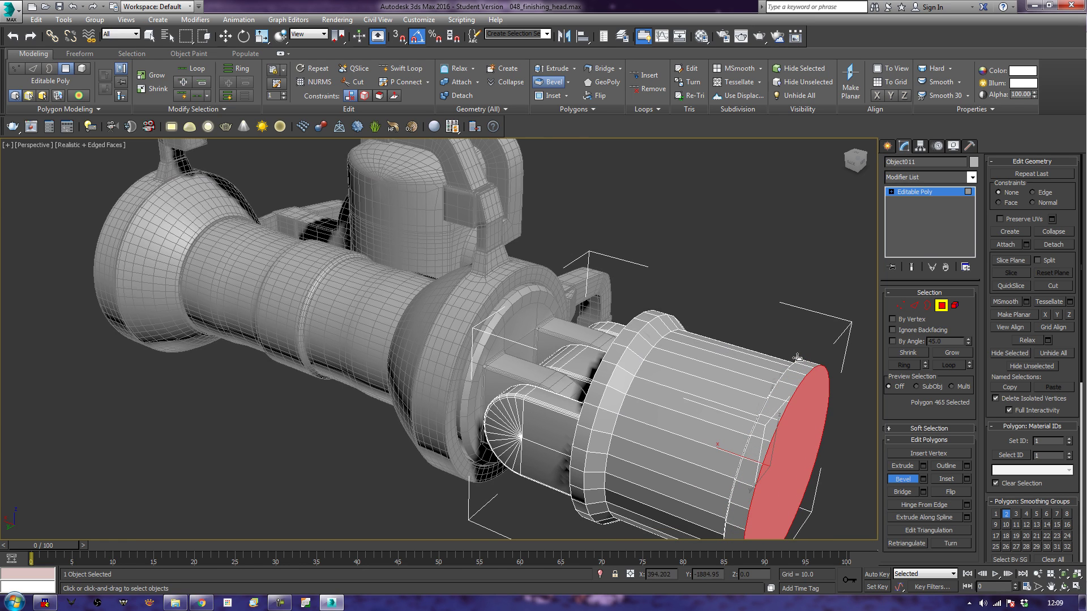
{"action": "mouse_move", "coordinate": [805, 448]}
{"action": "left_mouse_down"}
{"action": "mouse_move", "coordinate": [804, 438]}
{"action": "mouse_move", "coordinate": [802, 448]}
{"action": "left_mouse_up"}
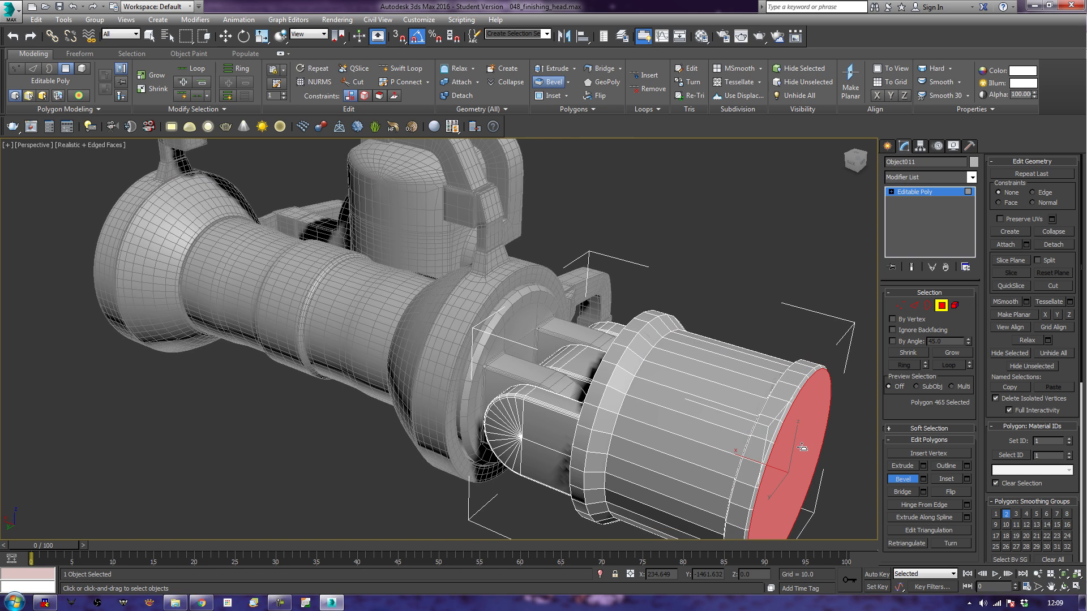
{"action": "left_click", "coordinate": [818, 309]}
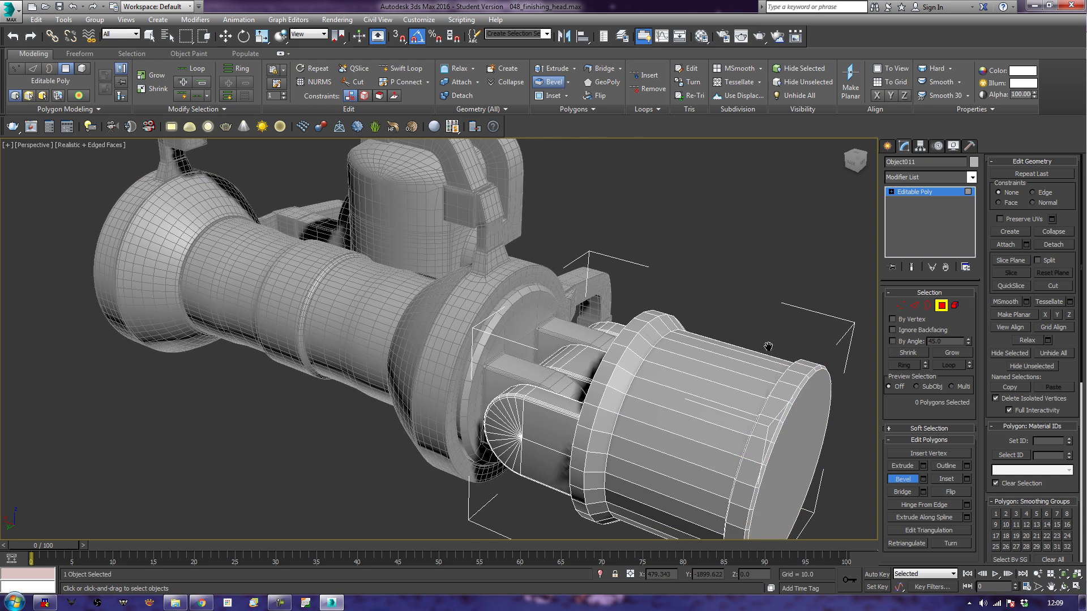
{"action": "scroll", "coordinate": [770, 347], "scroll_direction": "down", "scroll_amount": 5}
{"action": "middle_click_drag", "start_coordinate": [651, 340], "coordinate": [684, 347], "text": "alt"}
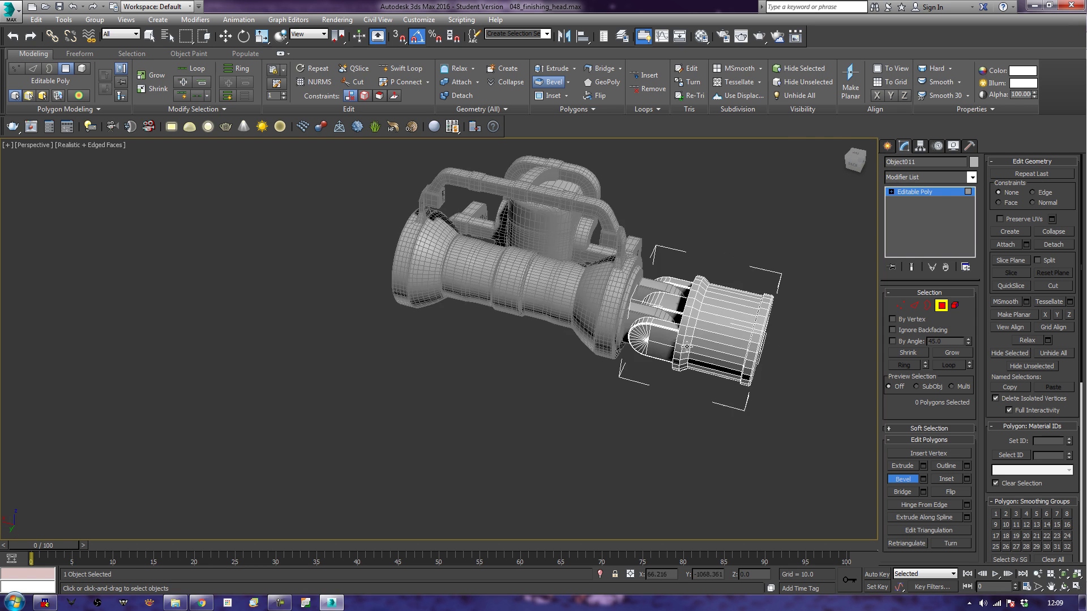
{"action": "left_click", "coordinate": [941, 307]}
{"action": "key", "text": "w"}
- Create a 32-sided cylinder with AutoGrid on the barrel's end face, about 64.3 in radius and 28.6 in height
{"action": "middle_click_drag", "start_coordinate": [711, 466], "coordinate": [755, 401], "text": "alt"}
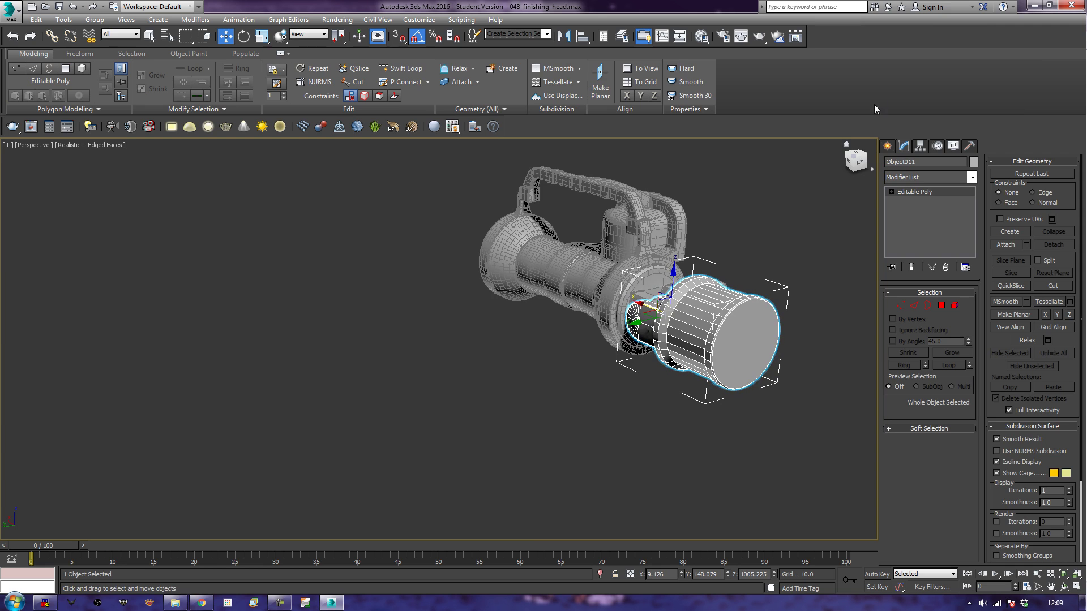
{"action": "left_click", "coordinate": [887, 147]}
{"action": "middle_click_drag", "start_coordinate": [849, 246], "coordinate": [812, 255]}
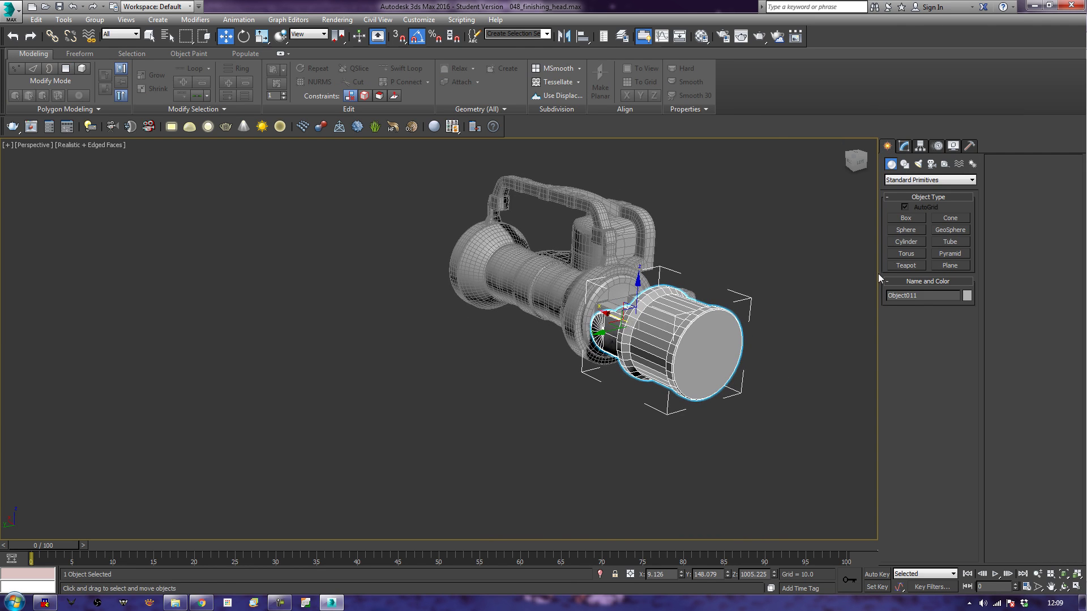
{"action": "left_click", "coordinate": [899, 243]}
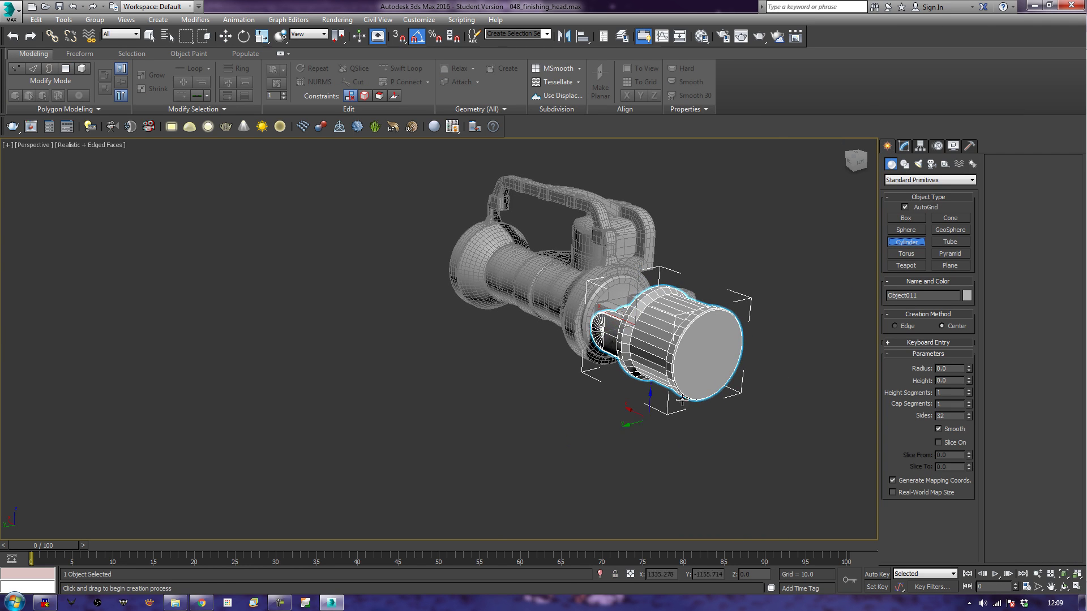
{"action": "left_click_drag", "start_coordinate": [709, 352], "coordinate": [707, 391]}
{"action": "left_click", "coordinate": [718, 358]}
{"action": "key", "text": "w"}
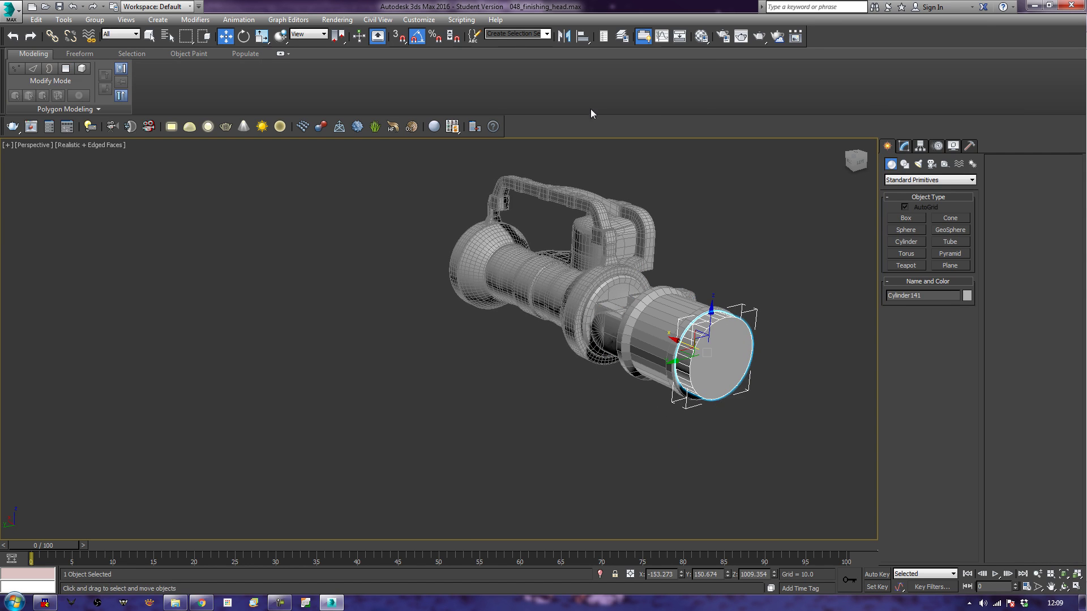
- Align the new cylinder with the barrel object and move it along X until it sits flush against the barrel's end
{"action": "left_click", "coordinate": [582, 36]}
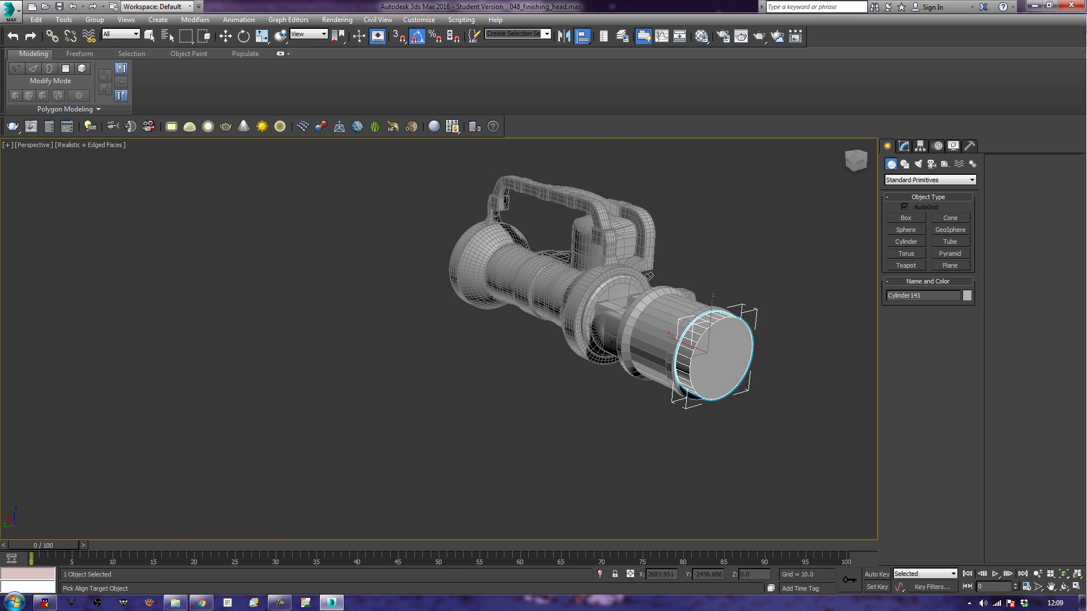
{"action": "left_click", "coordinate": [664, 304]}
{"action": "left_click", "coordinate": [547, 396]}
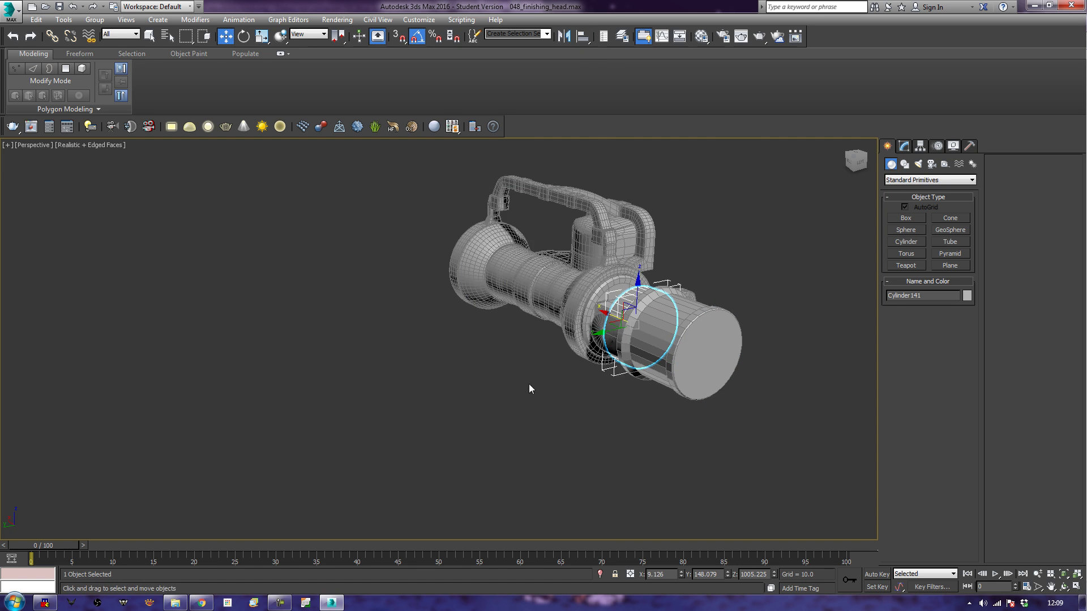
{"action": "left_click_drag", "start_coordinate": [604, 315], "coordinate": [680, 348]}
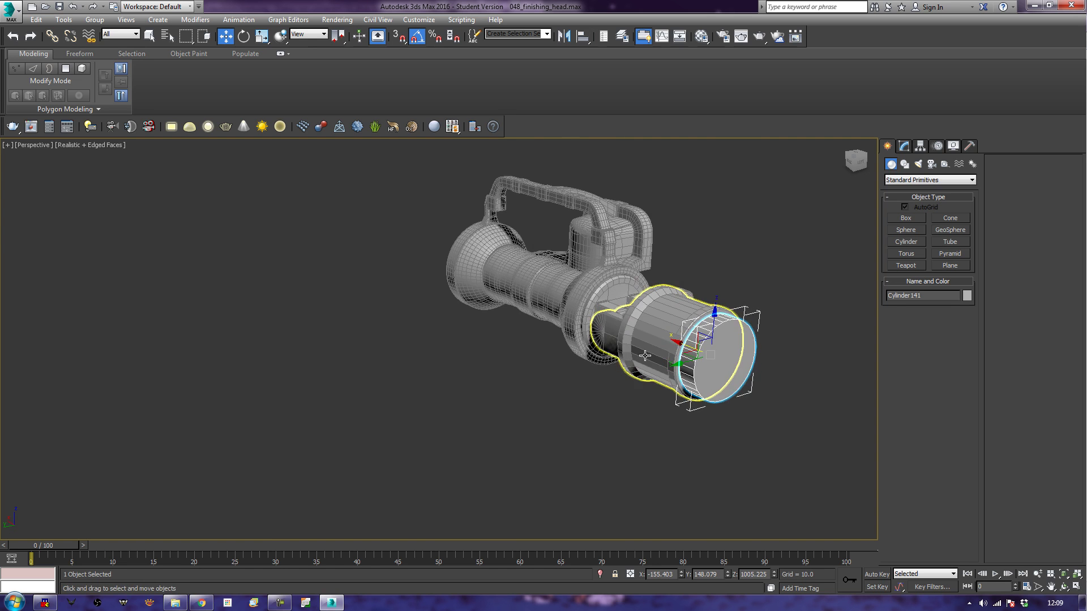
{"action": "key", "text": "z"}
{"action": "key", "text": "t"}
{"action": "key", "text": "z"}
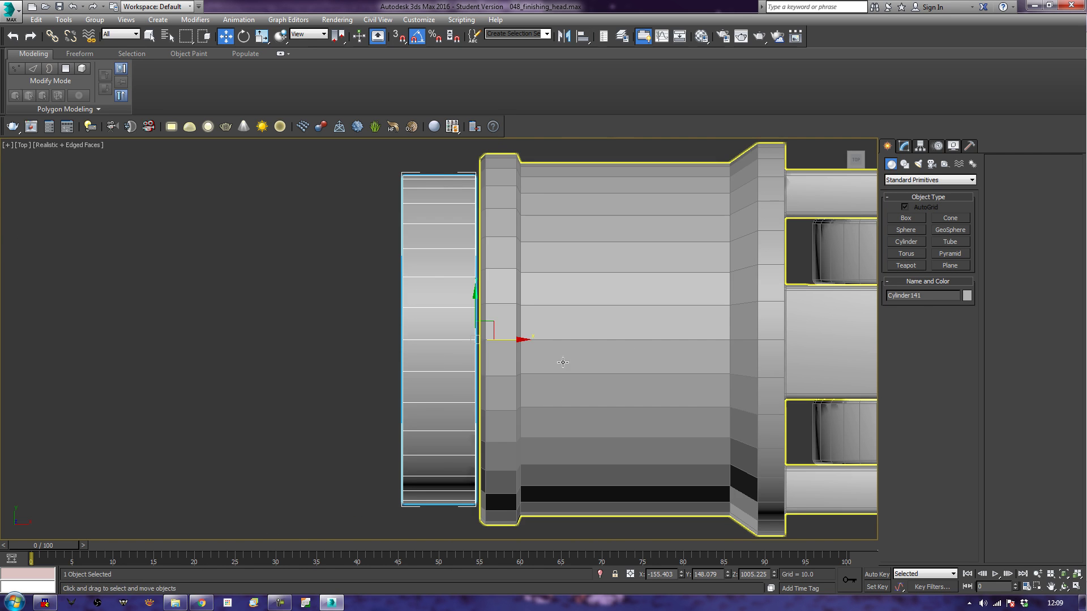
{"action": "left_click_drag", "start_coordinate": [521, 340], "coordinate": [524, 340]}
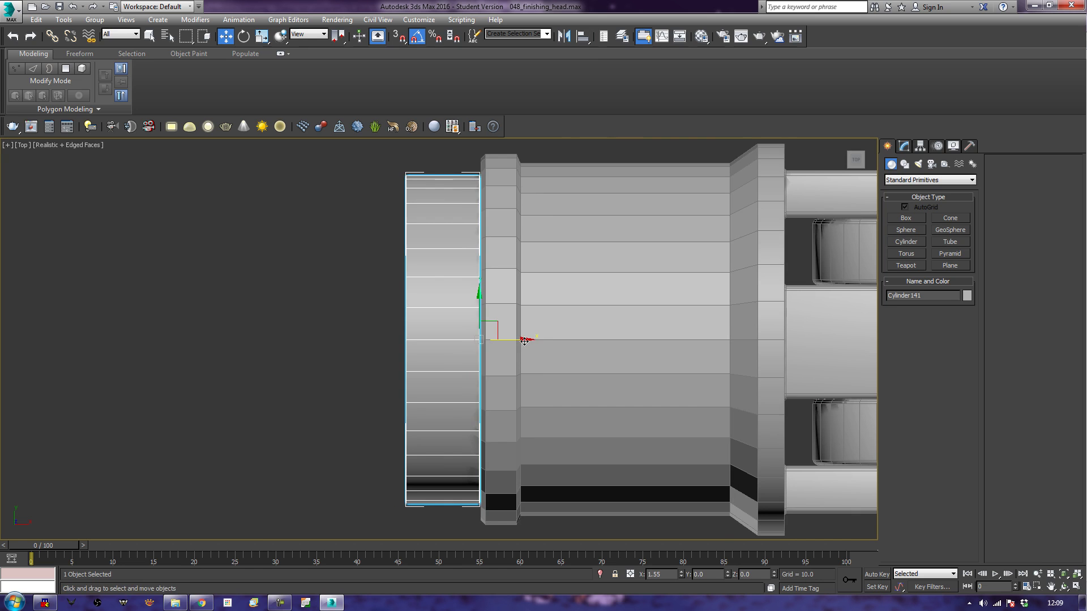
- Set the new cylinder's radius to 70.305 and convert it to an Editable Poly
{"action": "left_click", "coordinate": [906, 147]}
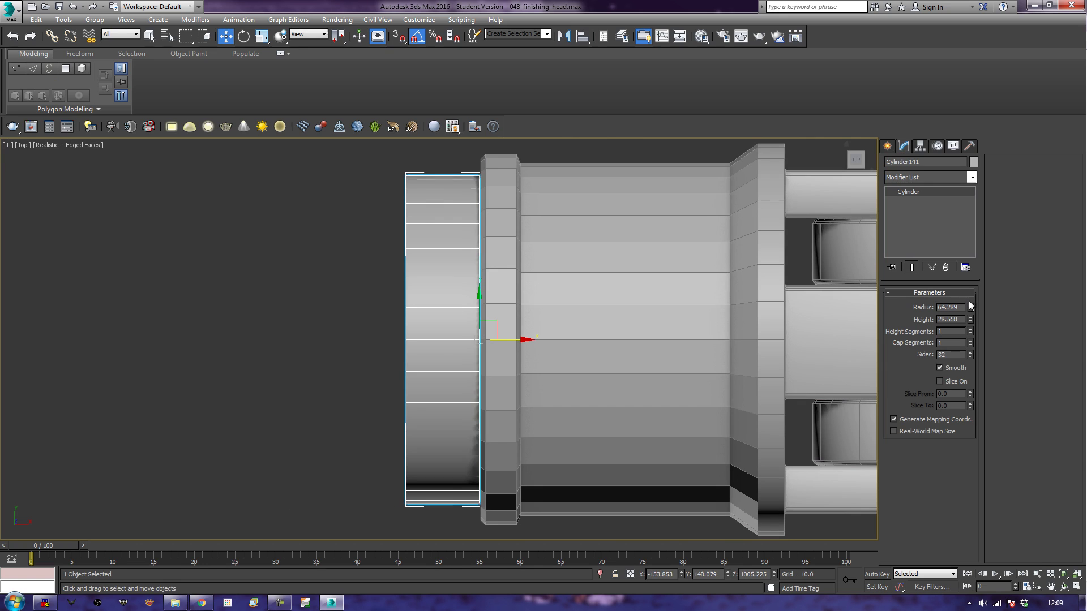
{"action": "left_click_drag", "start_coordinate": [970, 305], "coordinate": [970, 315]}
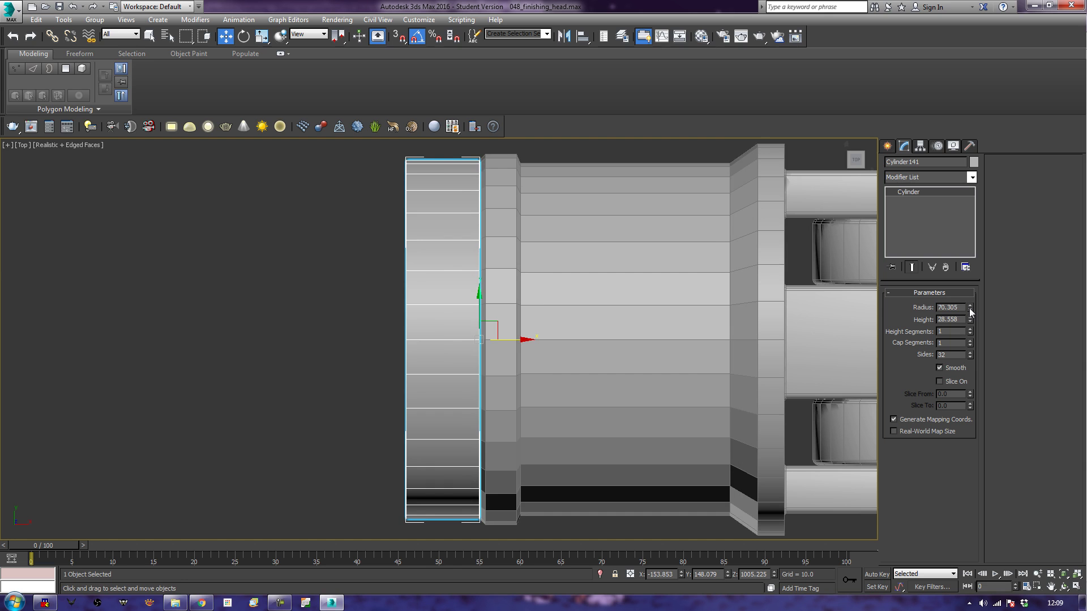
{"action": "right_click", "coordinate": [453, 365]}
{"action": "mouse_move", "coordinate": [558, 478]}
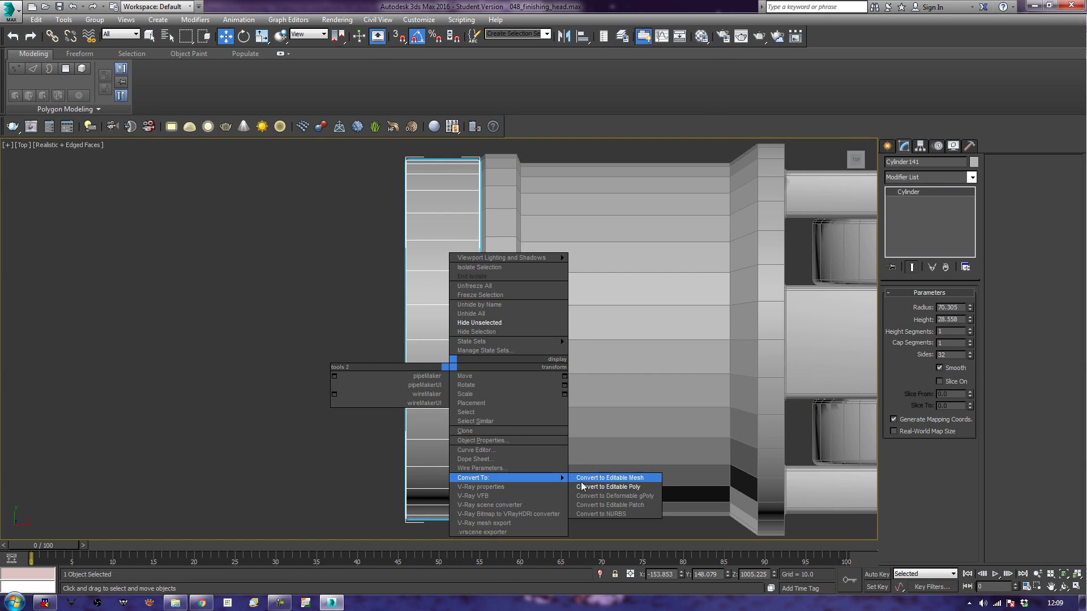
{"action": "left_click", "coordinate": [590, 486]}
- Flatten the new cylinder into a thin disc by moving its outer cap polygon along X toward the barrel
{"action": "key", "text": "p"}
{"action": "key", "text": "z"}
{"action": "scroll", "coordinate": [556, 497], "scroll_direction": "down", "scroll_amount": 4}
{"action": "middle_click_drag", "start_coordinate": [503, 459], "coordinate": [668, 383], "text": "alt"}
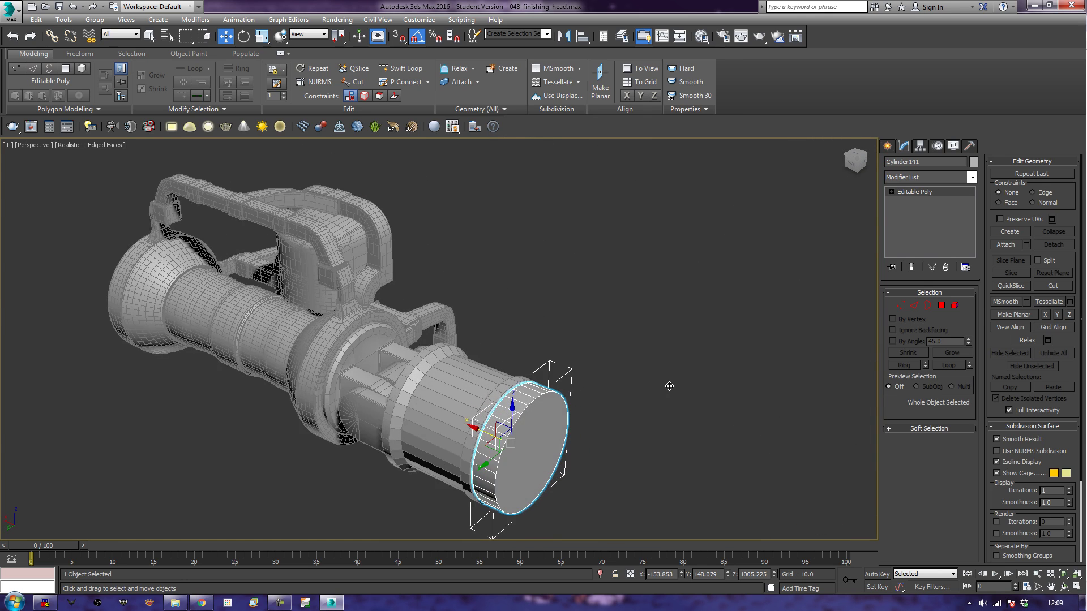
{"action": "middle_click_drag", "start_coordinate": [606, 423], "coordinate": [663, 398]}
{"action": "scroll", "coordinate": [664, 399], "scroll_direction": "up", "scroll_amount": 3}
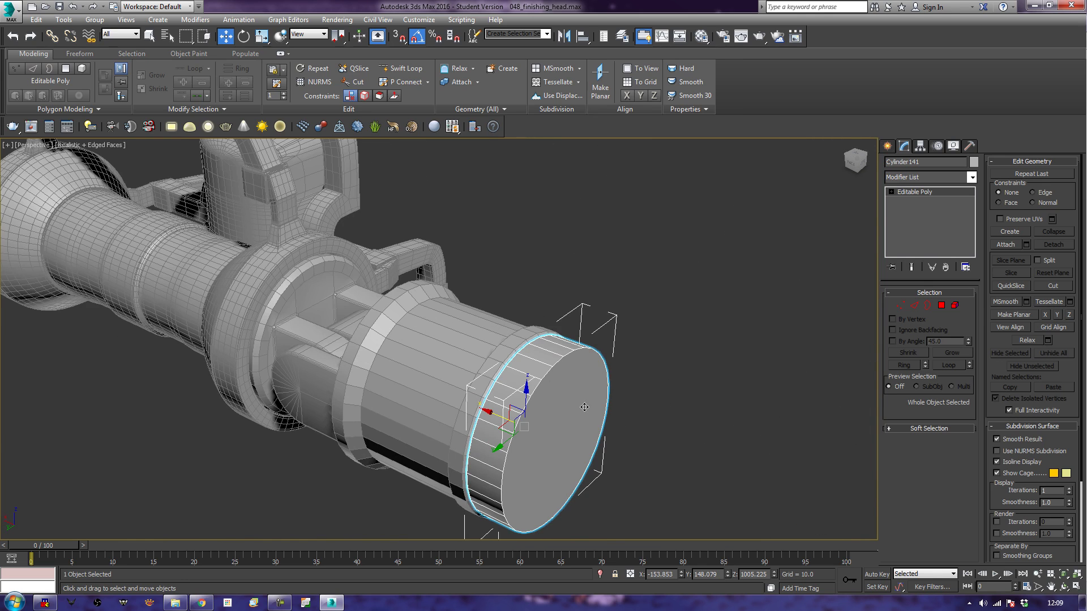
{"action": "left_click", "coordinate": [941, 305]}
{"action": "left_click", "coordinate": [572, 430]}
{"action": "left_click_drag", "start_coordinate": [525, 427], "coordinate": [498, 409]}
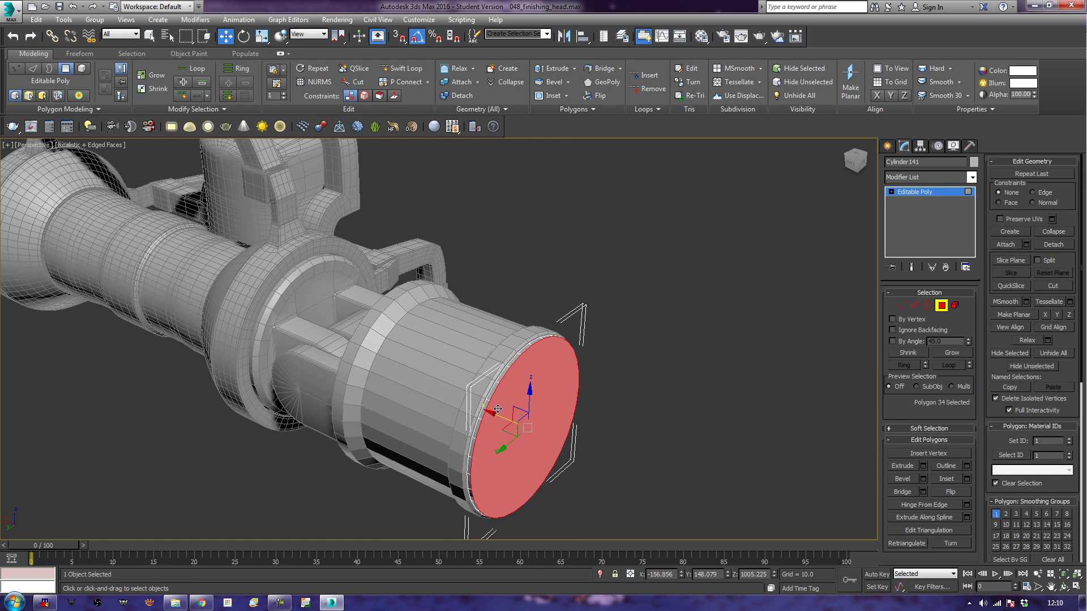
- Try to scale the thin disc's outer cap polygon to 107% in the YZ plane, and undo the scaling
{"action": "scroll", "coordinate": [658, 463], "scroll_direction": "up", "scroll_amount": 3}
{"action": "scroll", "coordinate": [564, 444], "scroll_direction": "up", "scroll_amount": 2}
{"action": "middle_click_drag", "start_coordinate": [517, 371], "coordinate": [528, 367], "text": "alt"}
{"action": "key", "text": "r"}
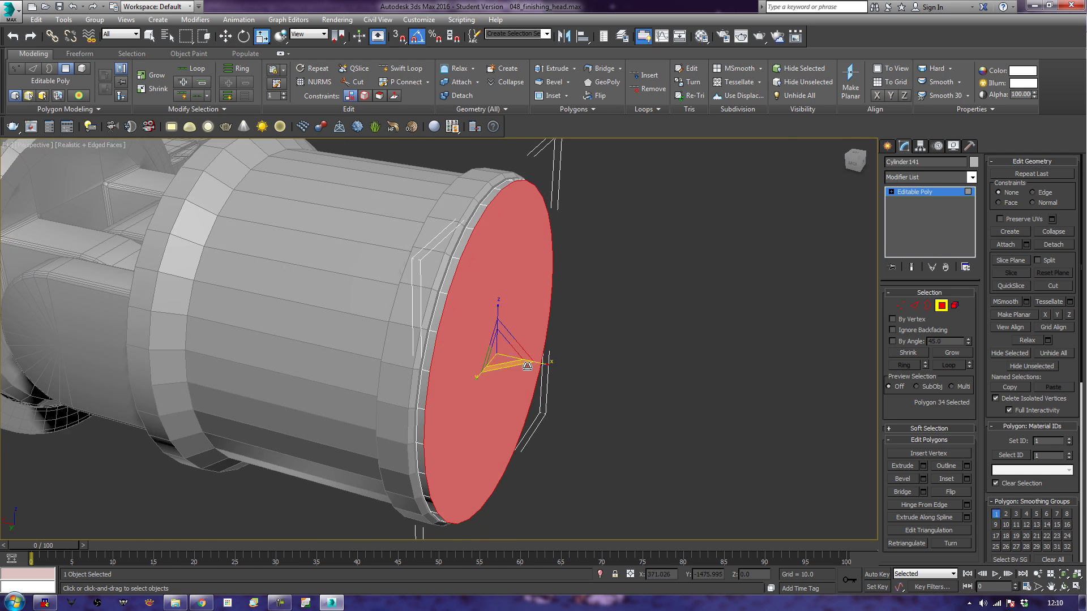
{"action": "key", "text": "t"}
{"action": "key", "text": "p"}
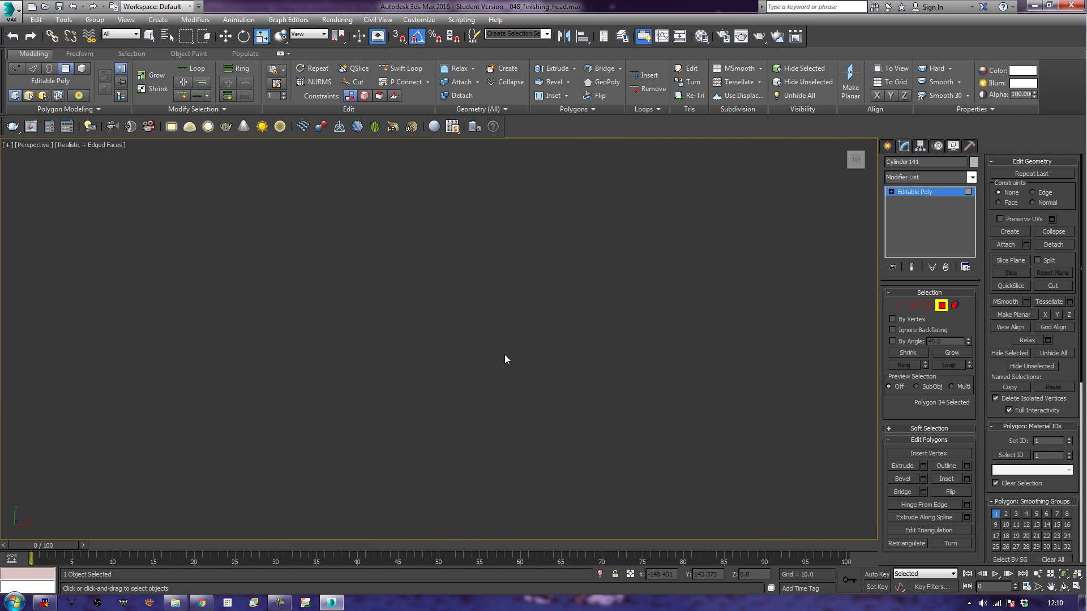
{"action": "key", "text": "z"}
{"action": "middle_click_drag", "start_coordinate": [489, 354], "coordinate": [640, 294], "text": "alt"}
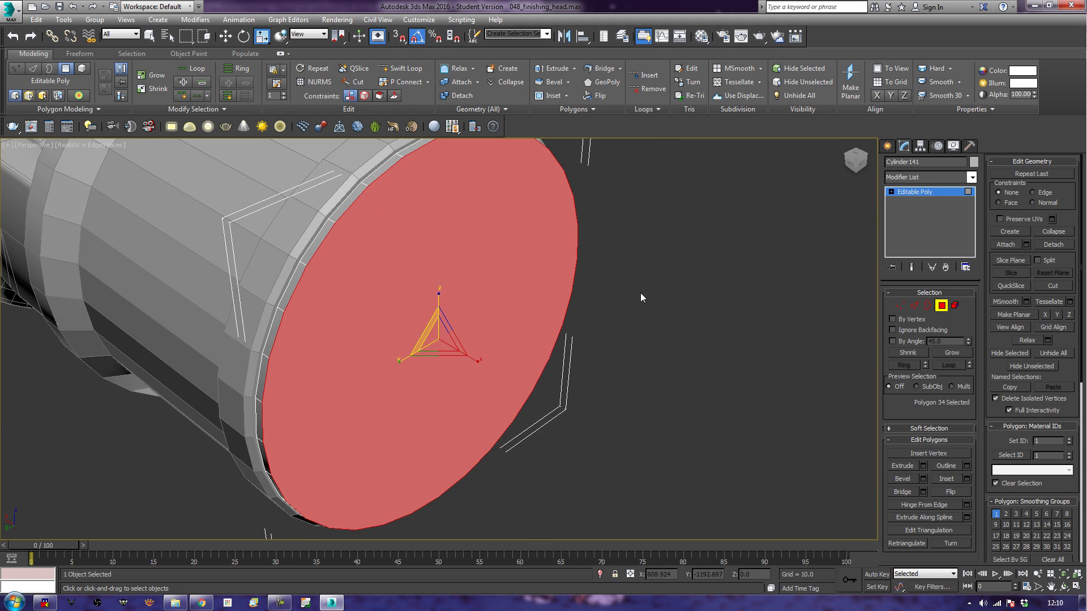
{"action": "left_click_drag", "start_coordinate": [427, 333], "coordinate": [426, 329]}
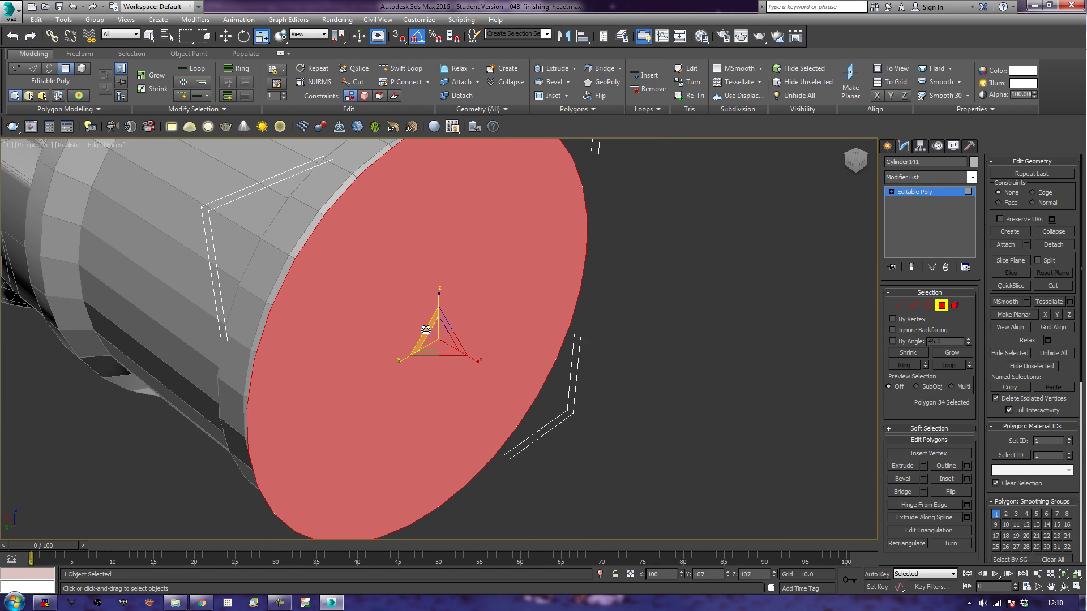
{"action": "key", "text": "ctrl+z"}
- Extrude the thin disc's outer cap polygon outward to thicken the disc at the barrel's end
{"action": "middle_click_drag", "start_coordinate": [364, 374], "coordinate": [396, 364], "text": "alt"}
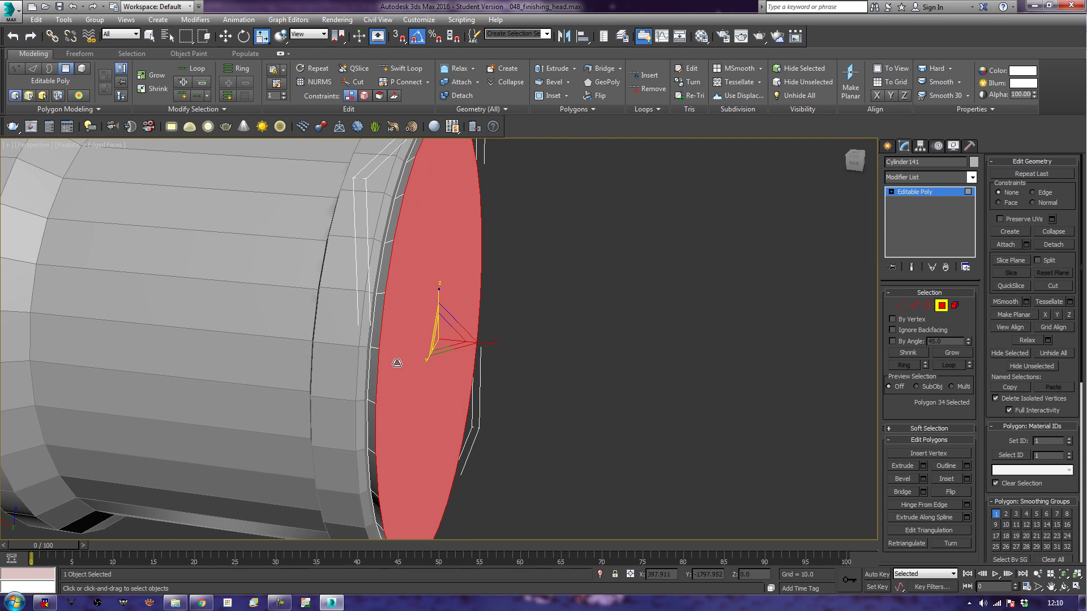
{"action": "scroll", "coordinate": [577, 340], "scroll_direction": "down", "scroll_amount": 5}
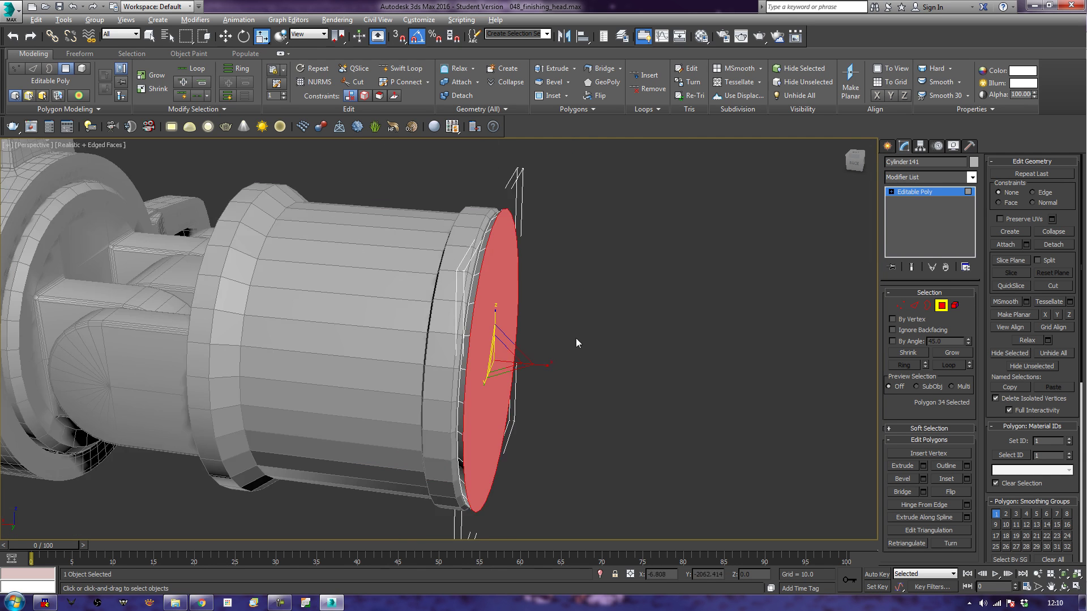
{"action": "middle_click_drag", "start_coordinate": [561, 351], "coordinate": [594, 317], "text": "alt"}
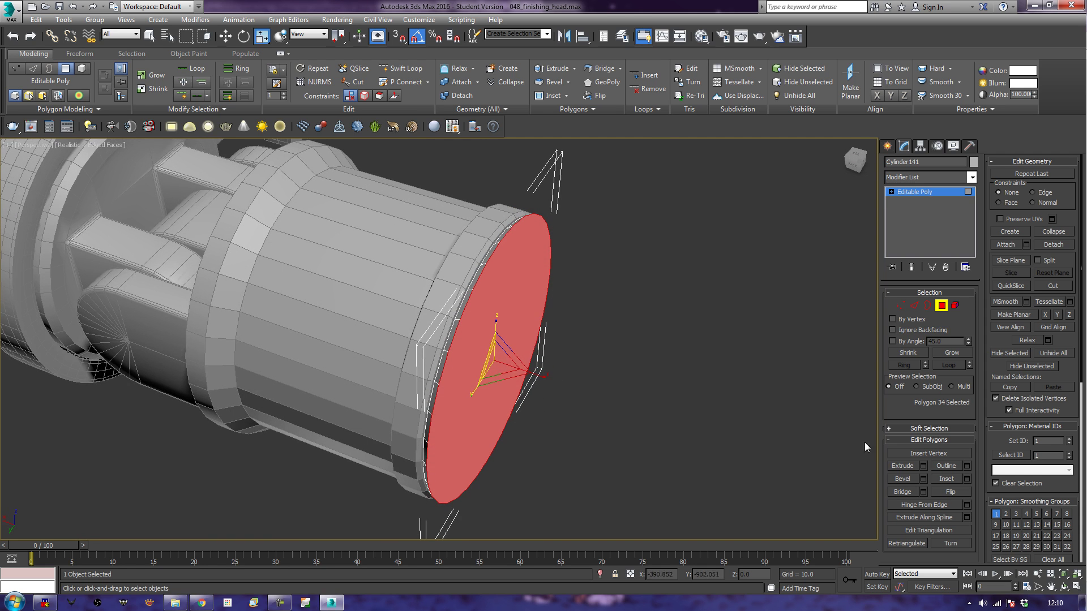
{"action": "left_click", "coordinate": [905, 465]}
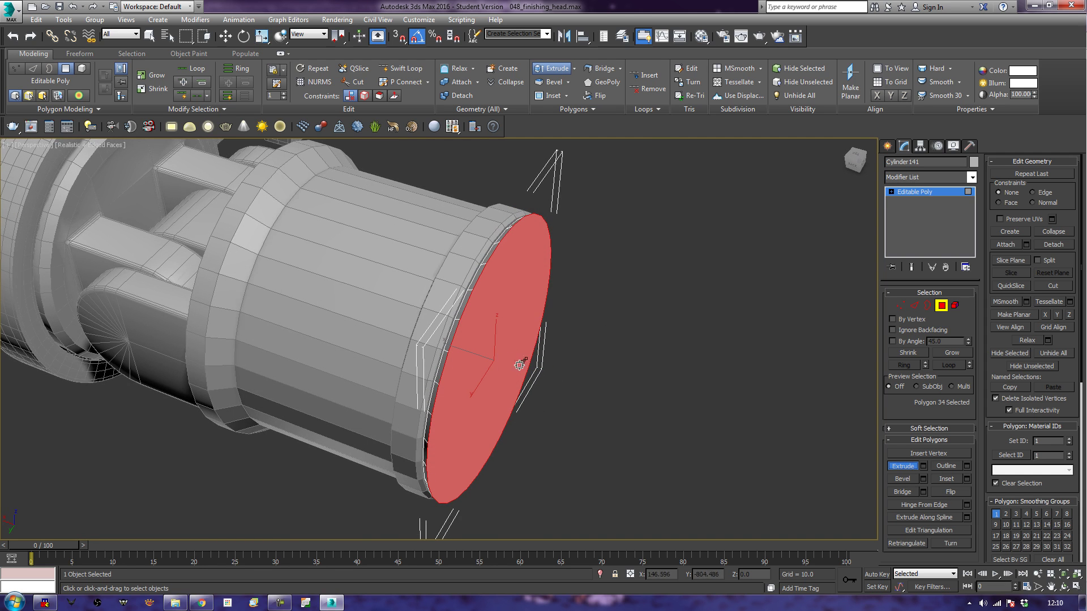
{"action": "left_click_drag", "start_coordinate": [478, 359], "coordinate": [506, 327]}
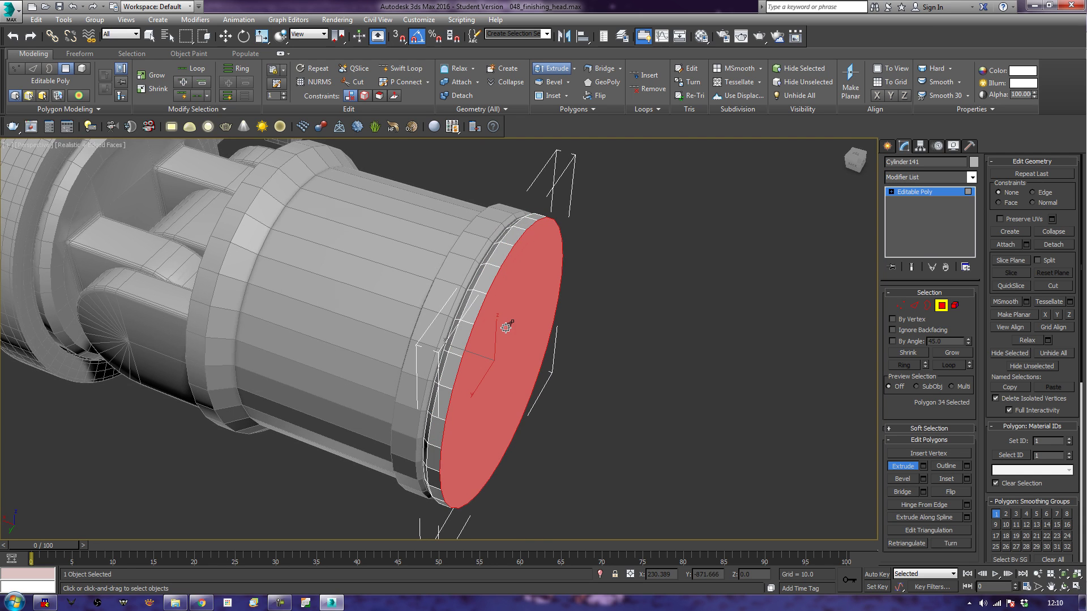
{"action": "left_click_drag", "start_coordinate": [506, 328], "coordinate": [543, 371]}
{"action": "key", "text": "w"}
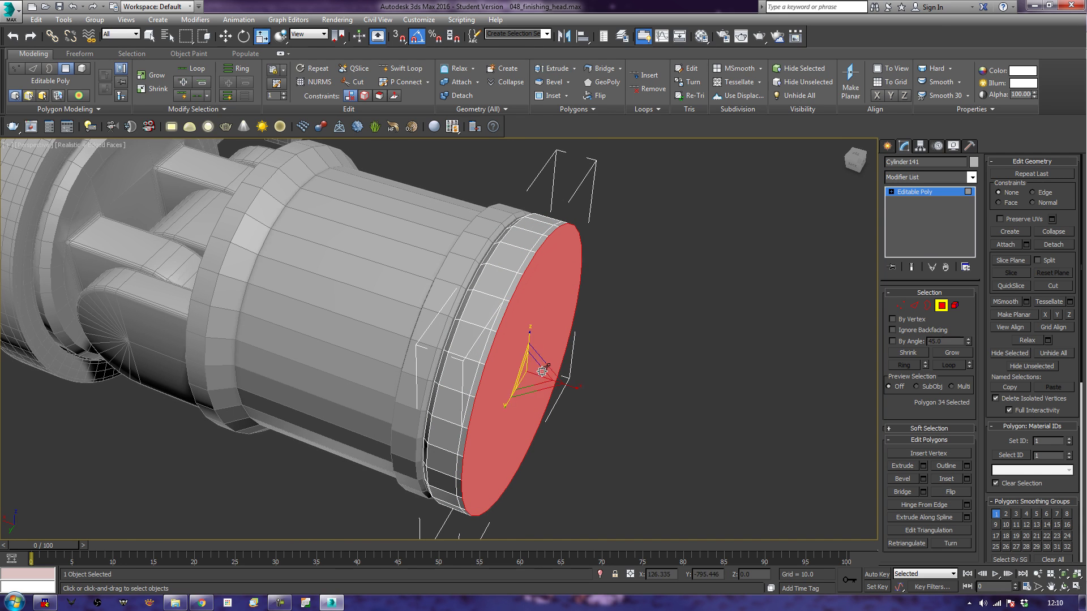
- Bevel the disc's outer cap polygon in successive stages to form a rounded collar ending in a smaller recessed circular face
{"action": "left_click", "coordinate": [904, 480]}
{"action": "left_click_drag", "start_coordinate": [524, 376], "coordinate": [546, 372]}
{"action": "mouse_move", "coordinate": [546, 376]}
{"action": "middle_mouse_down", "text": "alt"}
{"action": "mouse_move", "coordinate": [570, 359]}
{"action": "mouse_move", "coordinate": [549, 364]}
{"action": "mouse_move", "coordinate": [538, 384]}
{"action": "middle_mouse_up", "text": "alt"}
{"action": "left_click_drag", "start_coordinate": [537, 384], "coordinate": [553, 349]}
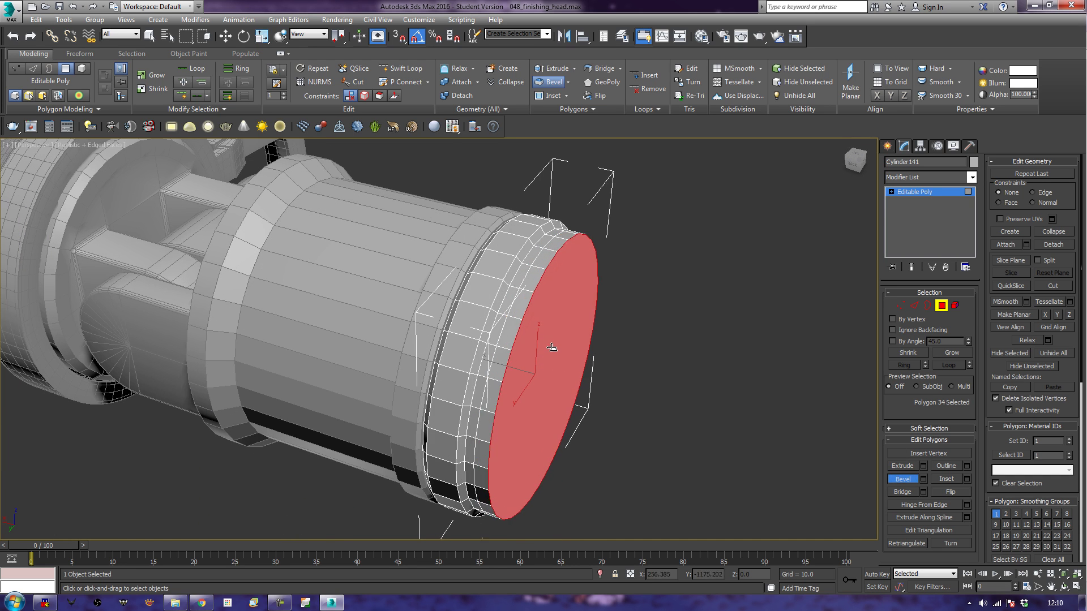
{"action": "left_click", "coordinate": [555, 381]}
{"action": "left_click_drag", "start_coordinate": [546, 415], "coordinate": [547, 466]}
{"action": "mouse_move", "coordinate": [543, 428]}
{"action": "left_mouse_down"}
{"action": "mouse_move", "coordinate": [545, 439]}
{"action": "mouse_move", "coordinate": [538, 407]}
{"action": "mouse_move", "coordinate": [551, 379]}
{"action": "mouse_move", "coordinate": [548, 418]}
{"action": "left_mouse_up"}
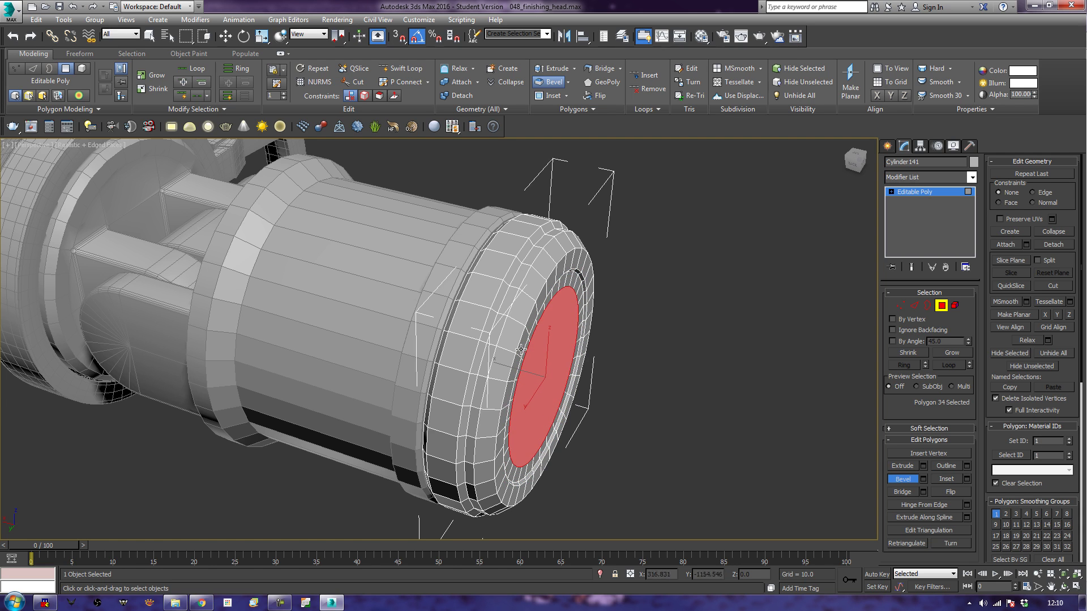
- Bevel the small recessed face outward along X into a long shaft narrower than the collar
{"action": "mouse_move", "coordinate": [555, 371]}
{"action": "left_mouse_down"}
{"action": "mouse_move", "coordinate": [555, 390]}
{"action": "mouse_move", "coordinate": [545, 364]}
{"action": "mouse_move", "coordinate": [661, 6]}
{"action": "mouse_move", "coordinate": [663, 19]}
{"action": "left_mouse_up"}
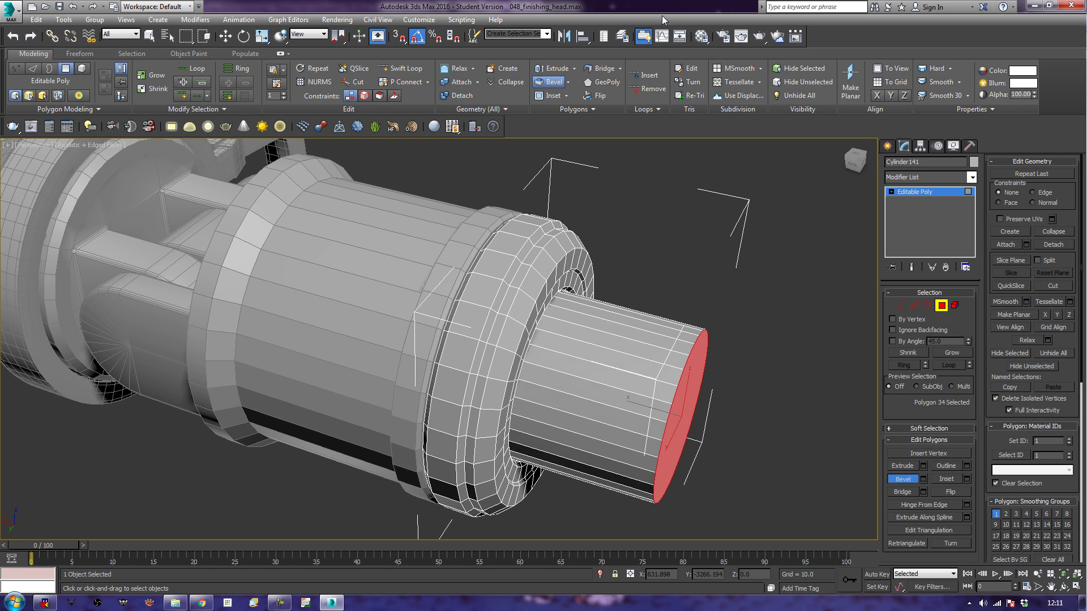
{"action": "key", "text": "ctrl+z"}
{"action": "left_click_drag", "start_coordinate": [538, 437], "coordinate": [645, 6]}
{"action": "scroll", "coordinate": [769, 413], "scroll_direction": "down", "scroll_amount": 5}
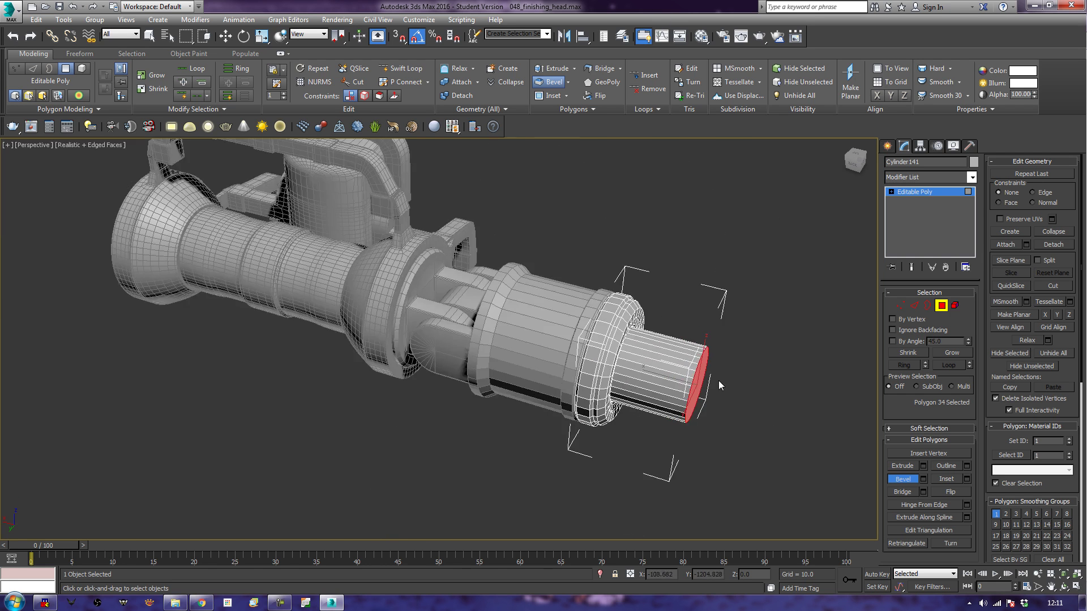
{"action": "middle_click_drag", "start_coordinate": [678, 379], "coordinate": [679, 351], "text": "alt"}
{"action": "scroll", "coordinate": [692, 352], "scroll_direction": "up", "scroll_amount": 3}
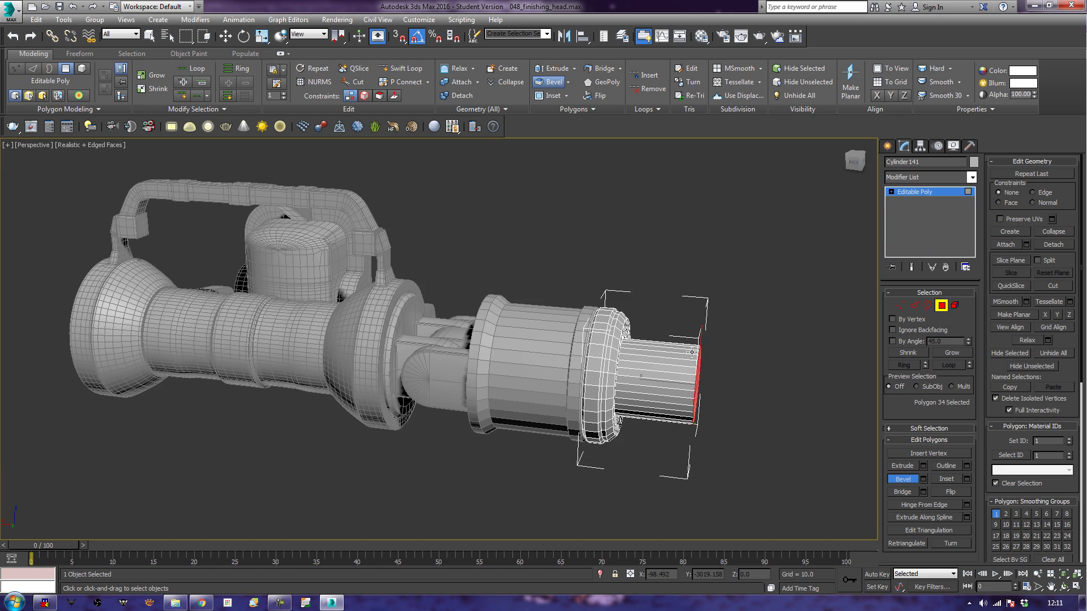
{"action": "scroll", "coordinate": [692, 352], "scroll_direction": "up", "scroll_amount": 3}
{"action": "middle_click_drag", "start_coordinate": [688, 355], "coordinate": [633, 323], "text": "alt"}
{"action": "middle_click_drag", "start_coordinate": [459, 368], "coordinate": [532, 338]}
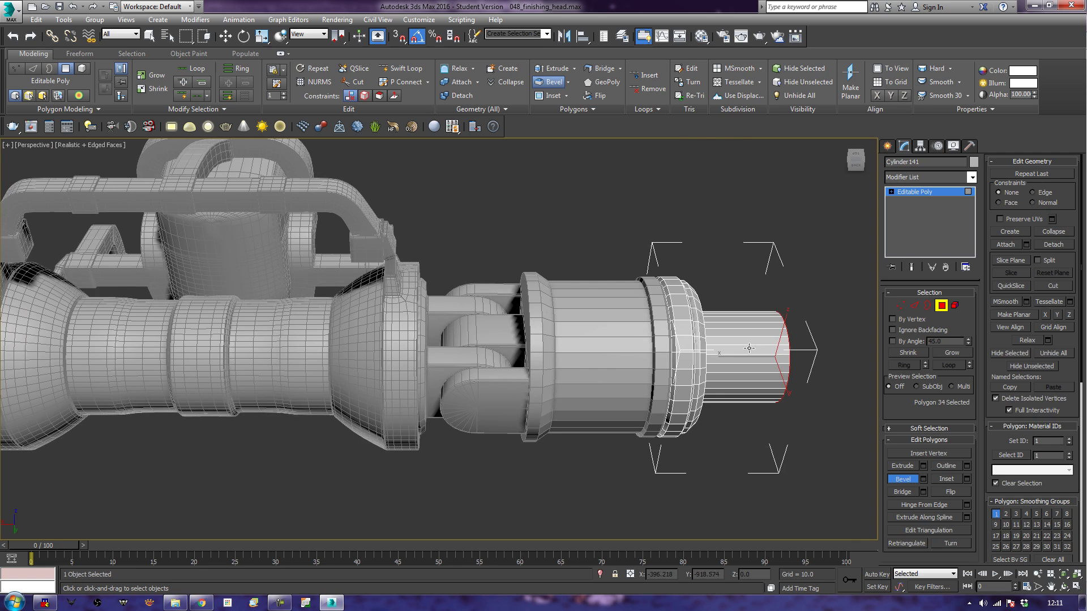
- Clone one rounded lug of the hinge object as a separate object beyond the shaft's end, and select it
{"action": "left_click", "coordinate": [942, 305]}
{"action": "key", "text": "w"}
{"action": "left_click", "coordinate": [516, 392]}
{"action": "middle_click_drag", "start_coordinate": [516, 391], "coordinate": [819, 340], "text": "alt"}
{"action": "left_click", "coordinate": [942, 305]}
{"action": "mouse_move", "coordinate": [502, 478]}
{"action": "left_mouse_down"}
{"action": "mouse_move", "coordinate": [430, 400]}
{"action": "mouse_move", "coordinate": [447, 420]}
{"action": "mouse_move", "coordinate": [844, 426]}
{"action": "mouse_move", "coordinate": [808, 424]}
{"action": "left_mouse_up"}
{"action": "left_click", "coordinate": [603, 313]}
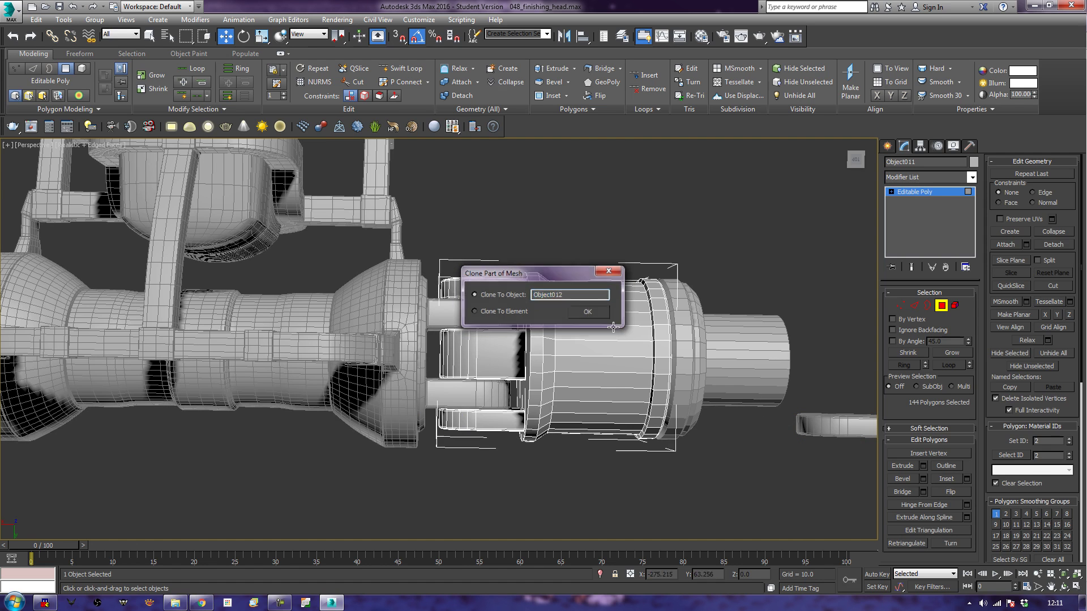
{"action": "left_click", "coordinate": [941, 306]}
{"action": "middle_click_drag", "start_coordinate": [827, 382], "coordinate": [630, 365]}
{"action": "left_click", "coordinate": [660, 396]}
- Frame the cloned lug in the Top view and center its pivot on the object
{"action": "key", "text": "t"}
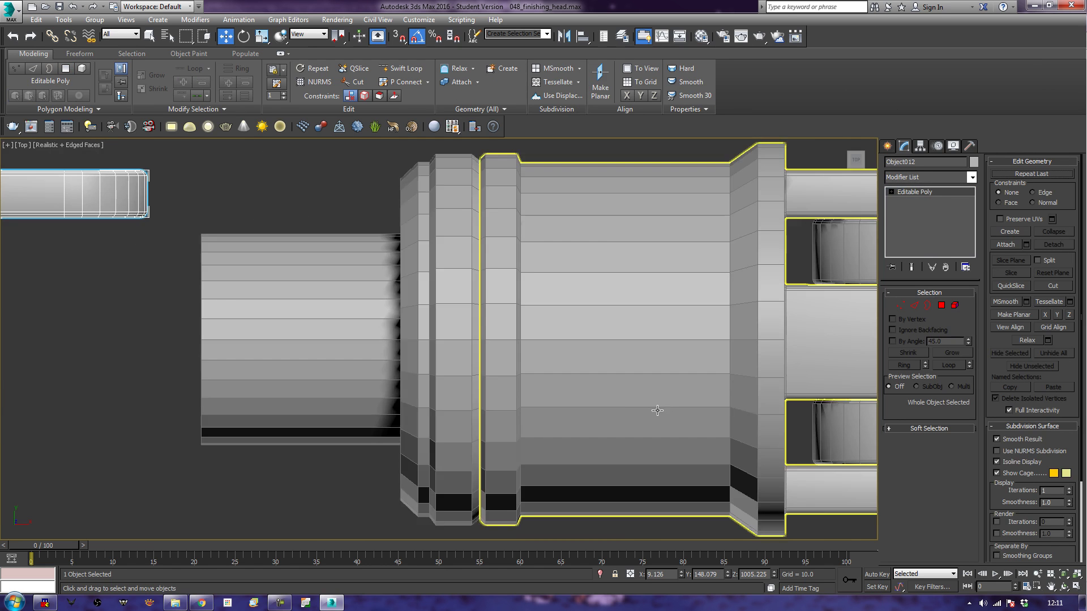
{"action": "key", "text": "z"}
{"action": "scroll", "coordinate": [560, 395], "scroll_direction": "down", "scroll_amount": 4}
{"action": "middle_click_drag", "start_coordinate": [491, 406], "coordinate": [545, 392]}
{"action": "key", "text": "r"}
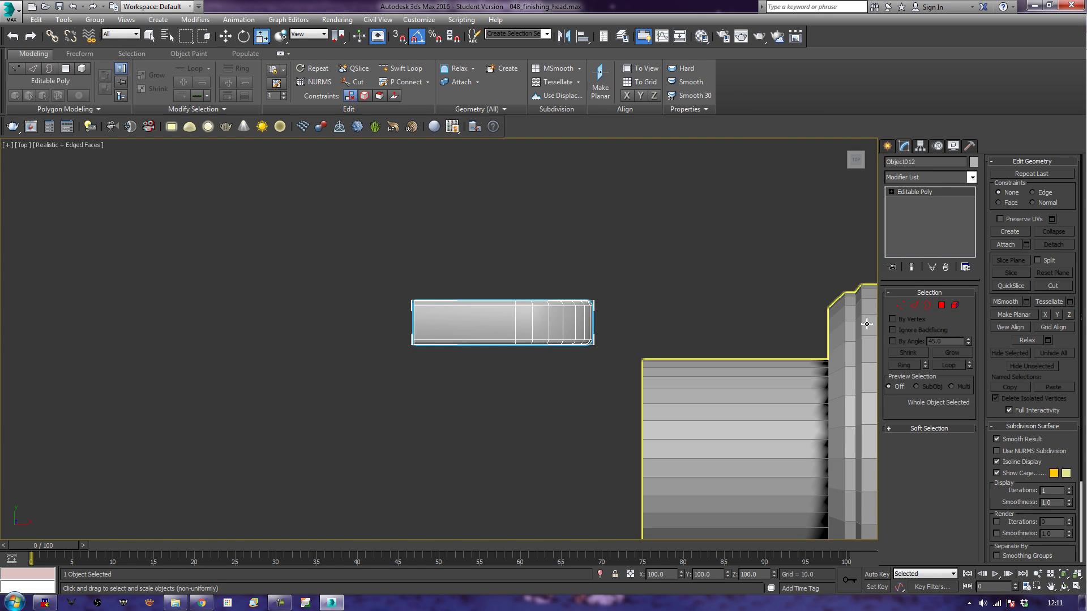
{"action": "left_click", "coordinate": [566, 289]}
{"action": "left_click", "coordinate": [558, 321]}
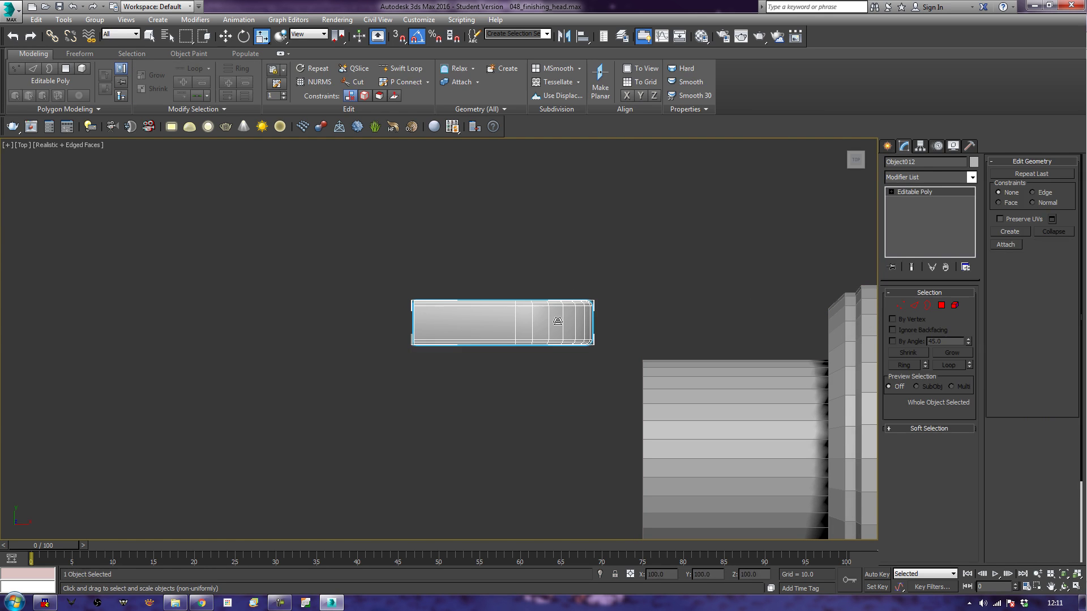
{"action": "left_click", "coordinate": [920, 146]}
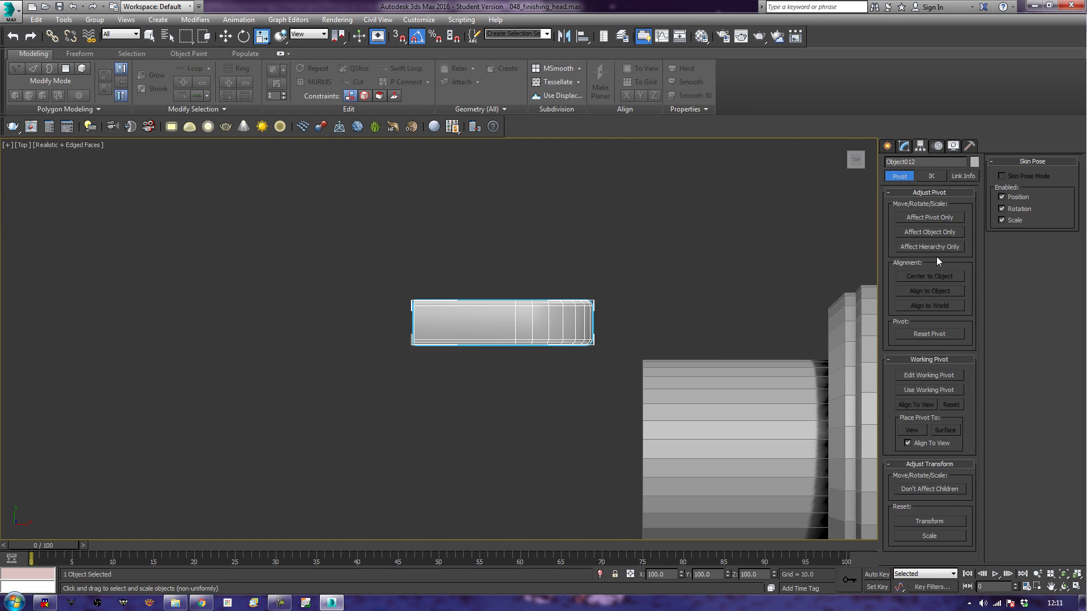
{"action": "left_click", "coordinate": [930, 218]}
{"action": "left_click", "coordinate": [943, 218]}
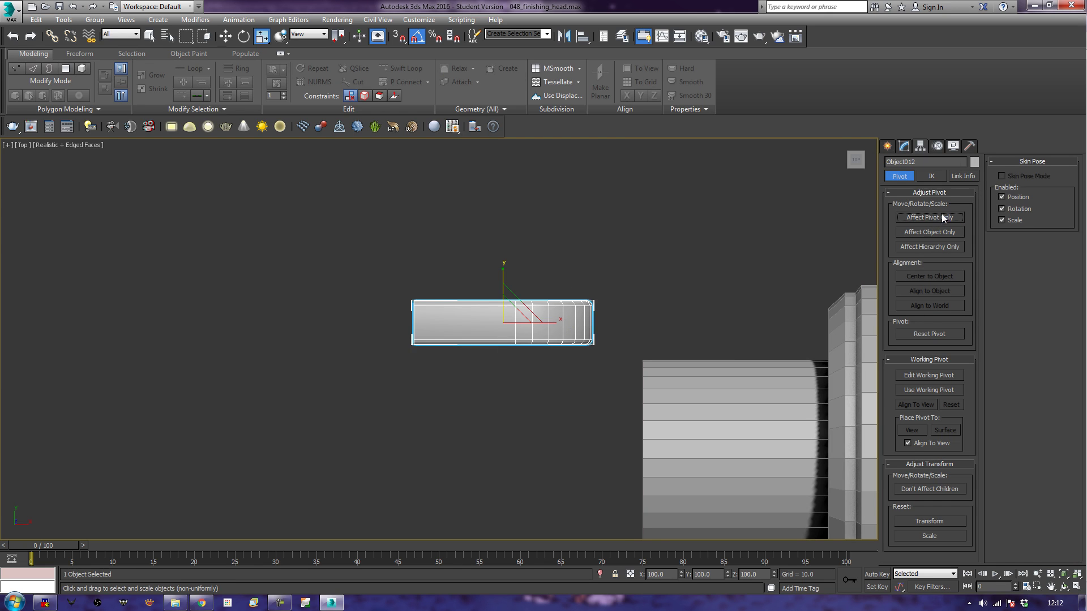
- Rotate the cloned lug so its rounded end points away from the shaft
{"action": "middle_click_drag", "start_coordinate": [569, 322], "coordinate": [611, 345]}
{"action": "key", "text": "e"}
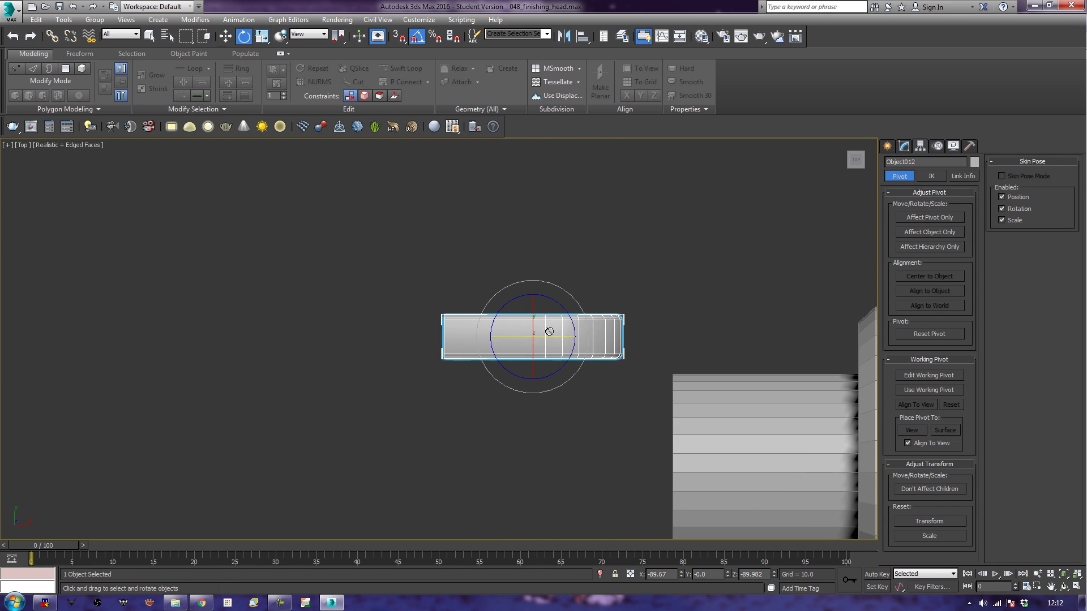
{"action": "left_click_drag", "start_coordinate": [557, 337], "coordinate": [456, 369]}
{"action": "middle_click_drag", "start_coordinate": [560, 424], "coordinate": [526, 375]}
- Move the lug level with one edge of the shaft and clone it along Y to the shaft's opposite edge
{"action": "key", "text": "w"}
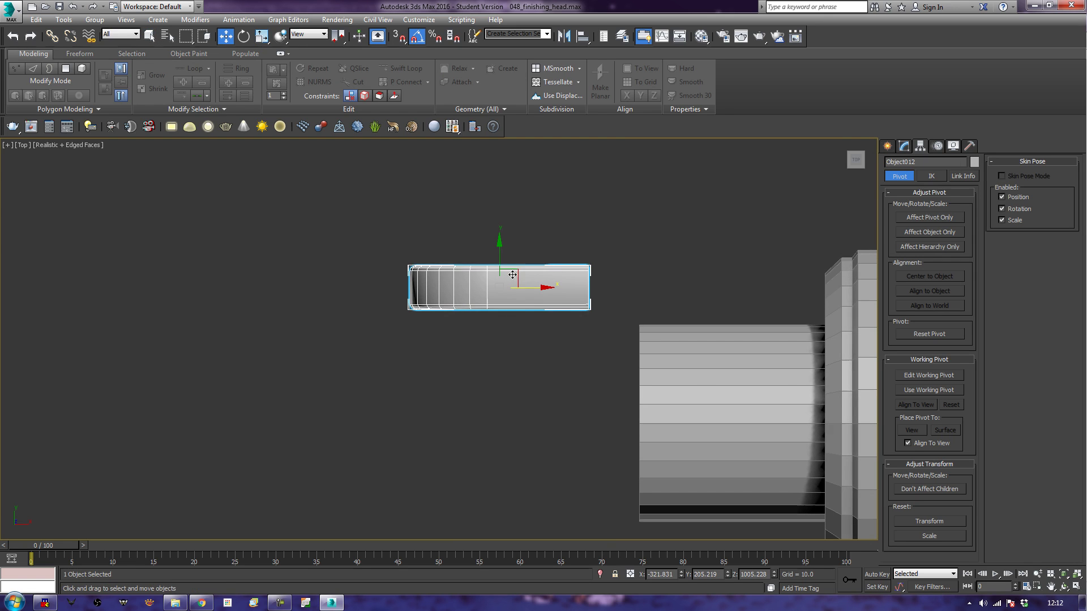
{"action": "mouse_move", "coordinate": [512, 274]}
{"action": "left_mouse_down"}
{"action": "mouse_move", "coordinate": [548, 333]}
{"action": "mouse_move", "coordinate": [547, 461]}
{"action": "mouse_move", "coordinate": [545, 453]}
{"action": "left_mouse_up"}
{"action": "left_click", "coordinate": [544, 350]}
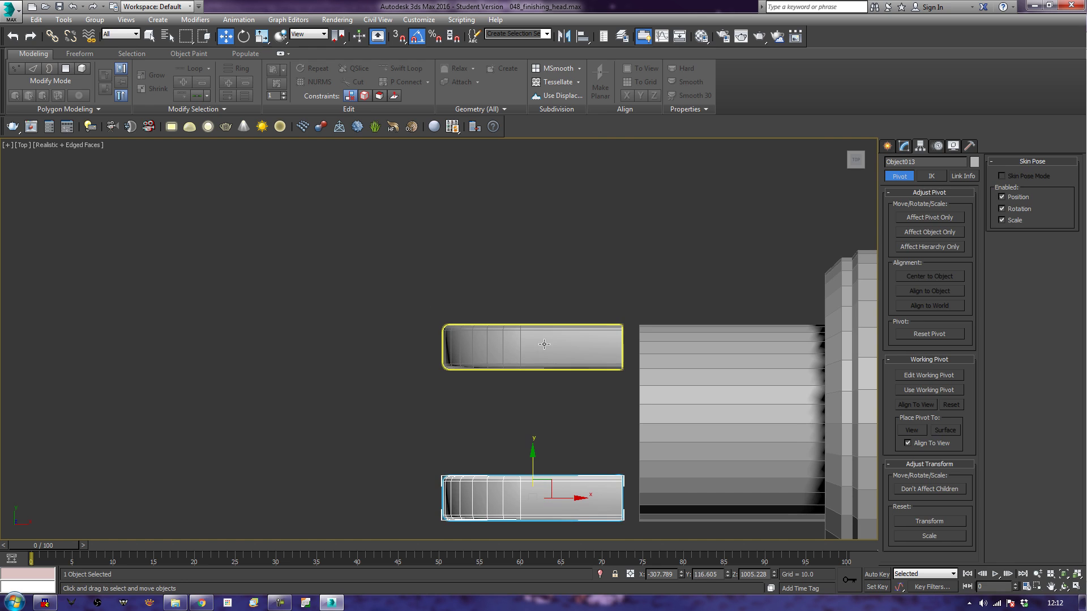
- Attach the second lug to the first so both form one object, and deselect it
{"action": "left_click", "coordinate": [544, 345]}
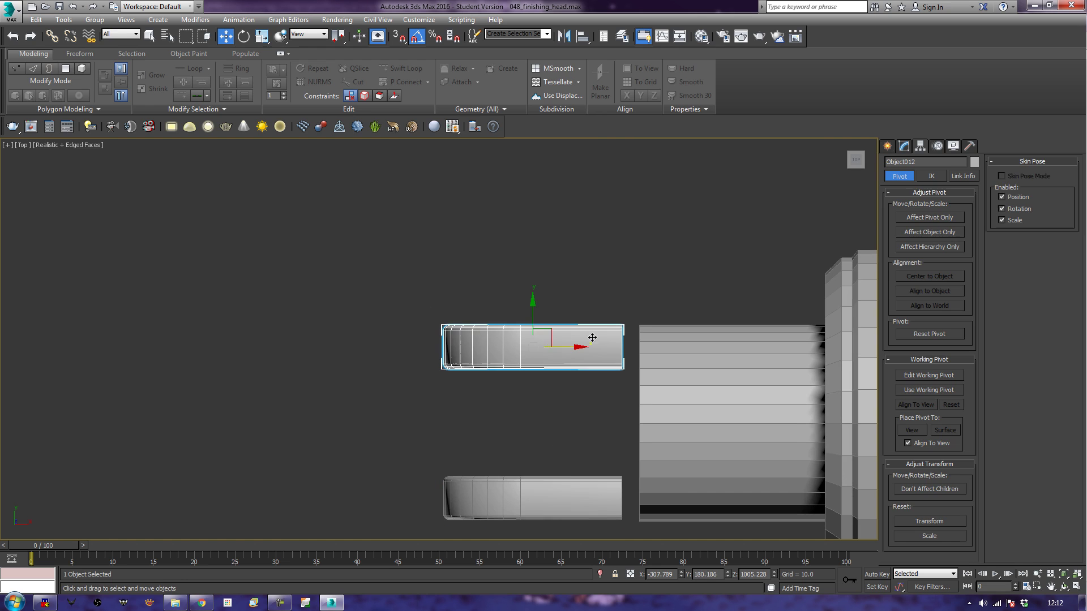
{"action": "left_click", "coordinate": [904, 146]}
{"action": "left_click", "coordinate": [1005, 244]}
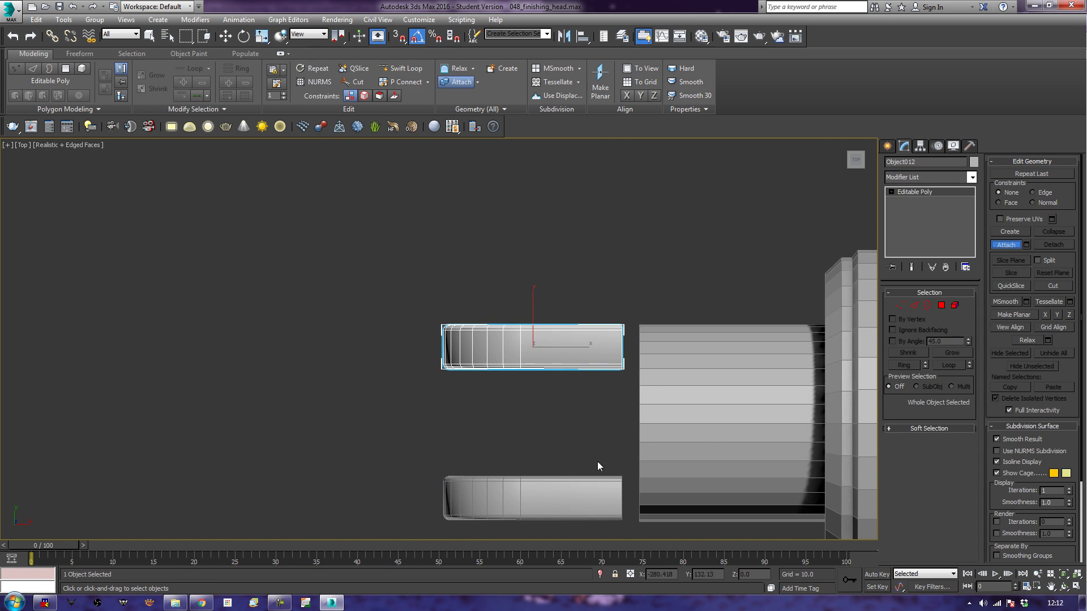
{"action": "left_click", "coordinate": [575, 488]}
{"action": "key", "text": "z"}
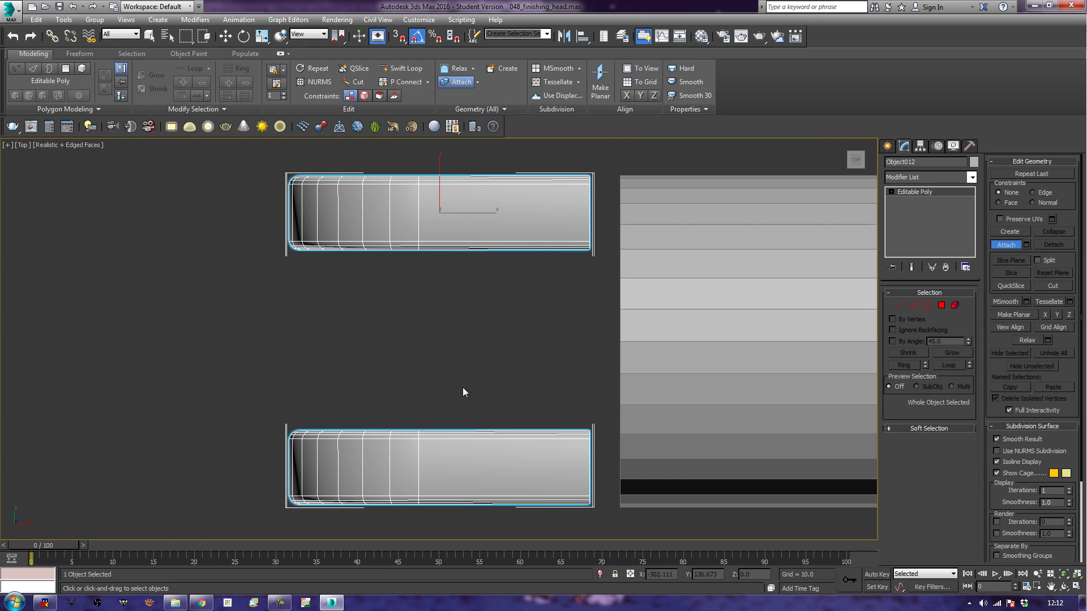
{"action": "key", "text": "w"}
{"action": "left_click", "coordinate": [464, 337]}
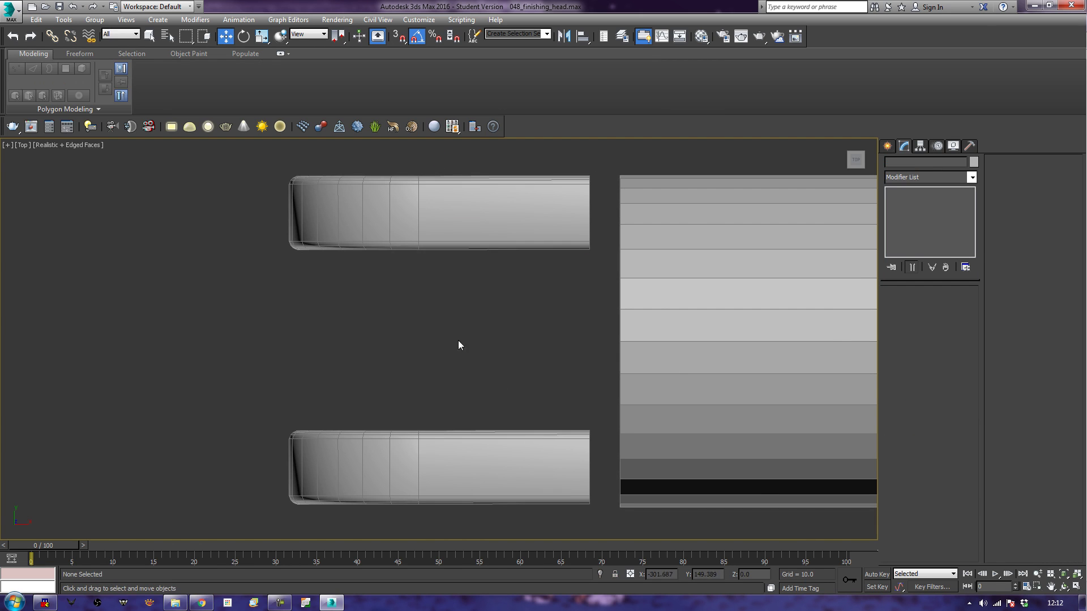
- Nudge the second lug's element slightly along Y to line it up with the shaft's edge
{"action": "left_click_drag", "start_coordinate": [425, 483], "coordinate": [435, 484]}
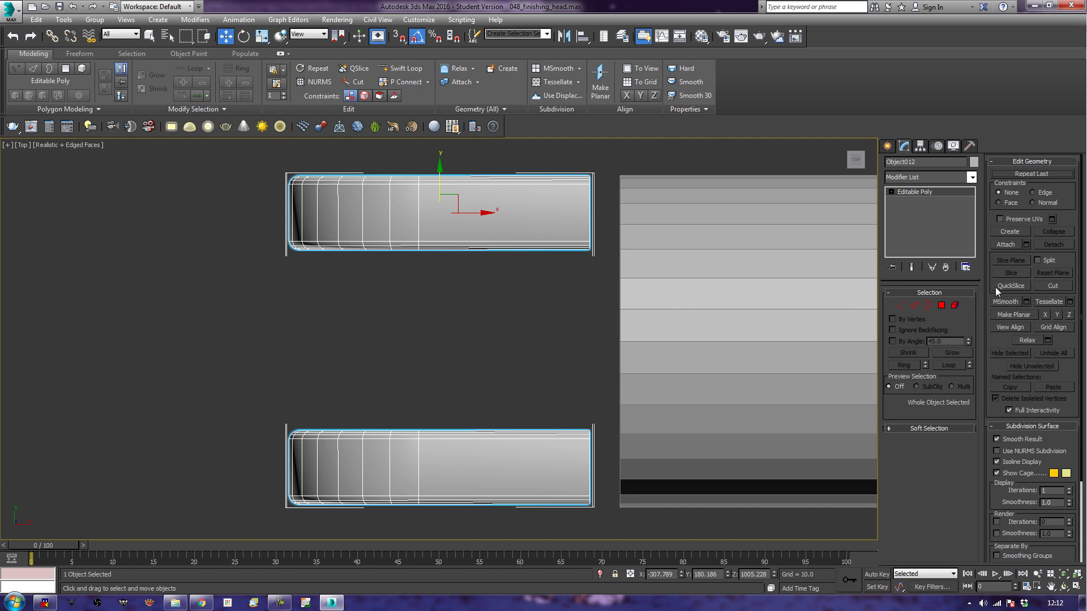
{"action": "left_click", "coordinate": [955, 305]}
{"action": "middle_click_drag", "start_coordinate": [553, 430], "coordinate": [576, 297]}
{"action": "scroll", "coordinate": [577, 297], "scroll_direction": "up", "scroll_amount": 3}
{"action": "left_click", "coordinate": [461, 364]}
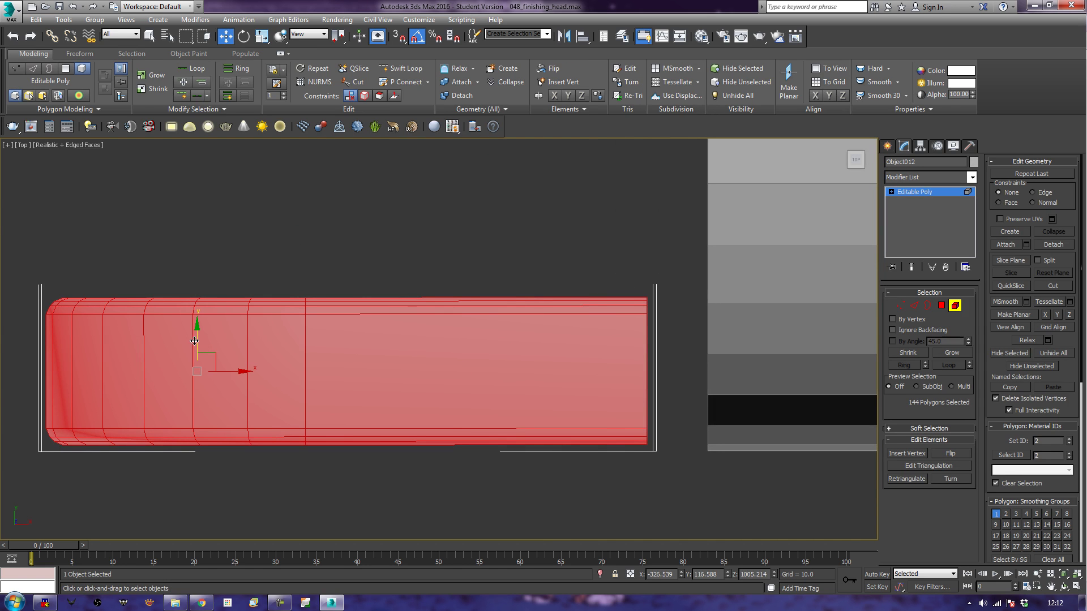
{"action": "left_click_drag", "start_coordinate": [195, 341], "coordinate": [193, 347]}
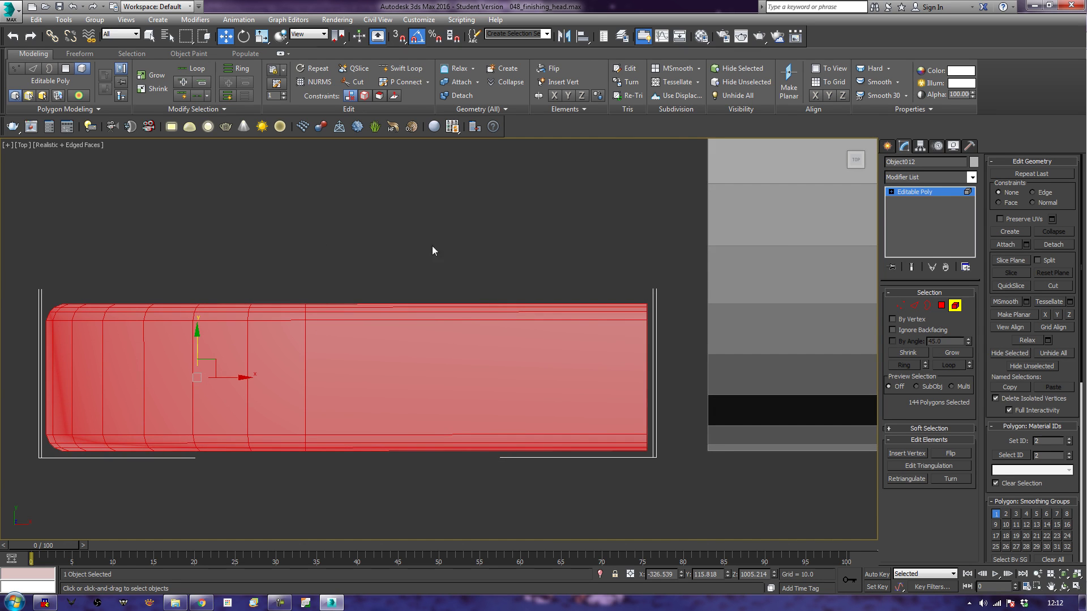
{"action": "middle_click_drag", "start_coordinate": [518, 246], "coordinate": [532, 278]}
{"action": "left_click", "coordinate": [955, 307]}
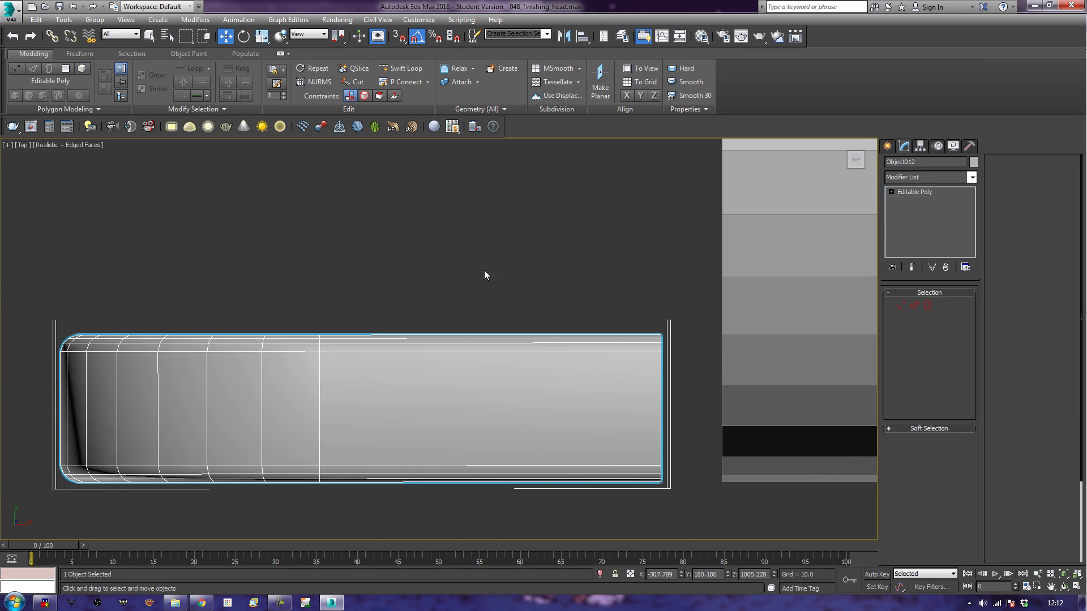
- Move the lug pair along X slightly farther from the shaft's end in the Perspective view
{"action": "scroll", "coordinate": [510, 351], "scroll_direction": "down", "scroll_amount": 5}
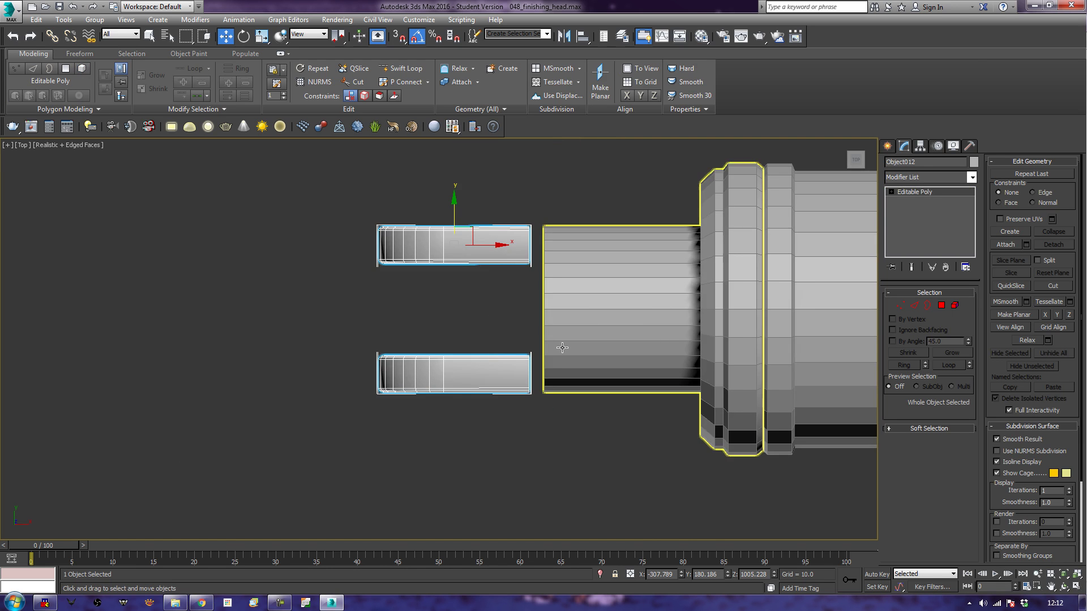
{"action": "key", "text": "p"}
{"action": "key", "text": "z"}
{"action": "middle_click_drag", "start_coordinate": [416, 359], "coordinate": [568, 287], "text": "alt"}
{"action": "middle_click_drag", "start_coordinate": [296, 229], "coordinate": [324, 232]}
{"action": "middle_click_drag", "start_coordinate": [464, 249], "coordinate": [475, 274], "text": "alt"}
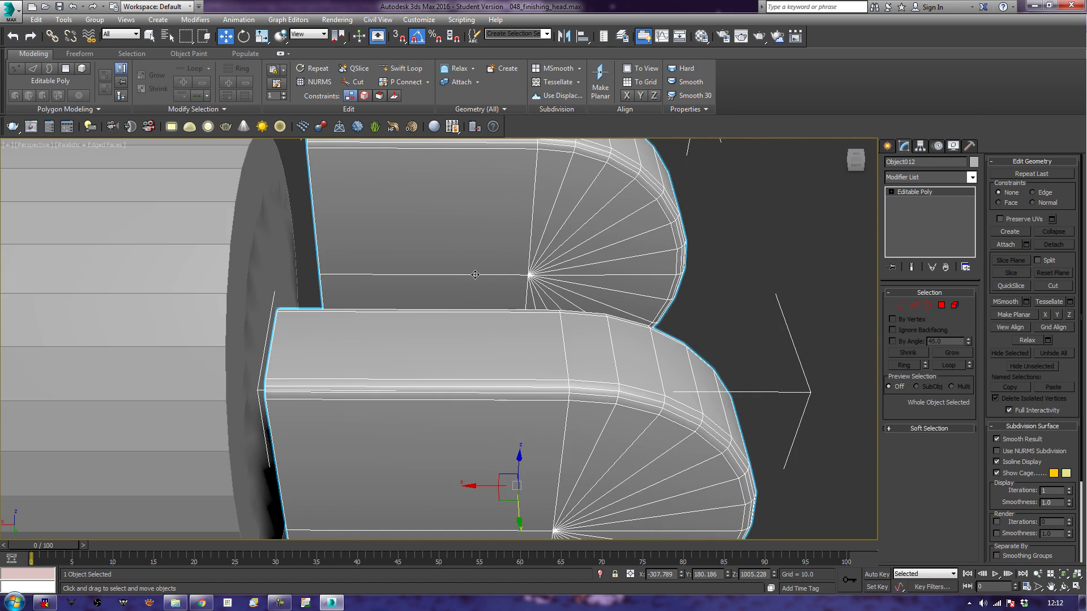
{"action": "scroll", "coordinate": [475, 275], "scroll_direction": "down", "scroll_amount": 3}
{"action": "middle_click_drag", "start_coordinate": [392, 276], "coordinate": [455, 284]}
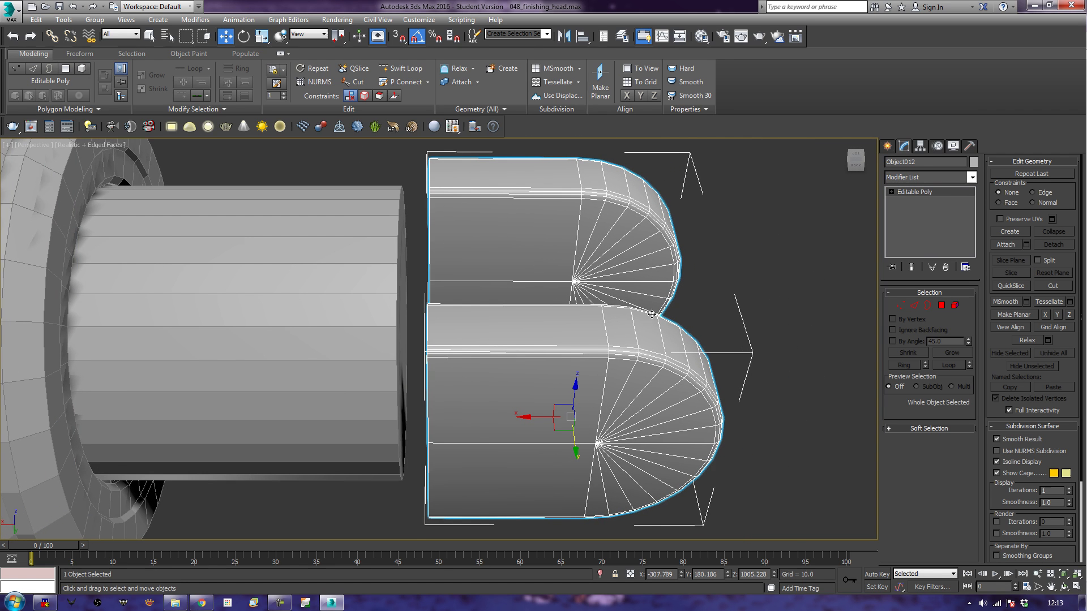
{"action": "left_click_drag", "start_coordinate": [538, 417], "coordinate": [609, 418]}
{"action": "middle_click_drag", "start_coordinate": [479, 400], "coordinate": [484, 378], "text": "alt"}
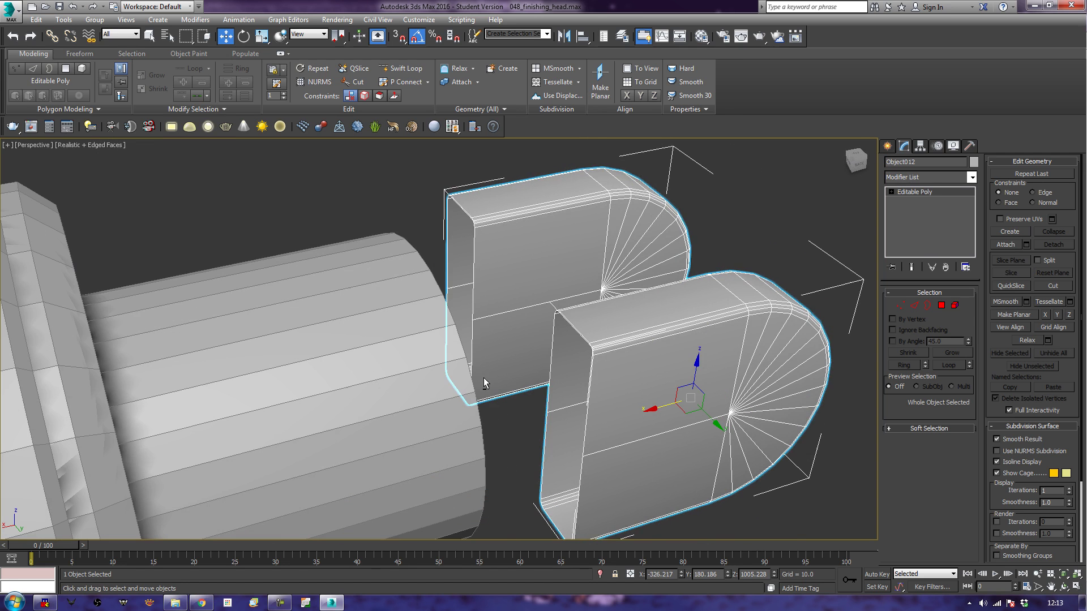
- Extend the open borders of both lugs along X toward the shaft, adding a new strip of polygons
{"action": "left_click", "coordinate": [929, 307]}
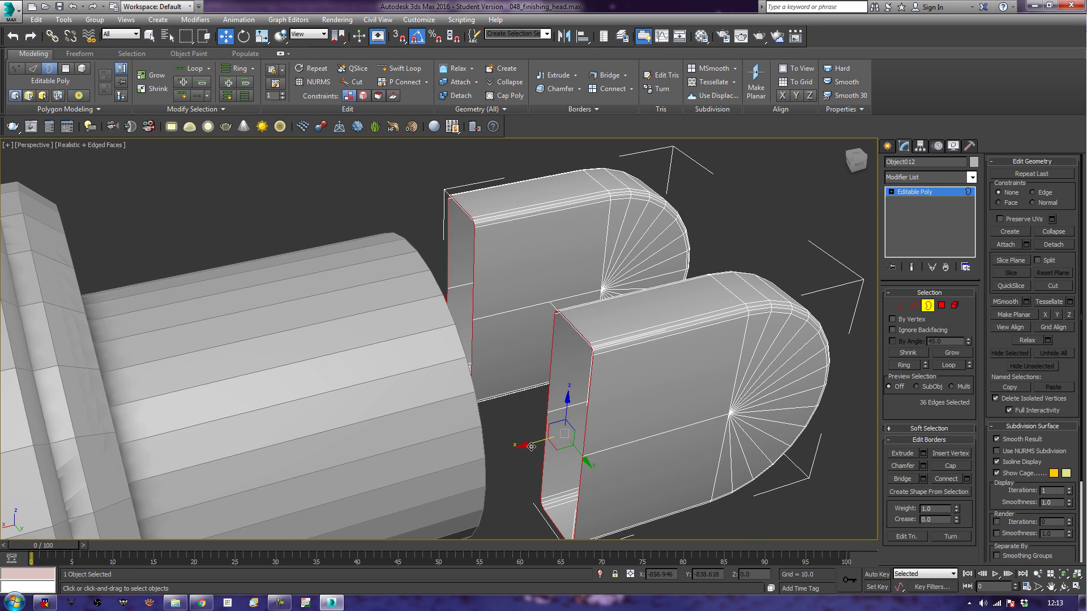
{"action": "left_click_drag", "start_coordinate": [531, 447], "coordinate": [473, 475]}
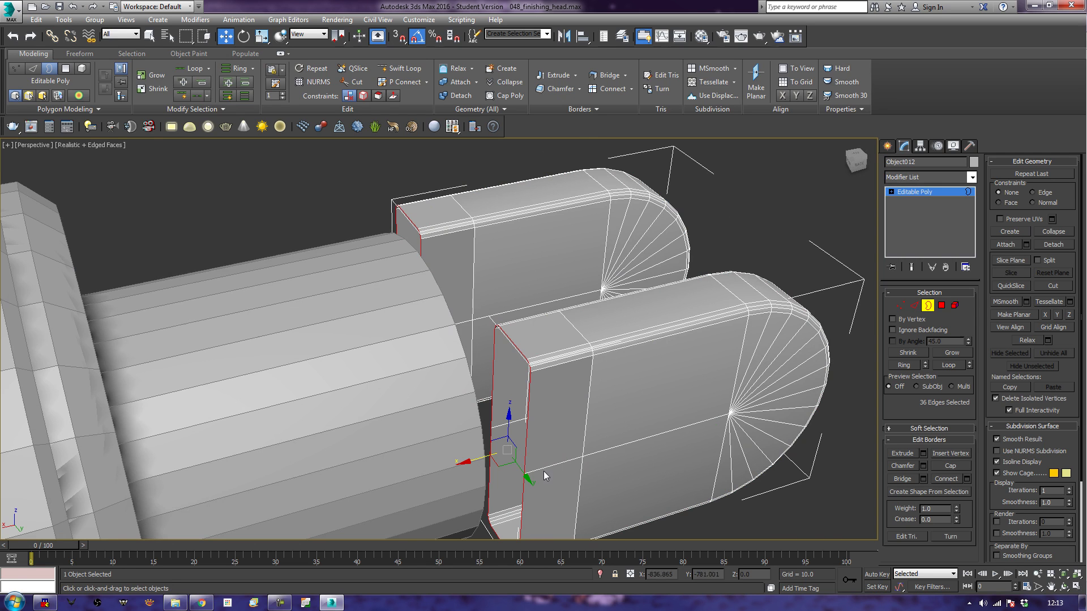
- Cap the open borders at the shaft-side ends of both lugs
{"action": "left_click", "coordinate": [956, 465]}
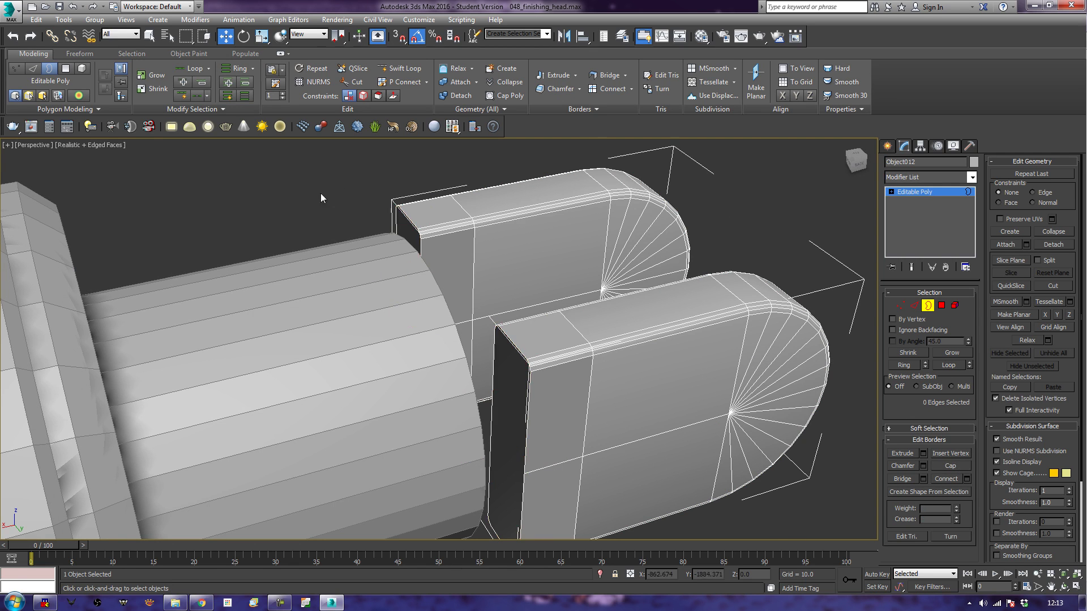
{"action": "middle_click_drag", "start_coordinate": [634, 253], "coordinate": [627, 327], "text": "alt"}
{"action": "scroll", "coordinate": [627, 327], "scroll_direction": "up", "scroll_amount": 3}
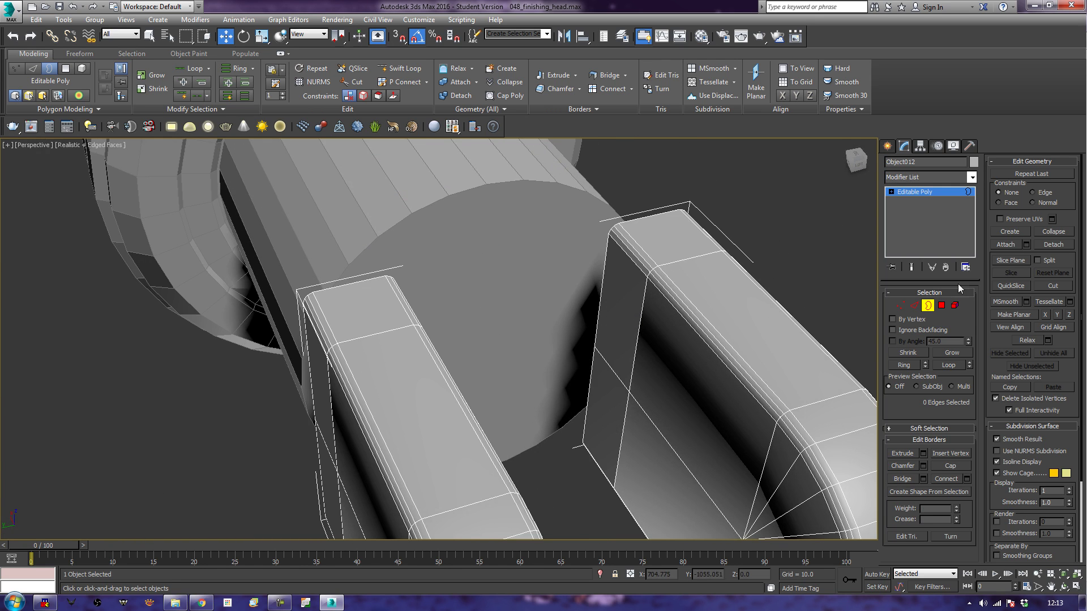
- Select the inner side polygons of both lugs' end strips, plus the first lug's upper rounded-edge polygons on that strip
{"action": "left_click", "coordinate": [942, 305]}
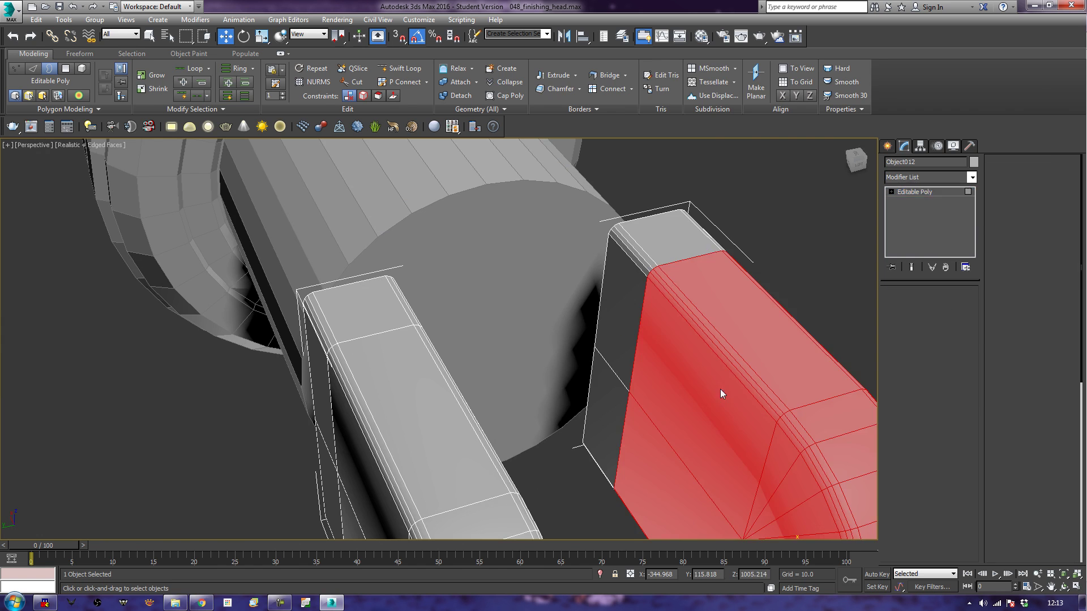
{"action": "left_click", "coordinate": [590, 395]}
{"action": "left_click", "coordinate": [604, 372], "text": "ctrl"}
{"action": "middle_click_drag", "start_coordinate": [623, 306], "coordinate": [557, 307], "text": "alt"}
{"action": "left_click", "coordinate": [462, 276], "text": "ctrl"}
{"action": "left_click", "coordinate": [450, 234], "text": "ctrl"}
{"action": "middle_click_drag", "start_coordinate": [460, 182], "coordinate": [521, 331]}
{"action": "scroll", "coordinate": [521, 330], "scroll_direction": "up", "scroll_amount": 2}
{"action": "left_click", "coordinate": [503, 289], "text": "ctrl"}
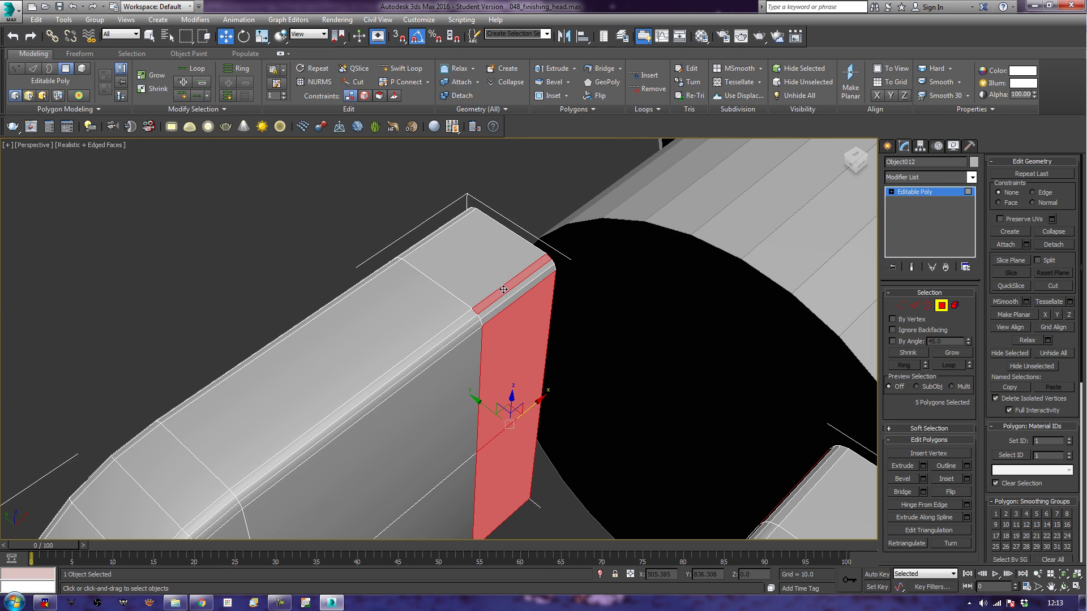
{"action": "left_click", "coordinate": [510, 298], "text": "ctrl"}
{"action": "left_click", "coordinate": [512, 302], "text": "ctrl"}
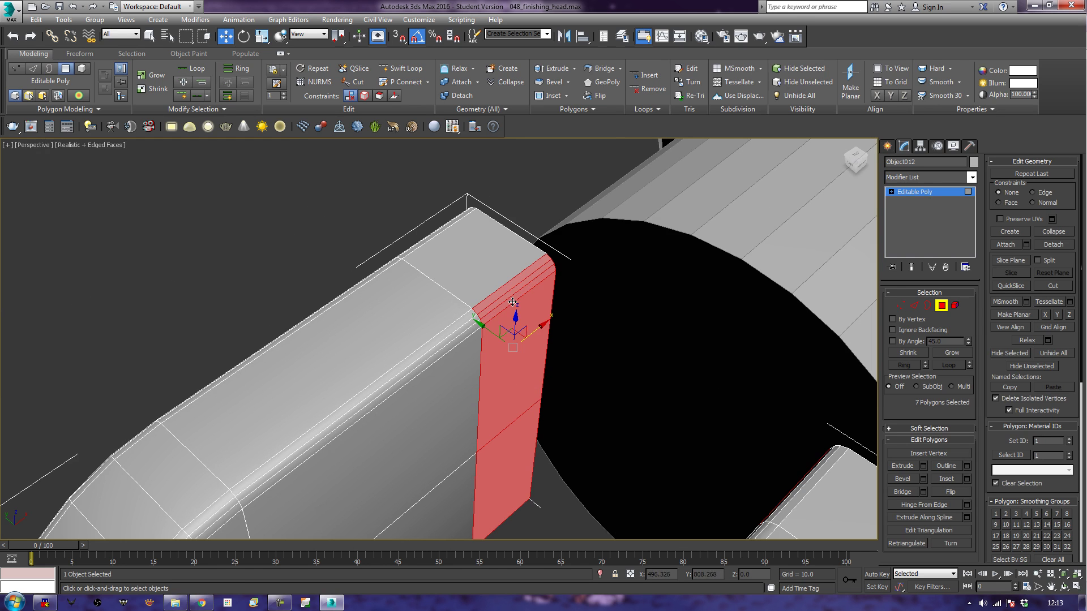
- Add the three upper rounded-edge polygons of the opposite lug's end strip to the selection
{"action": "key", "text": "q"}
{"action": "middle_click_drag", "start_coordinate": [563, 368], "coordinate": [712, 327], "text": "alt"}
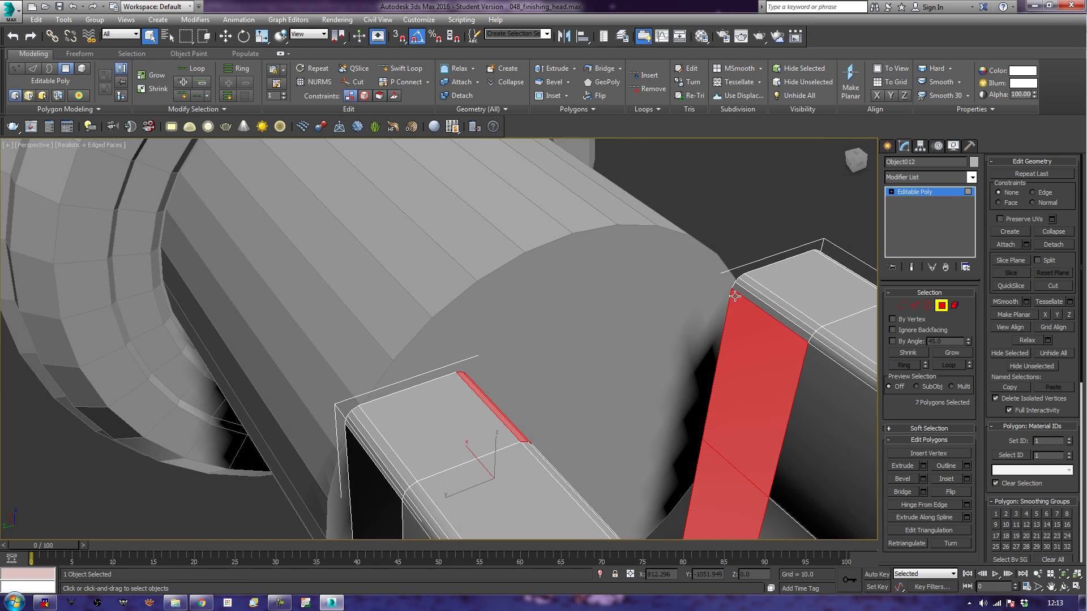
{"action": "left_click", "coordinate": [769, 293], "text": "ctrl"}
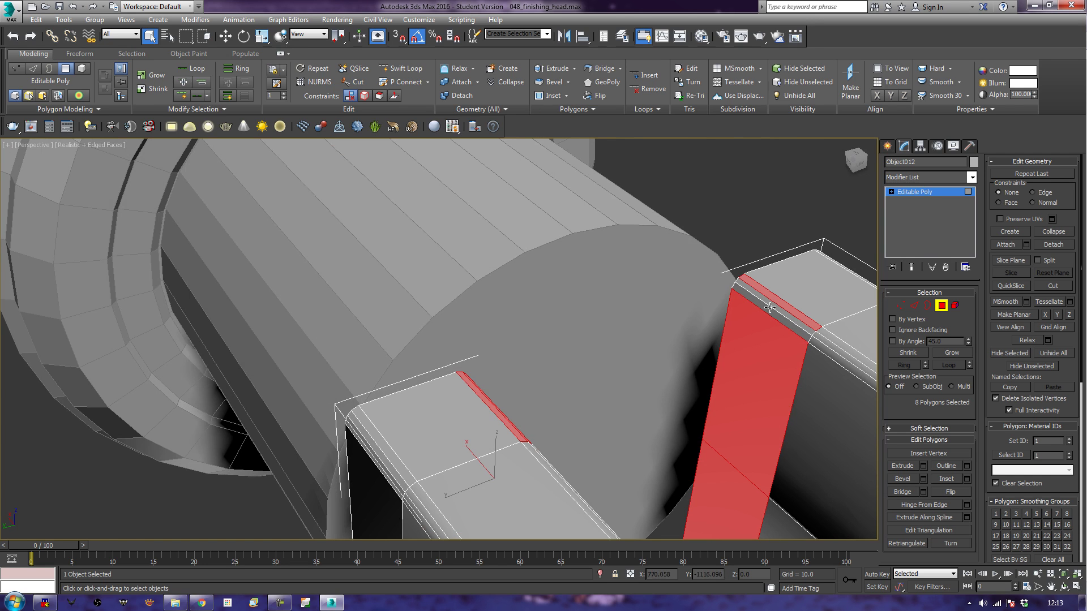
{"action": "left_click", "coordinate": [774, 312], "text": "ctrl"}
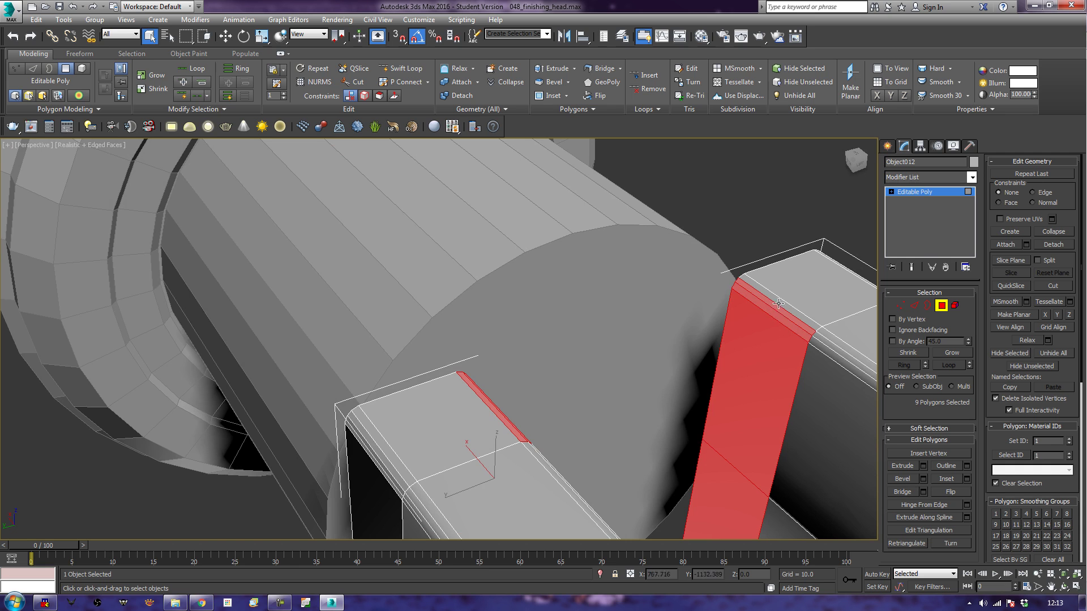
{"action": "left_click", "coordinate": [780, 302], "text": "ctrl"}
- Add the lower rounded-edge polygons of both lugs' end strips to the polygon selection
{"action": "middle_click_drag", "start_coordinate": [792, 365], "coordinate": [734, 46], "text": "alt"}
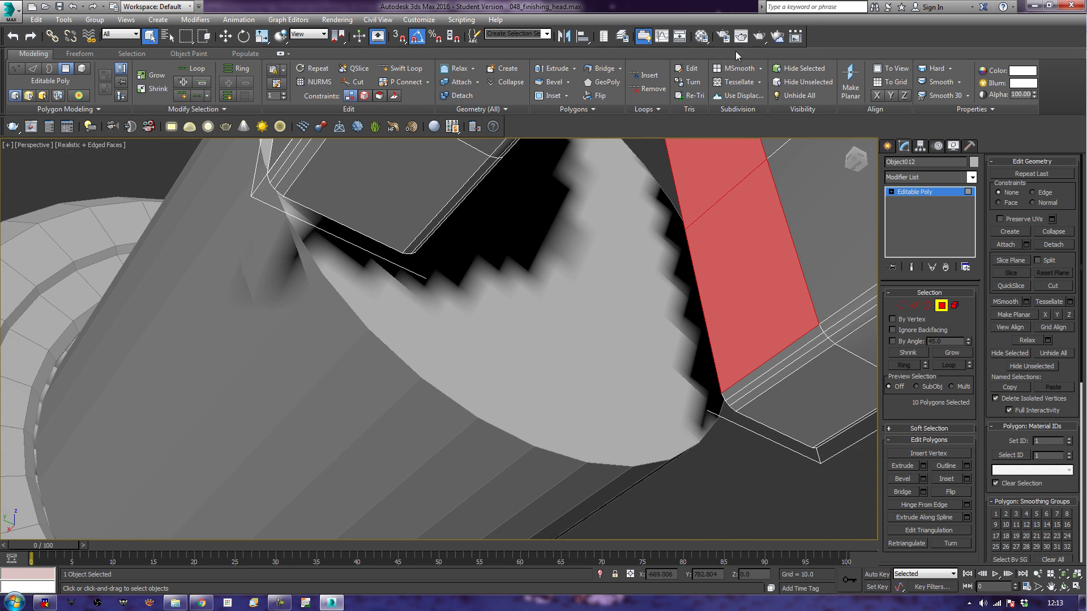
{"action": "left_click", "coordinate": [771, 386], "text": "ctrl"}
{"action": "left_click", "coordinate": [773, 373], "text": "ctrl"}
{"action": "left_click", "coordinate": [773, 365], "text": "ctrl"}
{"action": "middle_click_drag", "start_coordinate": [700, 301], "coordinate": [618, 296], "text": "alt"}
{"action": "left_click", "coordinate": [496, 386], "text": "ctrl"}
{"action": "left_click", "coordinate": [491, 384], "text": "ctrl"}
{"action": "left_click", "coordinate": [488, 383], "text": "ctrl"}
{"action": "scroll", "coordinate": [487, 383], "scroll_direction": "down", "scroll_amount": 5}
{"action": "middle_click_drag", "start_coordinate": [549, 231], "coordinate": [625, 445], "text": "alt"}
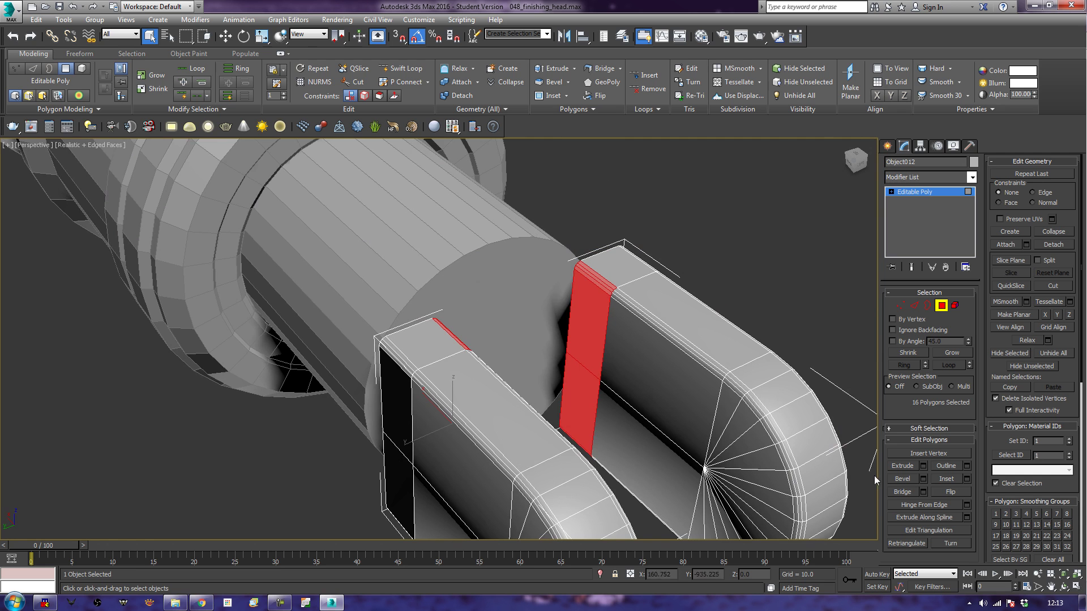
- Bridge the selected inner polygons to join the two lugs with a solid crosspiece at the shaft end
{"action": "left_click", "coordinate": [904, 493]}
{"action": "key", "text": "F2"}
{"action": "middle_click_drag", "start_coordinate": [597, 350], "coordinate": [639, 319], "text": "alt"}
{"action": "scroll", "coordinate": [632, 313], "scroll_direction": "up", "scroll_amount": 3}
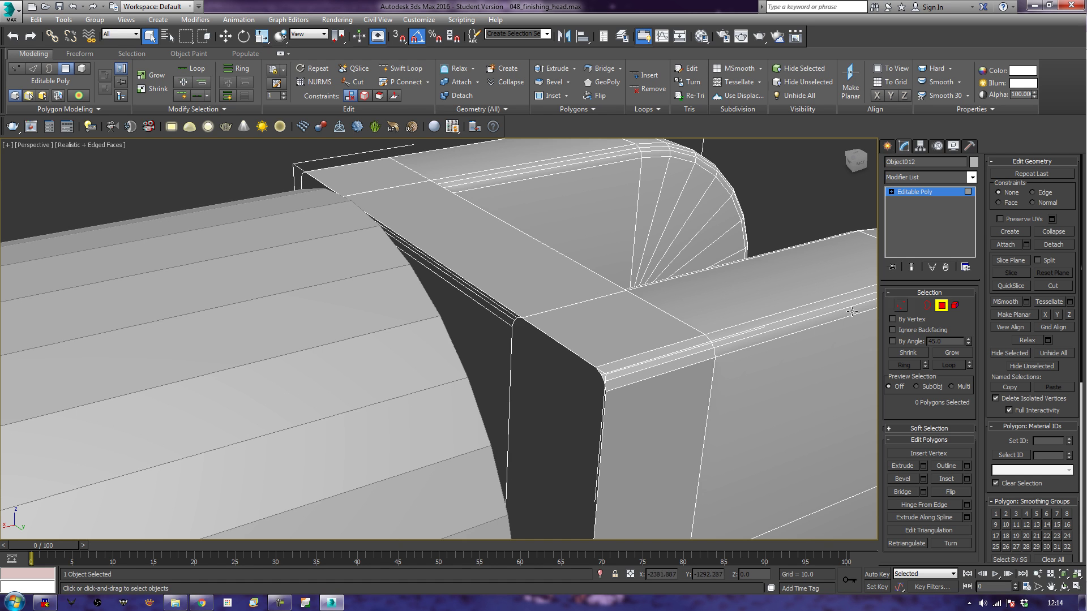
- Delete the polygons closing the hinge piece's end that faces the shaft, including its narrow upper and lower strips
{"action": "left_click", "coordinate": [468, 377]}
{"action": "middle_click_drag", "start_coordinate": [534, 351], "coordinate": [497, 331], "text": "alt"}
{"action": "left_click", "coordinate": [484, 355], "text": "ctrl"}
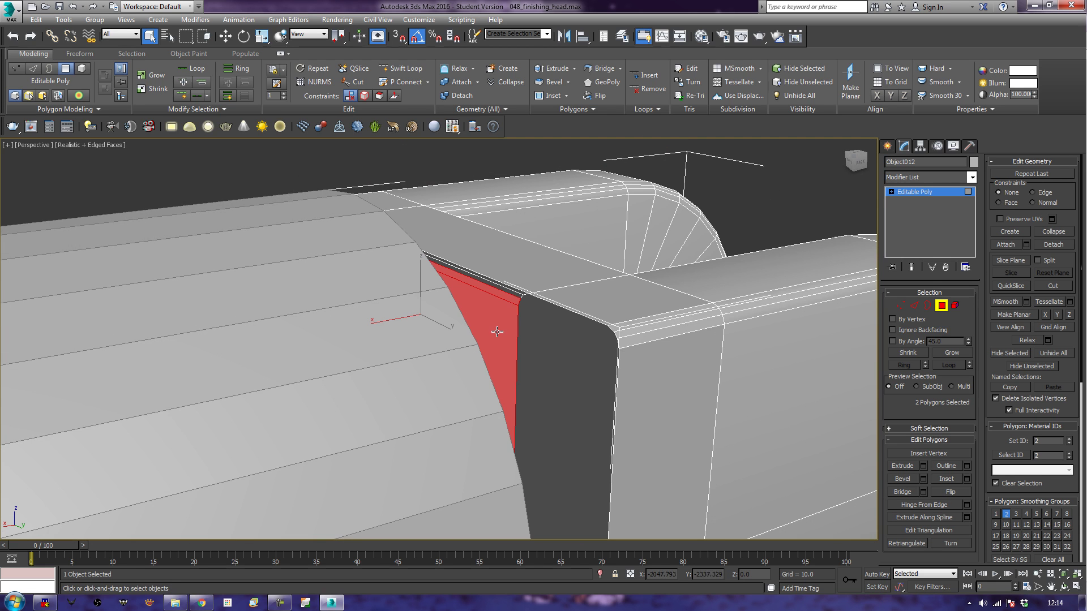
{"action": "left_click", "coordinate": [513, 294], "text": "ctrl"}
{"action": "scroll", "coordinate": [534, 250], "scroll_direction": "up", "scroll_amount": 6}
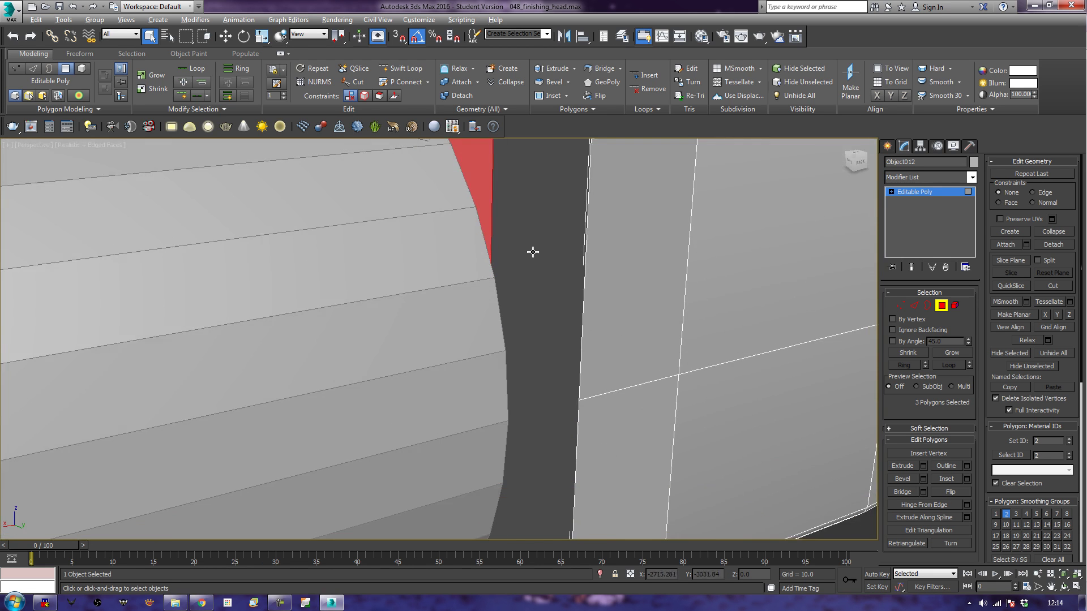
{"action": "left_click", "coordinate": [444, 439], "text": "ctrl"}
{"action": "middle_click_drag", "start_coordinate": [463, 415], "coordinate": [561, 166]}
{"action": "left_click", "coordinate": [536, 332], "text": "ctrl"}
{"action": "left_click", "coordinate": [539, 338], "text": "ctrl"}
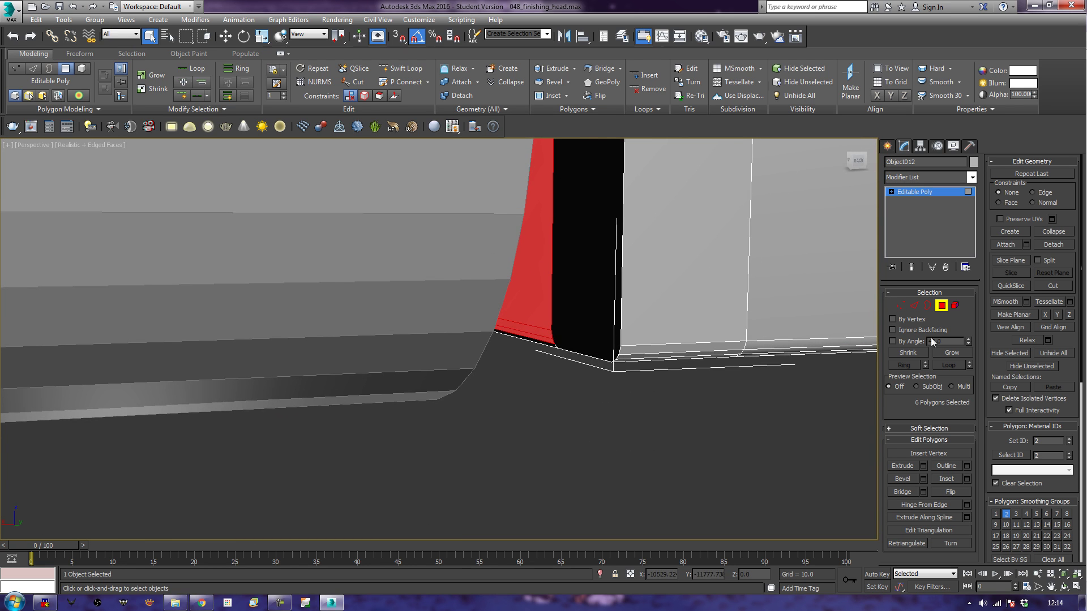
{"action": "left_click", "coordinate": [945, 353]}
{"action": "middle_click_drag", "start_coordinate": [744, 221], "coordinate": [736, 311]}
{"action": "scroll", "coordinate": [731, 352], "scroll_direction": "down", "scroll_amount": 3}
{"action": "key", "text": "Delete"}
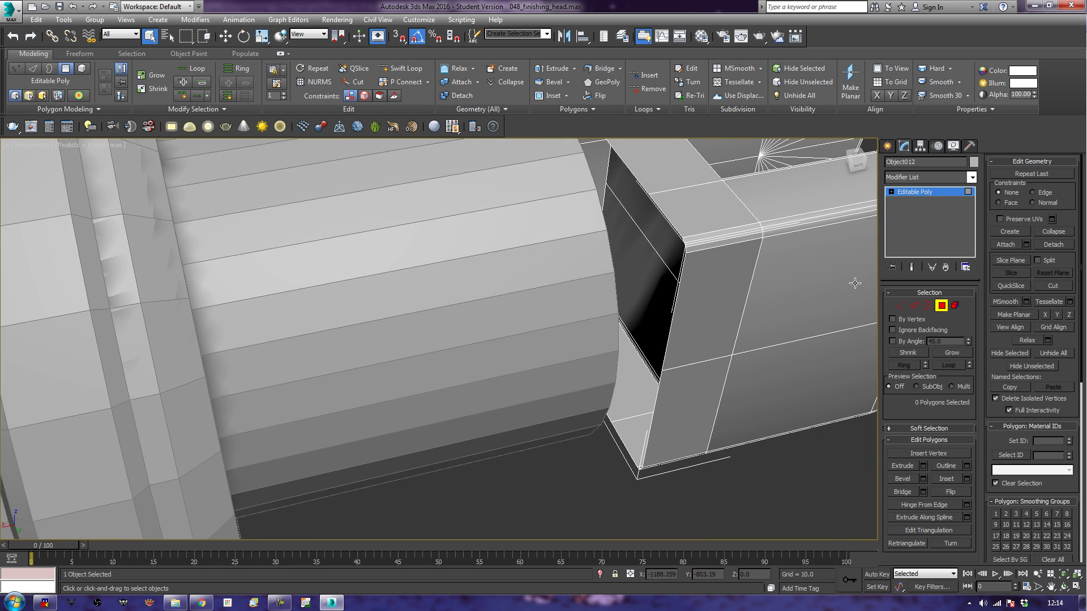
- Select the open border at the hinge piece's shaft-facing end and cap it with a single polygon
{"action": "left_click", "coordinate": [927, 305]}
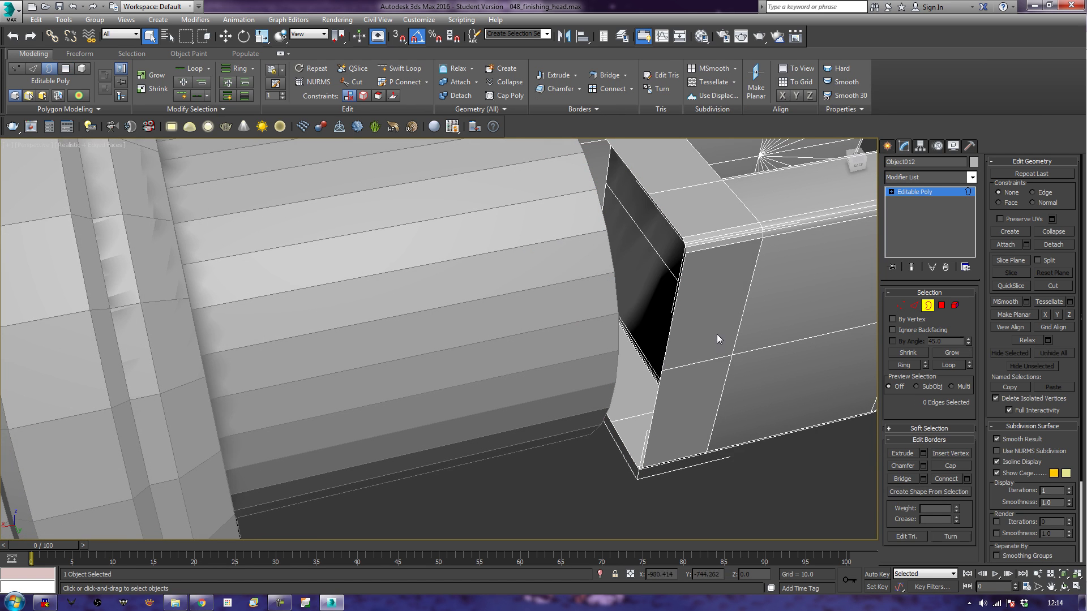
{"action": "left_click", "coordinate": [670, 335]}
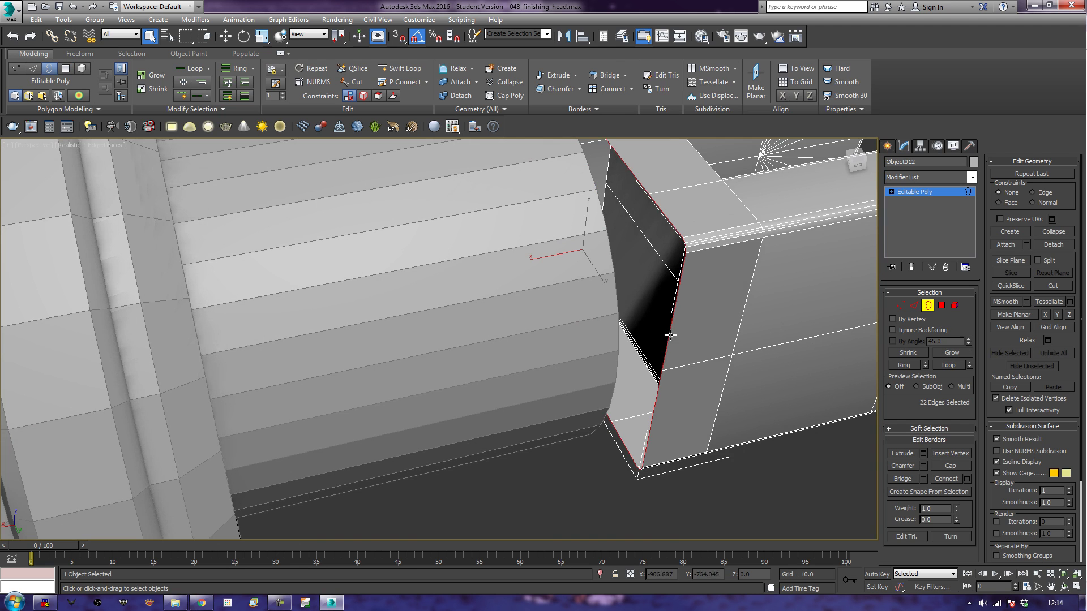
{"action": "left_click", "coordinate": [959, 461]}
{"action": "middle_click_drag", "start_coordinate": [783, 328], "coordinate": [759, 358]}
{"action": "scroll", "coordinate": [769, 382], "scroll_direction": "down", "scroll_amount": 2}
{"action": "scroll", "coordinate": [759, 354], "scroll_direction": "up", "scroll_amount": 5}
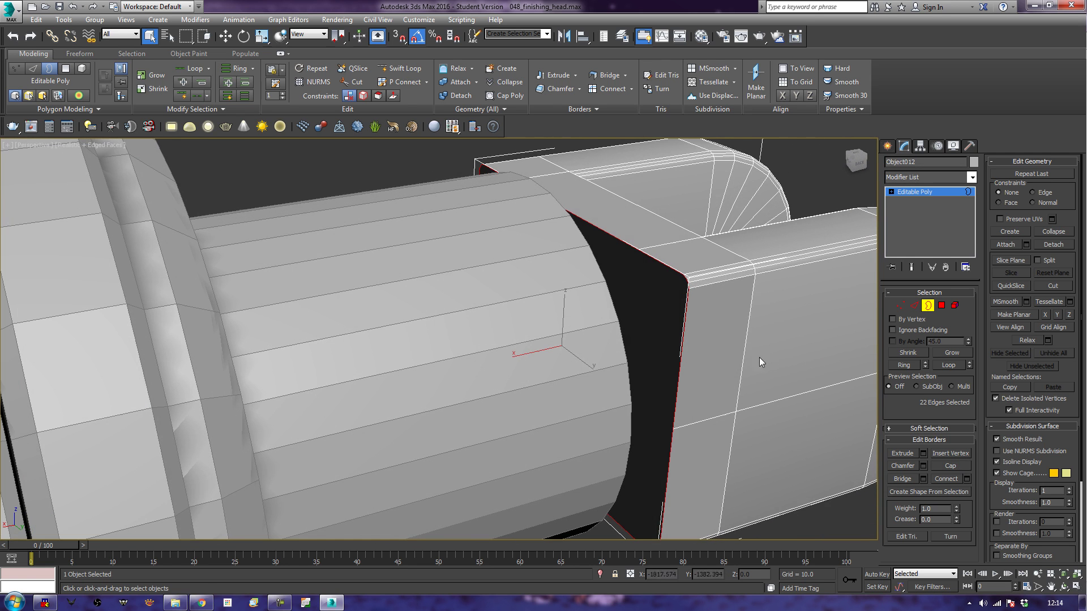
- Chamfer the perimeter edges of the hinge piece's capped end by a small amount
{"action": "left_click", "coordinate": [892, 465]}
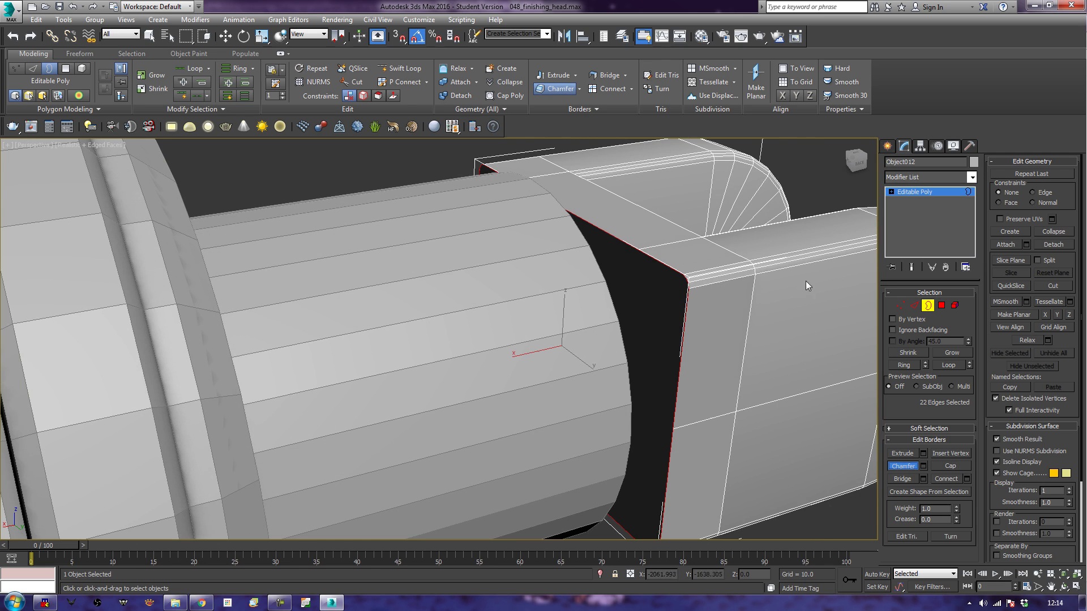
{"action": "middle_click_drag", "start_coordinate": [759, 311], "coordinate": [759, 348], "text": "alt"}
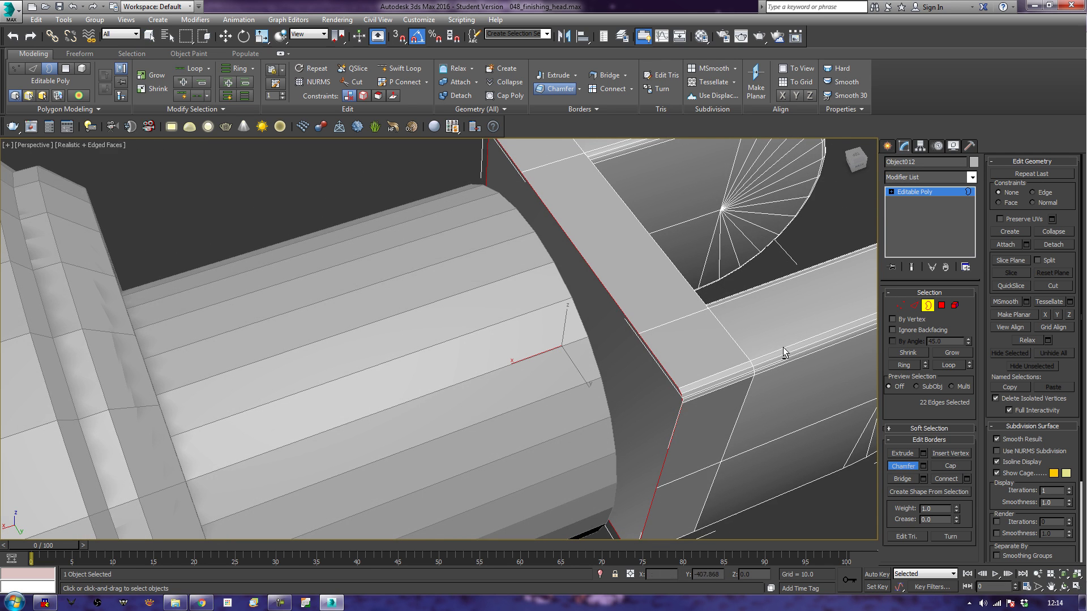
{"action": "left_click", "coordinate": [913, 306]}
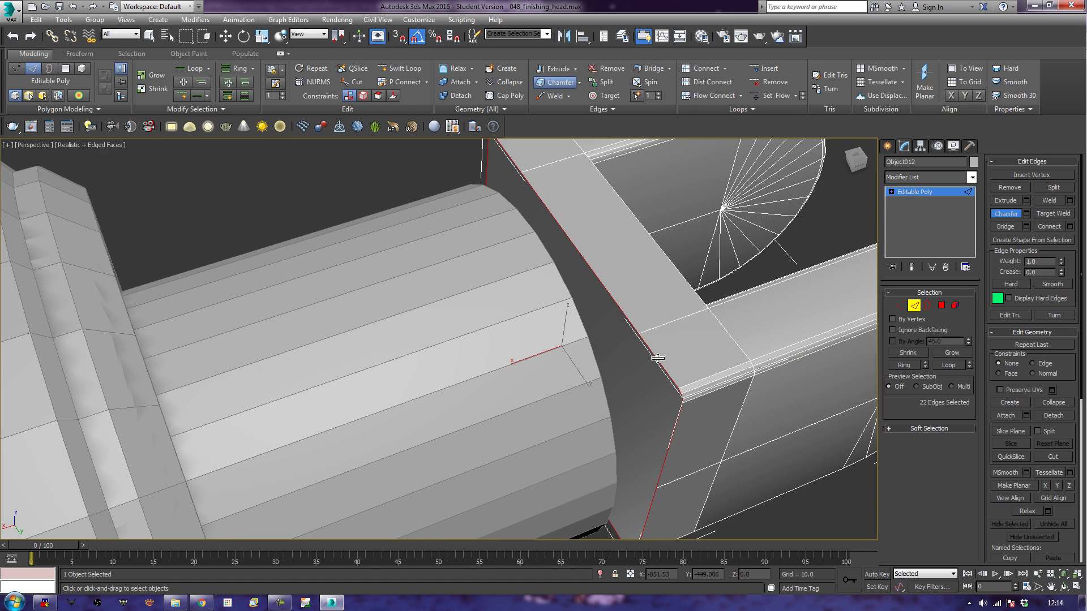
{"action": "mouse_move", "coordinate": [657, 356]}
{"action": "left_mouse_down"}
{"action": "mouse_move", "coordinate": [663, 349]}
{"action": "mouse_move", "coordinate": [677, 368]}
{"action": "mouse_move", "coordinate": [654, 342]}
{"action": "left_mouse_up"}
{"action": "key", "text": "ctrl+z"}
{"action": "middle_click_drag", "start_coordinate": [675, 363], "coordinate": [677, 308], "text": "alt"}
{"action": "scroll", "coordinate": [678, 307], "scroll_direction": "up", "scroll_amount": 3}
{"action": "left_click_drag", "start_coordinate": [692, 316], "coordinate": [693, 316]}
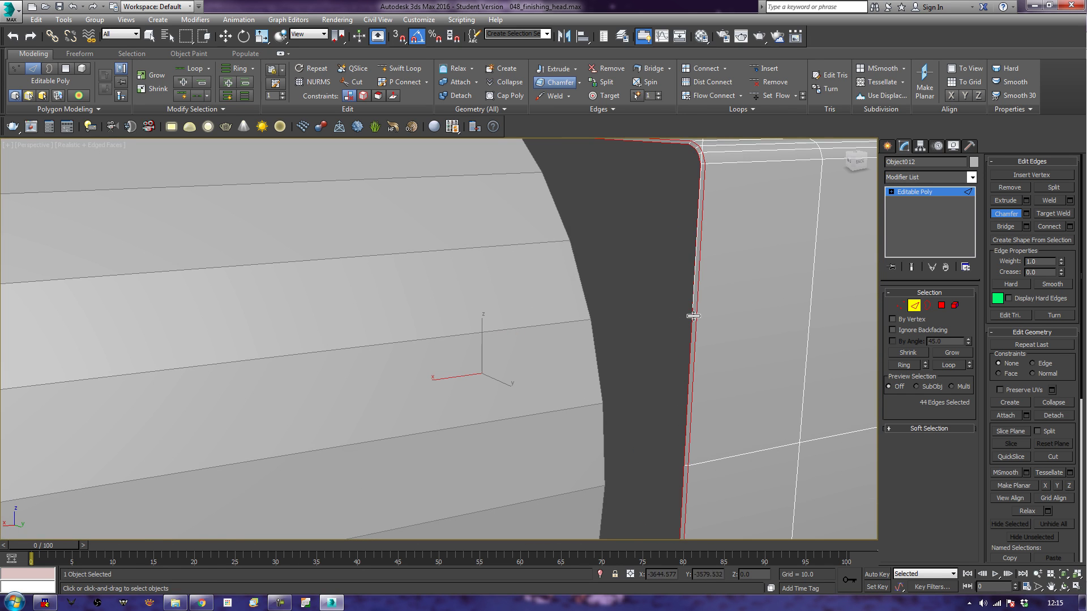
{"action": "scroll", "coordinate": [728, 301], "scroll_direction": "down", "scroll_amount": 4}
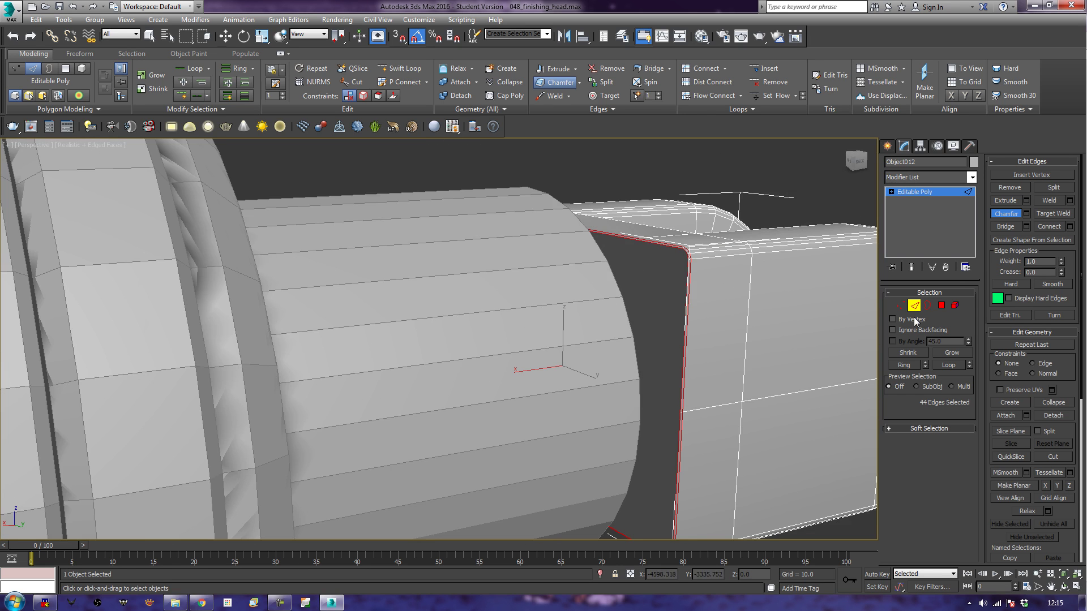
{"action": "left_click", "coordinate": [915, 308]}
- Select the collar part's shaft end face, grow the selection over the shaft's sides, and prepare to scale it in the Left view
{"action": "middle_click_drag", "start_coordinate": [789, 321], "coordinate": [638, 318], "text": "alt"}
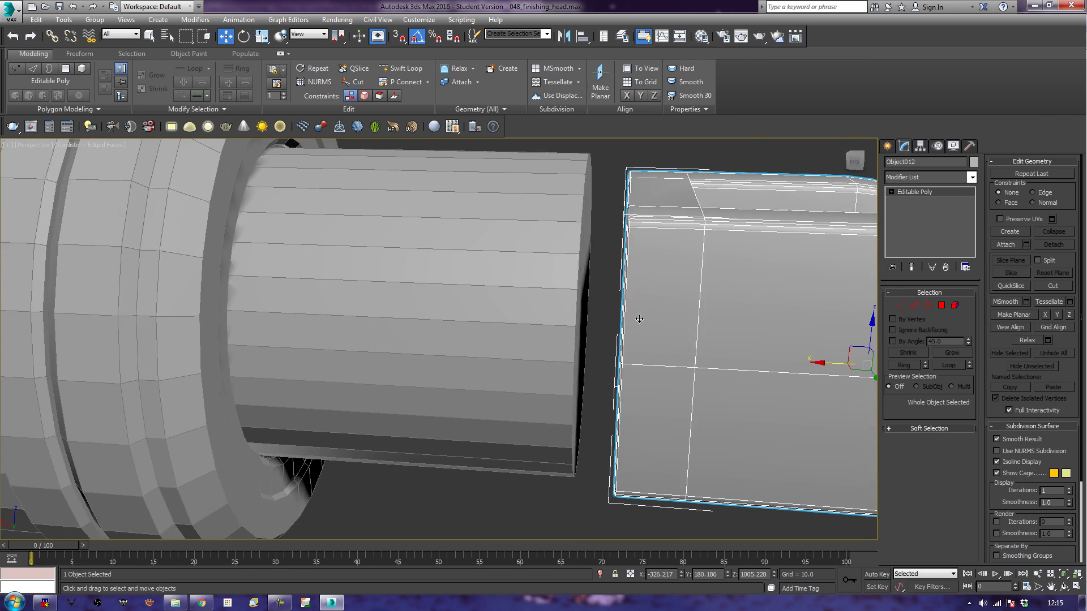
{"action": "scroll", "coordinate": [639, 318], "scroll_direction": "down", "scroll_amount": 2}
{"action": "middle_click_drag", "start_coordinate": [548, 358], "coordinate": [549, 331], "text": "alt"}
{"action": "middle_click_drag", "start_coordinate": [562, 276], "coordinate": [559, 293], "text": "alt"}
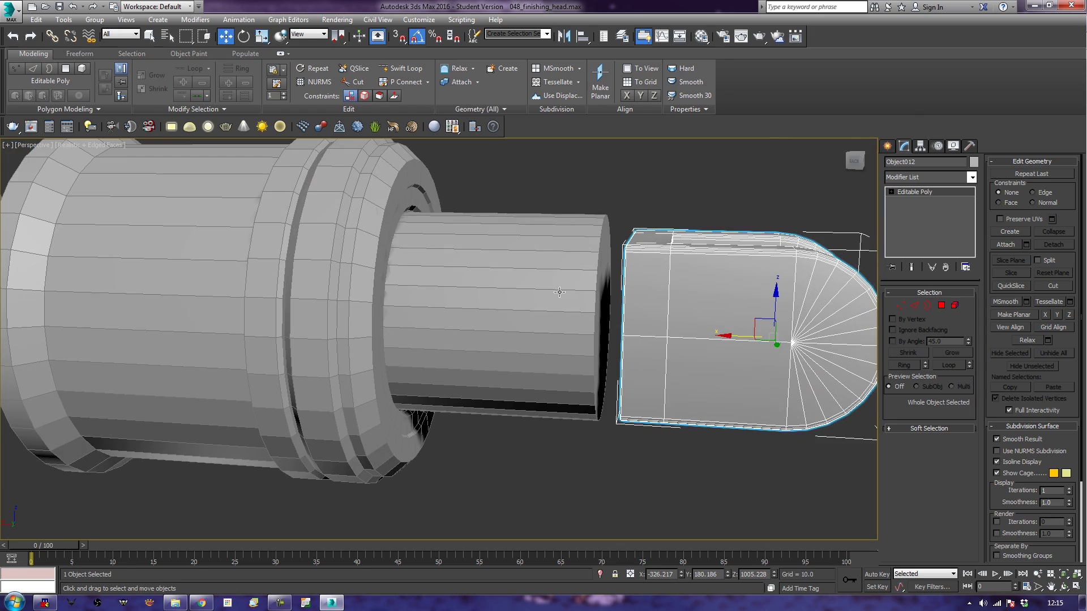
{"action": "left_click", "coordinate": [330, 287]}
{"action": "middle_click_drag", "start_coordinate": [331, 288], "coordinate": [498, 313], "text": "alt"}
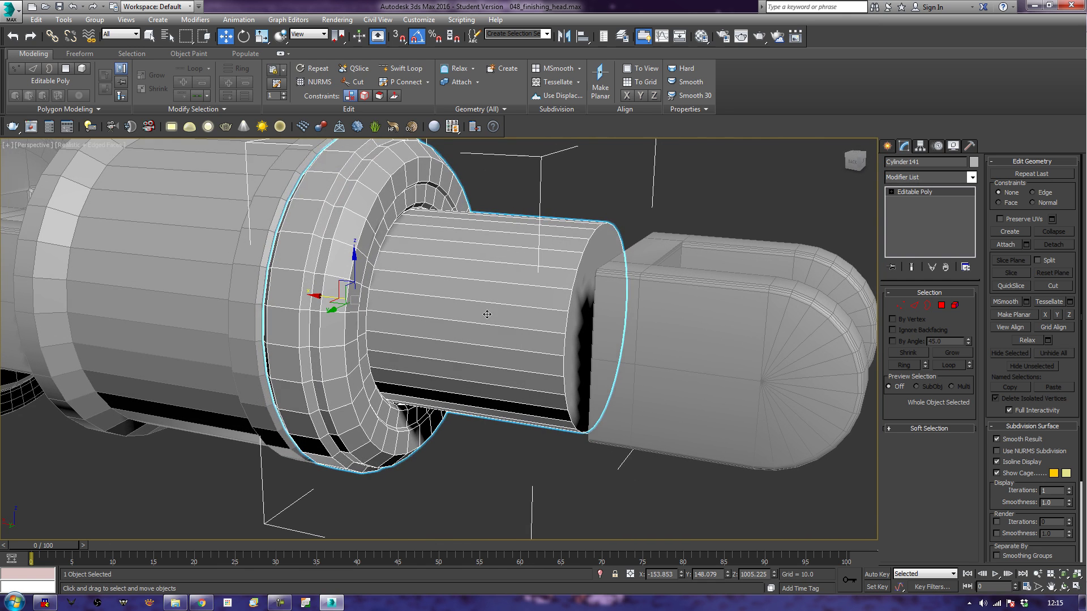
{"action": "left_click", "coordinate": [942, 305]}
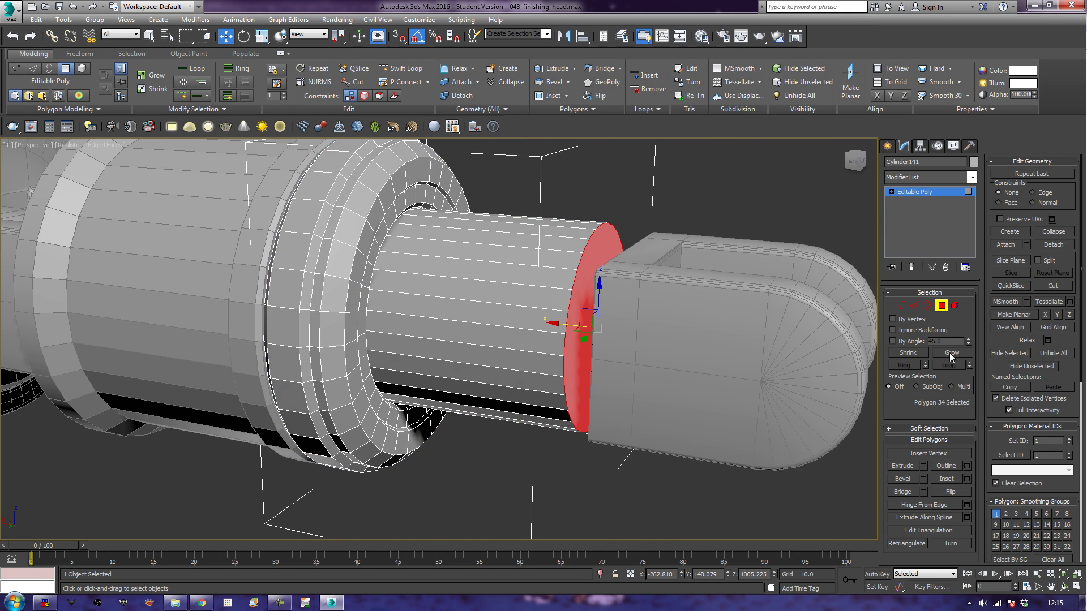
{"action": "left_click", "coordinate": [950, 352]}
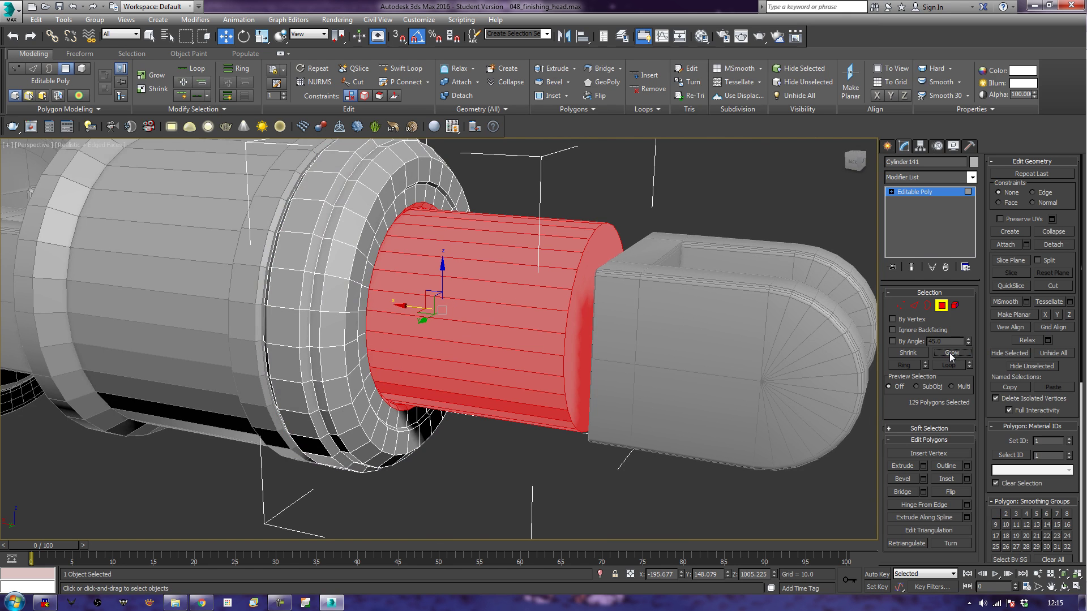
{"action": "middle_click_drag", "start_coordinate": [527, 387], "coordinate": [512, 387], "text": "alt"}
{"action": "key", "text": "e"}
{"action": "key", "text": "r"}
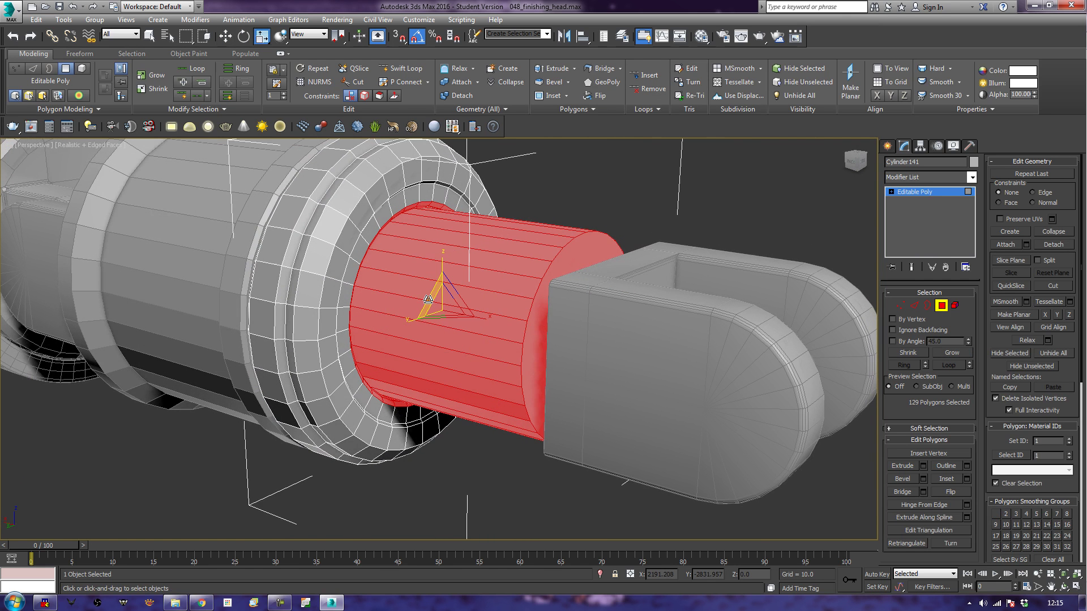
{"action": "key", "text": "l"}
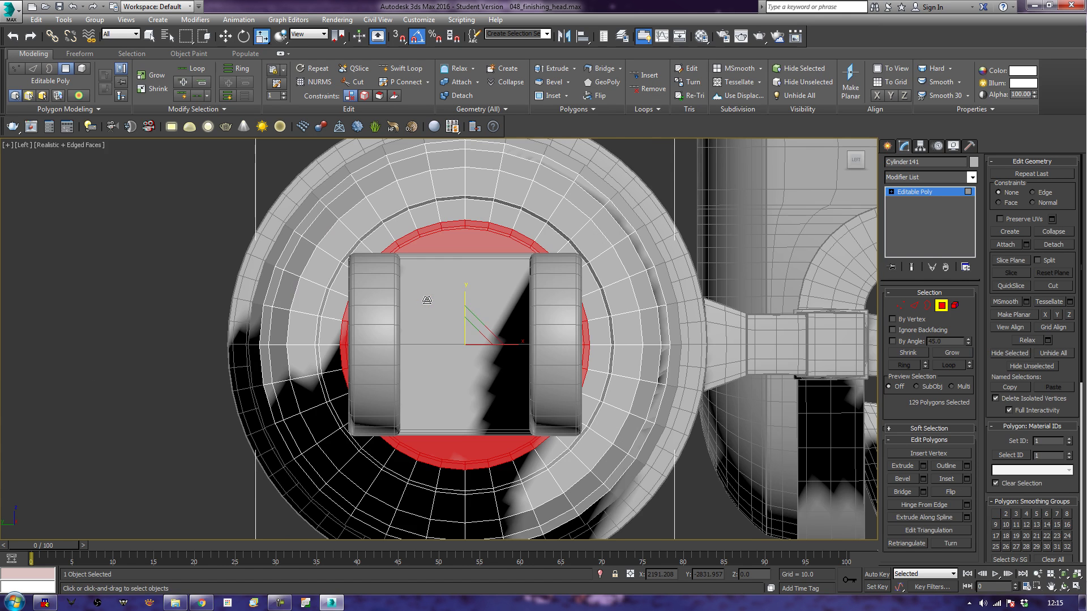
- Try scaling the selected shaft polygons to 77 percent in X and Y, and undo the scaling
{"action": "left_click_drag", "start_coordinate": [473, 322], "coordinate": [462, 335]}
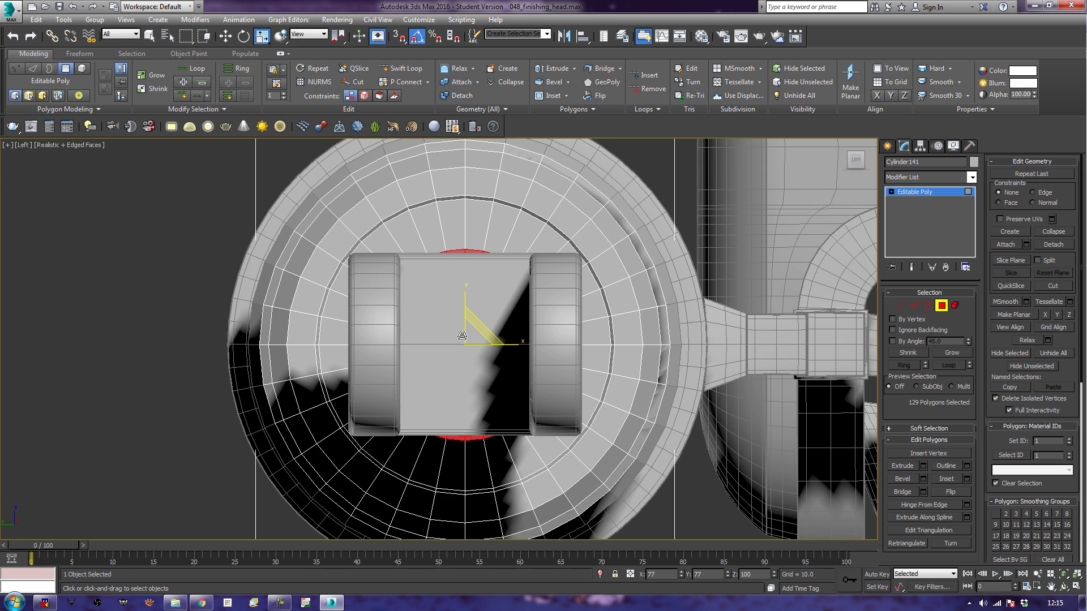
{"action": "key", "text": "F4"}
{"action": "key", "text": "F4"}
{"action": "key", "text": "ctrl+z"}
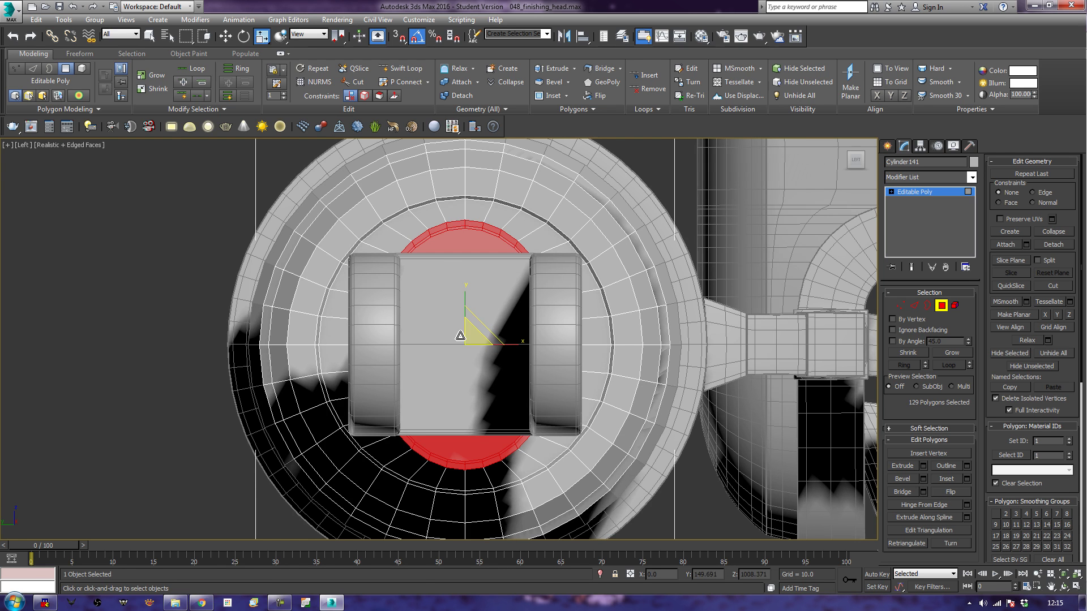
{"action": "key", "text": "super"}
{"action": "left_click", "coordinate": [515, 6]}
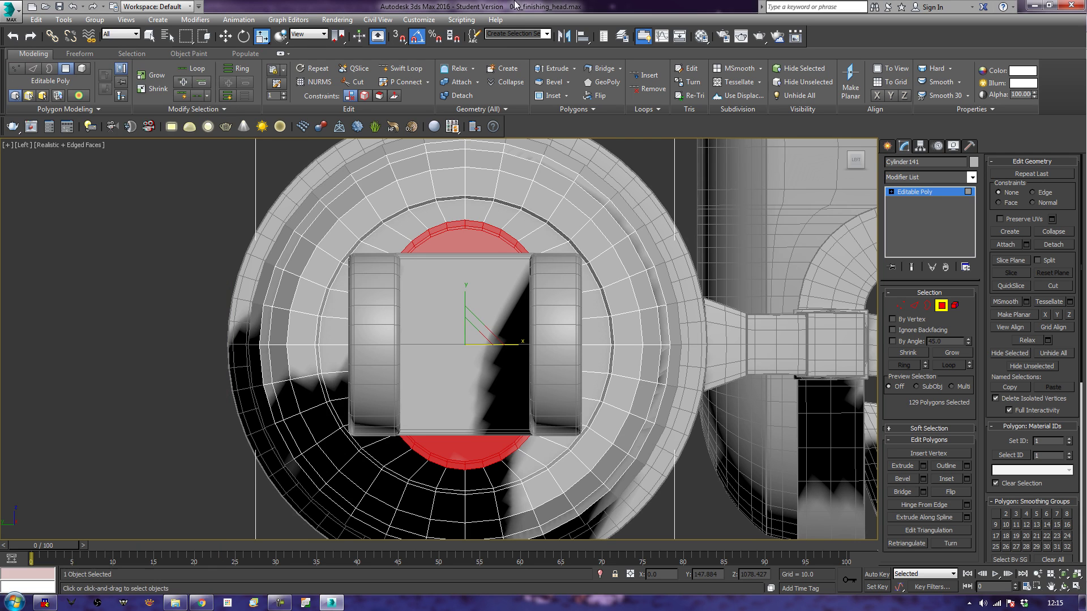
{"action": "key", "text": "ctrl+z"}
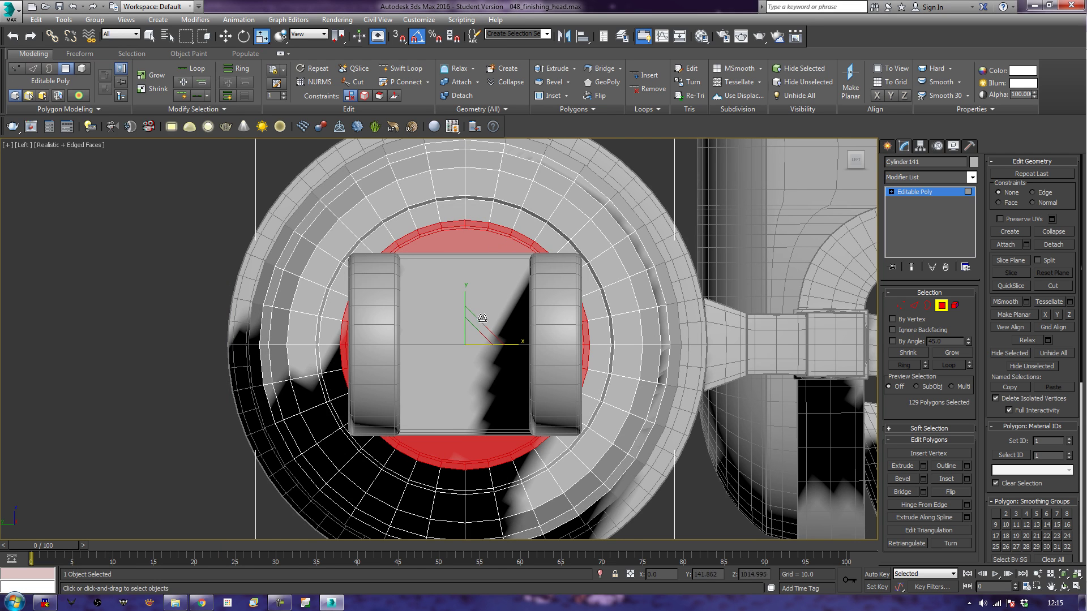
- Scale the shaft polygons to 68 percent in X and Y so the shaft fits behind the hinge piece, and clear the selection
{"action": "left_click_drag", "start_coordinate": [477, 328], "coordinate": [463, 351]}
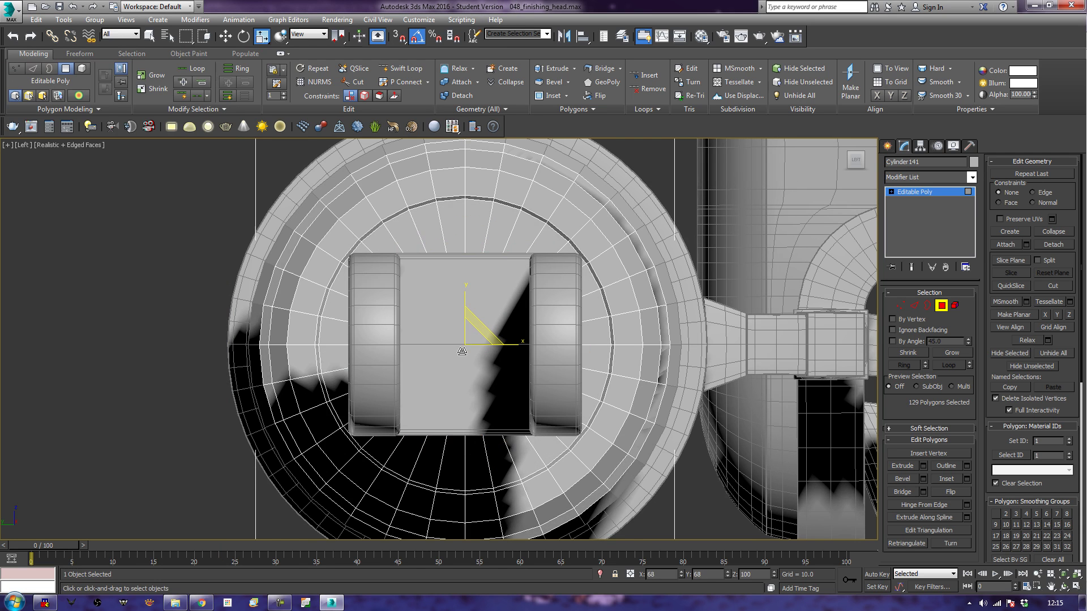
{"action": "key", "text": "F4"}
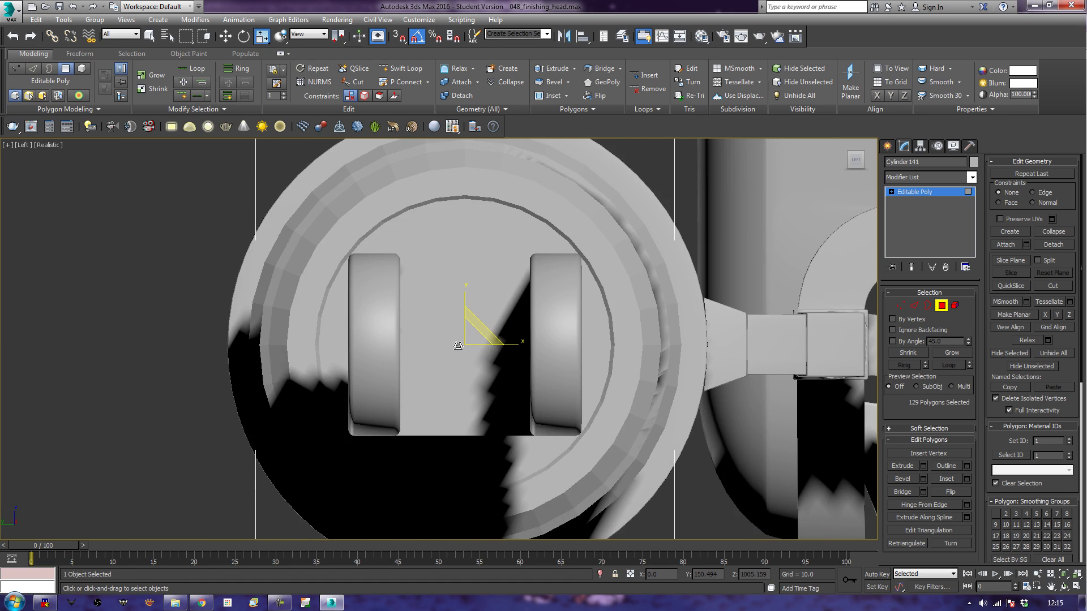
{"action": "key", "text": "F3"}
{"action": "key", "text": "F3"}
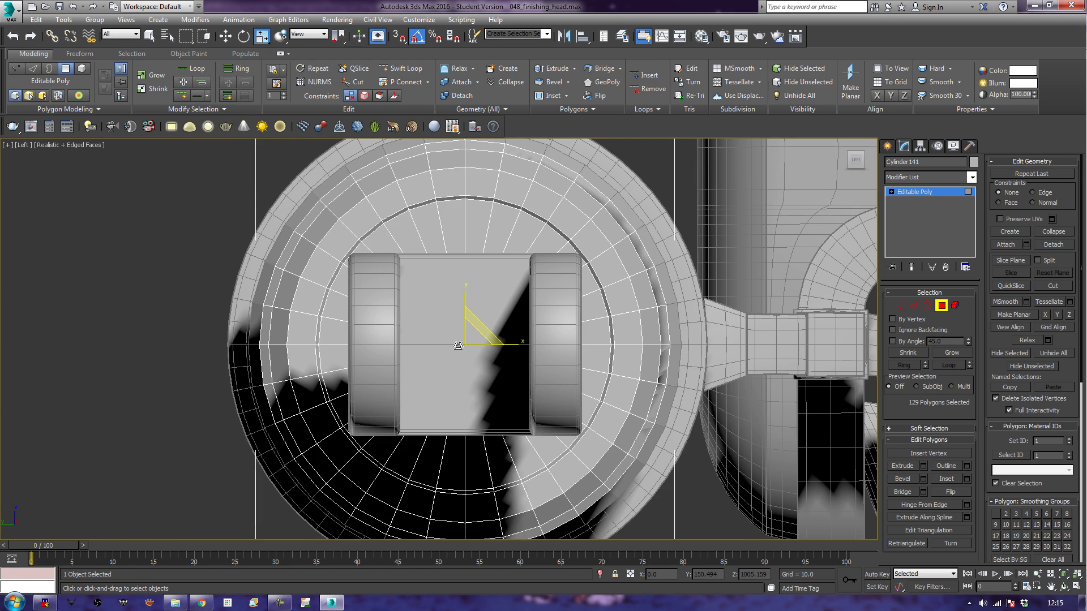
{"action": "key", "text": "p"}
{"action": "key", "text": "z"}
{"action": "middle_click_drag", "start_coordinate": [457, 347], "coordinate": [544, 394], "text": "alt"}
{"action": "scroll", "coordinate": [566, 374], "scroll_direction": "down", "scroll_amount": 4}
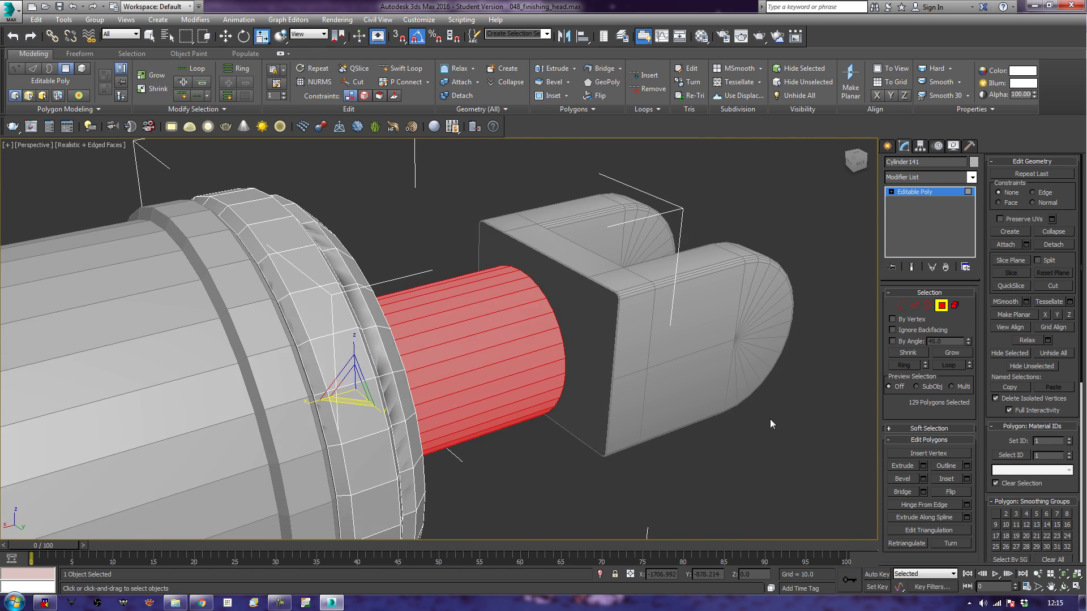
{"action": "left_click", "coordinate": [670, 416]}
- Delete the hinge piece's cap polygon facing the shaft
{"action": "scroll", "coordinate": [669, 412], "scroll_direction": "up", "scroll_amount": 4}
{"action": "middle_click_drag", "start_coordinate": [620, 383], "coordinate": [585, 362]}
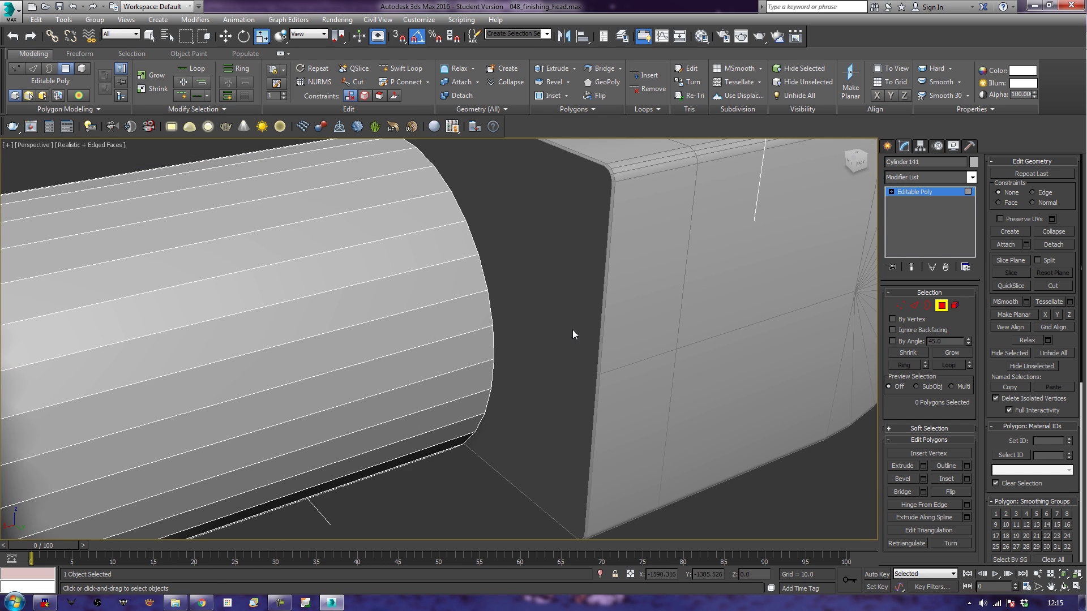
{"action": "left_click", "coordinate": [941, 305]}
{"action": "left_click", "coordinate": [555, 296]}
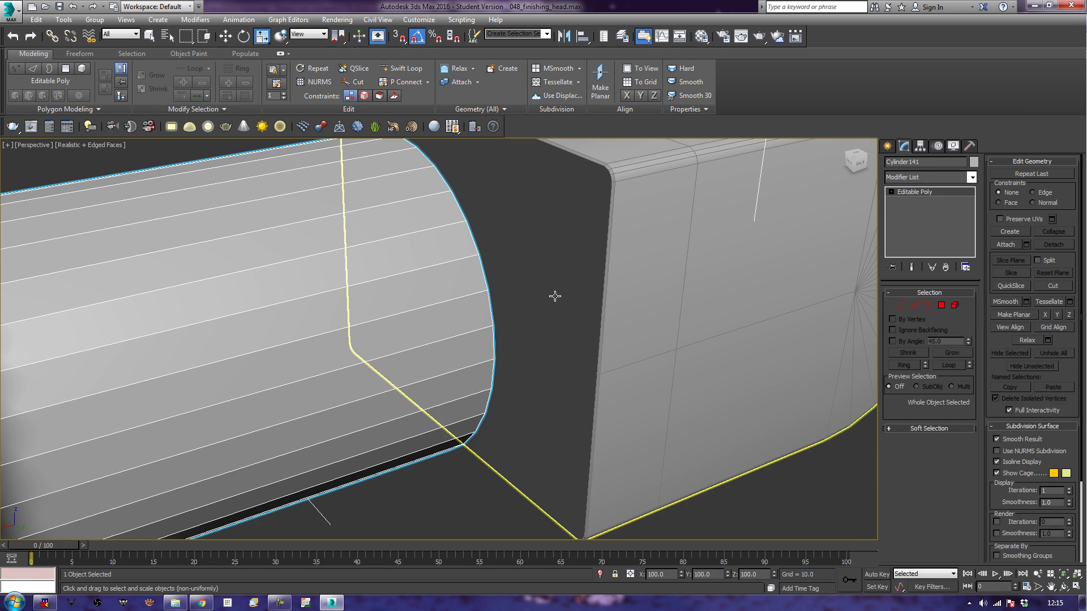
{"action": "scroll", "coordinate": [566, 295], "scroll_direction": "down", "scroll_amount": 3}
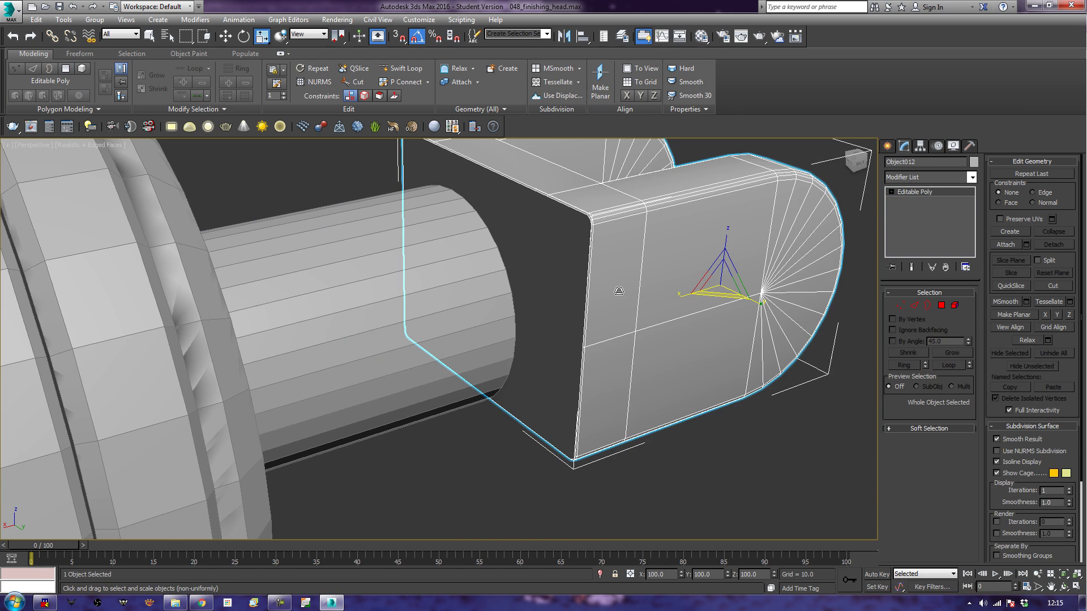
{"action": "left_click", "coordinate": [942, 305]}
{"action": "left_click", "coordinate": [560, 303]}
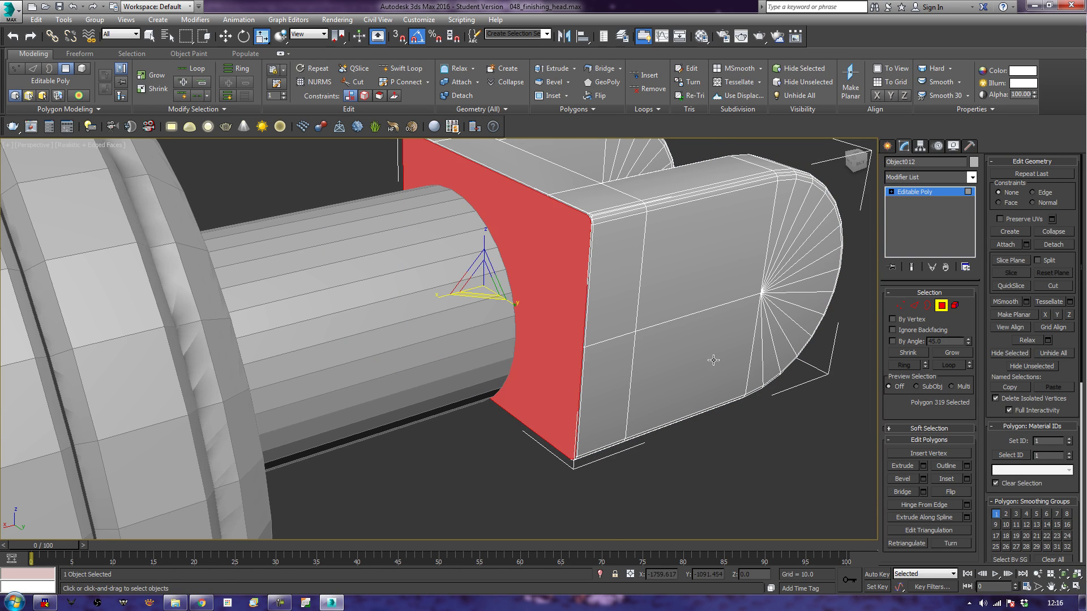
{"action": "key", "text": "Delete"}
{"action": "left_click", "coordinate": [942, 306]}
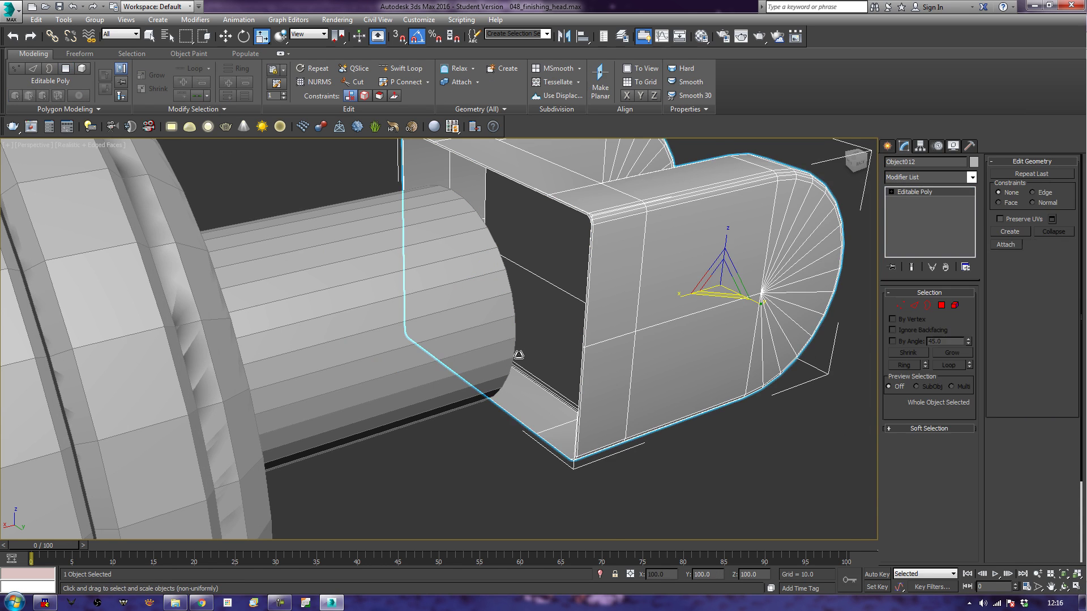
- Attach the hinge piece to the collar-and-shaft object
{"action": "left_click", "coordinate": [436, 356]}
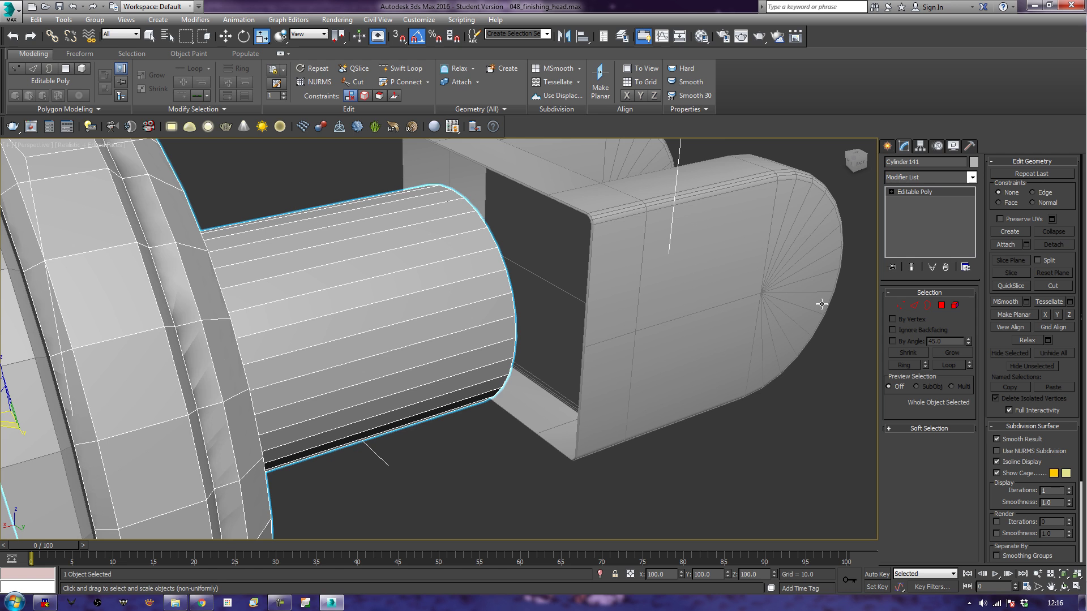
{"action": "left_click", "coordinate": [1017, 247]}
{"action": "left_click", "coordinate": [717, 282]}
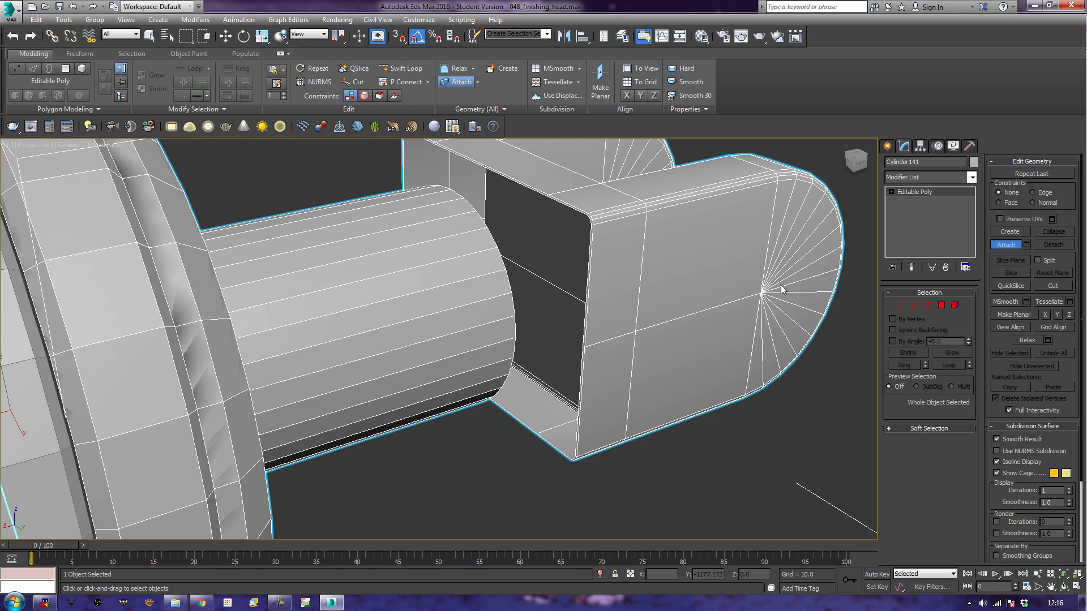
{"action": "middle_click_drag", "start_coordinate": [586, 294], "coordinate": [664, 393], "text": "alt"}
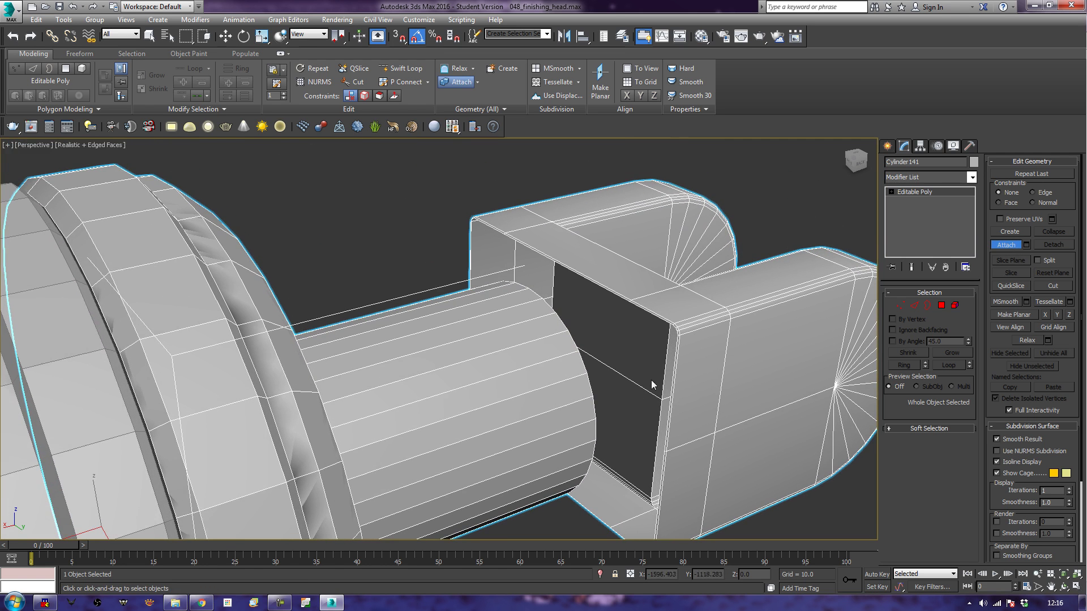
{"action": "mouse_move", "coordinate": [599, 335]}
{"action": "middle_mouse_down", "text": "alt"}
{"action": "mouse_move", "coordinate": [634, 372]}
{"action": "mouse_move", "coordinate": [613, 315]}
{"action": "mouse_move", "coordinate": [610, 354]}
{"action": "middle_mouse_up", "text": "alt"}
{"action": "left_click", "coordinate": [916, 305]}
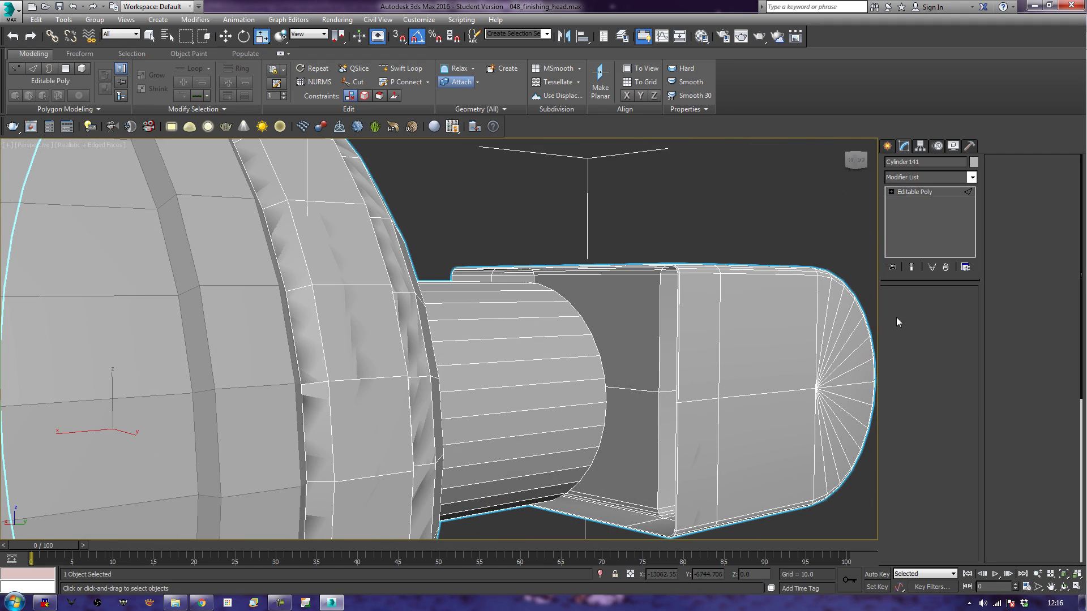
{"action": "left_click", "coordinate": [861, 511]}
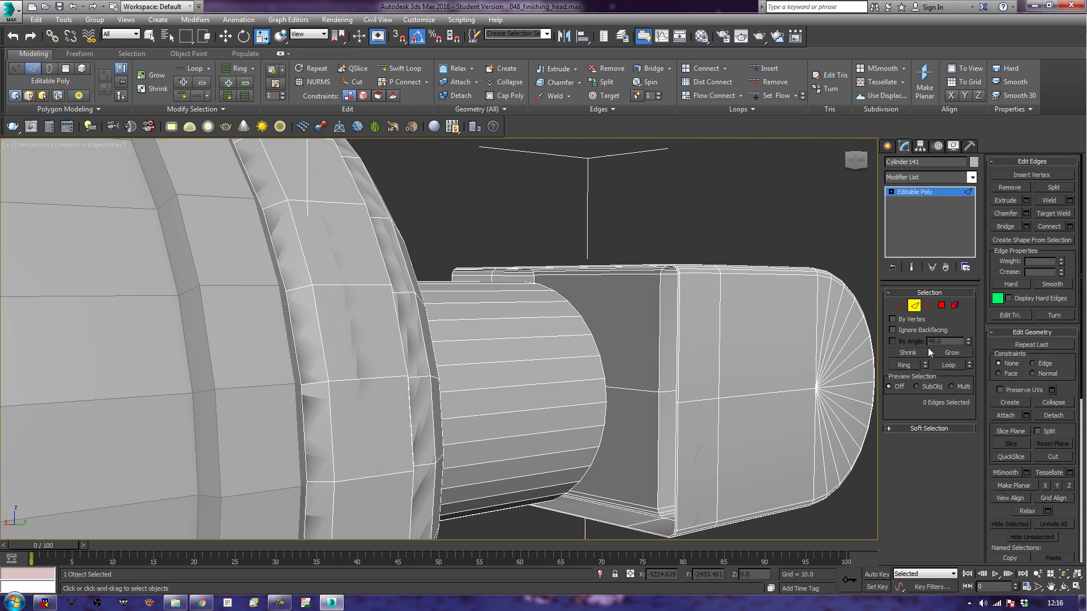
{"action": "left_click", "coordinate": [1006, 227]}
{"action": "left_click", "coordinate": [605, 391]}
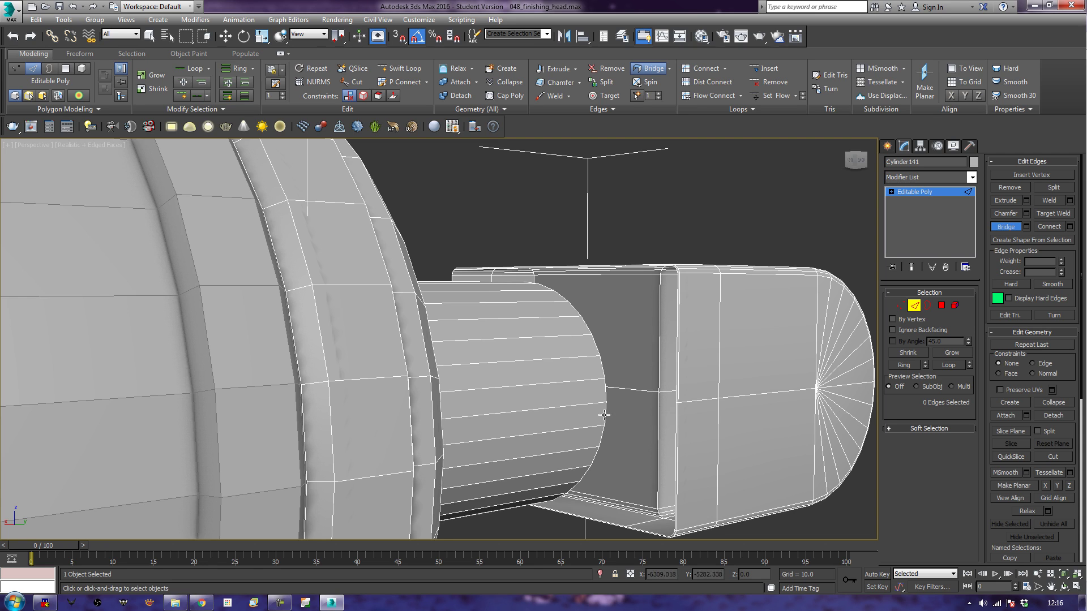
{"action": "middle_click_drag", "start_coordinate": [619, 395], "coordinate": [526, 407], "text": "alt"}
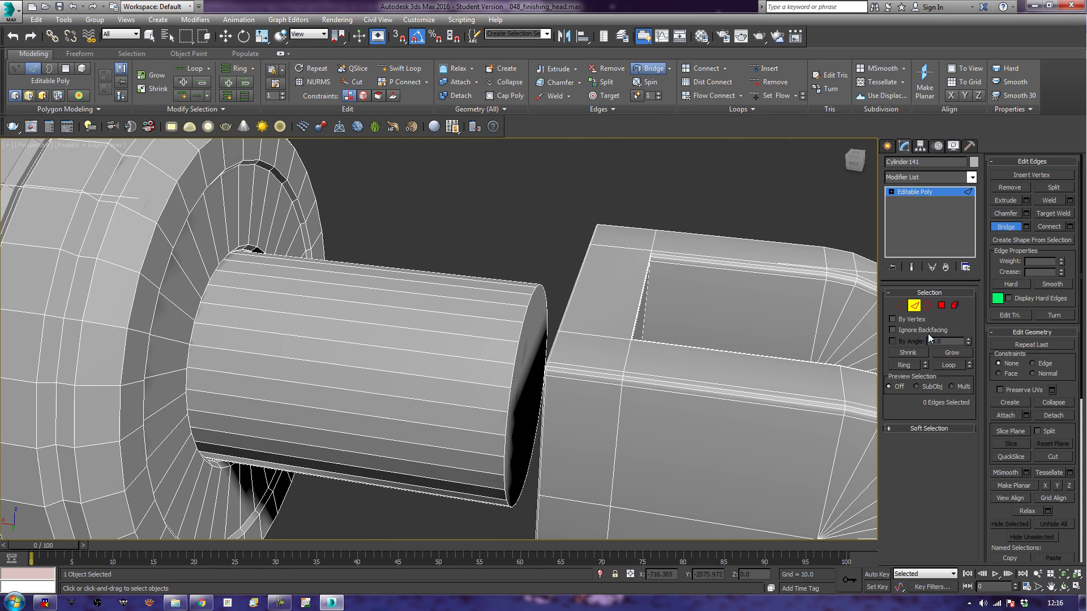
- Delete the shaft's end cap polygon facing the hinge piece
{"action": "left_click", "coordinate": [941, 306]}
{"action": "key", "text": "r"}
{"action": "left_click", "coordinate": [512, 409]}
{"action": "key", "text": "Delete"}
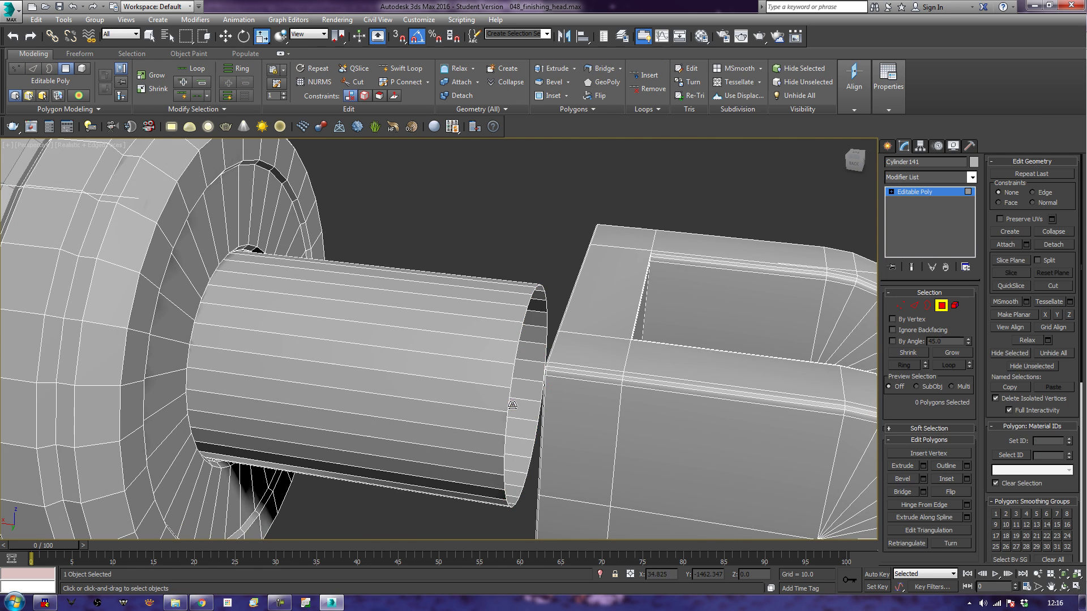
- Bridge the lower vertical edge on one side of the hinge opening to the nearest mid-height edge of the shaft's open rim
{"action": "middle_click_drag", "start_coordinate": [513, 405], "coordinate": [871, 377], "text": "alt"}
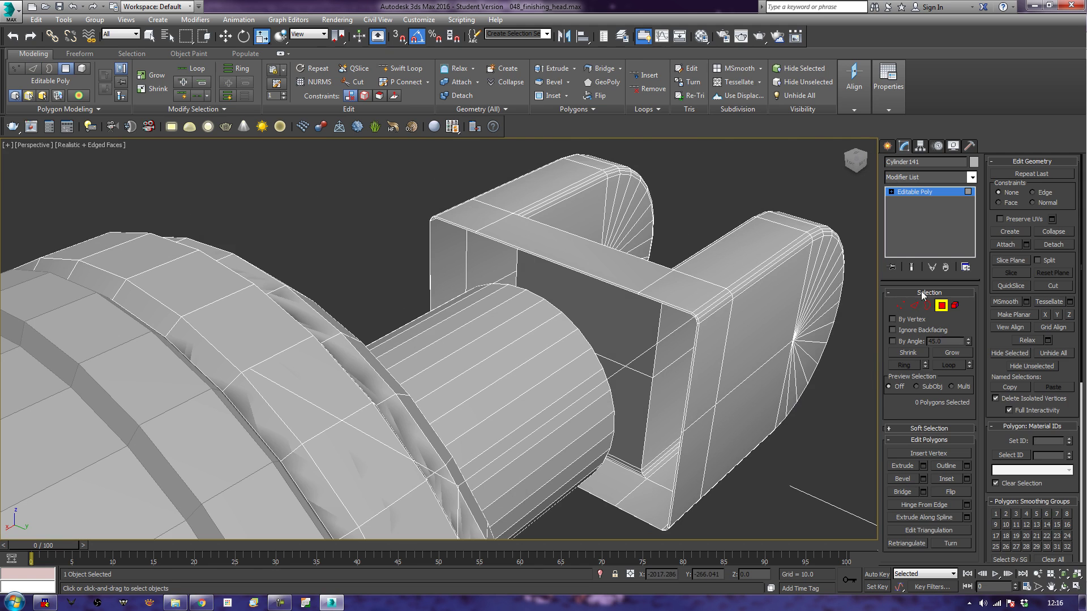
{"action": "left_click", "coordinate": [914, 306]}
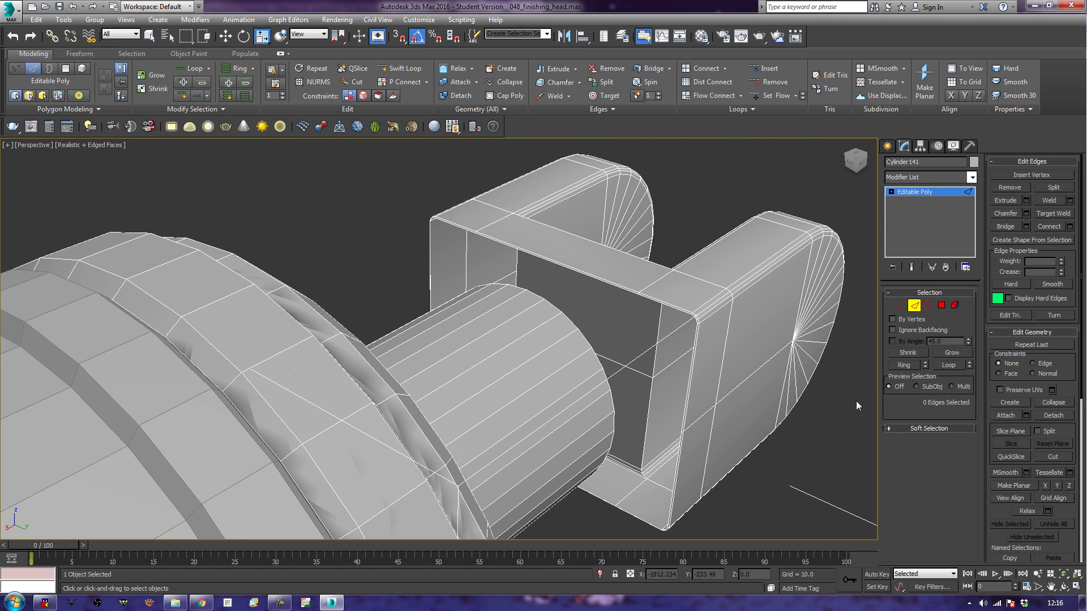
{"action": "left_click", "coordinate": [1004, 225]}
{"action": "middle_click_drag", "start_coordinate": [711, 339], "coordinate": [706, 312], "text": "alt"}
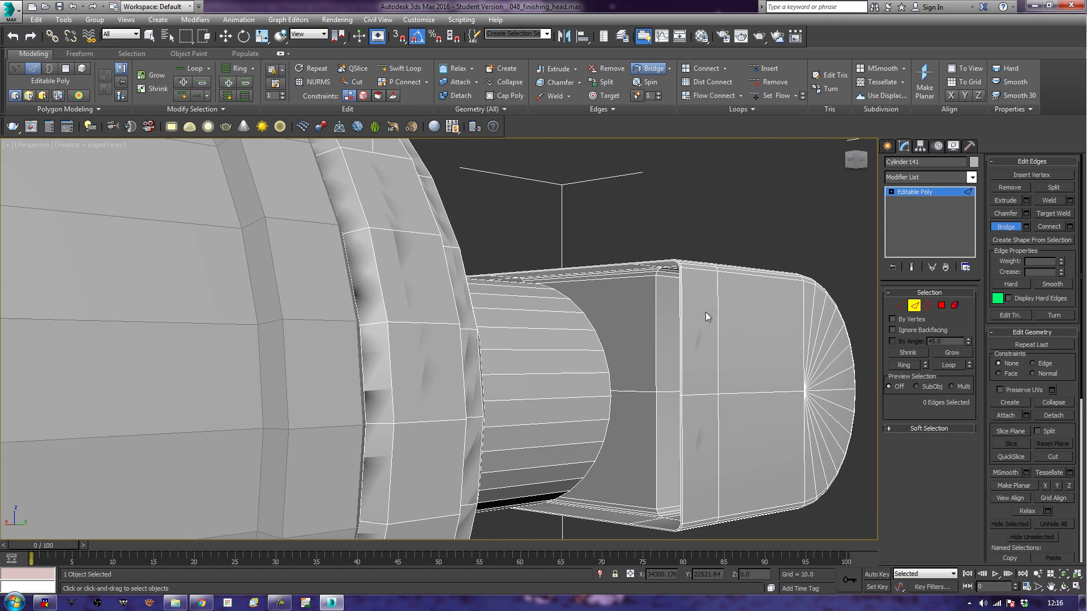
{"action": "left_click", "coordinate": [614, 386]}
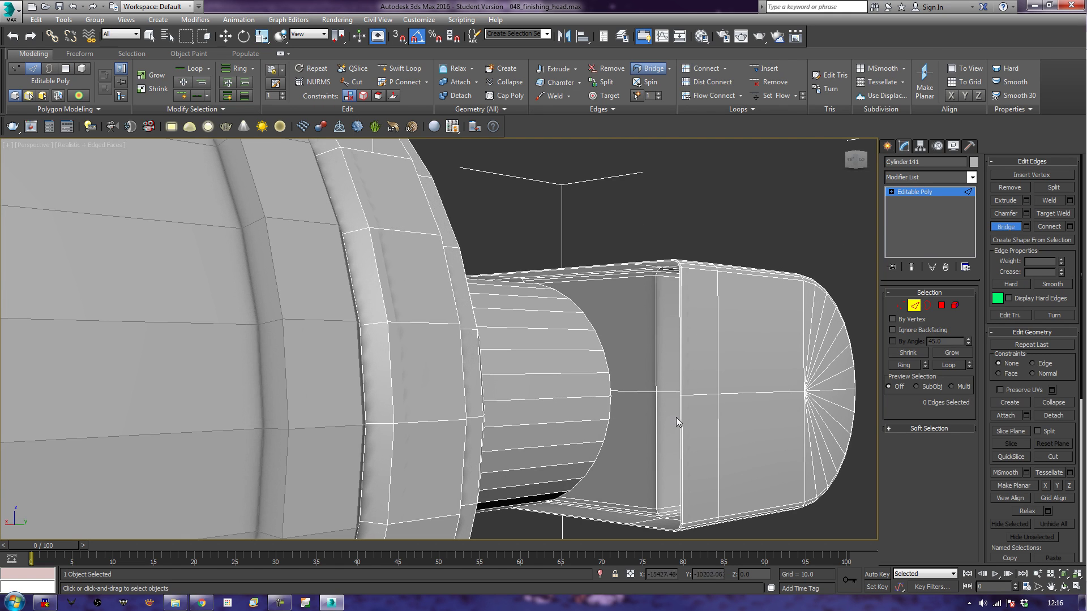
{"action": "left_click", "coordinate": [677, 419]}
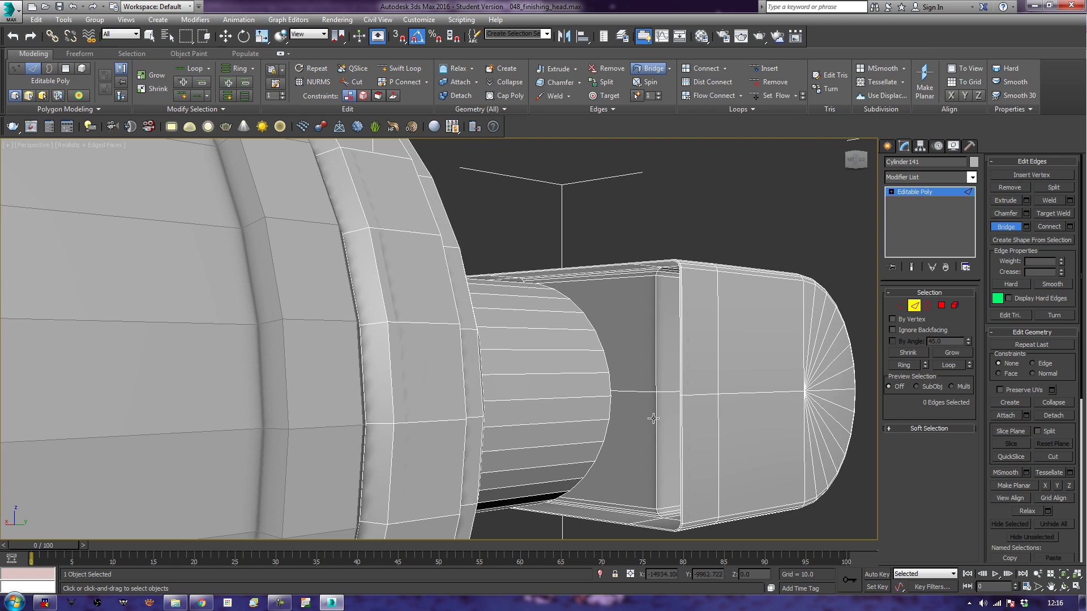
{"action": "left_click", "coordinate": [609, 409]}
- Bridge the upper vertical edge on the same side of the hinge opening to the shaft rim edge just above the first bridge
{"action": "left_click", "coordinate": [677, 373]}
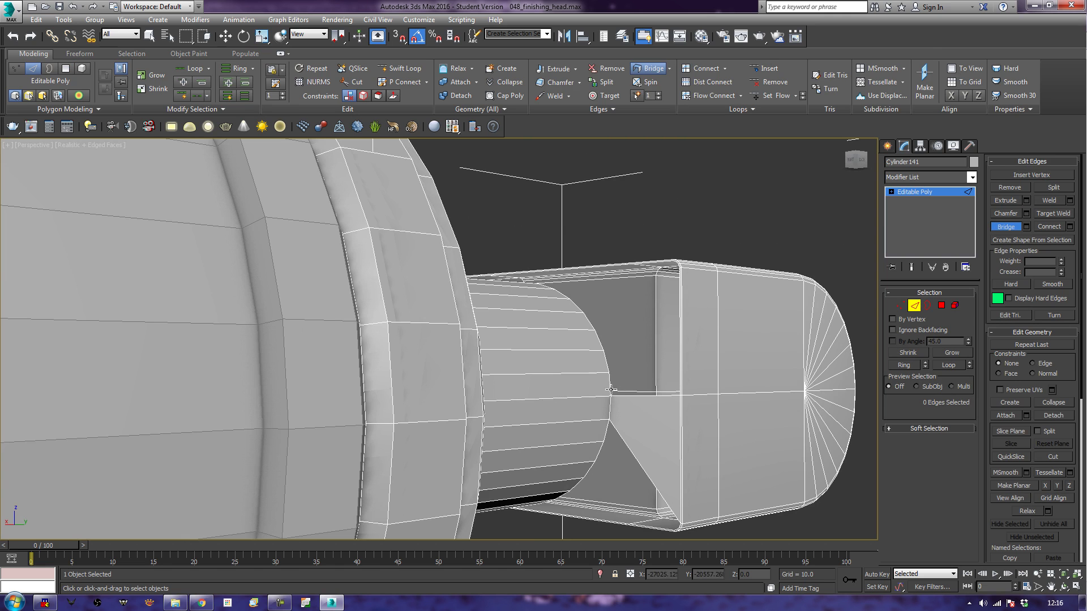
{"action": "middle_click_drag", "start_coordinate": [611, 389], "coordinate": [620, 417], "text": "alt"}
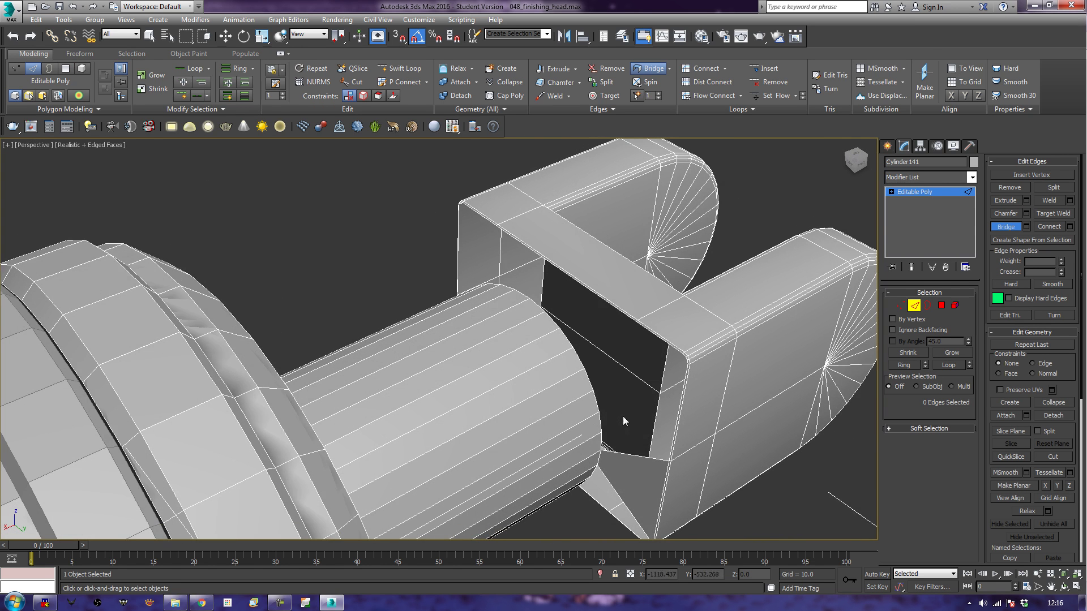
{"action": "left_click", "coordinate": [655, 456]}
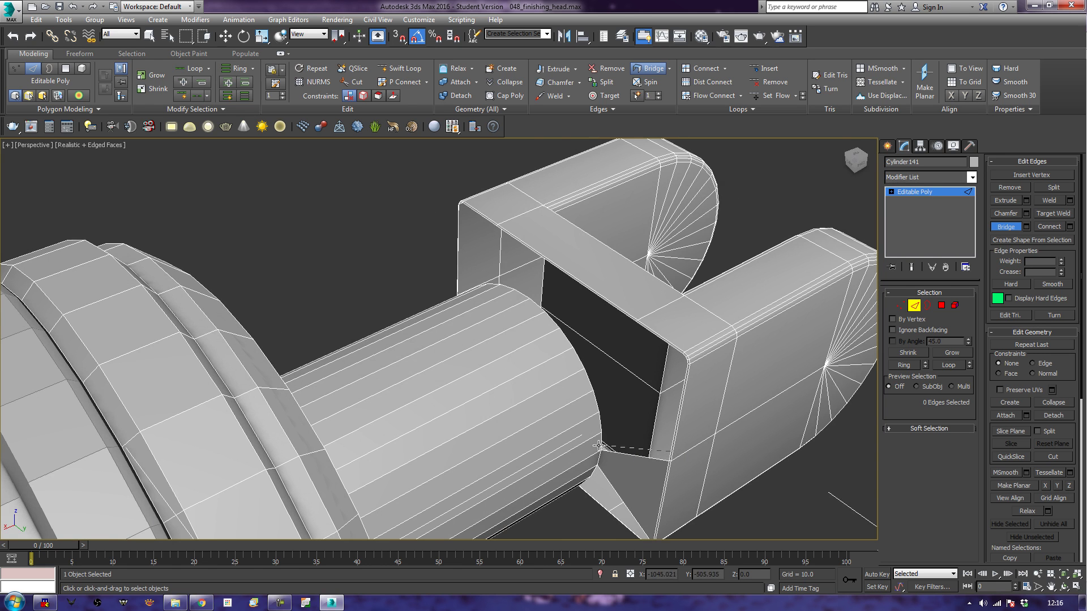
{"action": "middle_click_drag", "start_coordinate": [600, 445], "coordinate": [617, 409], "text": "alt"}
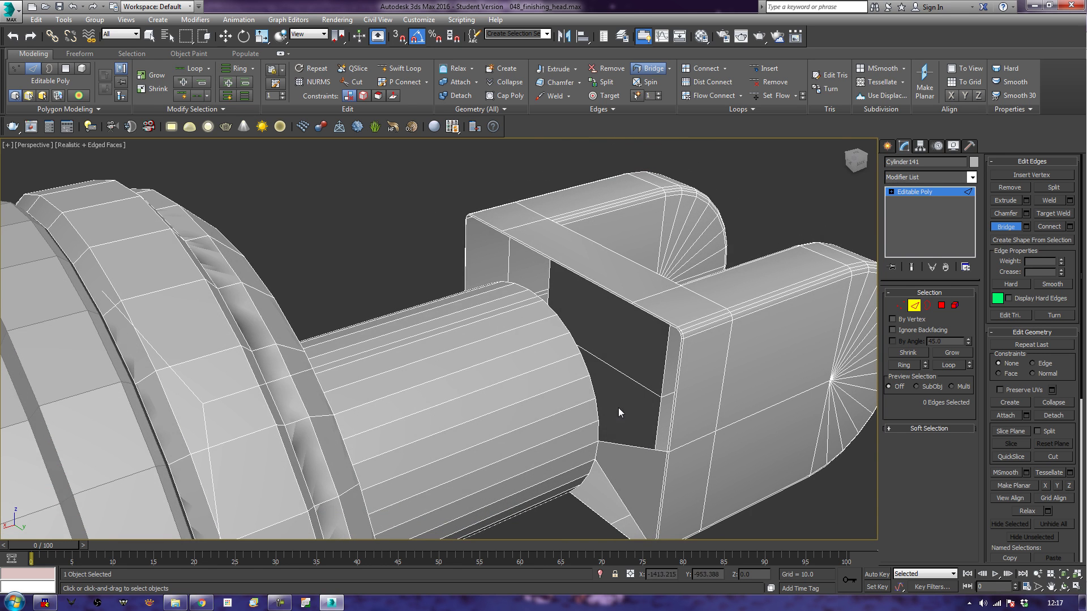
{"action": "right_click", "coordinate": [664, 430]}
{"action": "left_click", "coordinate": [669, 437]}
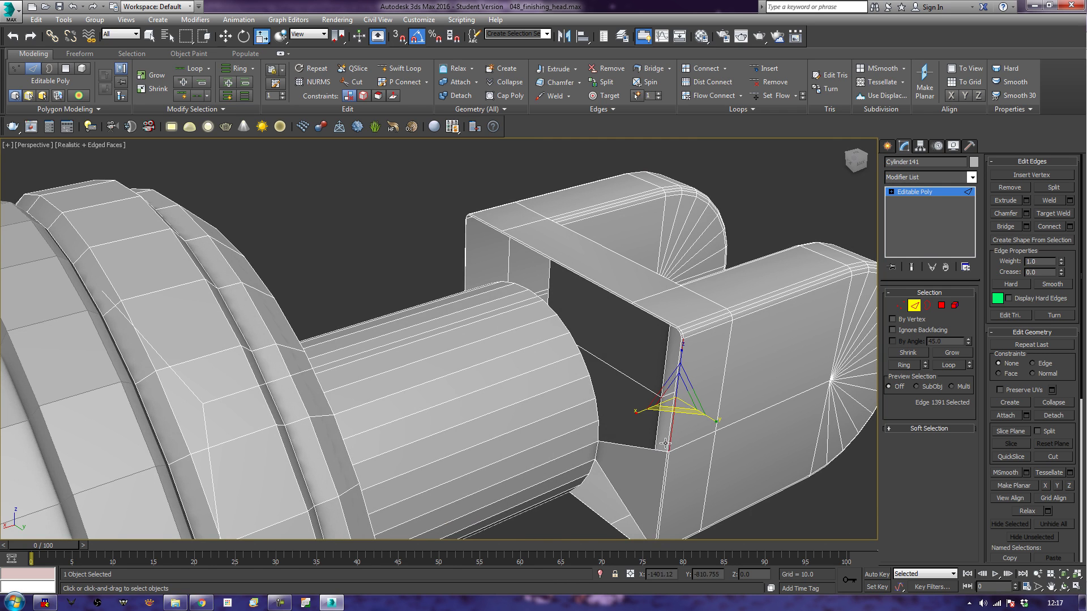
{"action": "left_click", "coordinate": [594, 433], "text": "ctrl"}
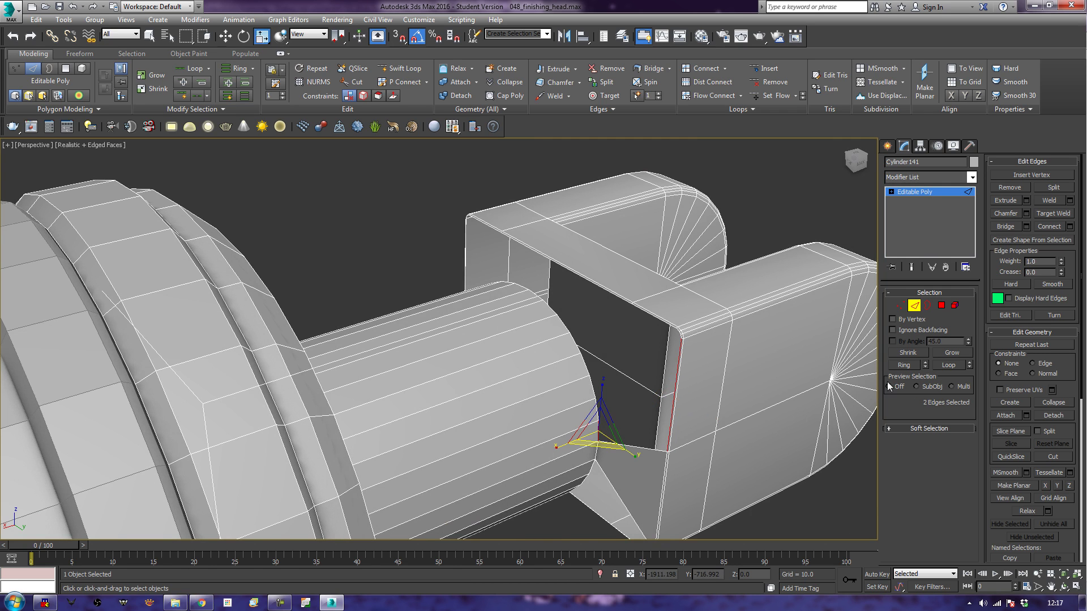
{"action": "left_click", "coordinate": [1012, 226]}
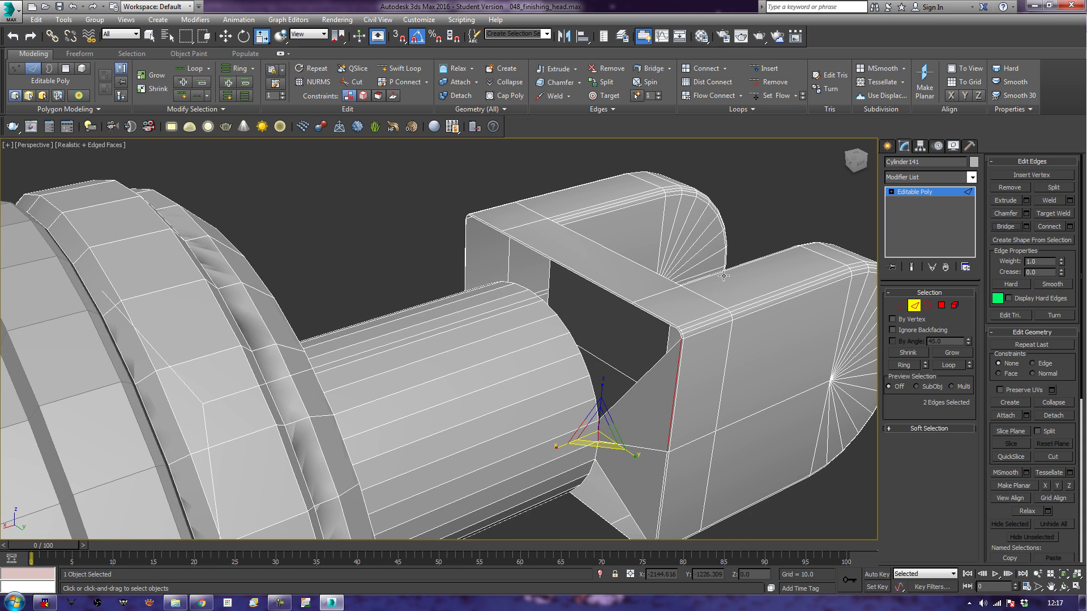
- Select the mid-height shaft rim edge on the opposite side of the hinge piece for bridging to the hinge opening's vertical edge
{"action": "left_click", "coordinate": [383, 282]}
{"action": "mouse_move", "coordinate": [384, 282]}
{"action": "middle_mouse_down", "text": "alt"}
{"action": "mouse_move", "coordinate": [413, 265]}
{"action": "mouse_move", "coordinate": [505, 270]}
{"action": "mouse_move", "coordinate": [483, 245]}
{"action": "middle_mouse_up", "text": "alt"}
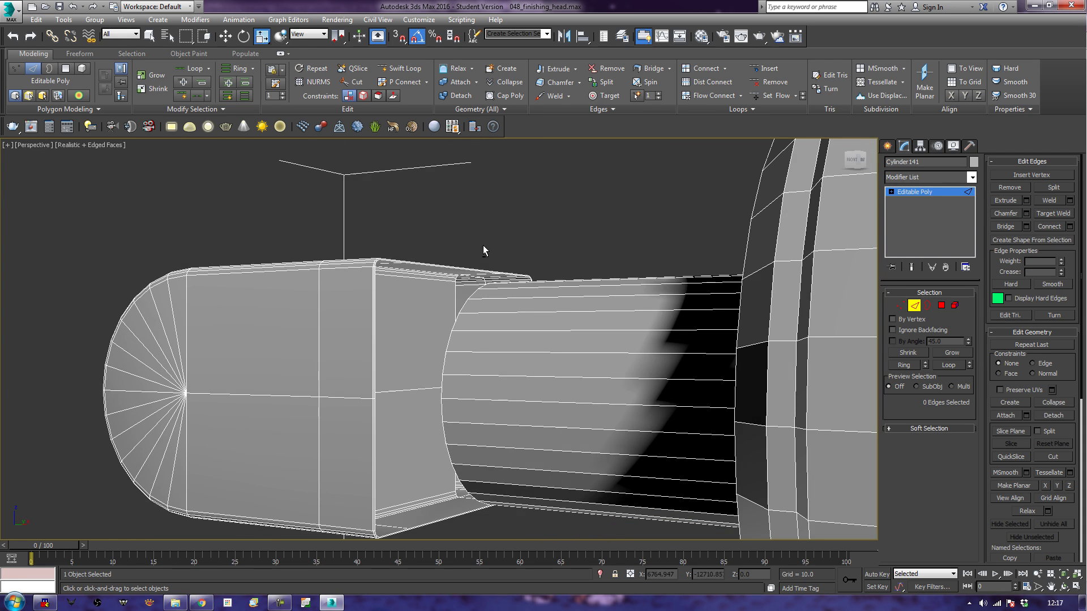
{"action": "left_click", "coordinate": [440, 383]}
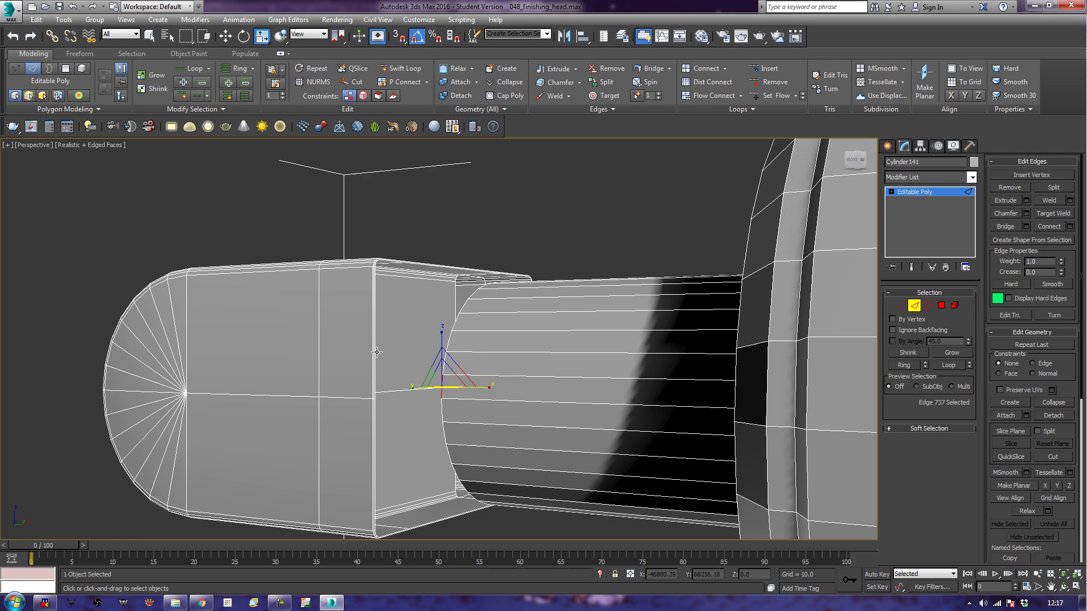